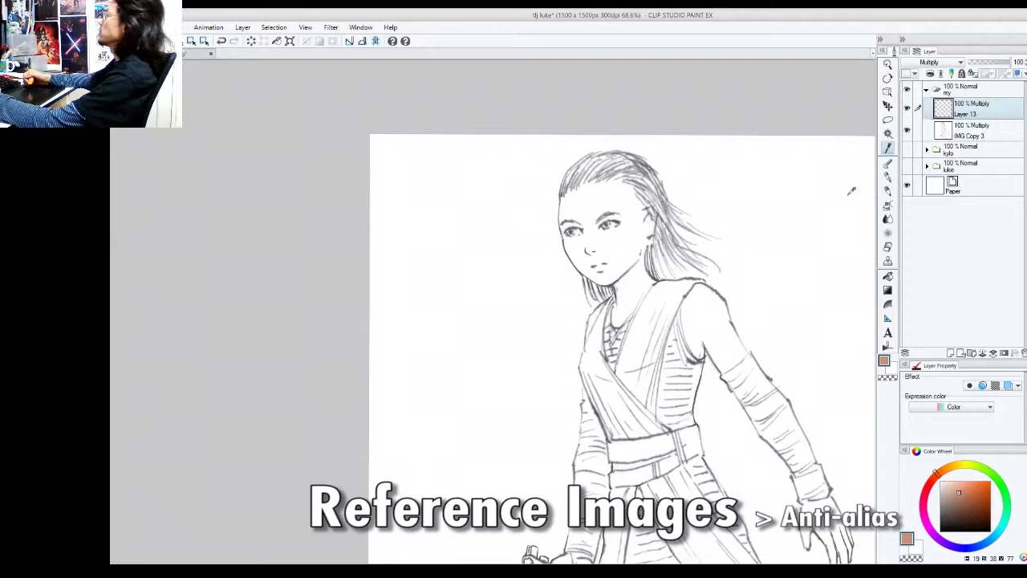
Outline the figure's face and neck with the pen in the brown skin tone and bucket-fill the enclosed area on Layer 13
{"action": "key", "text": "p"}
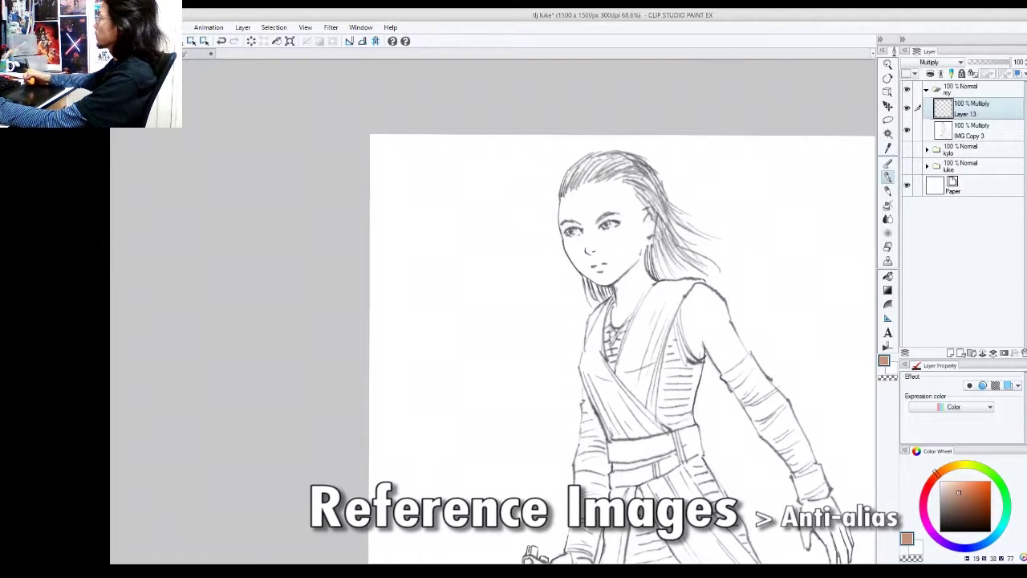
{"action": "key", "text": "e"}
{"action": "key", "text": "p"}
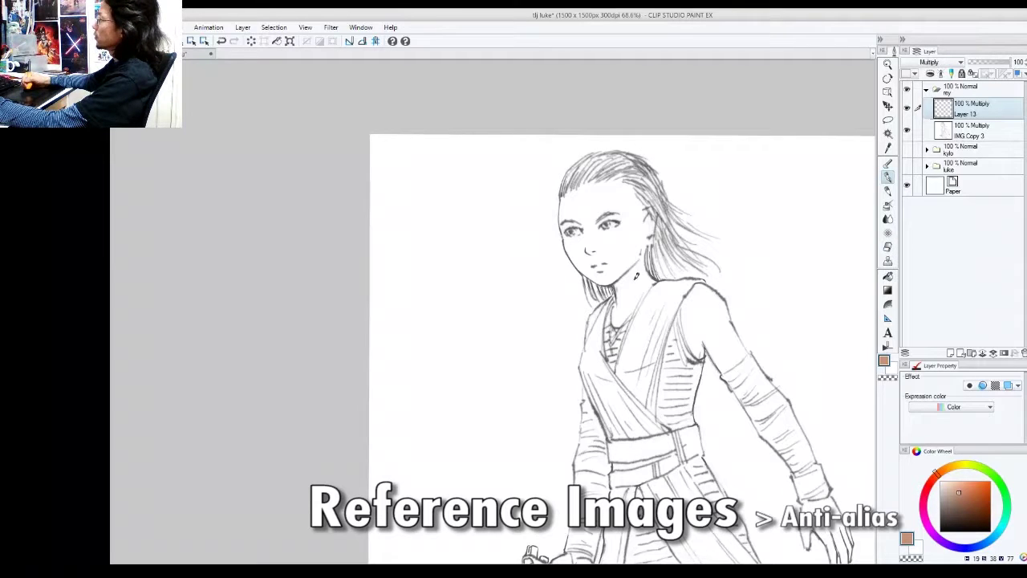
{"action": "left_click_drag", "start_coordinate": [634, 276], "coordinate": [643, 267]}
{"action": "key", "text": "ctrl+z"}
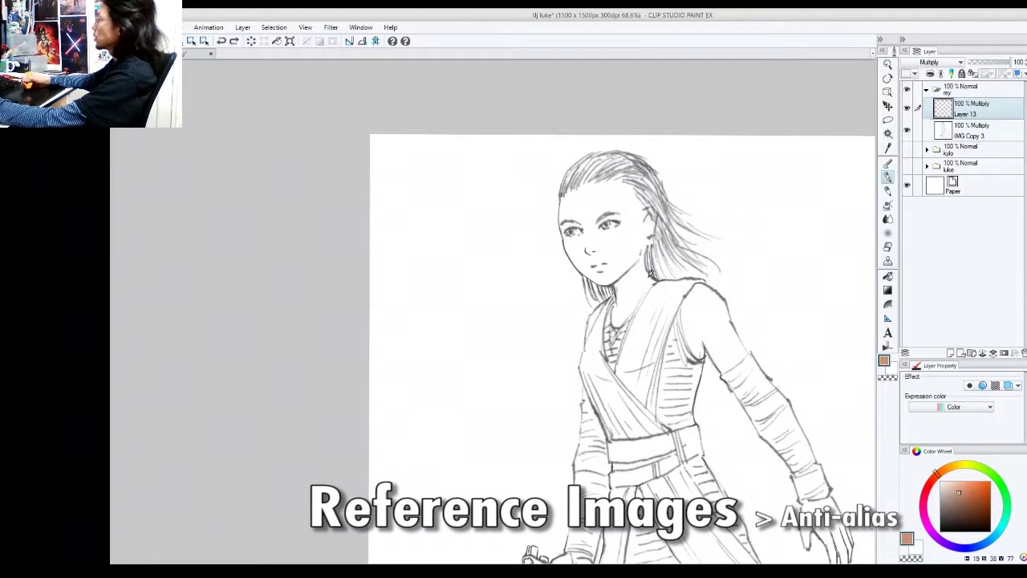
{"action": "mouse_move", "coordinate": [653, 282]}
{"action": "left_mouse_down"}
{"action": "mouse_move", "coordinate": [643, 267]}
{"action": "mouse_move", "coordinate": [649, 233]}
{"action": "mouse_move", "coordinate": [619, 179]}
{"action": "mouse_move", "coordinate": [564, 219]}
{"action": "left_mouse_up"}
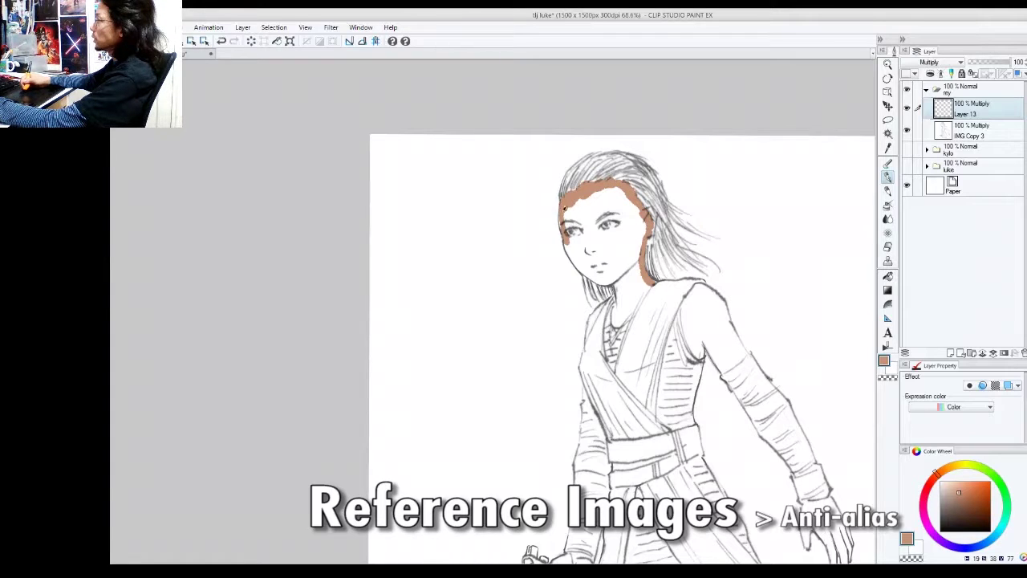
{"action": "mouse_move", "coordinate": [571, 253]}
{"action": "left_mouse_down"}
{"action": "mouse_move", "coordinate": [608, 280]}
{"action": "mouse_move", "coordinate": [619, 306]}
{"action": "mouse_move", "coordinate": [697, 246]}
{"action": "mouse_move", "coordinate": [688, 259]}
{"action": "mouse_move", "coordinate": [700, 271]}
{"action": "mouse_move", "coordinate": [698, 256]}
{"action": "left_mouse_up"}
{"action": "key", "text": "g"}
{"action": "left_click", "coordinate": [637, 279]}
Outline the bare shoulder and upper arm above the arm wrap in the skin tone and bucket-fill the shape
{"action": "key", "text": "p"}
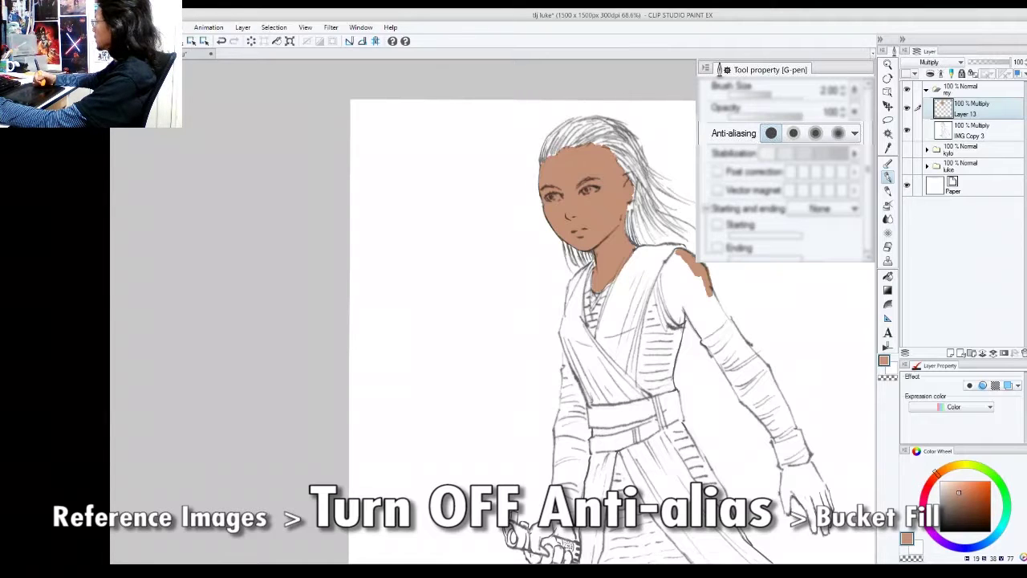
{"action": "key", "text": "g"}
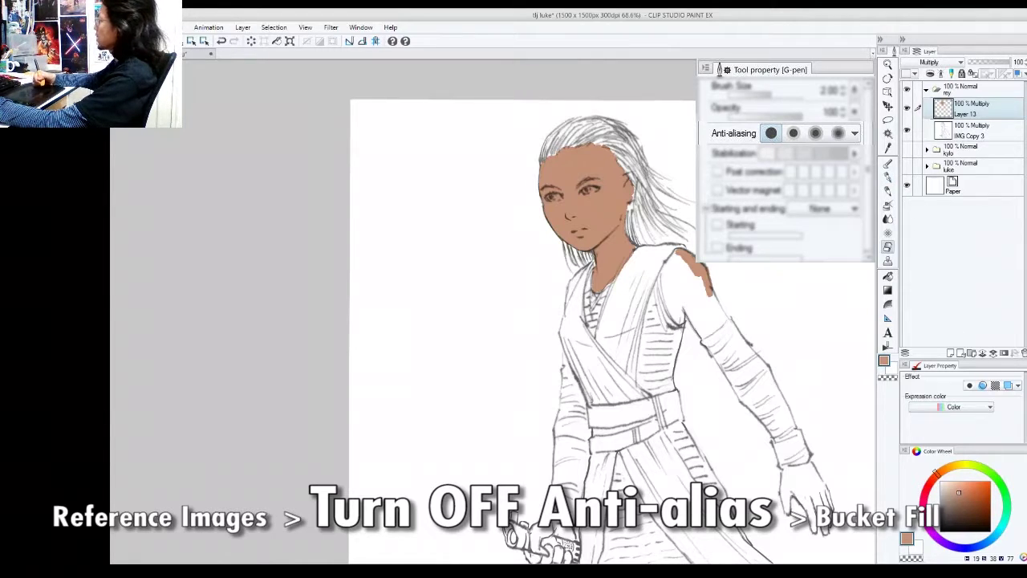
{"action": "key", "text": "p"}
{"action": "key", "text": "e"}
{"action": "key", "text": "p"}
{"action": "mouse_move", "coordinate": [718, 300]}
{"action": "left_mouse_down"}
{"action": "mouse_move", "coordinate": [727, 316]}
{"action": "mouse_move", "coordinate": [675, 251]}
{"action": "left_mouse_up"}
{"action": "key", "text": "g"}
{"action": "left_click", "coordinate": [690, 280]}
{"action": "key", "text": "ctrl+space"}
{"action": "mouse_move", "coordinate": [700, 287]}
{"action": "left_mouse_down"}
{"action": "mouse_move", "coordinate": [759, 220]}
{"action": "mouse_move", "coordinate": [787, 238]}
{"action": "mouse_move", "coordinate": [793, 208]}
{"action": "mouse_move", "coordinate": [689, 300]}
{"action": "left_mouse_up"}
{"action": "key", "text": "space"}
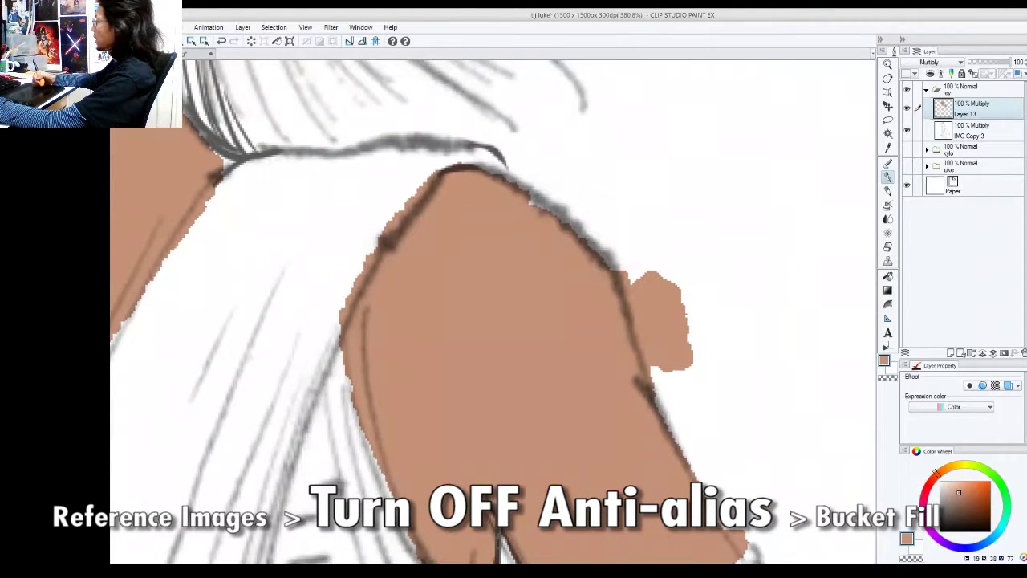
{"action": "mouse_move", "coordinate": [695, 251]}
{"action": "left_mouse_down"}
{"action": "mouse_move", "coordinate": [736, 307]}
{"action": "mouse_move", "coordinate": [750, 348]}
{"action": "left_mouse_up"}
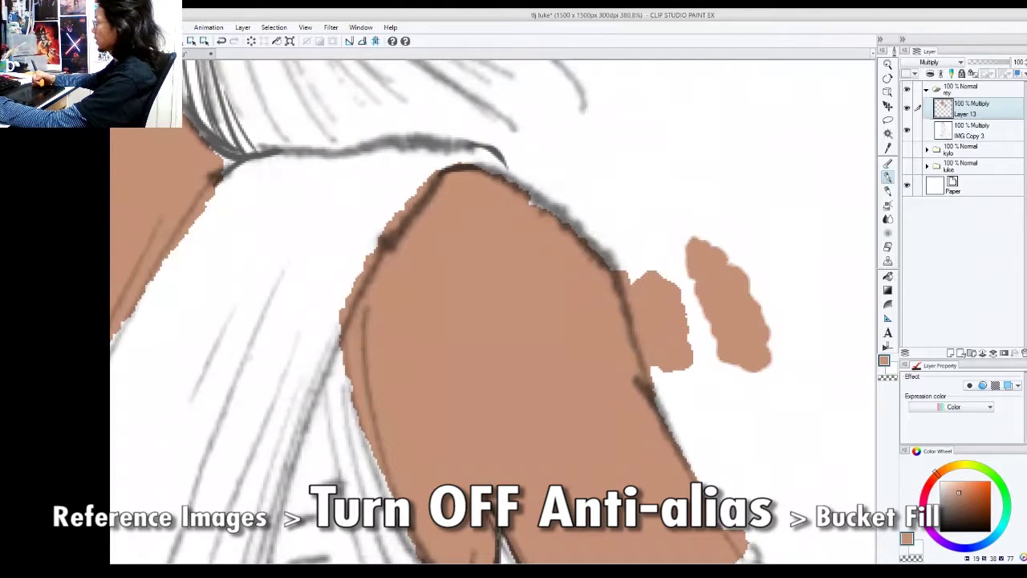
{"action": "key", "text": "ctrl+z"}
{"action": "key", "text": "ctrl+z"}
Erase the skin colour that spills past the line art along the upper arm
{"action": "key", "text": "ctrl+space"}
{"action": "left_click_drag", "start_coordinate": [722, 337], "coordinate": [694, 327]}
{"action": "key", "text": "e"}
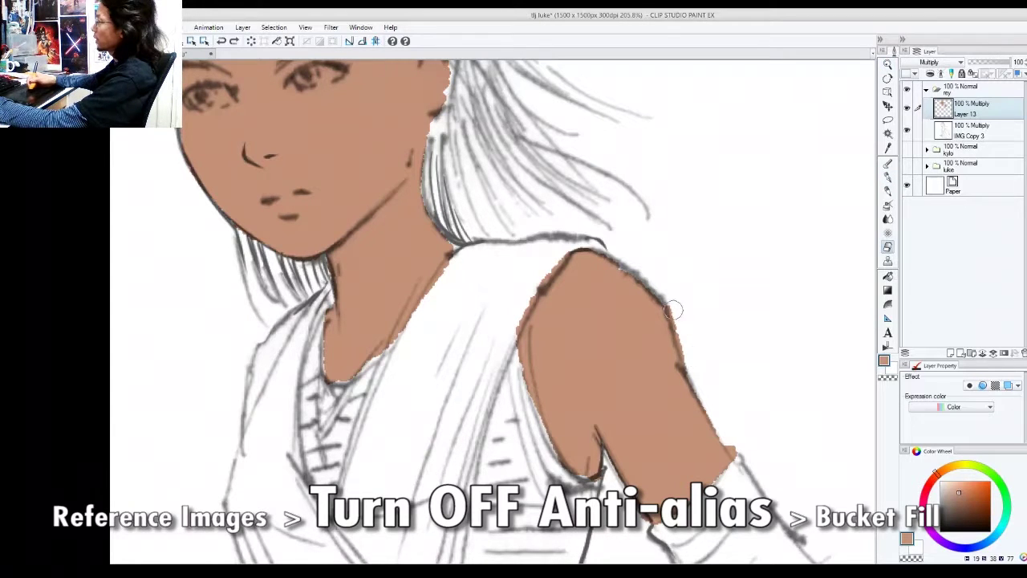
{"action": "mouse_move", "coordinate": [731, 436]}
{"action": "left_mouse_down"}
{"action": "mouse_move", "coordinate": [722, 438]}
{"action": "mouse_move", "coordinate": [608, 195]}
{"action": "left_mouse_up"}
Outline the open hand below the arm wrap in the skin tone, erase the overspill and bucket-fill the hand
{"action": "key", "text": "space"}
{"action": "left_click_drag", "start_coordinate": [730, 392], "coordinate": [676, 271]}
{"action": "left_click_drag", "start_coordinate": [842, 560], "coordinate": [719, 325]}
{"action": "key", "text": "p"}
{"action": "mouse_move", "coordinate": [686, 260]}
{"action": "left_mouse_down"}
{"action": "mouse_move", "coordinate": [742, 393]}
{"action": "mouse_move", "coordinate": [733, 477]}
{"action": "mouse_move", "coordinate": [714, 413]}
{"action": "left_mouse_up"}
{"action": "key", "text": "e"}
{"action": "left_click_drag", "start_coordinate": [744, 466], "coordinate": [734, 481]}
{"action": "key", "text": "p"}
{"action": "mouse_move", "coordinate": [706, 411]}
{"action": "left_mouse_down"}
{"action": "mouse_move", "coordinate": [700, 464]}
{"action": "mouse_move", "coordinate": [673, 388]}
{"action": "mouse_move", "coordinate": [628, 331]}
{"action": "mouse_move", "coordinate": [622, 405]}
{"action": "mouse_move", "coordinate": [614, 396]}
{"action": "mouse_move", "coordinate": [608, 276]}
{"action": "mouse_move", "coordinate": [684, 258]}
{"action": "left_mouse_up"}
{"action": "key", "text": "g"}
{"action": "left_click", "coordinate": [671, 300]}
Outline the hand gripping the lightsaber, including its fingers, in the skin tone and bucket-fill it
{"action": "left_click_drag", "start_coordinate": [669, 294], "coordinate": [618, 311]}
{"action": "left_click_drag", "start_coordinate": [619, 314], "coordinate": [767, 390]}
{"action": "left_click_drag", "start_coordinate": [651, 283], "coordinate": [698, 235]}
{"action": "left_click_drag", "start_coordinate": [598, 365], "coordinate": [669, 352]}
{"action": "mouse_move", "coordinate": [645, 385]}
{"action": "left_mouse_down"}
{"action": "mouse_move", "coordinate": [648, 352]}
{"action": "mouse_move", "coordinate": [665, 366]}
{"action": "mouse_move", "coordinate": [666, 397]}
{"action": "mouse_move", "coordinate": [624, 376]}
{"action": "mouse_move", "coordinate": [592, 392]}
{"action": "mouse_move", "coordinate": [585, 410]}
{"action": "mouse_move", "coordinate": [603, 423]}
{"action": "mouse_move", "coordinate": [616, 417]}
{"action": "mouse_move", "coordinate": [608, 406]}
{"action": "mouse_move", "coordinate": [636, 414]}
{"action": "mouse_move", "coordinate": [661, 443]}
{"action": "mouse_move", "coordinate": [644, 443]}
{"action": "mouse_move", "coordinate": [628, 419]}
{"action": "mouse_move", "coordinate": [629, 439]}
{"action": "mouse_move", "coordinate": [615, 440]}
{"action": "mouse_move", "coordinate": [617, 430]}
{"action": "mouse_move", "coordinate": [596, 426]}
{"action": "mouse_move", "coordinate": [575, 440]}
{"action": "mouse_move", "coordinate": [559, 421]}
{"action": "mouse_move", "coordinate": [584, 407]}
{"action": "mouse_move", "coordinate": [574, 409]}
{"action": "mouse_move", "coordinate": [573, 375]}
{"action": "mouse_move", "coordinate": [645, 353]}
{"action": "left_mouse_up"}
{"action": "key", "text": "p"}
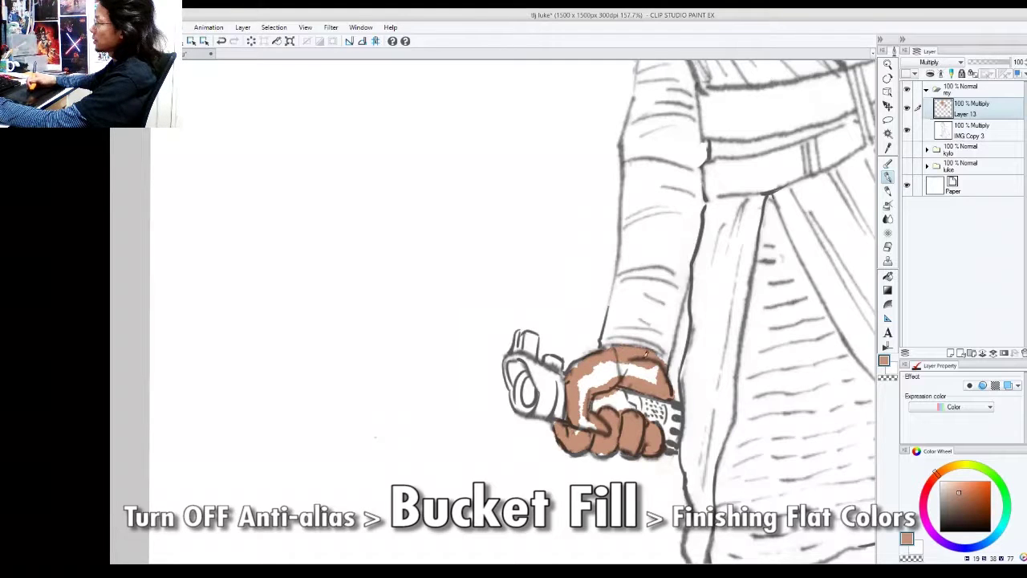
{"action": "key", "text": "g"}
{"action": "left_click", "coordinate": [609, 373]}
Paint the small exposed part of the other shoulder beside the vest in the skin tone
{"action": "key", "text": "p"}
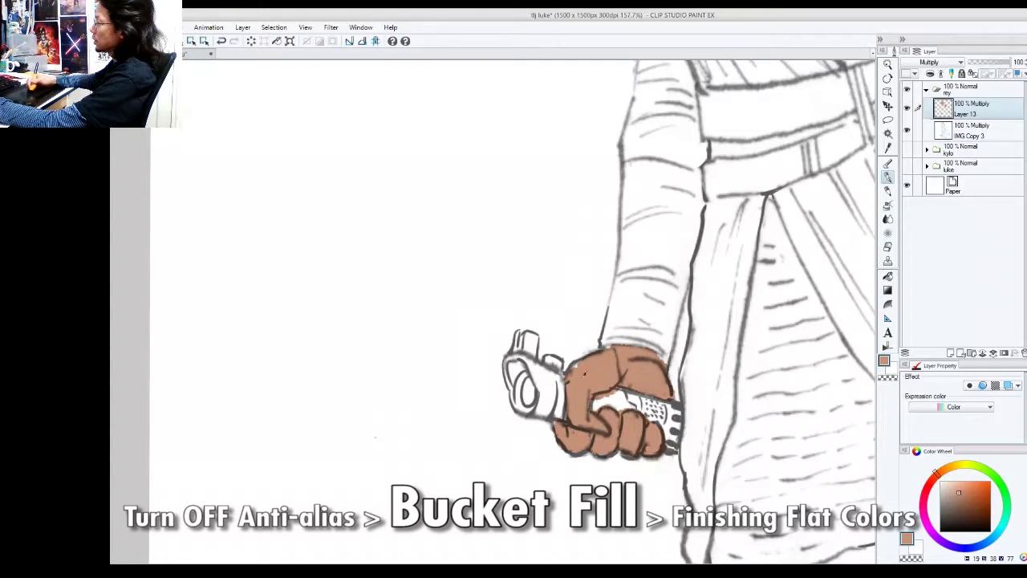
{"action": "left_click_drag", "start_coordinate": [656, 120], "coordinate": [624, 468]}
{"action": "left_click_drag", "start_coordinate": [647, 320], "coordinate": [626, 403]}
{"action": "mouse_move", "coordinate": [622, 361]}
{"action": "left_mouse_down"}
{"action": "mouse_move", "coordinate": [633, 389]}
{"action": "mouse_move", "coordinate": [607, 336]}
{"action": "mouse_move", "coordinate": [597, 373]}
{"action": "mouse_move", "coordinate": [616, 326]}
{"action": "mouse_move", "coordinate": [604, 364]}
{"action": "mouse_move", "coordinate": [611, 338]}
{"action": "left_mouse_up"}
{"action": "key", "text": "e"}
{"action": "key", "text": "p"}
Choose a lighter peach skin tone (hue 19, saturation 28, value 88) and refill the figure's skin areas with it
{"action": "key", "text": "ctrl+space"}
{"action": "left_click_drag", "start_coordinate": [654, 300], "coordinate": [628, 348]}
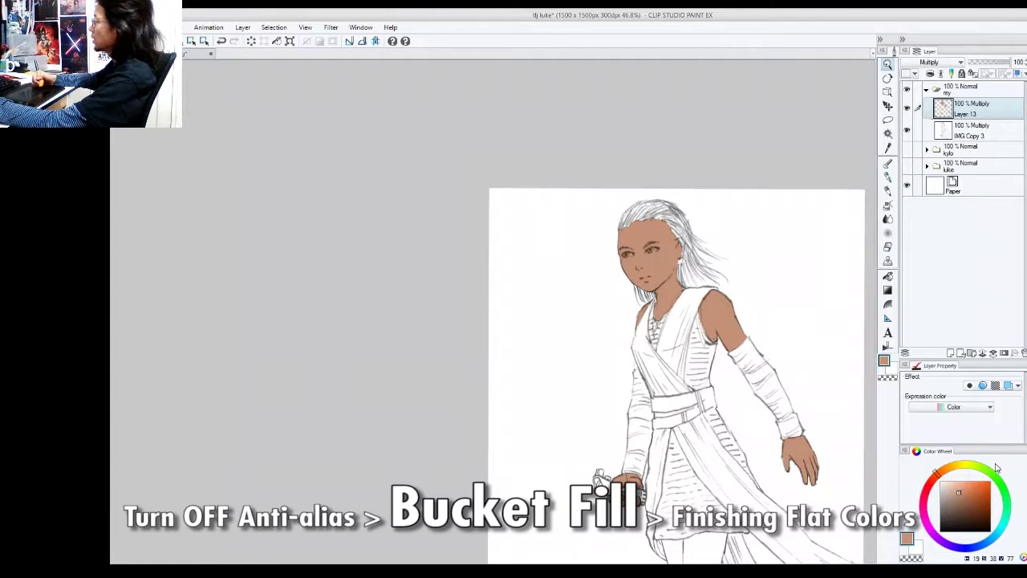
{"action": "left_click", "coordinate": [954, 486]}
{"action": "key", "text": "g"}
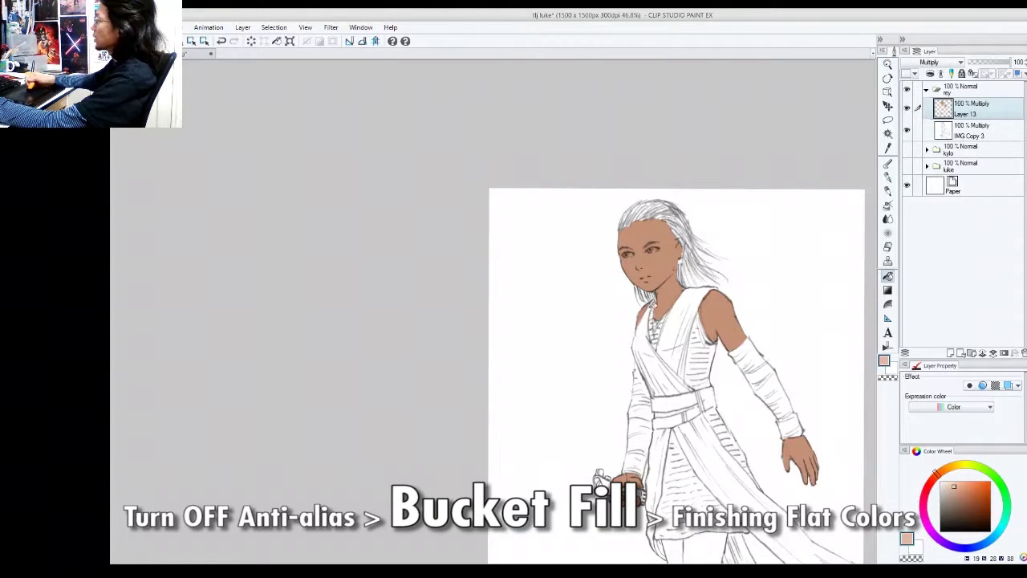
{"action": "left_click", "coordinate": [662, 267]}
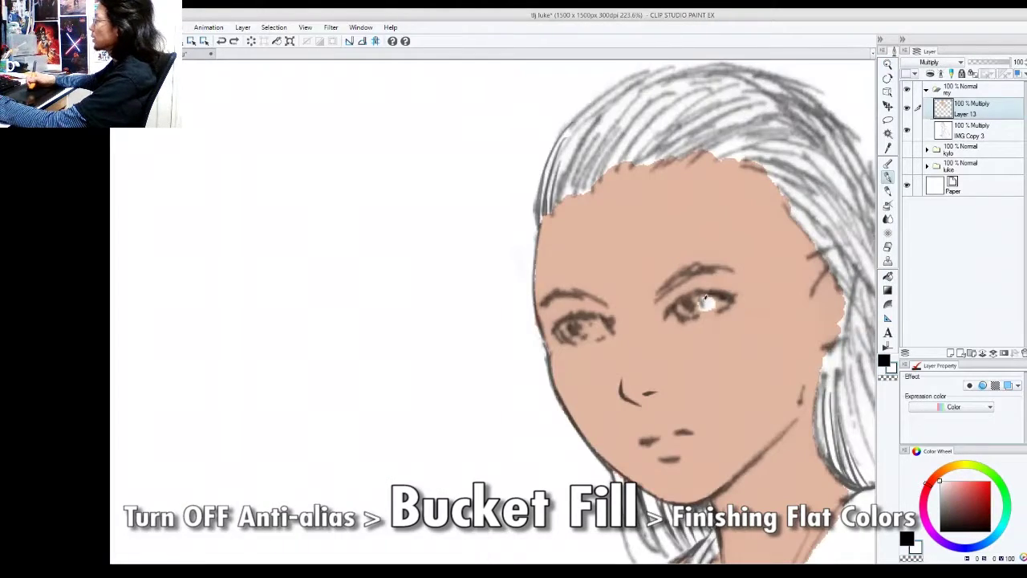
Clear the skin colour from both eyes to leave them white, and sample the skin tone to touch up around them
{"action": "left_click_drag", "start_coordinate": [675, 310], "coordinate": [679, 319]}
{"action": "mouse_move", "coordinate": [601, 322]}
{"action": "left_mouse_down"}
{"action": "mouse_move", "coordinate": [570, 337]}
{"action": "mouse_move", "coordinate": [580, 320]}
{"action": "left_mouse_up"}
{"action": "left_click", "coordinate": [592, 375], "text": "alt"}
{"action": "key", "text": "e"}
{"action": "key", "text": "p"}
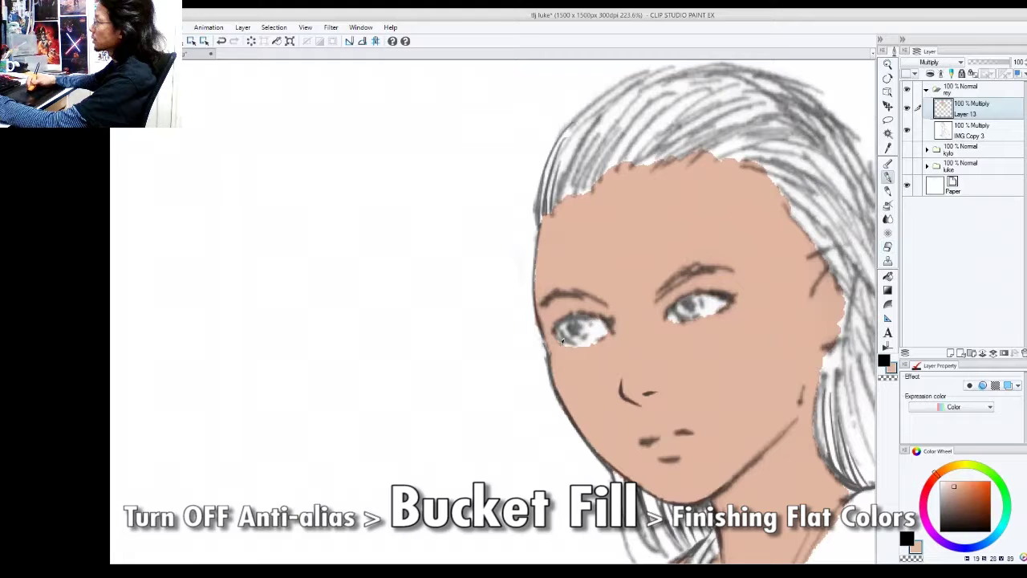
{"action": "left_click_drag", "start_coordinate": [635, 337], "coordinate": [604, 345]}
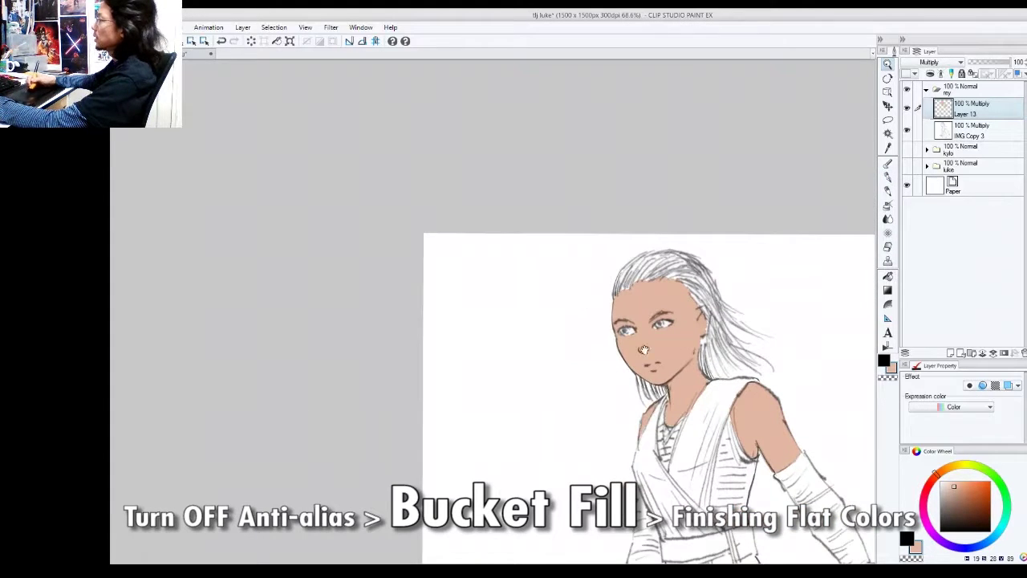
Sample a grey-green (hue 70, saturation 5, value 50) and outline the vest's diagonal shoulder band down to the belt
{"action": "left_click_drag", "start_coordinate": [688, 383], "coordinate": [665, 288]}
{"action": "scroll", "coordinate": [683, 229], "scroll_direction": "up", "scroll_amount": 4}
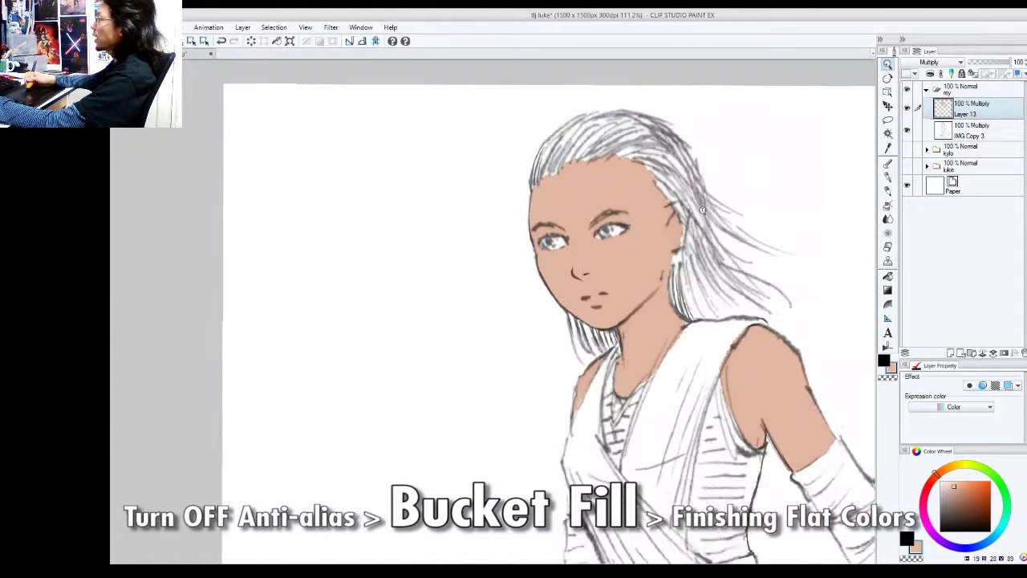
{"action": "left_click_drag", "start_coordinate": [685, 225], "coordinate": [655, 262]}
{"action": "left_click_drag", "start_coordinate": [698, 334], "coordinate": [679, 251]}
{"action": "left_click_drag", "start_coordinate": [700, 292], "coordinate": [698, 317]}
{"action": "left_click", "coordinate": [266, 449], "text": "alt"}
{"action": "left_click", "coordinate": [250, 442], "text": "alt"}
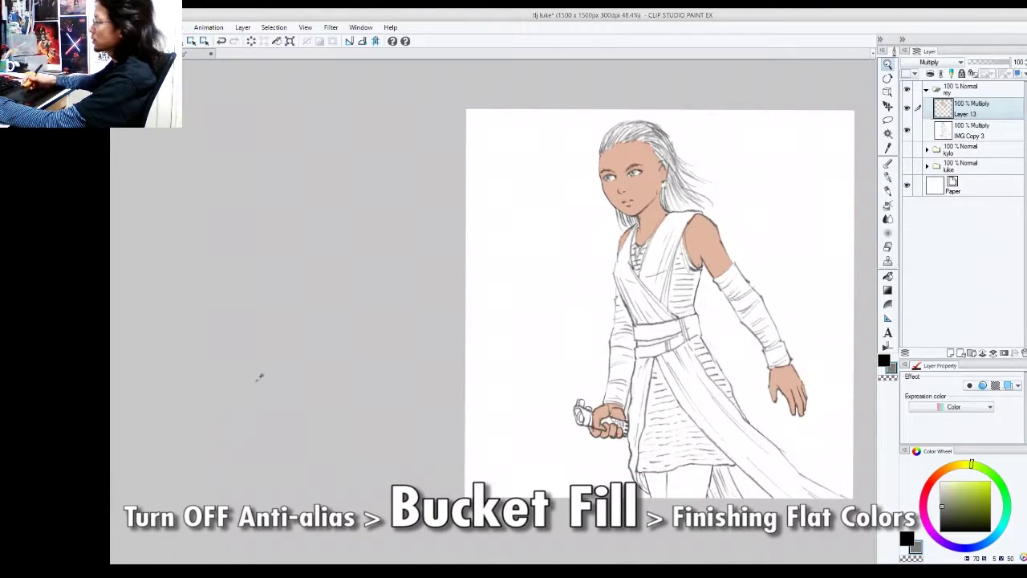
{"action": "scroll", "coordinate": [669, 304], "scroll_direction": "up", "scroll_amount": 4}
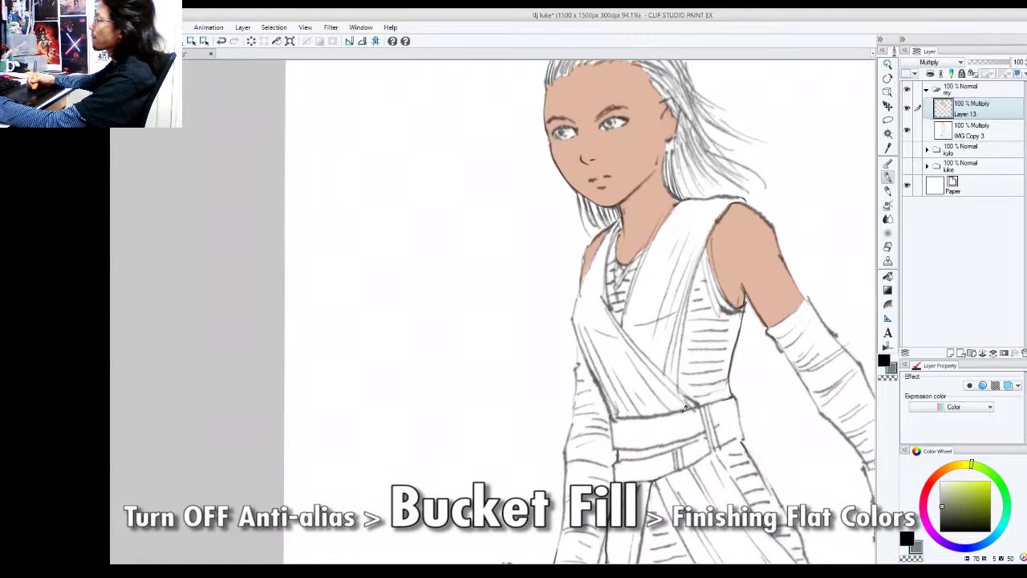
{"action": "mouse_move", "coordinate": [681, 389]}
{"action": "left_mouse_down"}
{"action": "mouse_move", "coordinate": [694, 404]}
{"action": "mouse_move", "coordinate": [673, 377]}
{"action": "mouse_move", "coordinate": [681, 302]}
{"action": "left_mouse_up"}
{"action": "left_click_drag", "start_coordinate": [672, 358], "coordinate": [675, 391]}
{"action": "mouse_move", "coordinate": [687, 262]}
{"action": "left_mouse_down"}
{"action": "mouse_move", "coordinate": [681, 318]}
{"action": "mouse_move", "coordinate": [705, 228]}
{"action": "mouse_move", "coordinate": [739, 196]}
{"action": "mouse_move", "coordinate": [651, 249]}
{"action": "mouse_move", "coordinate": [620, 335]}
{"action": "left_mouse_up"}
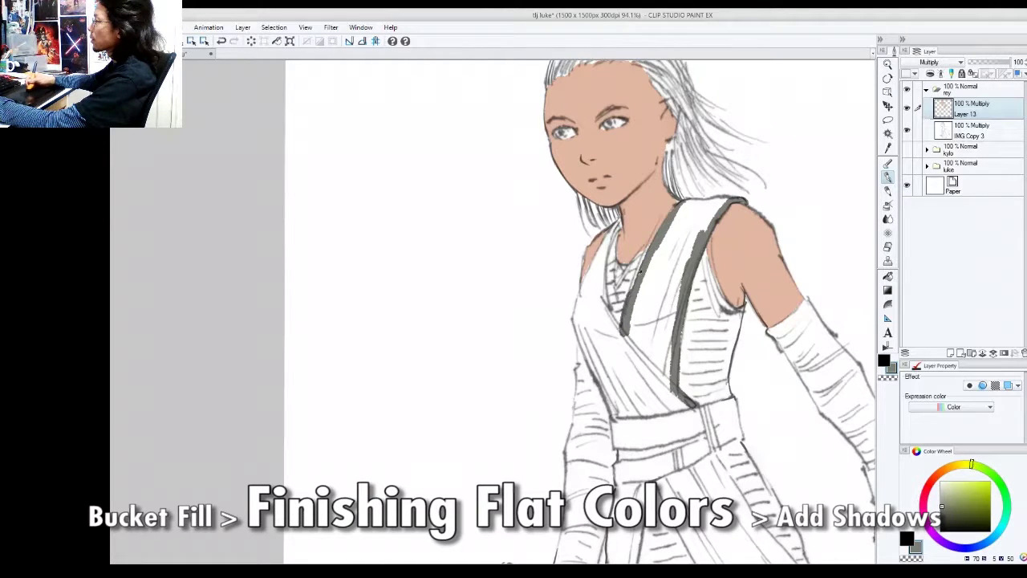
{"action": "left_click_drag", "start_coordinate": [639, 271], "coordinate": [622, 339]}
Outline the other side of the crossed vest in grey-green and bucket-fill the whole vest
{"action": "left_click_drag", "start_coordinate": [593, 299], "coordinate": [617, 327]}
{"action": "left_click_drag", "start_coordinate": [603, 266], "coordinate": [619, 222]}
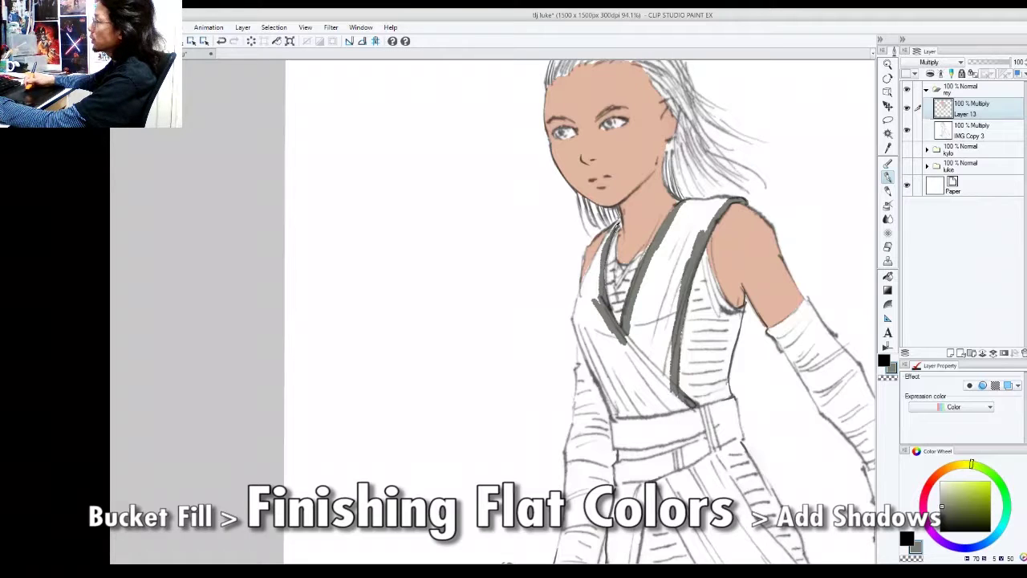
{"action": "left_click_drag", "start_coordinate": [576, 310], "coordinate": [603, 243]}
{"action": "left_click_drag", "start_coordinate": [584, 291], "coordinate": [619, 215]}
{"action": "mouse_move", "coordinate": [588, 311]}
{"action": "left_mouse_down"}
{"action": "mouse_move", "coordinate": [597, 275]}
{"action": "mouse_move", "coordinate": [582, 289]}
{"action": "mouse_move", "coordinate": [626, 377]}
{"action": "mouse_move", "coordinate": [702, 367]}
{"action": "left_mouse_up"}
{"action": "left_click_drag", "start_coordinate": [700, 165], "coordinate": [738, 162]}
{"action": "key", "text": "g"}
{"action": "left_click", "coordinate": [697, 210]}
Paint the narrow gap between the two belt bands in the same grey-green
{"action": "left_click_drag", "start_coordinate": [681, 309], "coordinate": [667, 306]}
{"action": "left_click_drag", "start_coordinate": [677, 356], "coordinate": [691, 357]}
{"action": "key", "text": "p"}
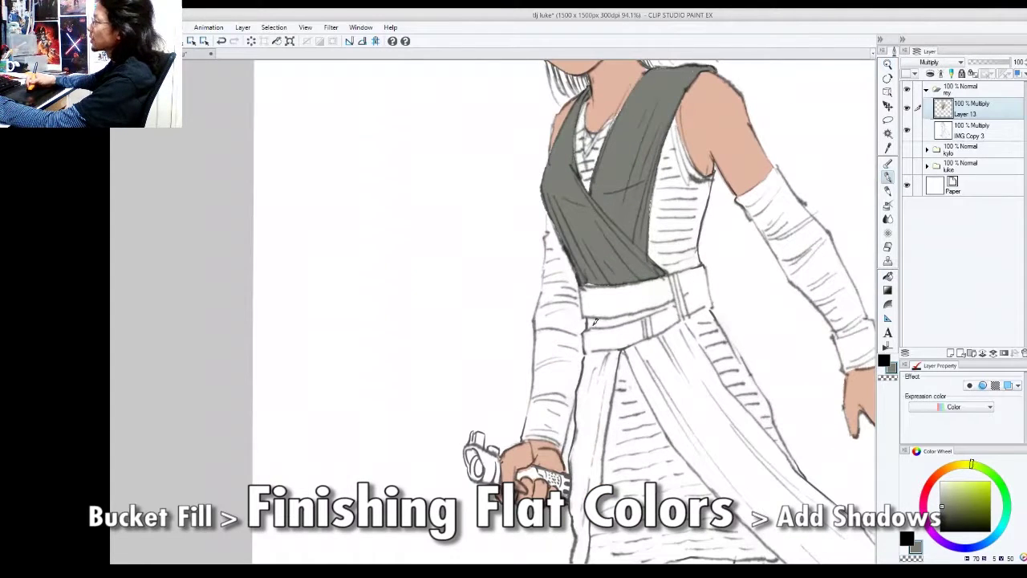
{"action": "left_click_drag", "start_coordinate": [591, 321], "coordinate": [669, 308]}
{"action": "left_click_drag", "start_coordinate": [694, 362], "coordinate": [667, 284]}
{"action": "mouse_move", "coordinate": [659, 244]}
{"action": "left_mouse_down"}
{"action": "mouse_move", "coordinate": [707, 326]}
{"action": "mouse_move", "coordinate": [660, 262]}
{"action": "left_mouse_up"}
Outline the long cloth panel sweeping down from the belt in grey-green and bucket-fill it
{"action": "mouse_move", "coordinate": [640, 228]}
{"action": "left_mouse_down"}
{"action": "mouse_move", "coordinate": [788, 379]}
{"action": "mouse_move", "coordinate": [736, 342]}
{"action": "mouse_move", "coordinate": [767, 382]}
{"action": "mouse_move", "coordinate": [854, 423]}
{"action": "left_mouse_up"}
{"action": "mouse_move", "coordinate": [727, 421]}
{"action": "left_mouse_down"}
{"action": "mouse_move", "coordinate": [623, 333]}
{"action": "mouse_move", "coordinate": [742, 432]}
{"action": "mouse_move", "coordinate": [679, 379]}
{"action": "left_mouse_up"}
{"action": "left_click_drag", "start_coordinate": [761, 457], "coordinate": [658, 354]}
{"action": "left_click_drag", "start_coordinate": [716, 413], "coordinate": [647, 340]}
{"action": "left_click_drag", "start_coordinate": [679, 373], "coordinate": [613, 277]}
{"action": "mouse_move", "coordinate": [642, 324]}
{"action": "left_mouse_down"}
{"action": "mouse_move", "coordinate": [603, 253]}
{"action": "mouse_move", "coordinate": [663, 223]}
{"action": "left_mouse_up"}
{"action": "key", "text": "g"}
{"action": "left_click", "coordinate": [644, 239]}
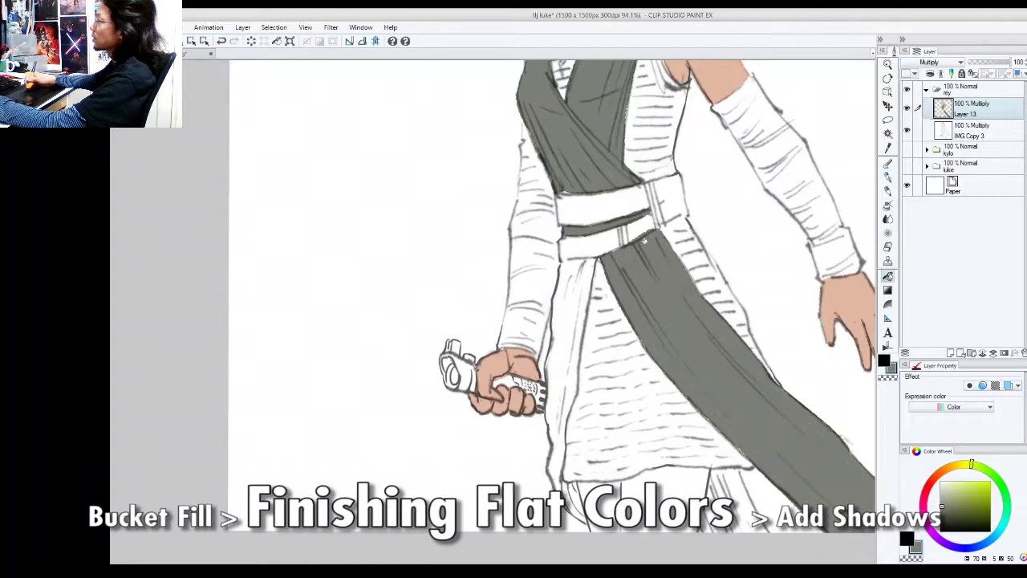
Outline the narrow hanging cloth panel beside the lightsaber hand in grey-green and bucket-fill it
{"action": "key", "text": "p"}
{"action": "key", "text": "e"}
{"action": "key", "text": "p"}
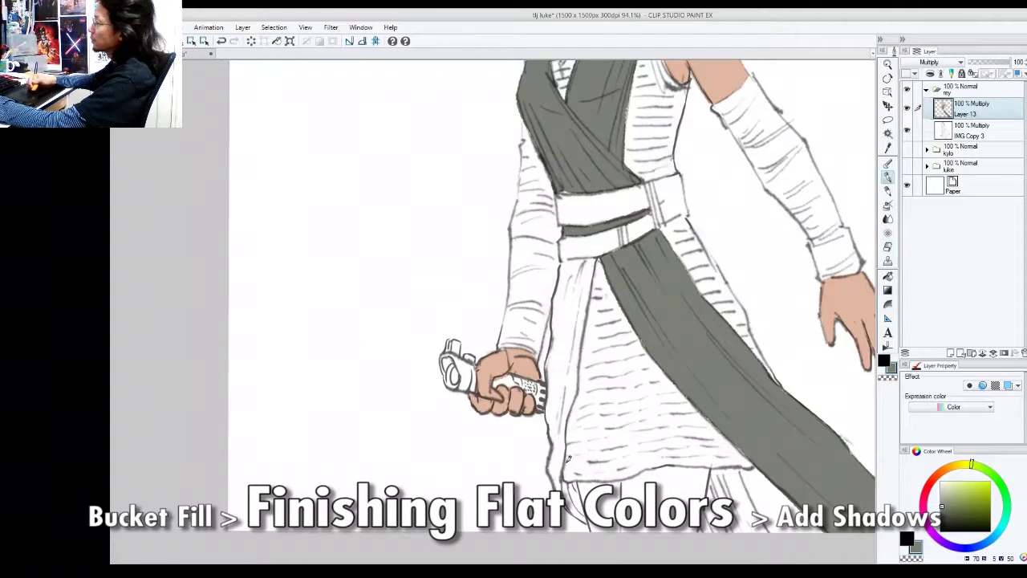
{"action": "mouse_move", "coordinate": [571, 501]}
{"action": "left_mouse_down"}
{"action": "mouse_move", "coordinate": [567, 485]}
{"action": "mouse_move", "coordinate": [582, 520]}
{"action": "mouse_move", "coordinate": [554, 460]}
{"action": "mouse_move", "coordinate": [594, 258]}
{"action": "left_mouse_up"}
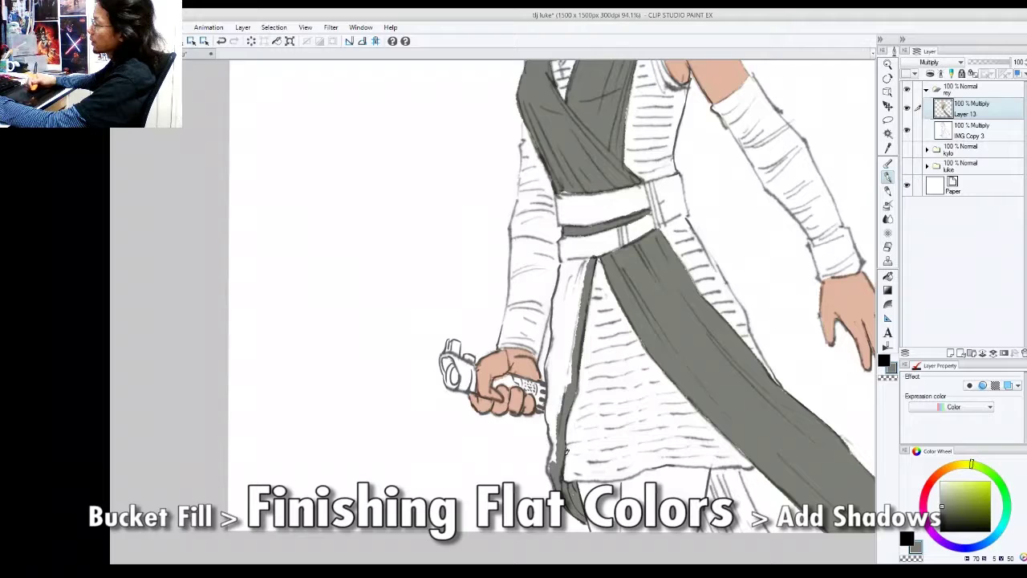
{"action": "mouse_move", "coordinate": [560, 465]}
{"action": "left_mouse_down"}
{"action": "mouse_move", "coordinate": [550, 384]}
{"action": "mouse_move", "coordinate": [561, 285]}
{"action": "mouse_move", "coordinate": [566, 267]}
{"action": "mouse_move", "coordinate": [594, 257]}
{"action": "left_mouse_up"}
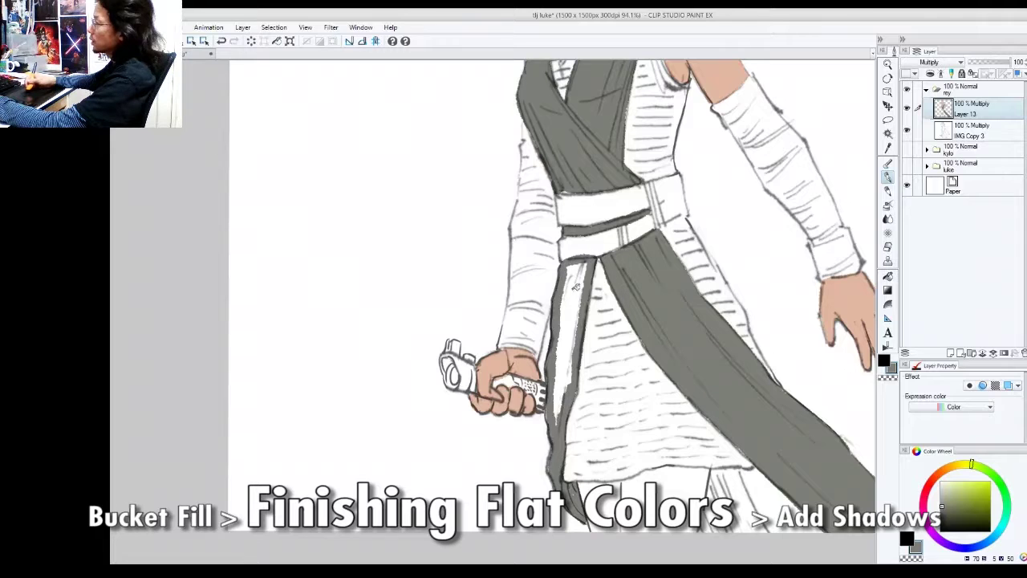
{"action": "key", "text": "g"}
{"action": "left_click", "coordinate": [575, 286]}
Clean up the grey-green edges along the lower part of the long cloth panel
{"action": "key", "text": "p"}
{"action": "left_click_drag", "start_coordinate": [760, 417], "coordinate": [706, 441]}
{"action": "left_click_drag", "start_coordinate": [794, 464], "coordinate": [749, 443]}
{"action": "key", "text": "j"}
{"action": "left_click_drag", "start_coordinate": [814, 507], "coordinate": [788, 488]}
{"action": "left_click_drag", "start_coordinate": [726, 438], "coordinate": [820, 503]}
{"action": "mouse_move", "coordinate": [611, 388]}
{"action": "left_mouse_down"}
{"action": "mouse_move", "coordinate": [624, 399]}
{"action": "mouse_move", "coordinate": [625, 361]}
{"action": "mouse_move", "coordinate": [633, 411]}
{"action": "left_mouse_up"}
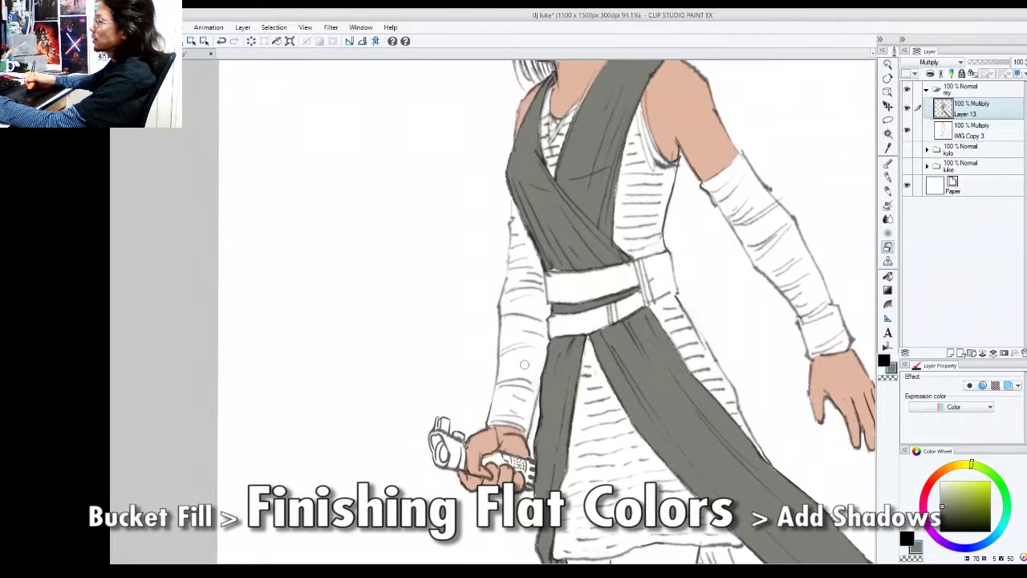
{"action": "left_click_drag", "start_coordinate": [612, 290], "coordinate": [616, 296]}
Outline the undershirt's side between vest, arm and belt in dark brown (hue 14, saturation 14, value 37) and bucket-fill it
{"action": "left_click_drag", "start_coordinate": [272, 456], "coordinate": [238, 422]}
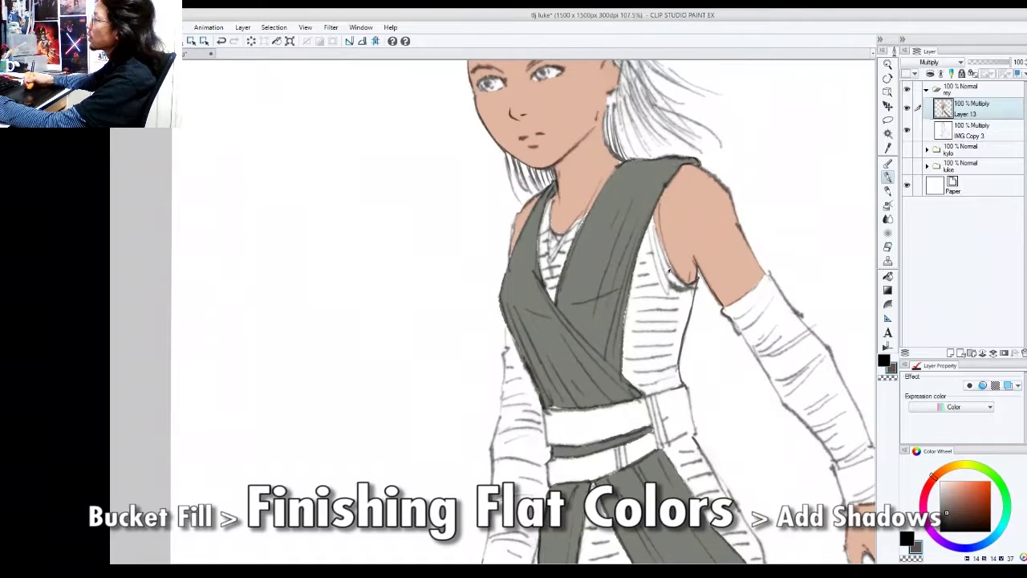
{"action": "left_click_drag", "start_coordinate": [661, 234], "coordinate": [667, 271]}
{"action": "left_click_drag", "start_coordinate": [663, 237], "coordinate": [666, 207]}
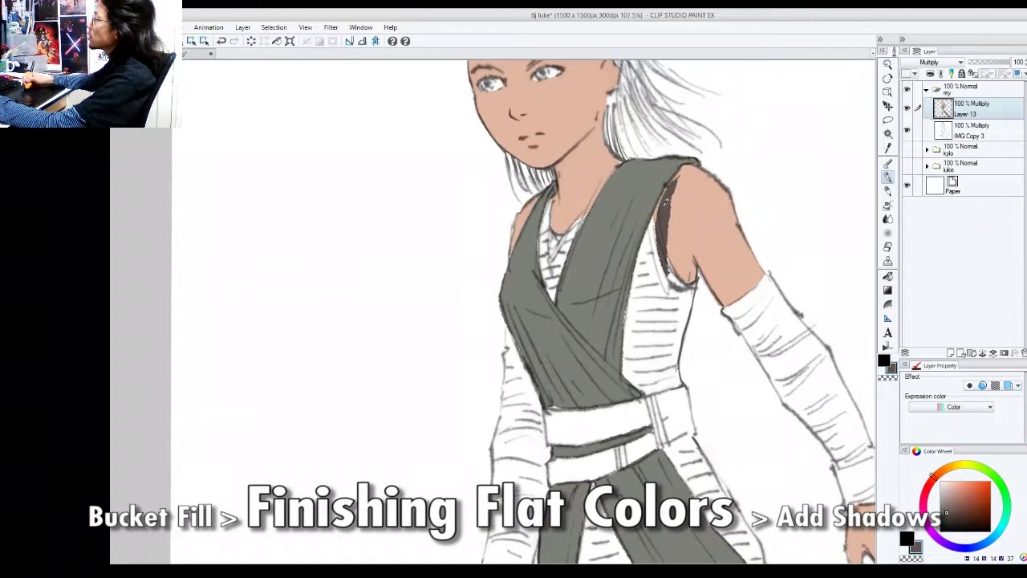
{"action": "mouse_move", "coordinate": [664, 223]}
{"action": "left_mouse_down"}
{"action": "mouse_move", "coordinate": [675, 281]}
{"action": "mouse_move", "coordinate": [688, 282]}
{"action": "mouse_move", "coordinate": [684, 341]}
{"action": "mouse_move", "coordinate": [676, 367]}
{"action": "mouse_move", "coordinate": [640, 385]}
{"action": "left_mouse_up"}
{"action": "mouse_move", "coordinate": [663, 201]}
{"action": "left_mouse_down"}
{"action": "mouse_move", "coordinate": [652, 235]}
{"action": "mouse_move", "coordinate": [660, 208]}
{"action": "left_mouse_up"}
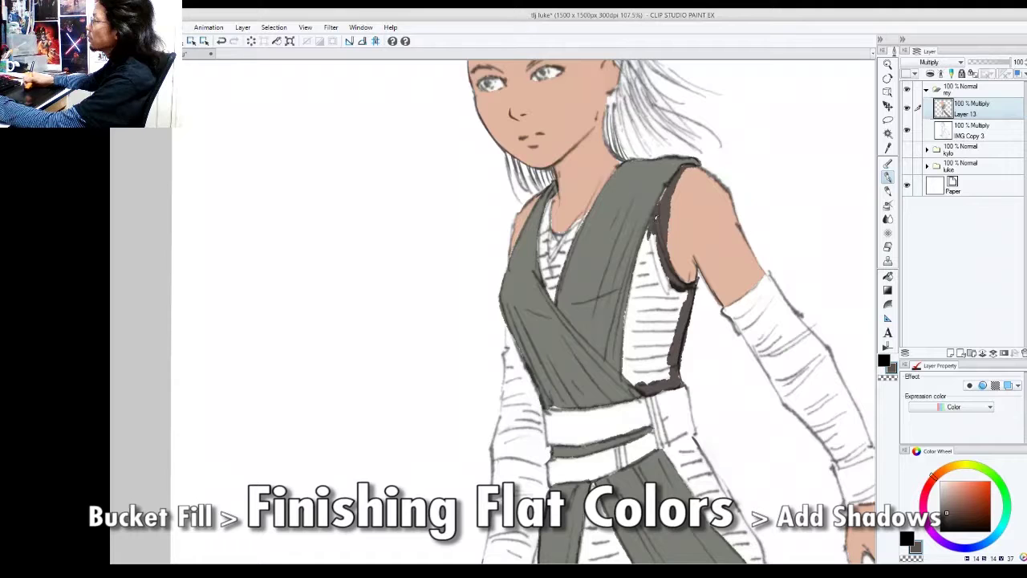
{"action": "key", "text": "g"}
{"action": "left_click", "coordinate": [641, 301]}
Paint the undershirt inside the vest's V-neckline and along the collar edge in dark brown
{"action": "left_click_drag", "start_coordinate": [549, 298], "coordinate": [598, 342]}
{"action": "key", "text": "p"}
{"action": "left_click_drag", "start_coordinate": [603, 328], "coordinate": [642, 246]}
{"action": "mouse_move", "coordinate": [614, 308]}
{"action": "left_mouse_down"}
{"action": "mouse_move", "coordinate": [634, 258]}
{"action": "mouse_move", "coordinate": [624, 290]}
{"action": "left_mouse_up"}
{"action": "mouse_move", "coordinate": [614, 310]}
{"action": "left_mouse_down"}
{"action": "mouse_move", "coordinate": [602, 342]}
{"action": "mouse_move", "coordinate": [592, 299]}
{"action": "mouse_move", "coordinate": [601, 254]}
{"action": "left_mouse_up"}
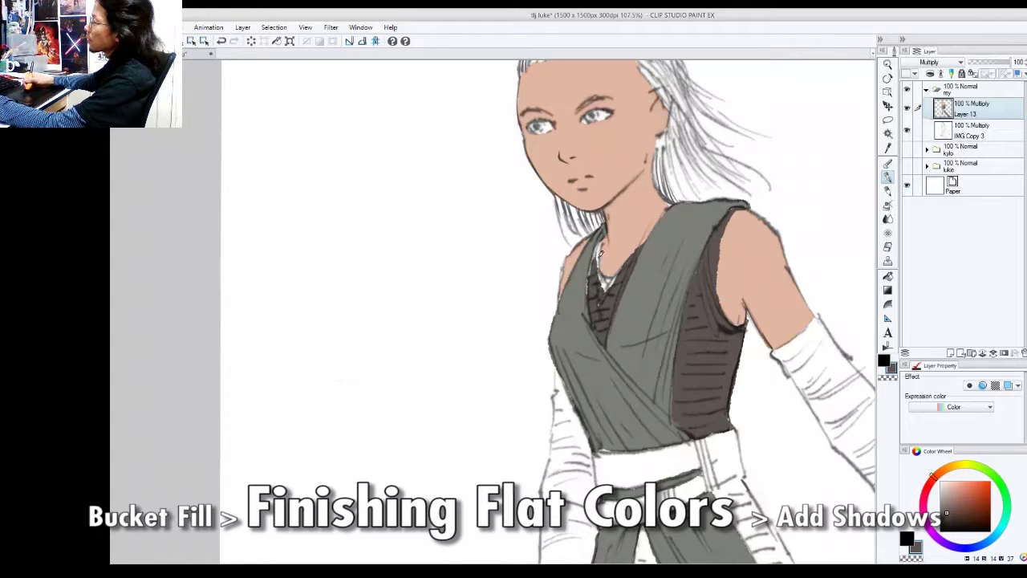
{"action": "left_click_drag", "start_coordinate": [594, 295], "coordinate": [599, 241]}
{"action": "left_click_drag", "start_coordinate": [595, 278], "coordinate": [597, 247]}
Sample a light beige (hue 27, saturation 5, value 82) and paint the small patch at the base of the neckline
{"action": "left_click", "coordinate": [167, 421], "text": "alt"}
{"action": "key", "text": "e"}
{"action": "key", "text": "p"}
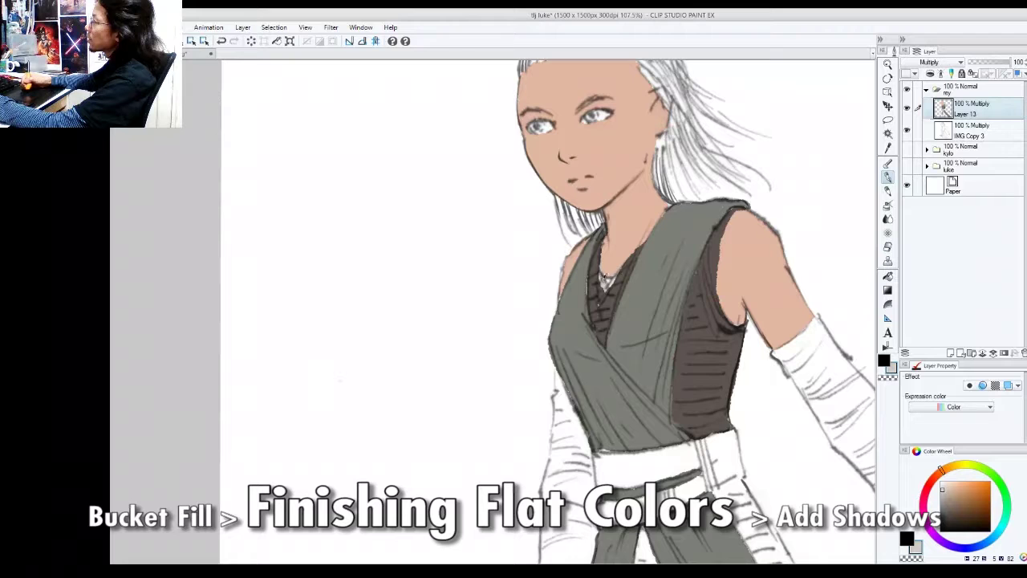
{"action": "key", "text": "ctrl+space"}
{"action": "left_click_drag", "start_coordinate": [605, 261], "coordinate": [704, 207]}
Erase the stray sketch lines at the neckline on the IMG Copy 3 layer
{"action": "left_click", "coordinate": [977, 135]}
{"action": "key", "text": "p"}
{"action": "key", "text": "e"}
{"action": "mouse_move", "coordinate": [603, 318]}
{"action": "left_mouse_down"}
{"action": "mouse_move", "coordinate": [625, 321]}
{"action": "mouse_move", "coordinate": [617, 345]}
{"action": "mouse_move", "coordinate": [603, 340]}
{"action": "mouse_move", "coordinate": [606, 353]}
{"action": "mouse_move", "coordinate": [645, 317]}
{"action": "left_mouse_up"}
{"action": "key", "text": "/"}
{"action": "key", "text": "ctrl+0"}
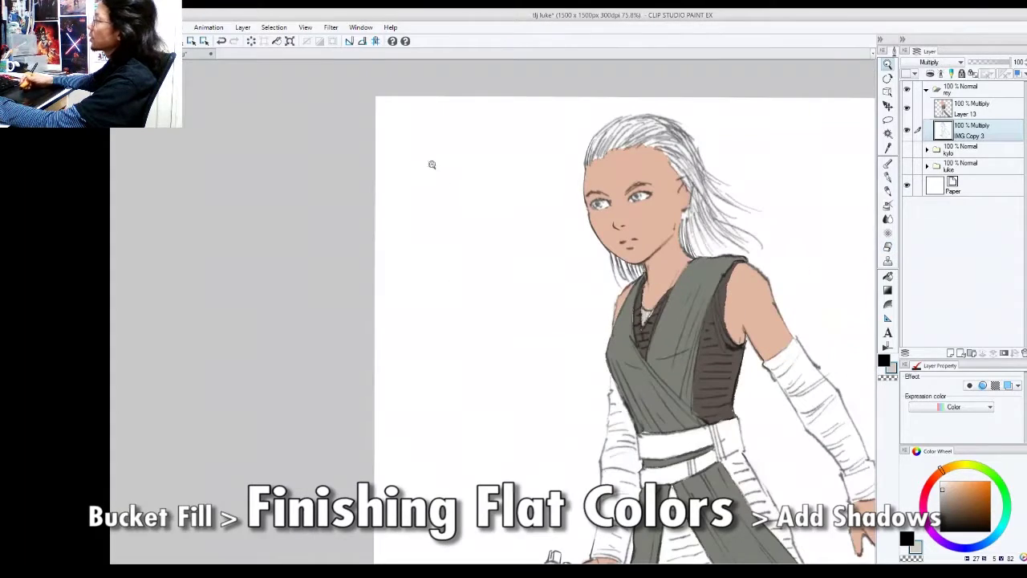
Return to Layer 13, sample the undershirt's dark brown and touch up the neckline and the edge by the far shoulder
{"action": "left_click", "coordinate": [616, 299]}
{"action": "left_click", "coordinate": [970, 107]}
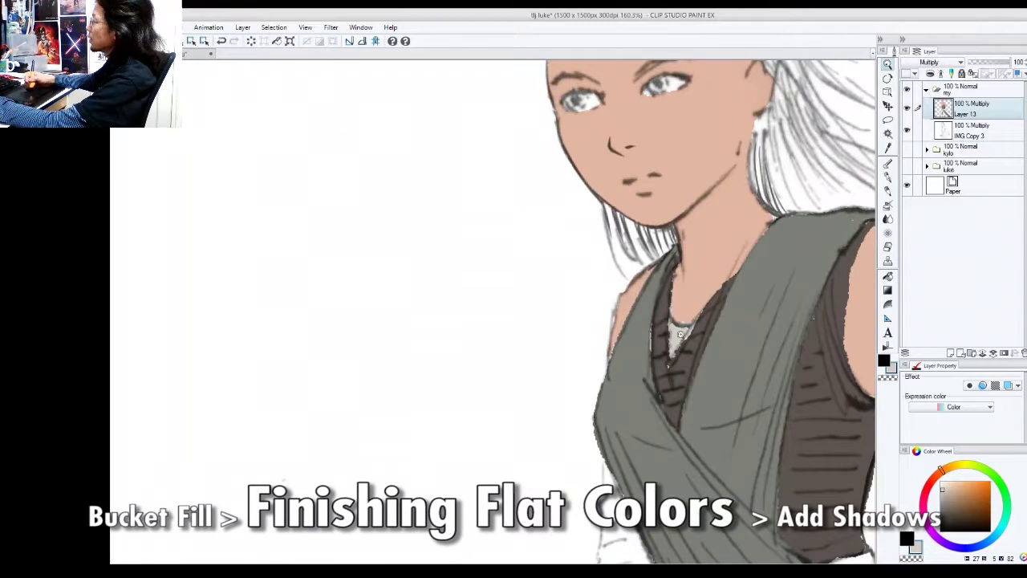
{"action": "right_click", "coordinate": [684, 345]}
{"action": "key", "text": "p"}
{"action": "mouse_move", "coordinate": [700, 315]}
{"action": "left_mouse_down"}
{"action": "mouse_move", "coordinate": [687, 341]}
{"action": "mouse_move", "coordinate": [631, 299]}
{"action": "mouse_move", "coordinate": [669, 251]}
{"action": "left_mouse_up"}
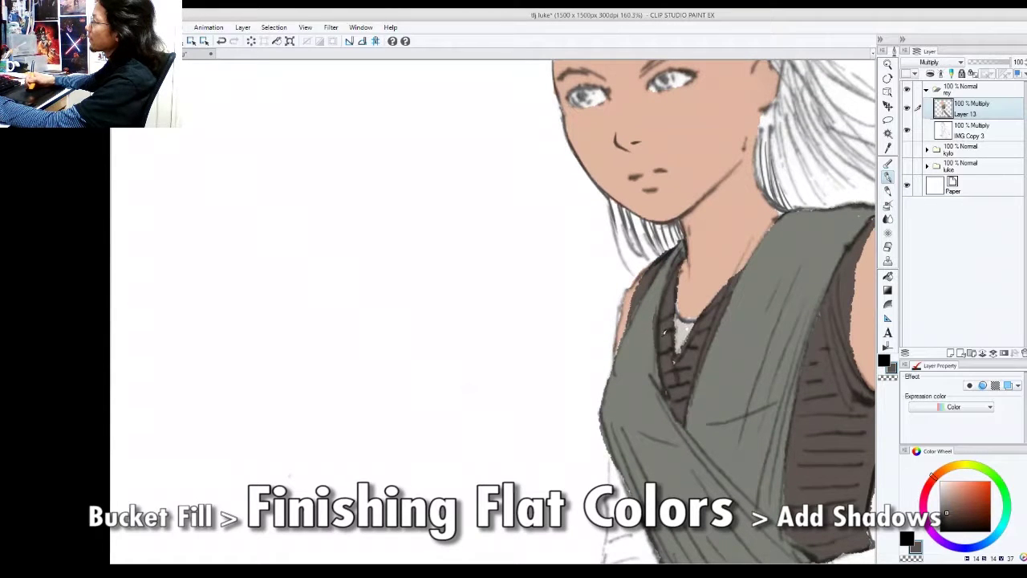
Sample the vest's grey-green (hue 70, saturation 5, value 50) and touch up the vest edge beside the neckline
{"action": "left_click", "coordinate": [644, 332], "text": "alt"}
{"action": "key", "text": "e"}
{"action": "key", "text": "p"}
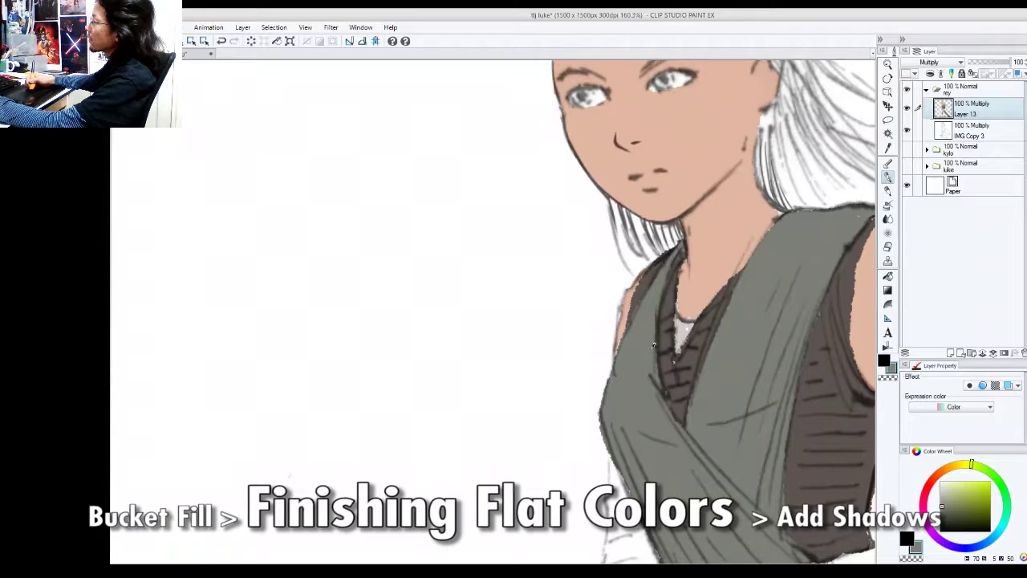
{"action": "left_click_drag", "start_coordinate": [694, 252], "coordinate": [687, 175]}
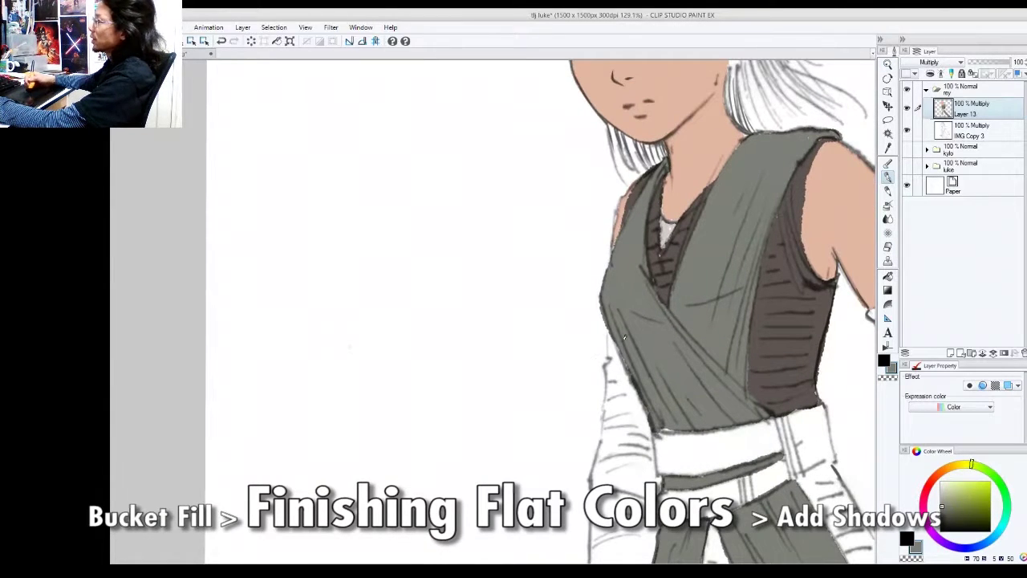
Sample the neckline patch's light beige (hue 27, saturation 5, value 82), then outline and fill the wrap on the lightsaber arm
{"action": "left_click", "coordinate": [296, 384], "text": "alt"}
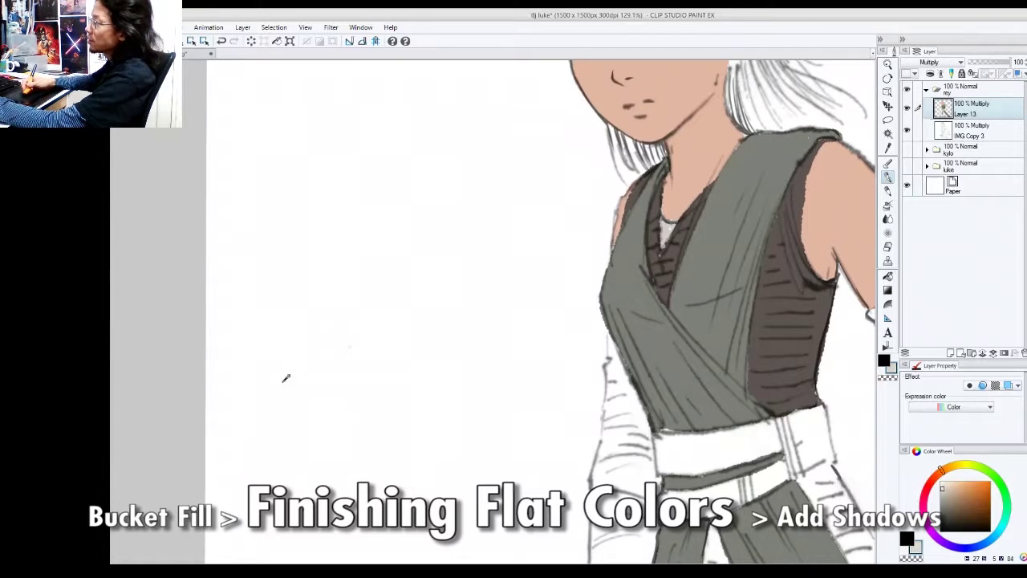
{"action": "left_click", "coordinate": [324, 361], "text": "alt"}
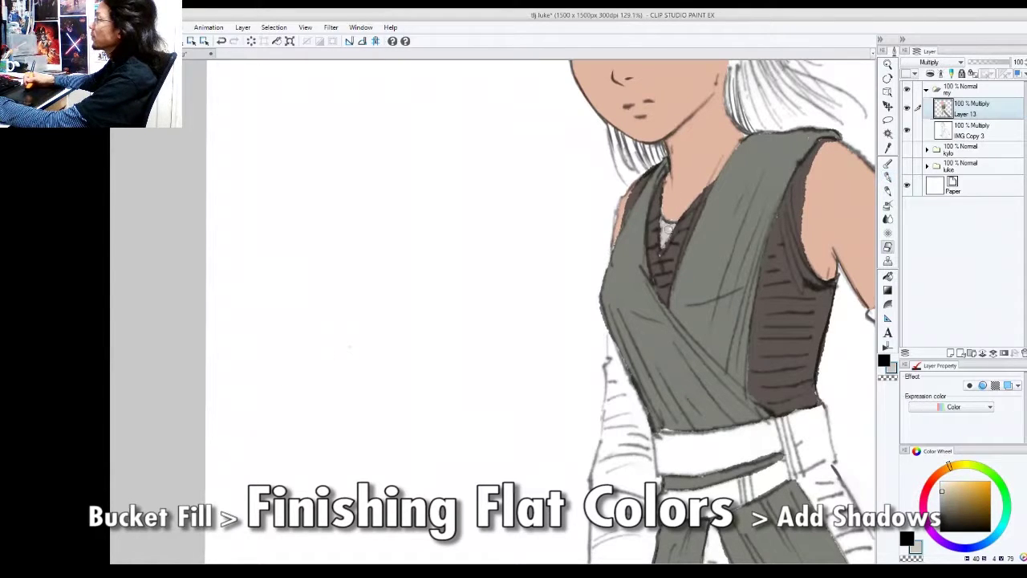
{"action": "left_click", "coordinate": [667, 227], "text": "alt"}
{"action": "left_click_drag", "start_coordinate": [714, 213], "coordinate": [720, 252]}
{"action": "left_click_drag", "start_coordinate": [647, 360], "coordinate": [666, 341]}
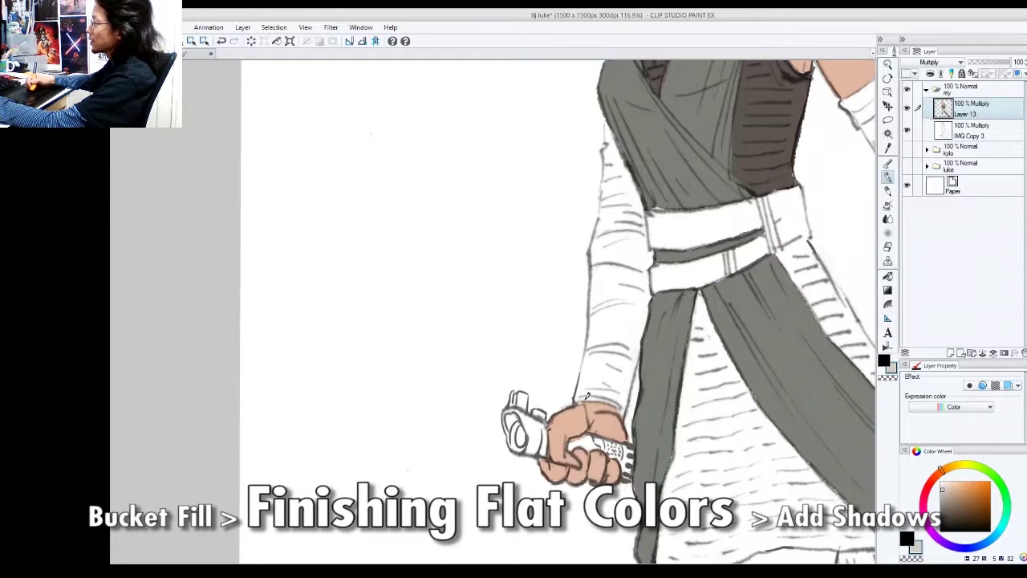
{"action": "mouse_move", "coordinate": [578, 396]}
{"action": "left_mouse_down"}
{"action": "mouse_move", "coordinate": [626, 408]}
{"action": "mouse_move", "coordinate": [640, 330]}
{"action": "left_mouse_up"}
{"action": "mouse_move", "coordinate": [576, 391]}
{"action": "left_mouse_down"}
{"action": "mouse_move", "coordinate": [594, 321]}
{"action": "mouse_move", "coordinate": [607, 149]}
{"action": "mouse_move", "coordinate": [605, 180]}
{"action": "left_mouse_up"}
{"action": "mouse_move", "coordinate": [616, 146]}
{"action": "left_mouse_down"}
{"action": "mouse_move", "coordinate": [639, 195]}
{"action": "mouse_move", "coordinate": [627, 168]}
{"action": "left_mouse_up"}
{"action": "mouse_move", "coordinate": [647, 215]}
{"action": "left_mouse_down"}
{"action": "mouse_move", "coordinate": [648, 252]}
{"action": "mouse_move", "coordinate": [644, 207]}
{"action": "mouse_move", "coordinate": [654, 252]}
{"action": "mouse_move", "coordinate": [641, 333]}
{"action": "left_mouse_up"}
{"action": "key", "text": "g"}
{"action": "left_click", "coordinate": [633, 315]}
Outline and fill the wrap on the free arm in the same light beige
{"action": "mouse_move", "coordinate": [658, 289]}
{"action": "left_mouse_down"}
{"action": "mouse_move", "coordinate": [488, 357]}
{"action": "mouse_move", "coordinate": [403, 370]}
{"action": "left_mouse_up"}
{"action": "key", "text": "p"}
{"action": "mouse_move", "coordinate": [748, 327]}
{"action": "left_mouse_down"}
{"action": "mouse_move", "coordinate": [722, 346]}
{"action": "mouse_move", "coordinate": [698, 318]}
{"action": "mouse_move", "coordinate": [713, 340]}
{"action": "mouse_move", "coordinate": [664, 289]}
{"action": "mouse_move", "coordinate": [597, 186]}
{"action": "left_mouse_up"}
{"action": "mouse_move", "coordinate": [643, 159]}
{"action": "left_mouse_down"}
{"action": "mouse_move", "coordinate": [695, 228]}
{"action": "mouse_move", "coordinate": [692, 214]}
{"action": "mouse_move", "coordinate": [745, 329]}
{"action": "left_mouse_up"}
{"action": "key", "text": "g"}
{"action": "left_click", "coordinate": [698, 287]}
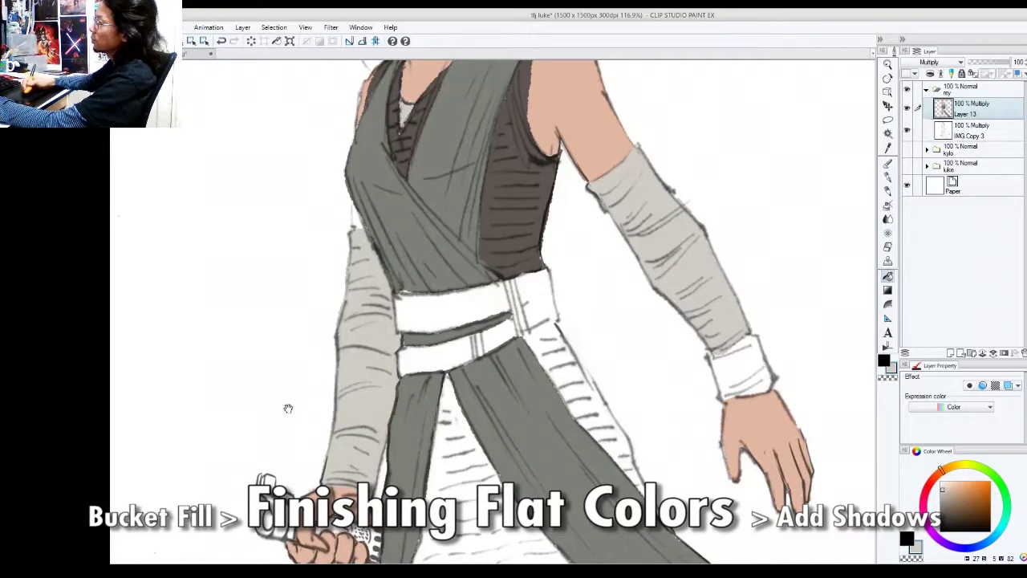
Sample a reddish brown (hue 13, saturation 45, value 36), fill the free arm's wrist cuff and clean up its upper edge
{"action": "left_click", "coordinate": [258, 463], "text": "alt"}
{"action": "key", "text": "ctrl+space"}
{"action": "mouse_move", "coordinate": [700, 307]}
{"action": "left_mouse_down"}
{"action": "mouse_move", "coordinate": [761, 342]}
{"action": "mouse_move", "coordinate": [785, 386]}
{"action": "mouse_move", "coordinate": [781, 399]}
{"action": "mouse_move", "coordinate": [726, 411]}
{"action": "mouse_move", "coordinate": [714, 358]}
{"action": "left_mouse_up"}
{"action": "key", "text": "p"}
{"action": "key", "text": "g"}
{"action": "left_click", "coordinate": [738, 376]}
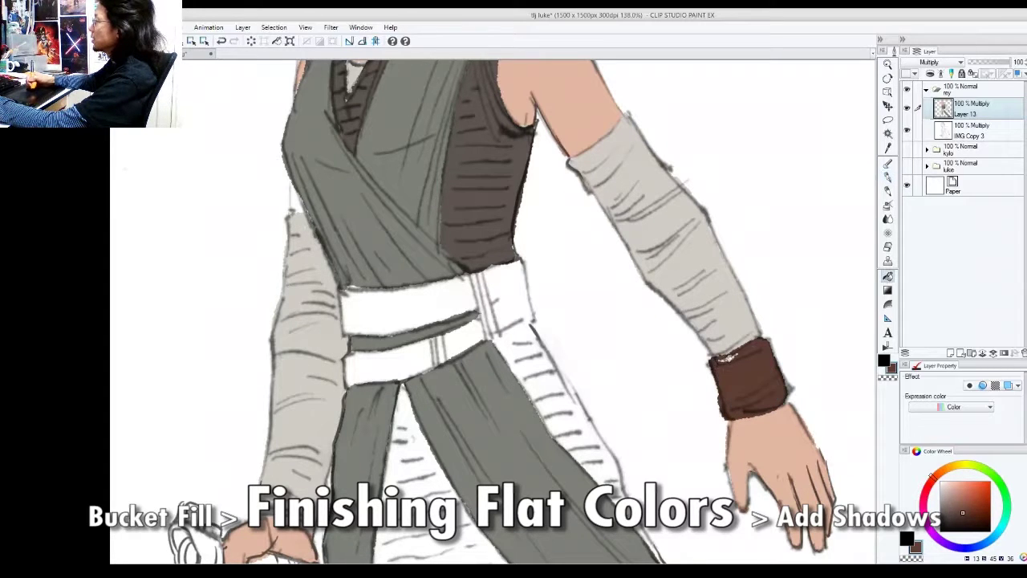
{"action": "mouse_move", "coordinate": [729, 385]}
{"action": "left_mouse_down"}
{"action": "mouse_move", "coordinate": [714, 386]}
{"action": "mouse_move", "coordinate": [725, 417]}
{"action": "left_mouse_up"}
{"action": "key", "text": "e"}
{"action": "left_click_drag", "start_coordinate": [678, 351], "coordinate": [766, 366]}
Outline the belt in reddish brown and fill its upper band and side section
{"action": "mouse_move", "coordinate": [622, 331]}
{"action": "left_mouse_down"}
{"action": "mouse_move", "coordinate": [665, 348]}
{"action": "mouse_move", "coordinate": [576, 433]}
{"action": "mouse_move", "coordinate": [555, 440]}
{"action": "mouse_move", "coordinate": [559, 460]}
{"action": "mouse_move", "coordinate": [602, 477]}
{"action": "mouse_move", "coordinate": [622, 441]}
{"action": "mouse_move", "coordinate": [595, 423]}
{"action": "left_mouse_up"}
{"action": "key", "text": "r"}
{"action": "key", "text": "p"}
{"action": "mouse_move", "coordinate": [529, 417]}
{"action": "left_mouse_down"}
{"action": "mouse_move", "coordinate": [573, 424]}
{"action": "mouse_move", "coordinate": [598, 465]}
{"action": "left_mouse_up"}
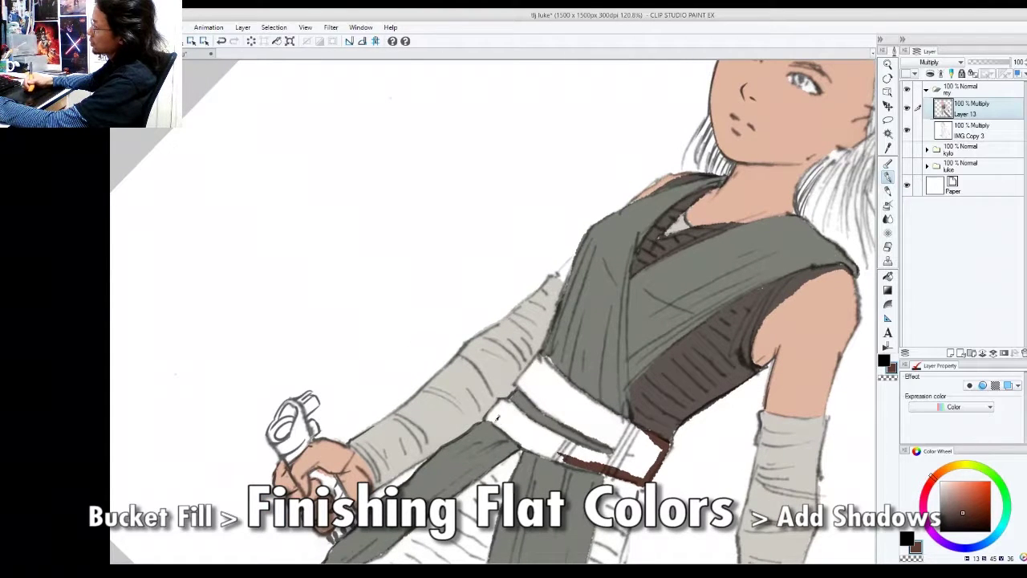
{"action": "key", "text": "g"}
{"action": "left_click", "coordinate": [549, 376]}
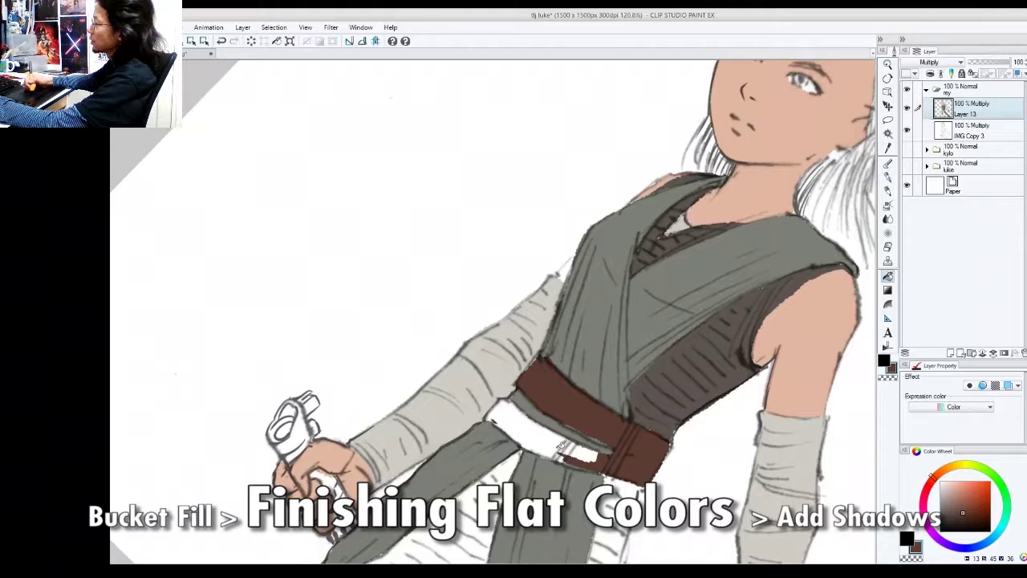
Undo the stray belt fill, close the lower band's outline and fill it in reddish brown
{"action": "left_click", "coordinate": [562, 441]}
{"action": "key", "text": "ctrl+z"}
{"action": "key", "text": "p"}
{"action": "mouse_move", "coordinate": [504, 428]}
{"action": "left_mouse_down"}
{"action": "mouse_move", "coordinate": [570, 463]}
{"action": "mouse_move", "coordinate": [590, 407]}
{"action": "left_mouse_up"}
{"action": "key", "text": "g"}
{"action": "left_click", "coordinate": [546, 435]}
Touch up the reddish brown along the belt's outer edges, loops and the gap between its two bands
{"action": "key", "text": "r"}
{"action": "left_click_drag", "start_coordinate": [695, 272], "coordinate": [621, 225]}
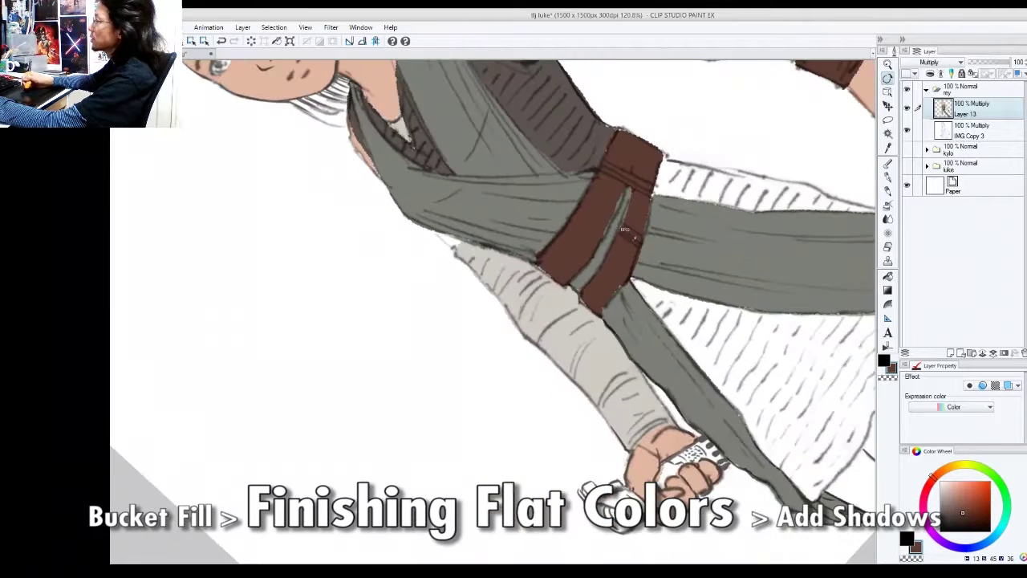
{"action": "key", "text": "slash"}
{"action": "left_click", "coordinate": [621, 226]}
{"action": "key", "text": "p"}
{"action": "left_click_drag", "start_coordinate": [631, 180], "coordinate": [624, 200]}
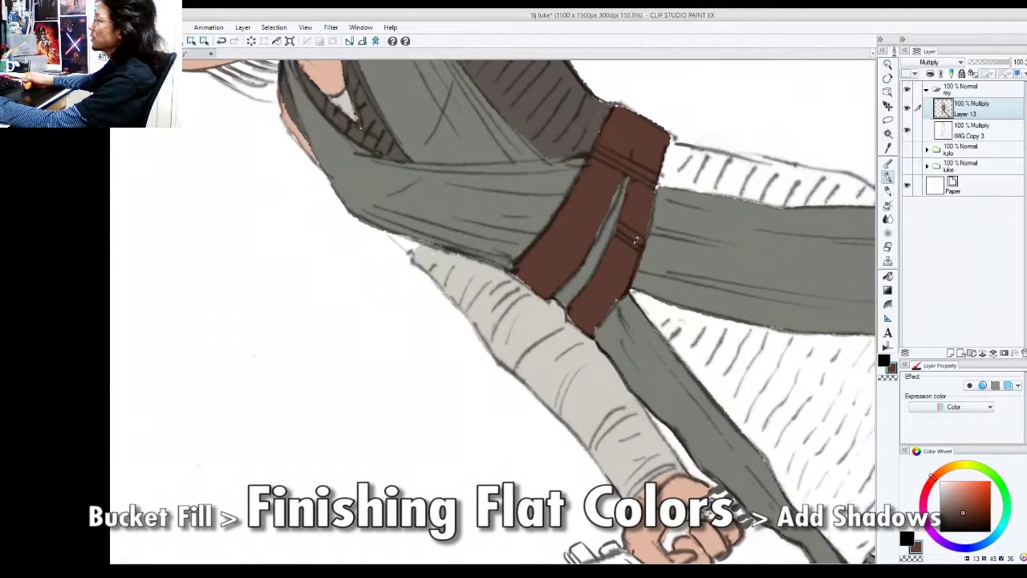
{"action": "left_click_drag", "start_coordinate": [643, 243], "coordinate": [657, 190]}
{"action": "left_click_drag", "start_coordinate": [595, 241], "coordinate": [621, 175]}
{"action": "left_click_drag", "start_coordinate": [612, 302], "coordinate": [600, 324]}
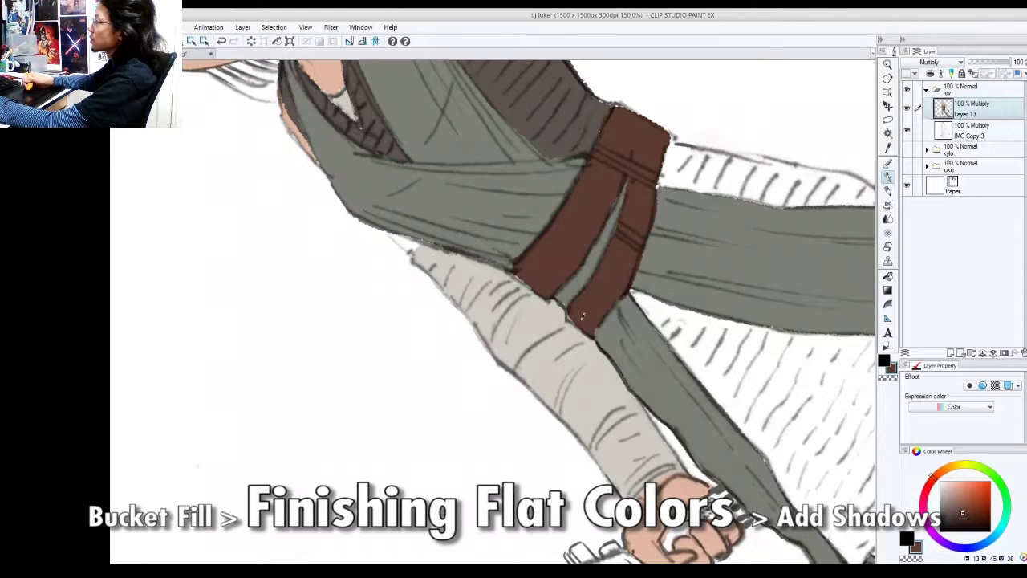
{"action": "left_click_drag", "start_coordinate": [603, 122], "coordinate": [607, 214]}
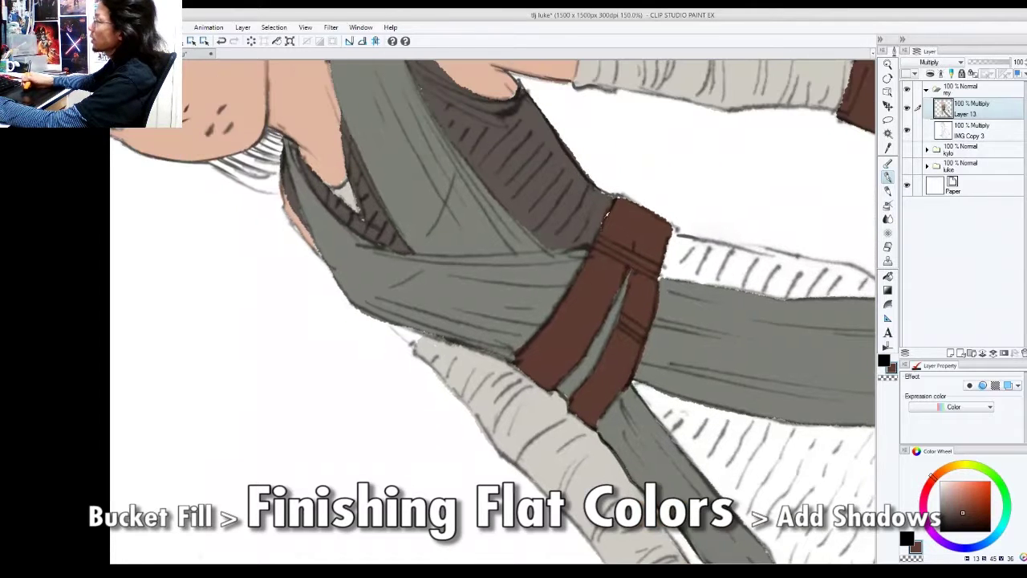
Sample the undershirt's dark brown (hue 14, saturation 14, value 37) and touch up its edge just above the belt
{"action": "left_click", "coordinate": [599, 202], "text": "alt"}
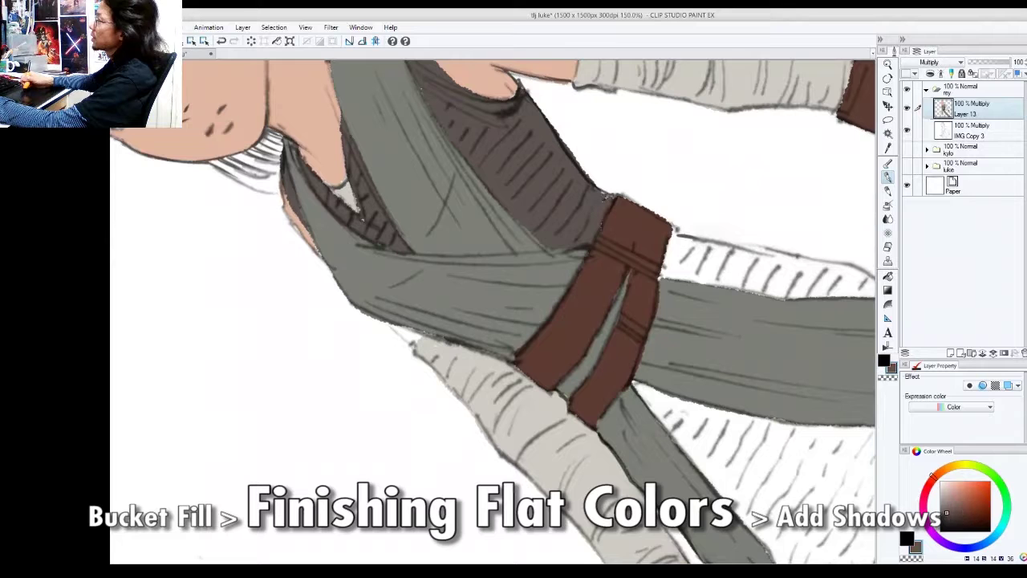
{"action": "left_click_drag", "start_coordinate": [562, 177], "coordinate": [621, 230]}
{"action": "left_click_drag", "start_coordinate": [619, 344], "coordinate": [466, 412]}
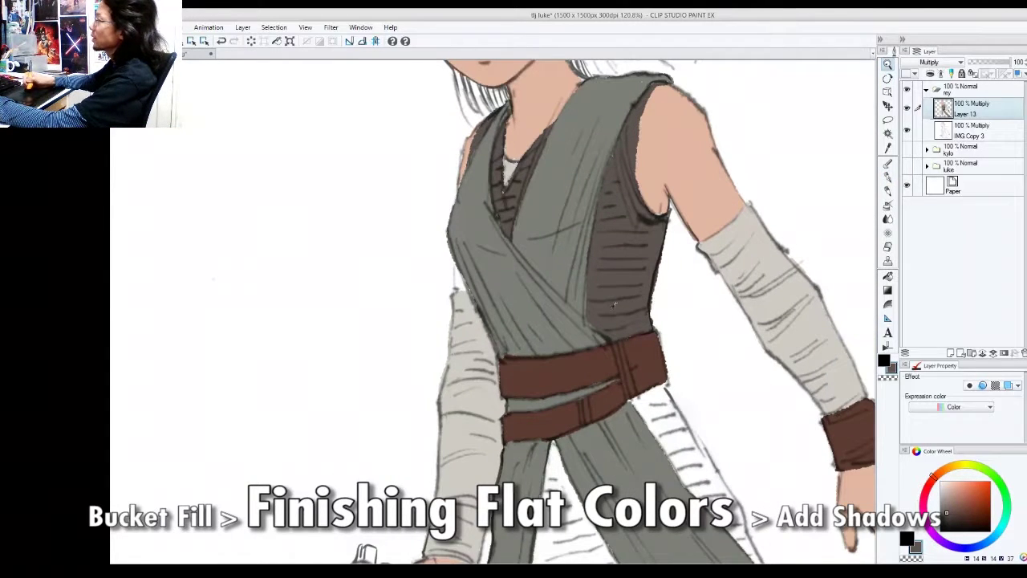
Outline and fill the ribbed tunic panel at the hip below the belt in dark brown
{"action": "left_click_drag", "start_coordinate": [684, 454], "coordinate": [618, 261]}
{"action": "left_click_drag", "start_coordinate": [596, 192], "coordinate": [719, 417]}
{"action": "key", "text": "g"}
{"action": "left_click", "coordinate": [642, 301]}
Outline the hem of the central ribbed tunic panel between the vest flaps and fill the panel in dark brown
{"action": "left_click_drag", "start_coordinate": [648, 368], "coordinate": [672, 307]}
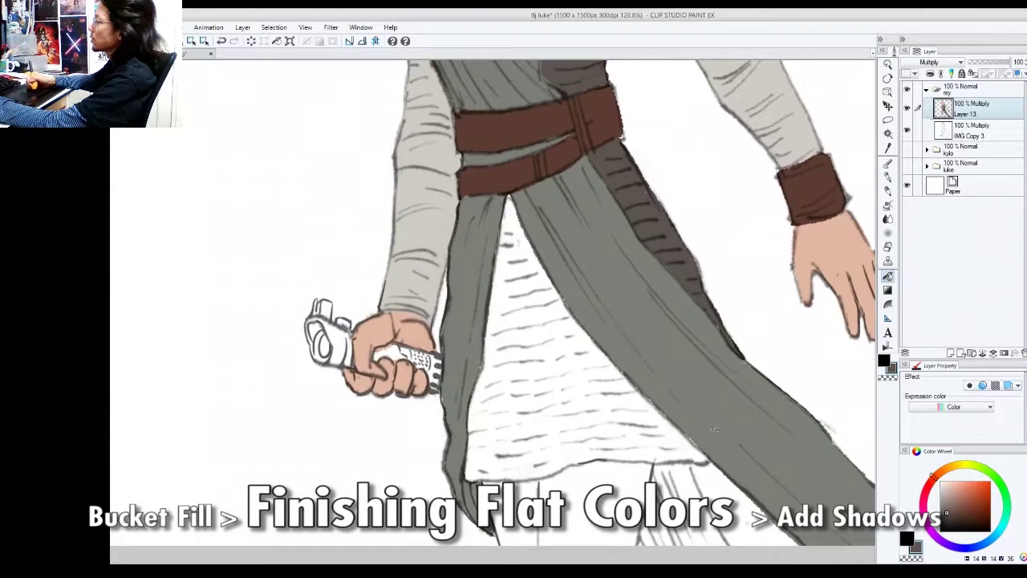
{"action": "mouse_move", "coordinate": [593, 456]}
{"action": "left_mouse_down"}
{"action": "mouse_move", "coordinate": [541, 475]}
{"action": "mouse_move", "coordinate": [565, 481]}
{"action": "left_mouse_up"}
{"action": "key", "text": "p"}
{"action": "mouse_move", "coordinate": [665, 523]}
{"action": "left_mouse_down"}
{"action": "mouse_move", "coordinate": [566, 486]}
{"action": "mouse_move", "coordinate": [446, 465]}
{"action": "left_mouse_up"}
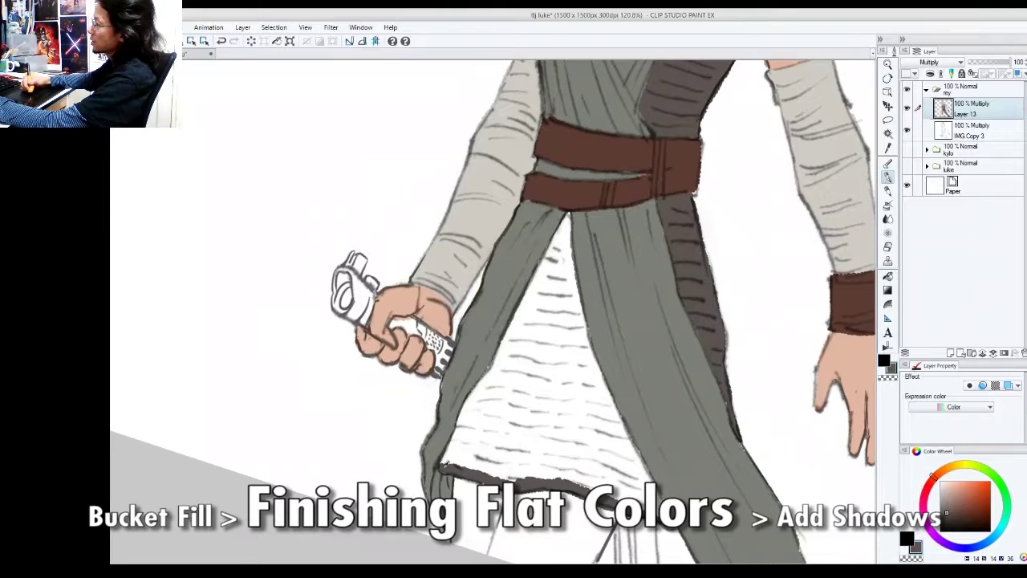
{"action": "key", "text": "g"}
{"action": "left_click", "coordinate": [474, 446]}
Sample a dark grey-brown (hue 20, saturation 10, value 36), then outline and fill the legs below the tunic hem
{"action": "key", "text": "r"}
{"action": "left_click_drag", "start_coordinate": [499, 425], "coordinate": [552, 374]}
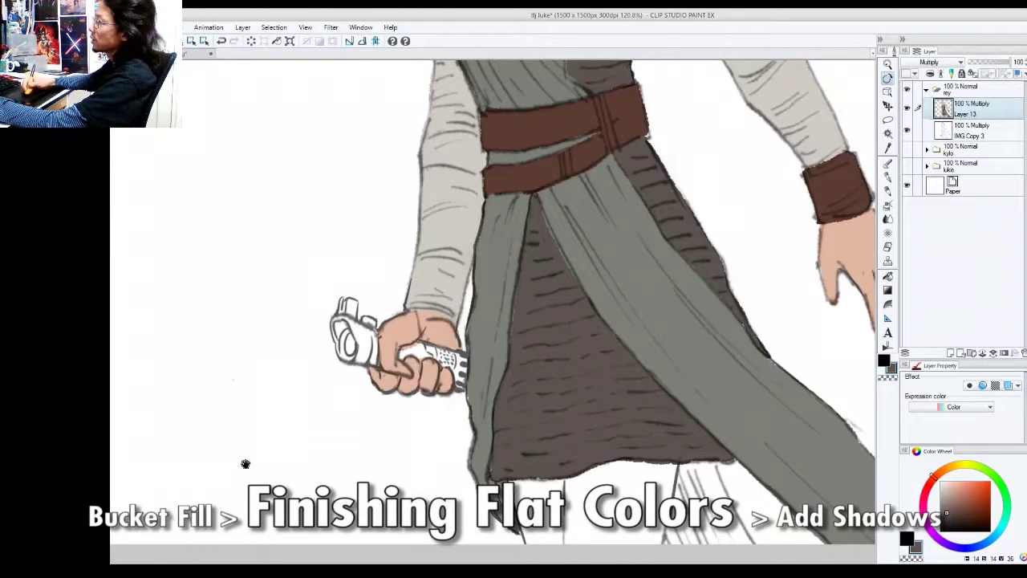
{"action": "left_click", "coordinate": [263, 497], "text": "alt"}
{"action": "key", "text": "ctrl+space"}
{"action": "left_click", "coordinate": [715, 454]}
{"action": "key", "text": "shift+space"}
{"action": "left_click_drag", "start_coordinate": [714, 454], "coordinate": [750, 316]}
{"action": "mouse_move", "coordinate": [710, 351]}
{"action": "left_mouse_down"}
{"action": "mouse_move", "coordinate": [715, 330]}
{"action": "mouse_move", "coordinate": [711, 433]}
{"action": "left_mouse_up"}
{"action": "mouse_move", "coordinate": [539, 443]}
{"action": "left_mouse_down"}
{"action": "mouse_move", "coordinate": [552, 464]}
{"action": "mouse_move", "coordinate": [521, 400]}
{"action": "left_mouse_up"}
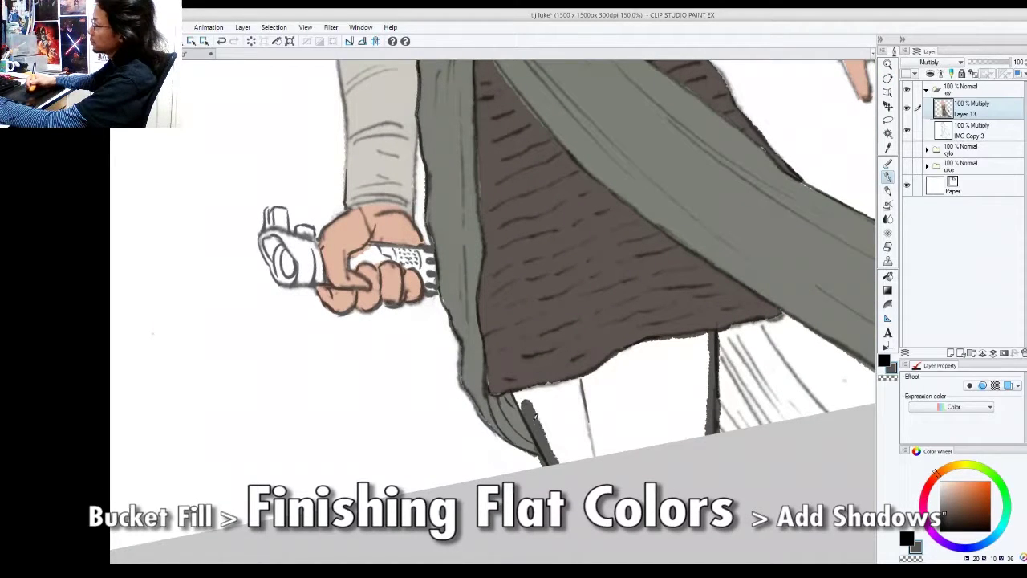
{"action": "key", "text": "g"}
{"action": "left_click", "coordinate": [569, 409]}
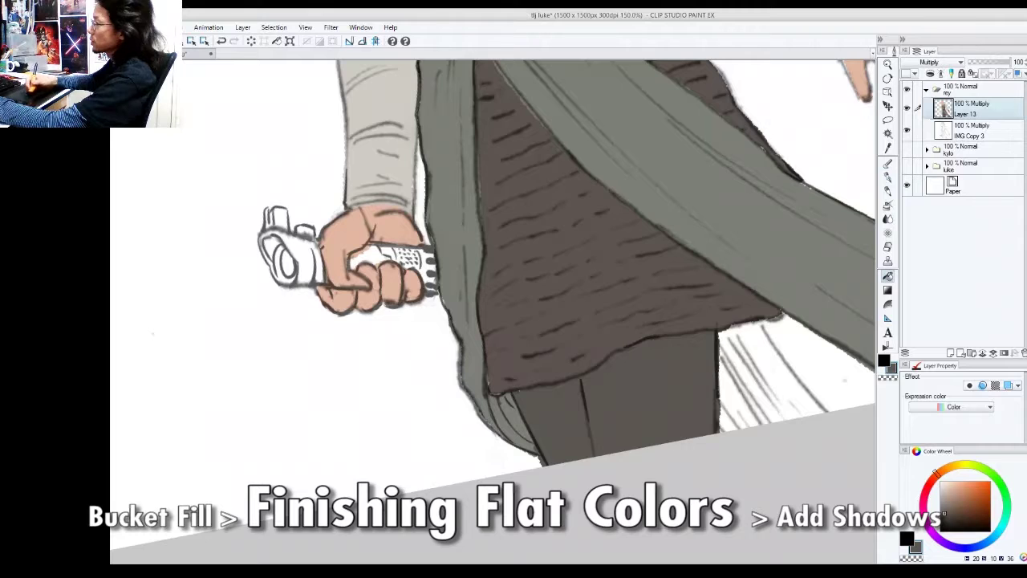
Sample the vest's grey-green (hue 70, saturation 5, value 50) and fill the cloth hanging behind the legs
{"action": "left_click_drag", "start_coordinate": [762, 260], "coordinate": [759, 271]}
{"action": "left_click", "coordinate": [778, 255], "text": "alt"}
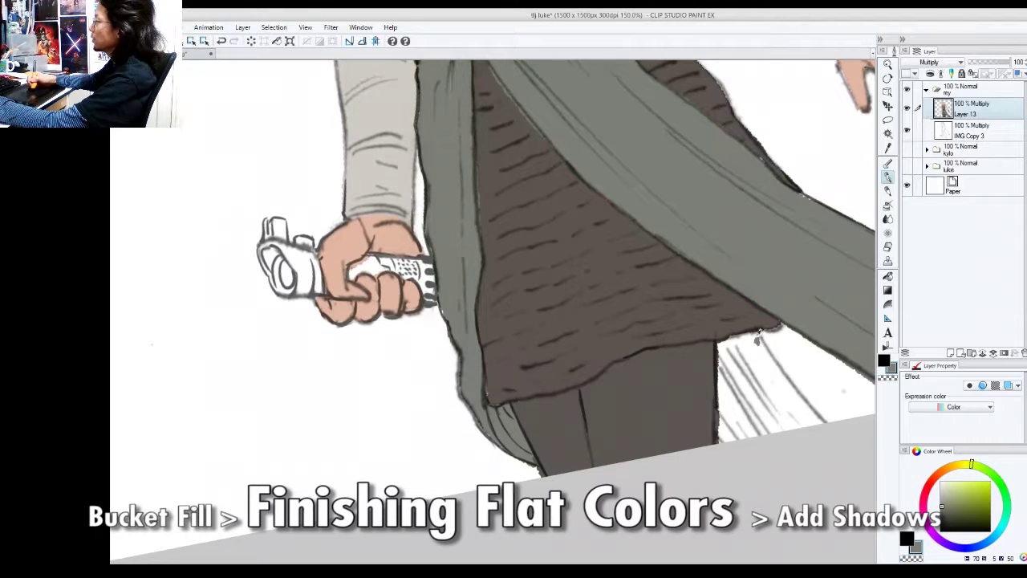
{"action": "left_click", "coordinate": [782, 394]}
{"action": "double_click", "coordinate": [731, 326], "text": "shift"}
{"action": "left_click_drag", "start_coordinate": [731, 325], "coordinate": [710, 391]}
{"action": "left_click_drag", "start_coordinate": [714, 285], "coordinate": [688, 322]}
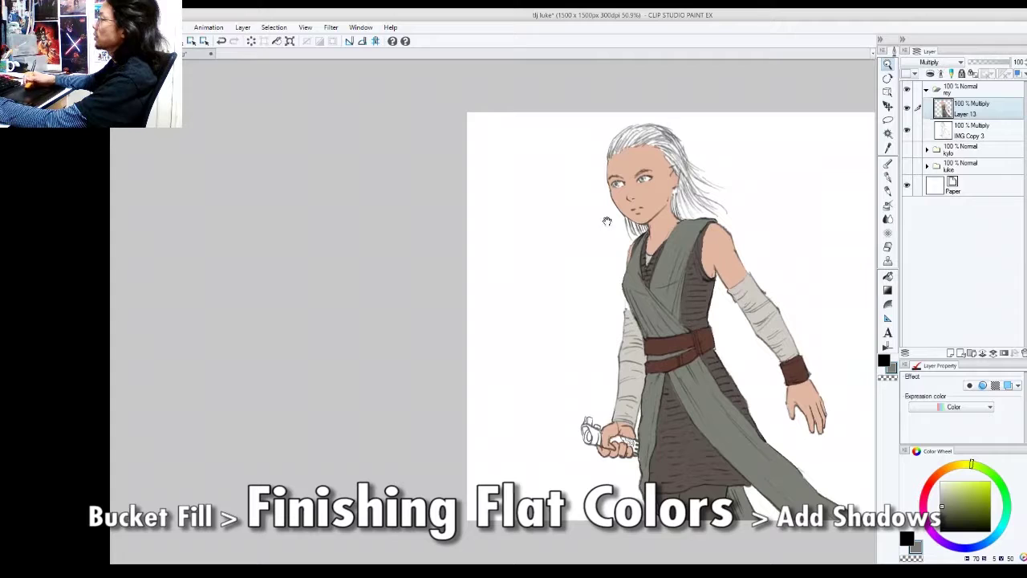
Sample a dark brown (hue 10, saturation 14, value 35), then outline and fill the hair below the jaw
{"action": "left_click", "coordinate": [255, 369], "text": "alt"}
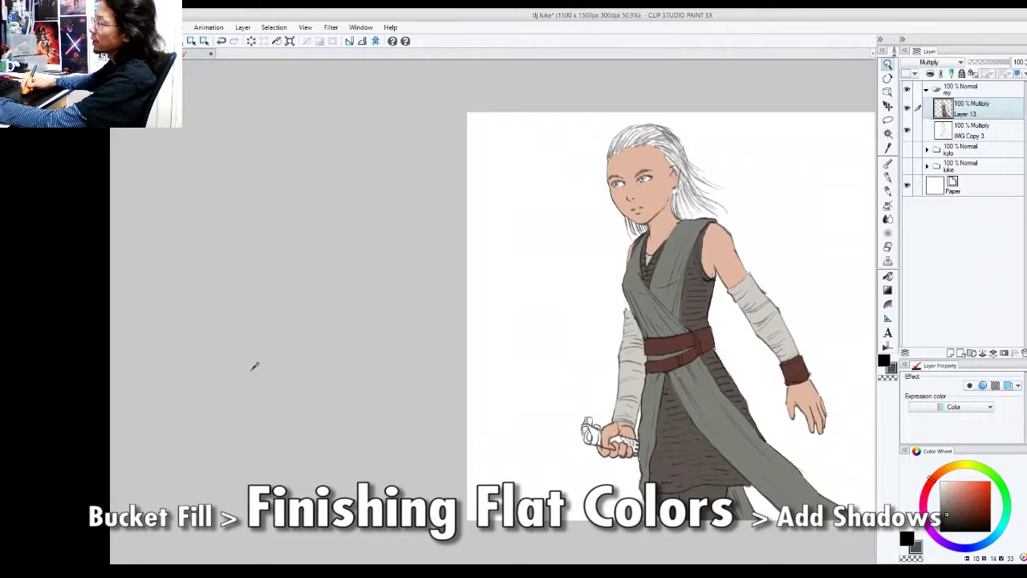
{"action": "left_click", "coordinate": [259, 368], "text": "alt"}
{"action": "left_click", "coordinate": [255, 358], "text": "alt"}
{"action": "left_click_drag", "start_coordinate": [667, 156], "coordinate": [627, 230]}
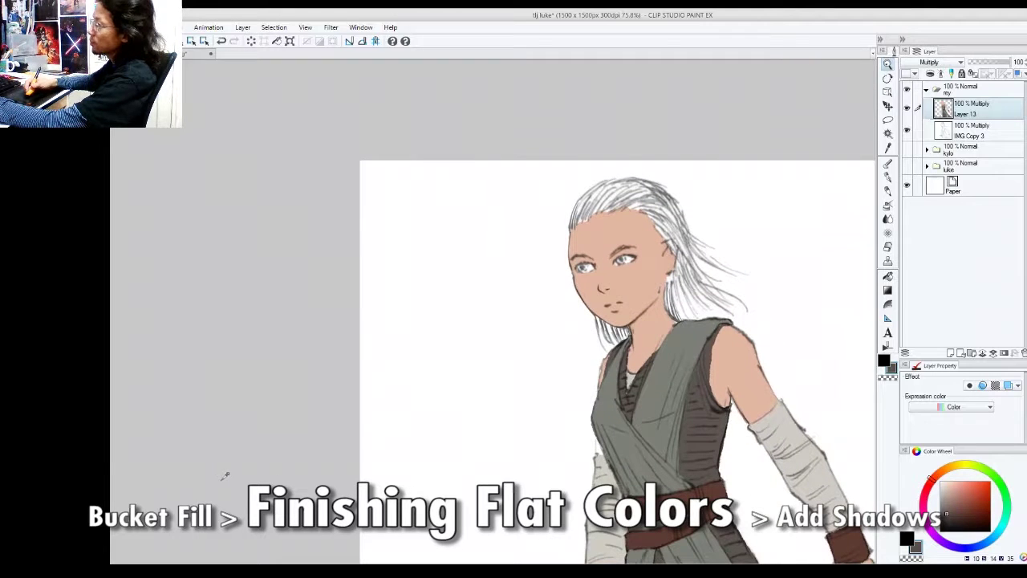
{"action": "mouse_move", "coordinate": [648, 209]}
{"action": "left_mouse_down"}
{"action": "mouse_move", "coordinate": [711, 272]}
{"action": "mouse_move", "coordinate": [724, 241]}
{"action": "left_mouse_up"}
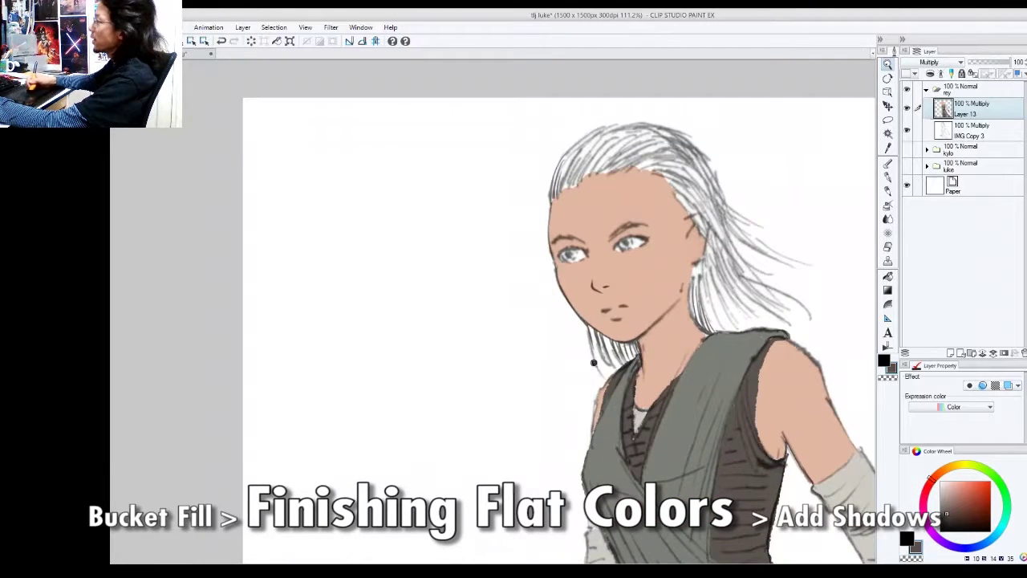
{"action": "left_click_drag", "start_coordinate": [593, 362], "coordinate": [622, 362]}
{"action": "mouse_move", "coordinate": [588, 318]}
{"action": "left_mouse_down"}
{"action": "mouse_move", "coordinate": [613, 373]}
{"action": "mouse_move", "coordinate": [593, 324]}
{"action": "mouse_move", "coordinate": [613, 364]}
{"action": "mouse_move", "coordinate": [627, 365]}
{"action": "mouse_move", "coordinate": [598, 322]}
{"action": "left_mouse_up"}
{"action": "key", "text": "g"}
{"action": "left_click", "coordinate": [623, 341]}
Paint the loose hair strands trailing behind the head and shoulder in dark brown
{"action": "left_click_drag", "start_coordinate": [709, 281], "coordinate": [684, 336]}
{"action": "key", "text": "p"}
{"action": "left_click_drag", "start_coordinate": [745, 273], "coordinate": [713, 311]}
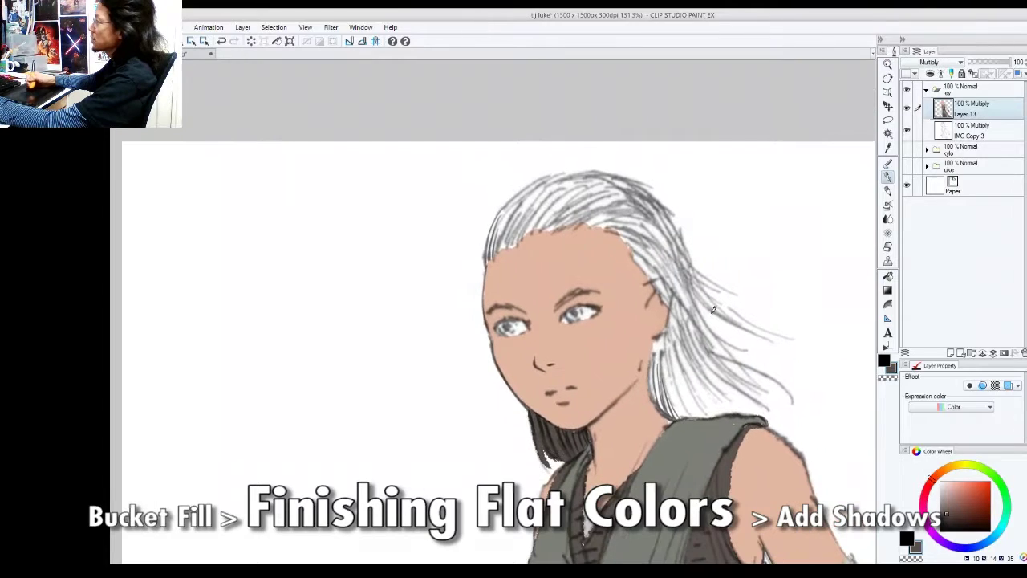
{"action": "mouse_move", "coordinate": [693, 263]}
{"action": "left_mouse_down"}
{"action": "mouse_move", "coordinate": [746, 298]}
{"action": "mouse_move", "coordinate": [742, 319]}
{"action": "mouse_move", "coordinate": [774, 330]}
{"action": "left_mouse_up"}
{"action": "left_click_drag", "start_coordinate": [714, 297], "coordinate": [776, 337]}
{"action": "left_click_drag", "start_coordinate": [689, 286], "coordinate": [730, 320]}
{"action": "left_click_drag", "start_coordinate": [677, 268], "coordinate": [746, 350]}
{"action": "mouse_move", "coordinate": [699, 322]}
{"action": "left_mouse_down"}
{"action": "mouse_move", "coordinate": [735, 358]}
{"action": "mouse_move", "coordinate": [788, 385]}
{"action": "mouse_move", "coordinate": [792, 402]}
{"action": "left_mouse_up"}
{"action": "left_click_drag", "start_coordinate": [727, 360], "coordinate": [775, 390]}
{"action": "left_click_drag", "start_coordinate": [710, 346], "coordinate": [767, 406]}
{"action": "left_click_drag", "start_coordinate": [685, 333], "coordinate": [747, 411]}
{"action": "left_click_drag", "start_coordinate": [684, 268], "coordinate": [740, 328]}
Outline the crown of the head and fill the remaining white hair areas in dark brown
{"action": "mouse_move", "coordinate": [722, 306]}
{"action": "left_mouse_down"}
{"action": "mouse_move", "coordinate": [744, 327]}
{"action": "mouse_move", "coordinate": [690, 245]}
{"action": "mouse_move", "coordinate": [656, 231]}
{"action": "mouse_move", "coordinate": [611, 236]}
{"action": "left_mouse_up"}
{"action": "left_click_drag", "start_coordinate": [594, 345], "coordinate": [599, 309]}
{"action": "mouse_move", "coordinate": [561, 296]}
{"action": "left_mouse_down"}
{"action": "mouse_move", "coordinate": [624, 322]}
{"action": "mouse_move", "coordinate": [595, 279]}
{"action": "mouse_move", "coordinate": [641, 223]}
{"action": "left_mouse_up"}
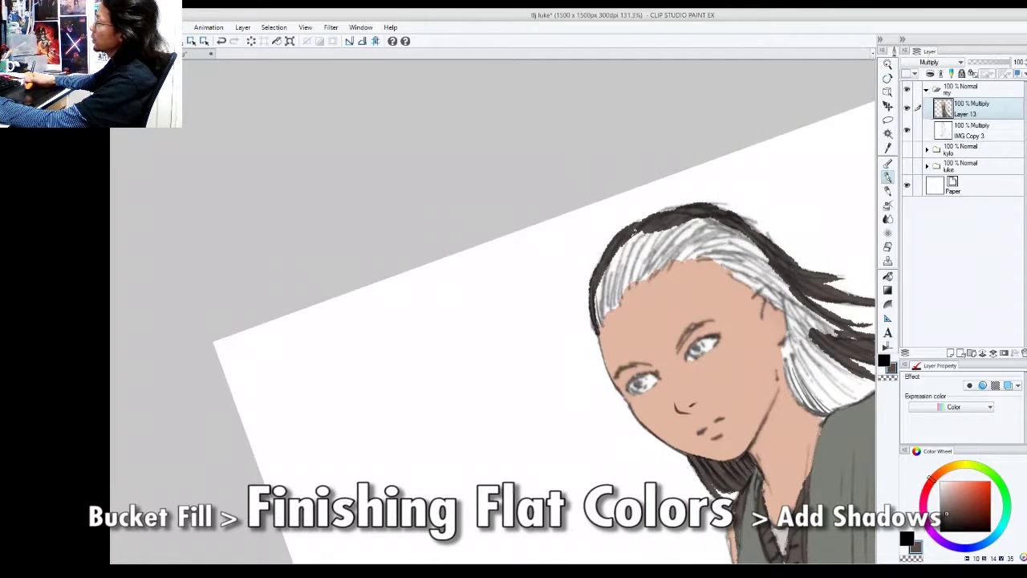
{"action": "key", "text": "g"}
{"action": "left_click", "coordinate": [676, 240]}
{"action": "left_click", "coordinate": [815, 361]}
{"action": "double_click", "coordinate": [820, 353], "text": "shift"}
{"action": "left_click_drag", "start_coordinate": [820, 354], "coordinate": [790, 373]}
{"action": "left_click_drag", "start_coordinate": [811, 389], "coordinate": [780, 350]}
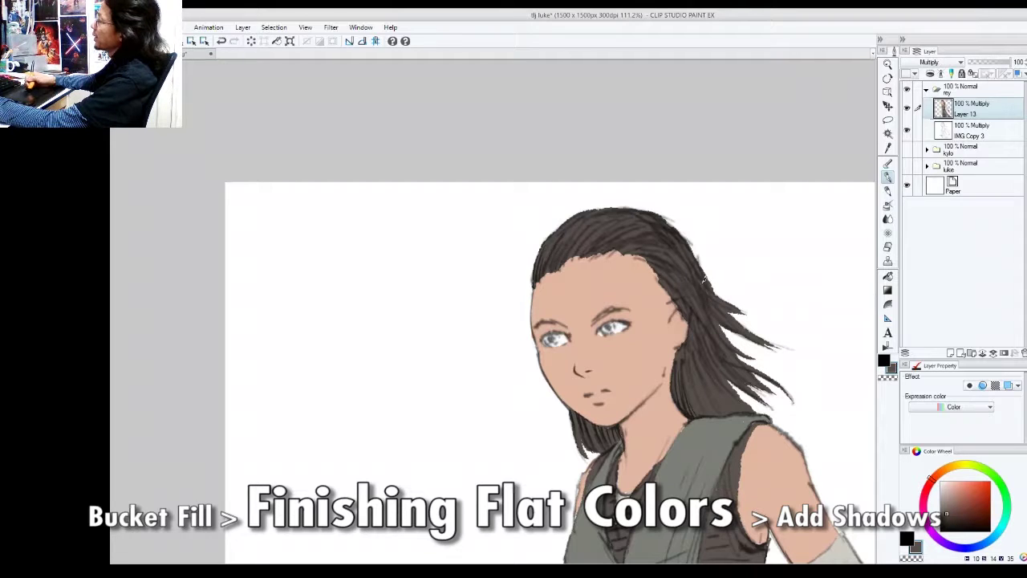
Refine the hair's outer edge and the hairline along the forehead with dark brown pen strokes
{"action": "left_click_drag", "start_coordinate": [679, 244], "coordinate": [561, 284]}
{"action": "left_click_drag", "start_coordinate": [668, 361], "coordinate": [651, 313]}
{"action": "left_click_drag", "start_coordinate": [639, 260], "coordinate": [698, 256]}
{"action": "left_click_drag", "start_coordinate": [627, 229], "coordinate": [653, 323]}
{"action": "left_click_drag", "start_coordinate": [622, 287], "coordinate": [660, 287]}
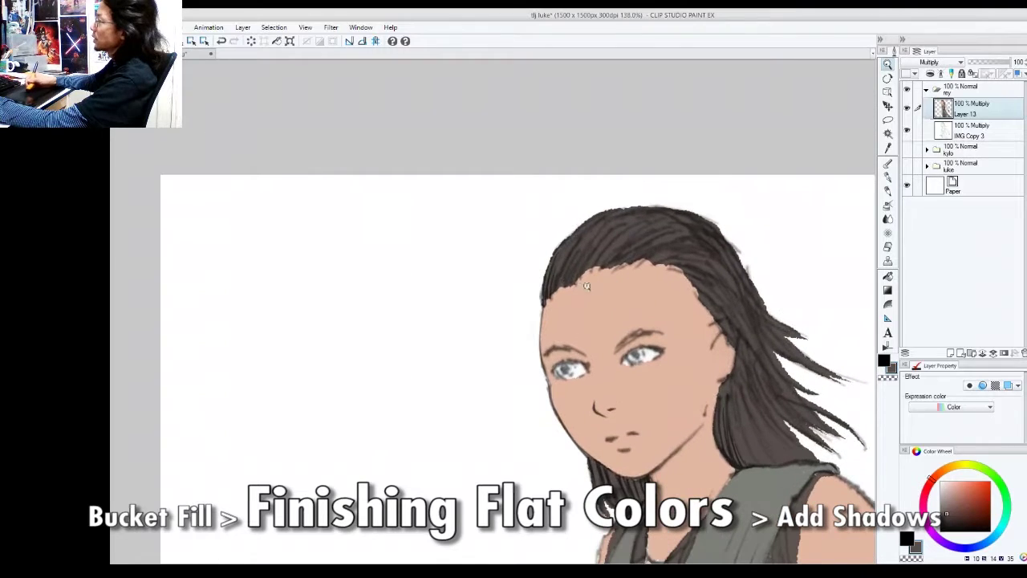
{"action": "left_click_drag", "start_coordinate": [585, 277], "coordinate": [655, 254]}
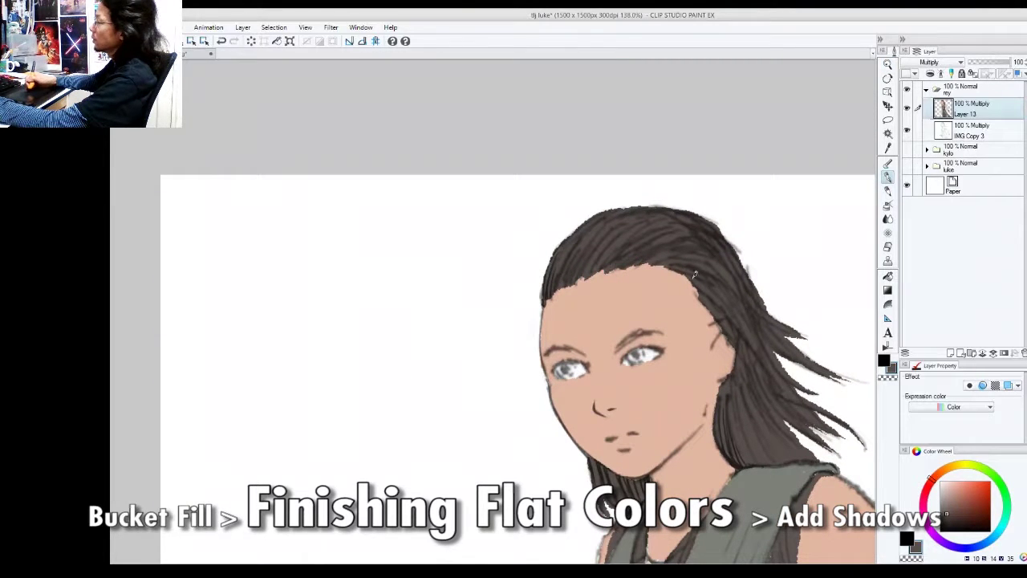
Paint a dark brown sideburn in front of the ear, extending from the hairline at the temple
{"action": "left_click_drag", "start_coordinate": [704, 302], "coordinate": [714, 329]}
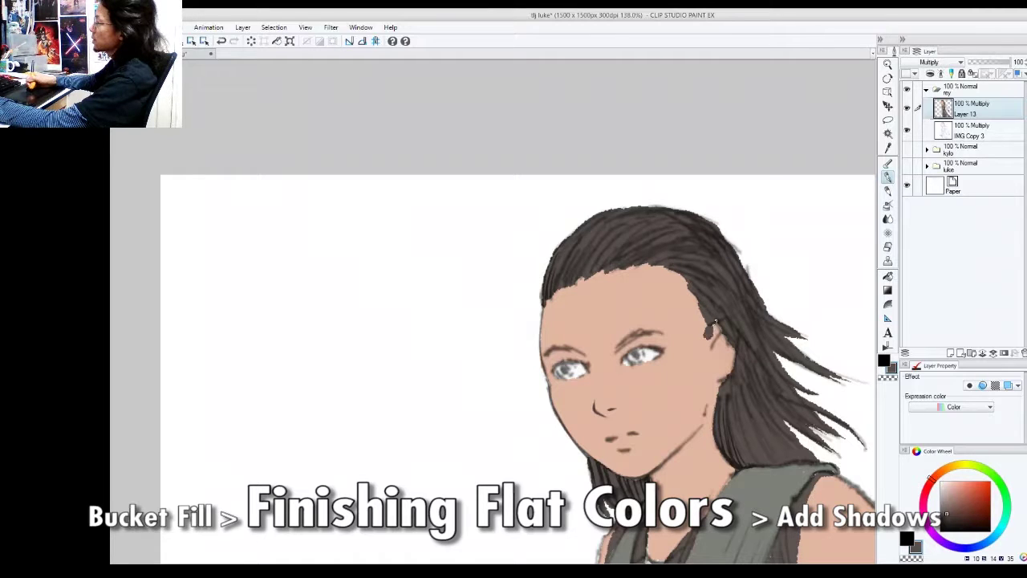
{"action": "left_click_drag", "start_coordinate": [698, 301], "coordinate": [704, 329]}
{"action": "left_click_drag", "start_coordinate": [693, 283], "coordinate": [698, 325]}
Sample the skin tone (hue 19, saturation 28, value 89) and touch up the skin around the sideburn and ear
{"action": "left_click", "coordinate": [692, 338], "text": "alt"}
{"action": "key", "text": "e"}
{"action": "key", "text": "p"}
{"action": "key", "text": "e"}
{"action": "key", "text": "p"}
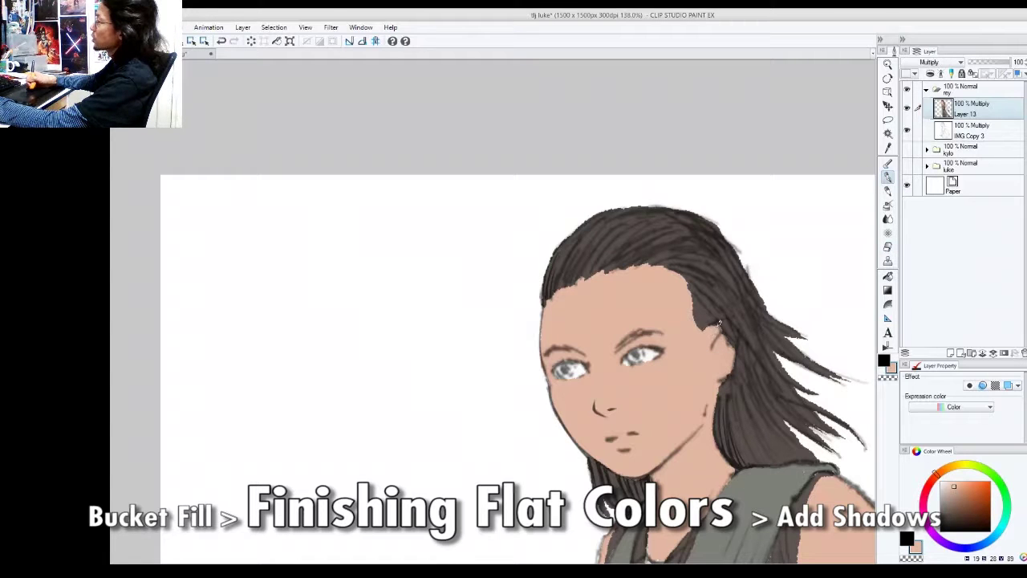
{"action": "mouse_move", "coordinate": [721, 327]}
{"action": "left_mouse_down"}
{"action": "mouse_move", "coordinate": [710, 362]}
{"action": "mouse_move", "coordinate": [727, 360]}
{"action": "left_mouse_up"}
{"action": "left_click_drag", "start_coordinate": [731, 399], "coordinate": [700, 346]}
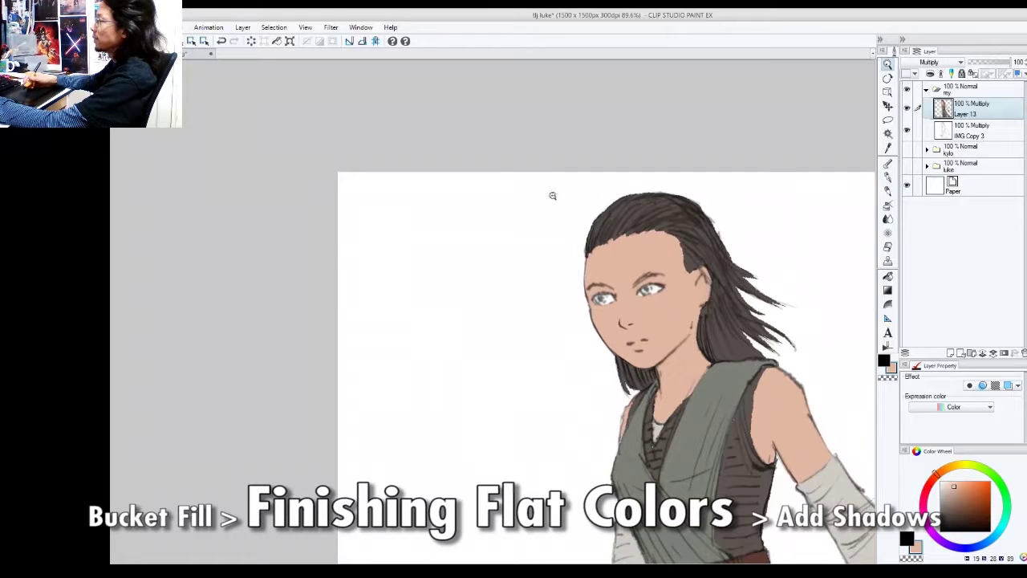
Paint the lips a muted pink with hue 357, saturation 29 and value 76
{"action": "left_click", "coordinate": [275, 472]}
{"action": "left_click", "coordinate": [267, 469]}
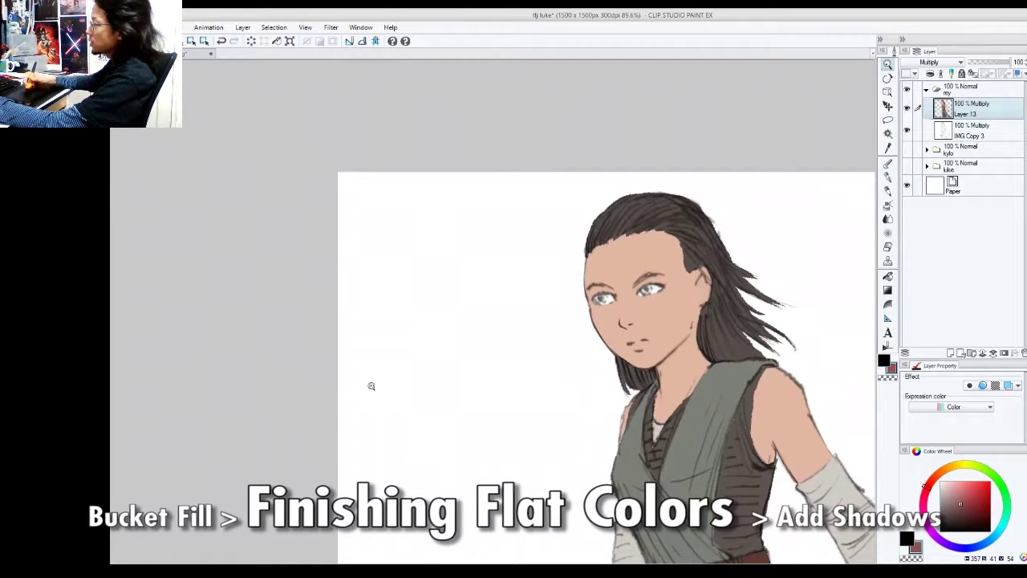
{"action": "mouse_move", "coordinate": [648, 332]}
{"action": "left_mouse_down"}
{"action": "mouse_move", "coordinate": [721, 290]}
{"action": "mouse_move", "coordinate": [659, 298]}
{"action": "mouse_move", "coordinate": [653, 262]}
{"action": "mouse_move", "coordinate": [664, 248]}
{"action": "left_mouse_up"}
{"action": "left_click", "coordinate": [955, 494]}
{"action": "left_click_drag", "start_coordinate": [627, 287], "coordinate": [671, 283]}
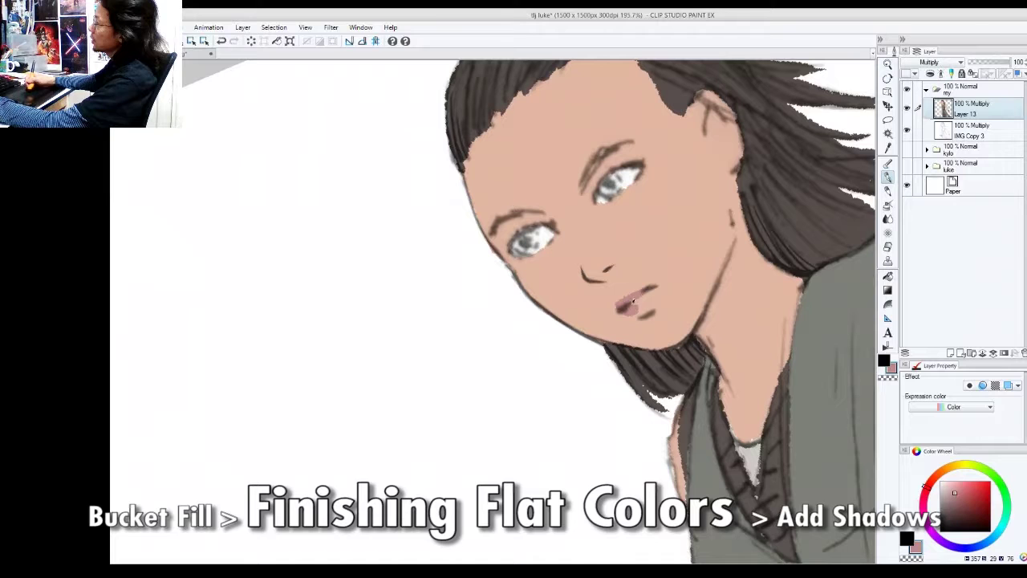
{"action": "left_click_drag", "start_coordinate": [635, 304], "coordinate": [649, 294]}
{"action": "left_click_drag", "start_coordinate": [672, 224], "coordinate": [691, 295]}
{"action": "left_click_drag", "start_coordinate": [783, 313], "coordinate": [690, 313]}
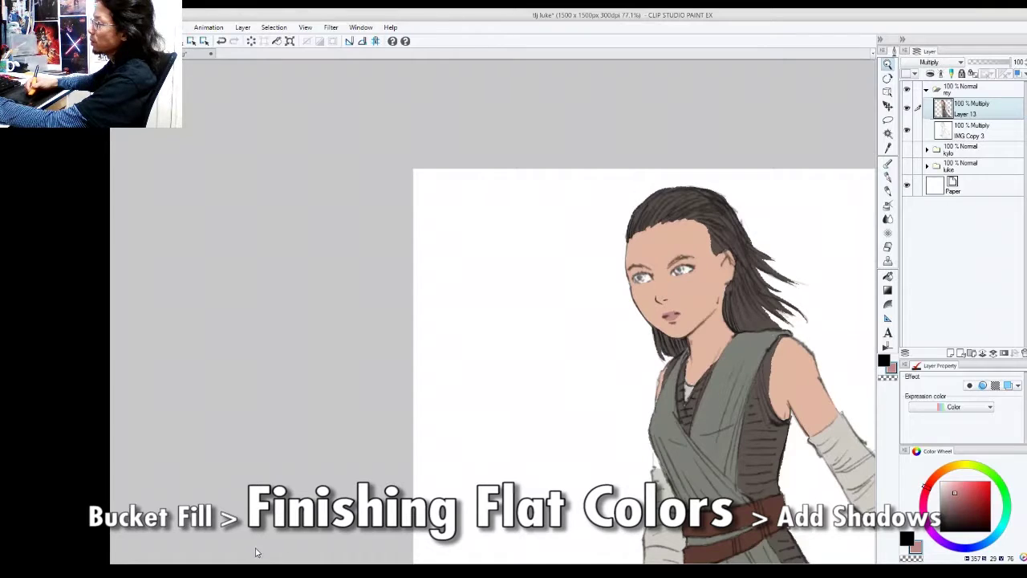
Sample the dark hair colour and paint both irises in dark brown with hue 5, saturation 13 and value 34
{"action": "left_click", "coordinate": [282, 467], "text": "alt"}
{"action": "left_click", "coordinate": [281, 467], "text": "alt"}
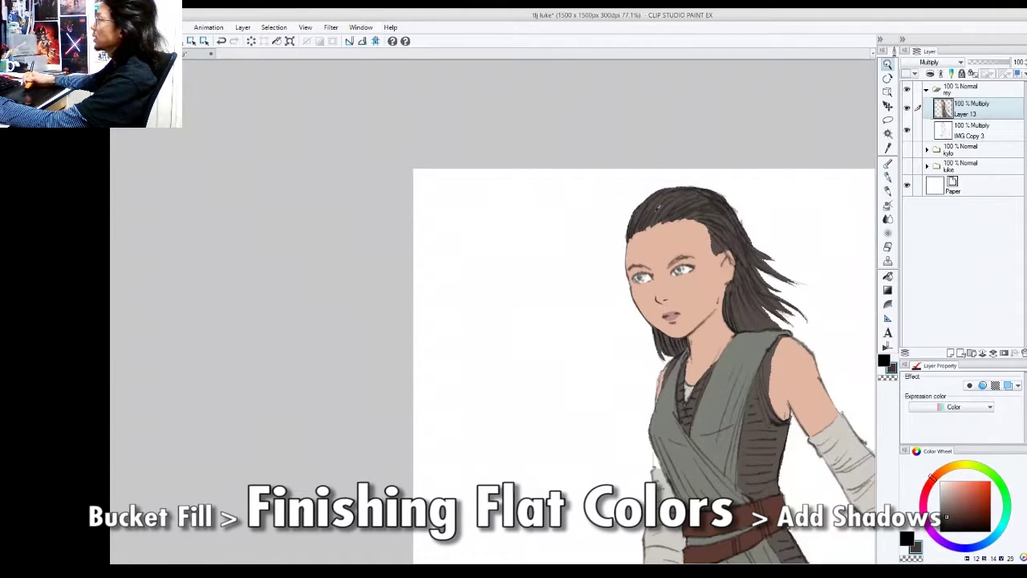
{"action": "scroll", "coordinate": [659, 274], "scroll_direction": "up", "scroll_amount": 4}
{"action": "scroll", "coordinate": [691, 239], "scroll_direction": "up", "scroll_amount": 2}
{"action": "mouse_move", "coordinate": [706, 255]}
{"action": "left_mouse_down"}
{"action": "mouse_move", "coordinate": [723, 261]}
{"action": "mouse_move", "coordinate": [709, 255]}
{"action": "left_mouse_up"}
{"action": "mouse_move", "coordinate": [648, 269]}
{"action": "left_mouse_down"}
{"action": "mouse_move", "coordinate": [685, 278]}
{"action": "mouse_move", "coordinate": [630, 291]}
{"action": "left_mouse_up"}
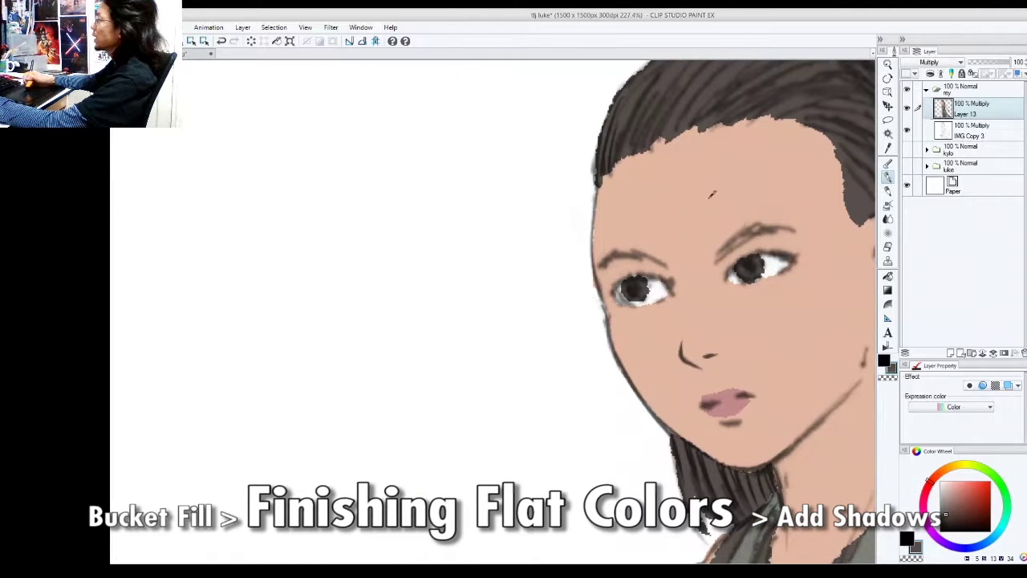
Sample the skin tone (hue 19, saturation 28, value 89) and touch up the skin at the forehead and around the eyes
{"action": "left_click", "coordinate": [709, 196], "text": "alt"}
{"action": "left_click_drag", "start_coordinate": [623, 253], "coordinate": [630, 253]}
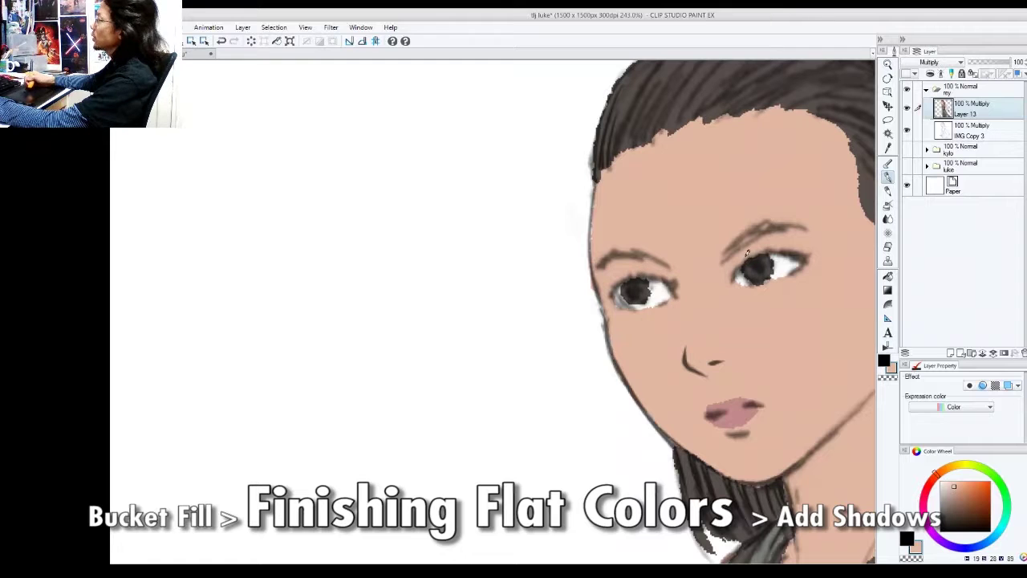
{"action": "left_click_drag", "start_coordinate": [789, 235], "coordinate": [727, 288]}
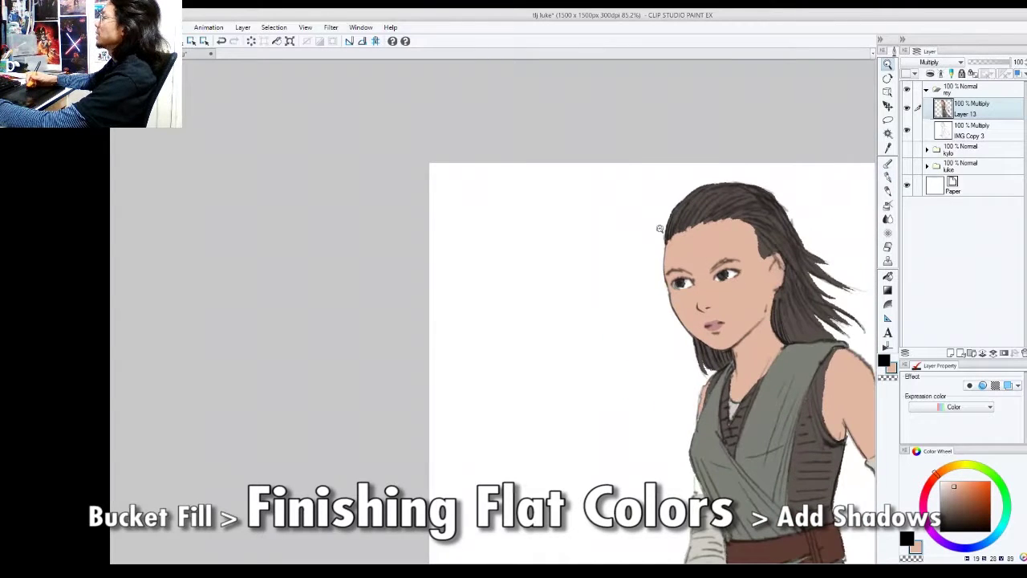
Paint the uncoloured patch of upper arm between the tunic and the arm wrap in the skin tone
{"action": "left_click_drag", "start_coordinate": [805, 327], "coordinate": [775, 343]}
{"action": "left_click_drag", "start_coordinate": [789, 385], "coordinate": [733, 297]}
{"action": "left_click_drag", "start_coordinate": [676, 344], "coordinate": [703, 248]}
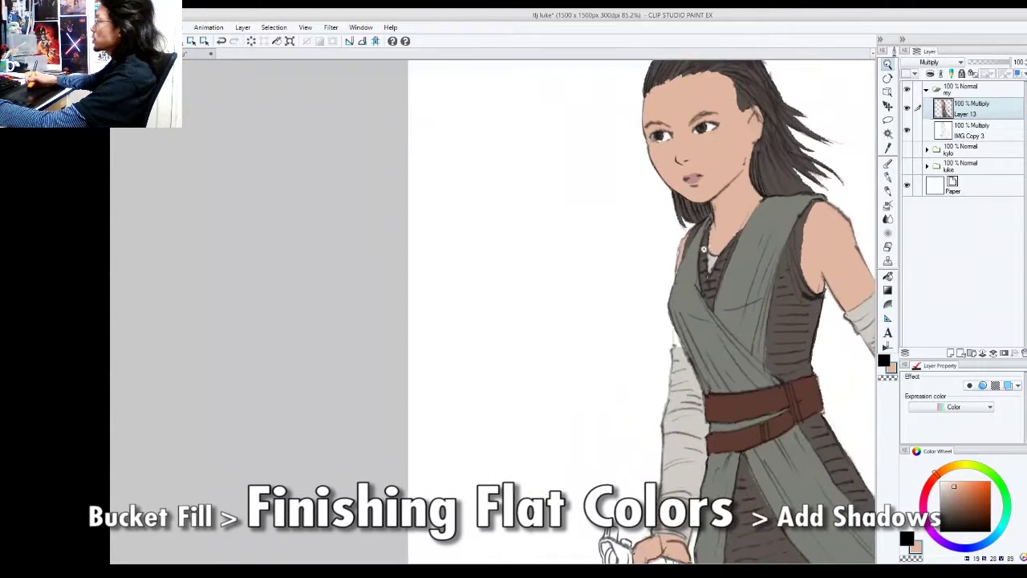
{"action": "left_click", "coordinate": [677, 313]}
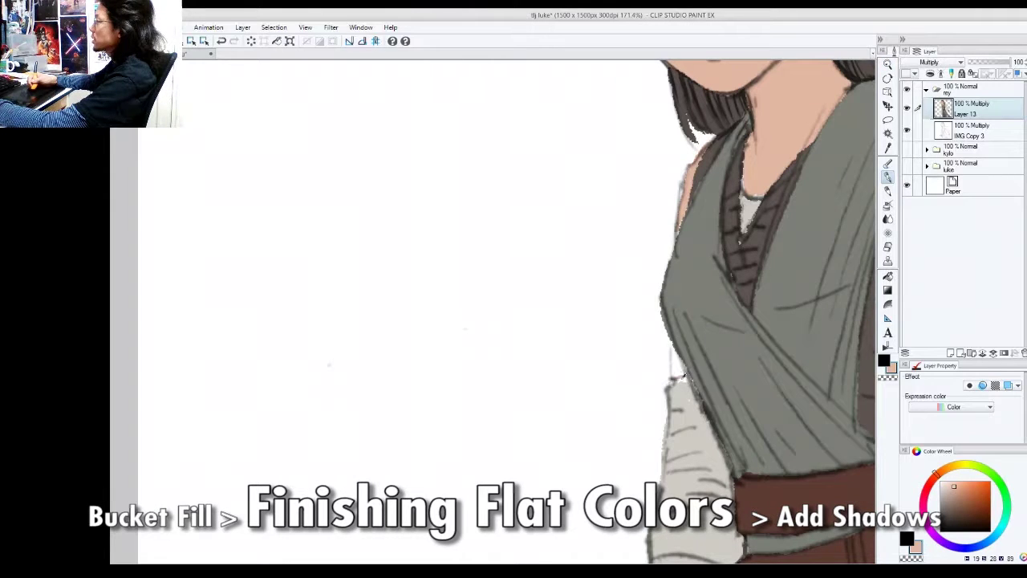
{"action": "left_click_drag", "start_coordinate": [676, 374], "coordinate": [674, 345]}
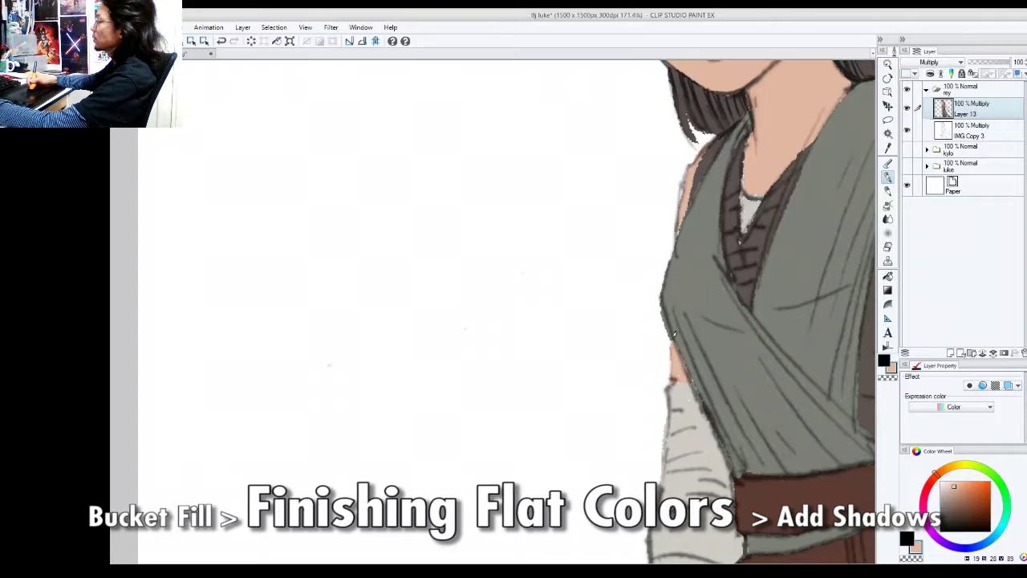
{"action": "left_click_drag", "start_coordinate": [709, 313], "coordinate": [670, 382]}
{"action": "left_click_drag", "start_coordinate": [725, 354], "coordinate": [692, 321]}
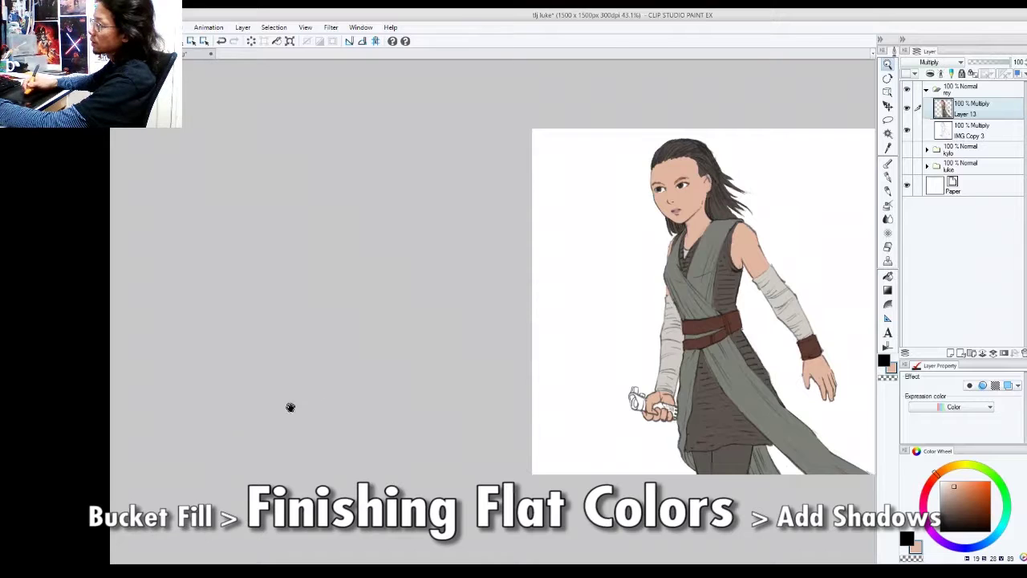
Pick a light grey (hue 168, saturation 2, value 85) and paint the emitter end of the lightsaber hilt
{"action": "left_click", "coordinate": [277, 442]}
{"action": "left_click", "coordinate": [280, 442]}
{"action": "left_click", "coordinate": [269, 442], "text": "alt"}
{"action": "left_click", "coordinate": [264, 379], "text": "alt"}
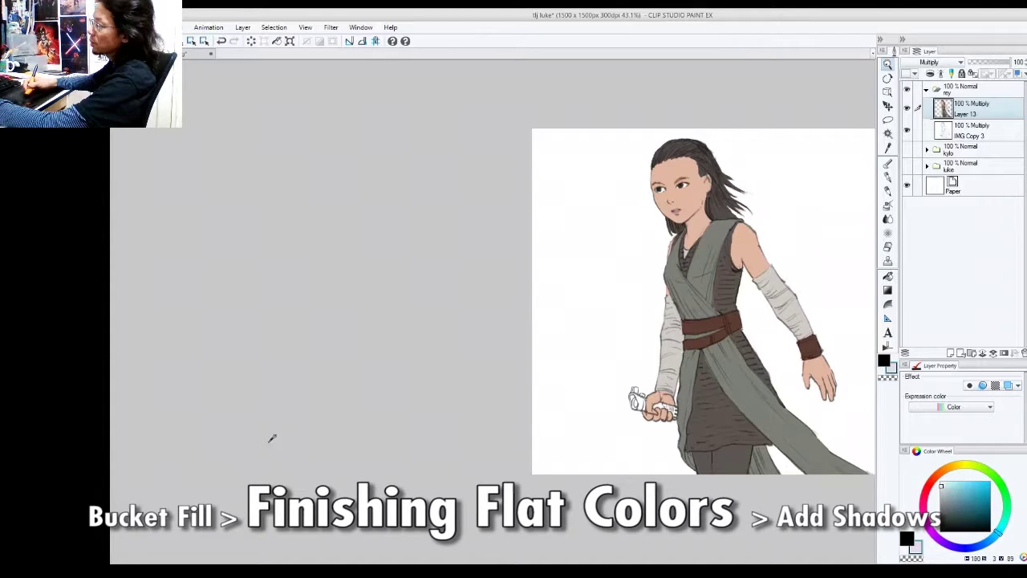
{"action": "left_click", "coordinate": [262, 371], "text": "alt"}
{"action": "scroll", "coordinate": [652, 377], "scroll_direction": "up", "scroll_amount": 5}
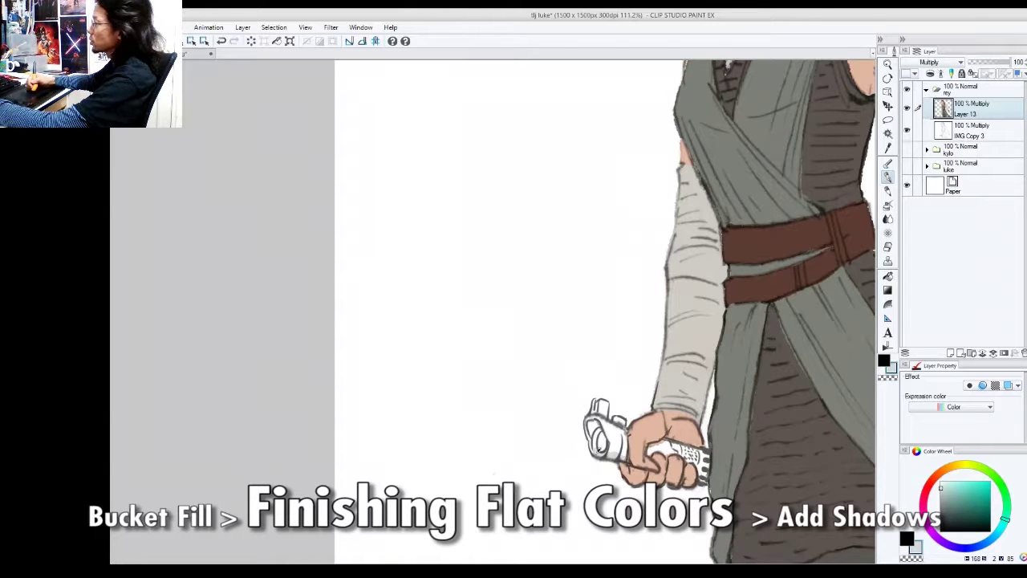
{"action": "left_click_drag", "start_coordinate": [596, 432], "coordinate": [591, 415]}
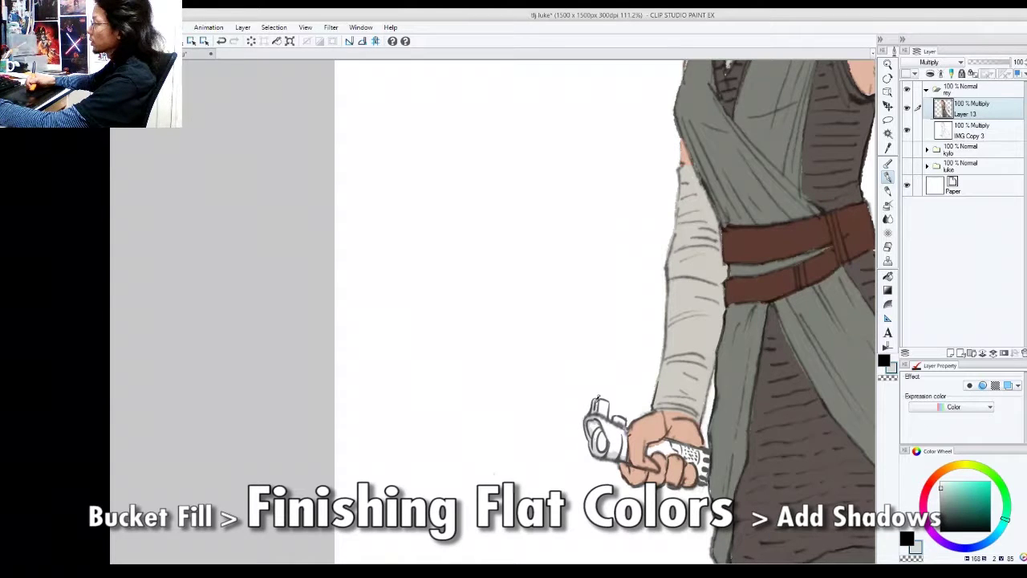
{"action": "mouse_move", "coordinate": [601, 402]}
{"action": "left_mouse_down"}
{"action": "mouse_move", "coordinate": [623, 420]}
{"action": "mouse_move", "coordinate": [598, 442]}
{"action": "left_mouse_up"}
Outline the lightsaber grip inside the fist and bucket-fill it with the same light grey
{"action": "key", "text": "e"}
{"action": "key", "text": "p"}
{"action": "mouse_move", "coordinate": [696, 449]}
{"action": "left_mouse_down"}
{"action": "mouse_move", "coordinate": [699, 476]}
{"action": "mouse_move", "coordinate": [691, 450]}
{"action": "mouse_move", "coordinate": [627, 421]}
{"action": "mouse_move", "coordinate": [681, 448]}
{"action": "left_mouse_up"}
{"action": "key", "text": "g"}
{"action": "left_click", "coordinate": [672, 450]}
{"action": "key", "text": "ctrl+space"}
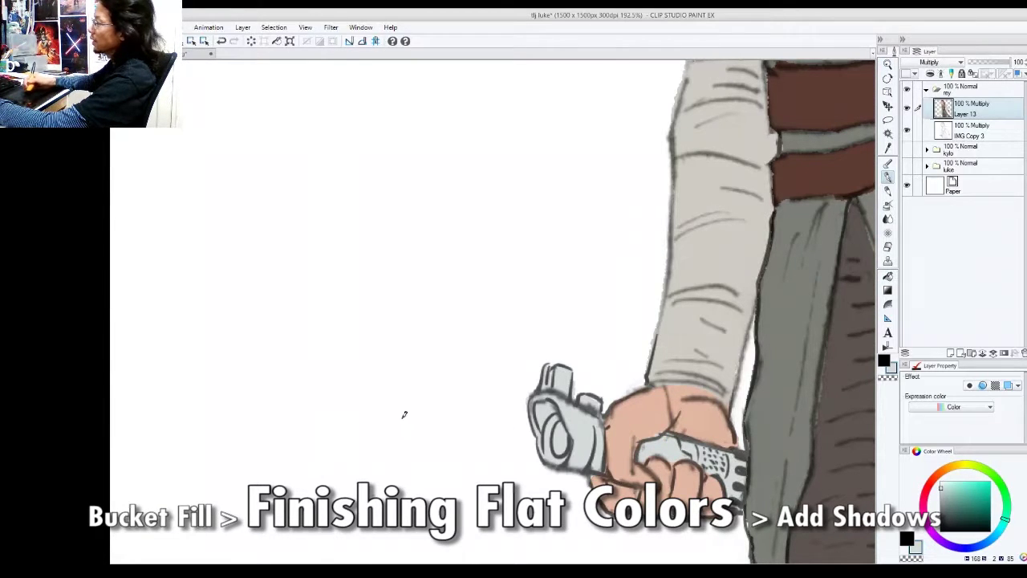
Sample the dark brown of the underskirt (hue 14, saturation 14, value 36) and touch up its tip just below the belt
{"action": "key", "text": "ctrl+space"}
{"action": "left_click_drag", "start_coordinate": [625, 340], "coordinate": [602, 377]}
{"action": "key", "text": "space"}
{"action": "left_click_drag", "start_coordinate": [669, 317], "coordinate": [685, 392]}
{"action": "scroll", "coordinate": [684, 391], "scroll_direction": "up", "scroll_amount": 4}
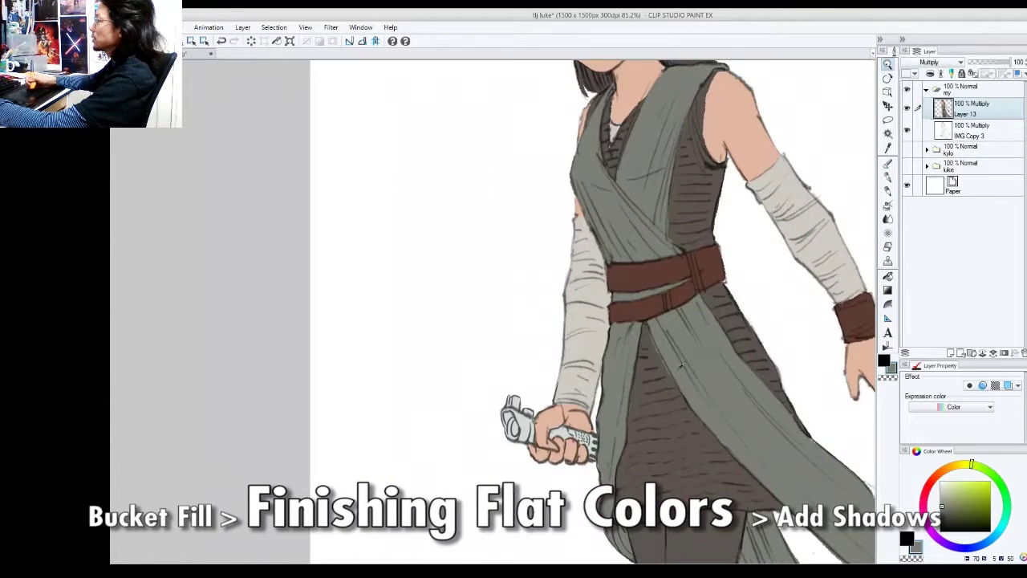
{"action": "scroll", "coordinate": [673, 361], "scroll_direction": "up", "scroll_amount": 2}
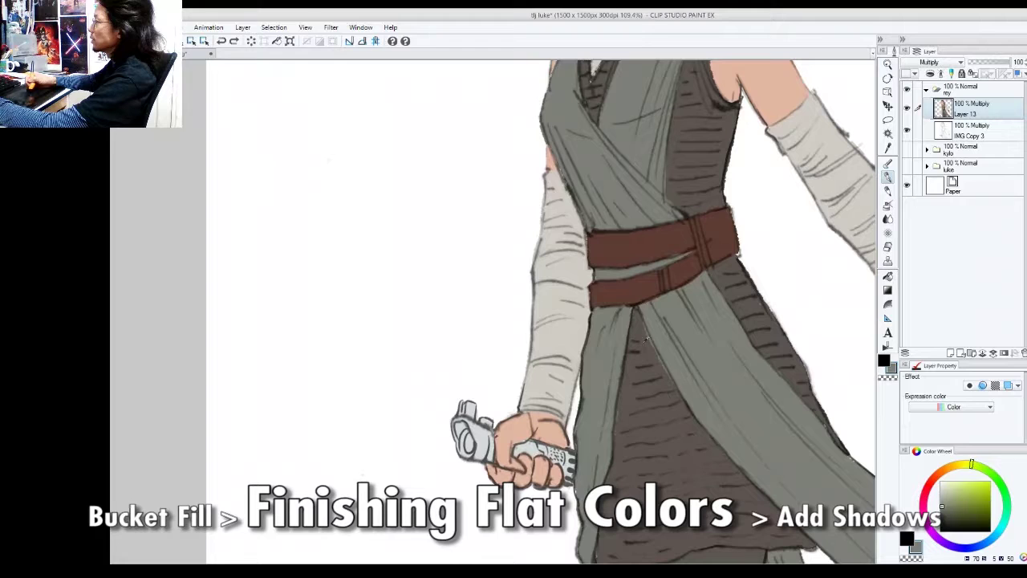
{"action": "left_click", "coordinate": [646, 340], "text": "alt"}
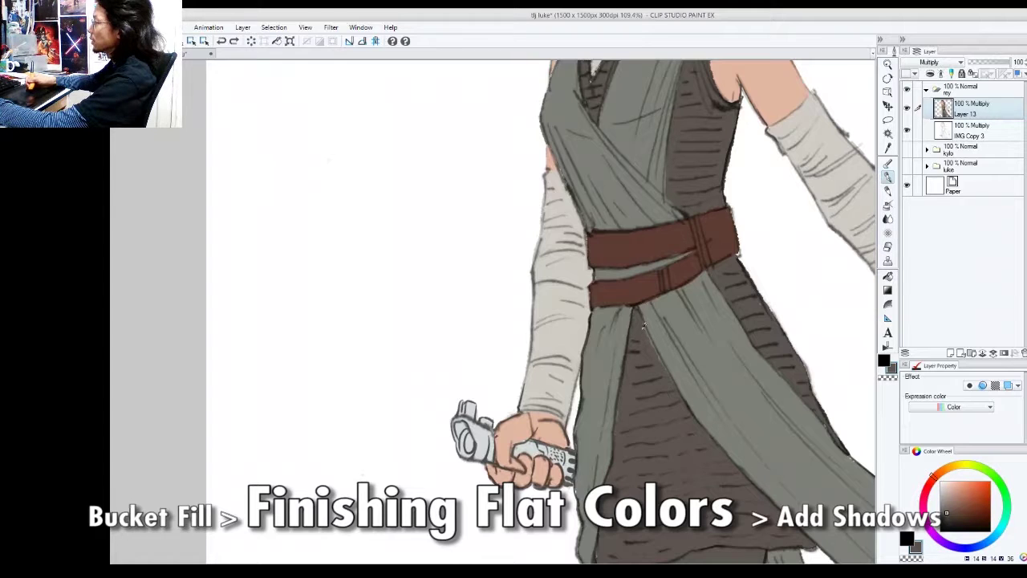
{"action": "left_click_drag", "start_coordinate": [674, 381], "coordinate": [639, 328]}
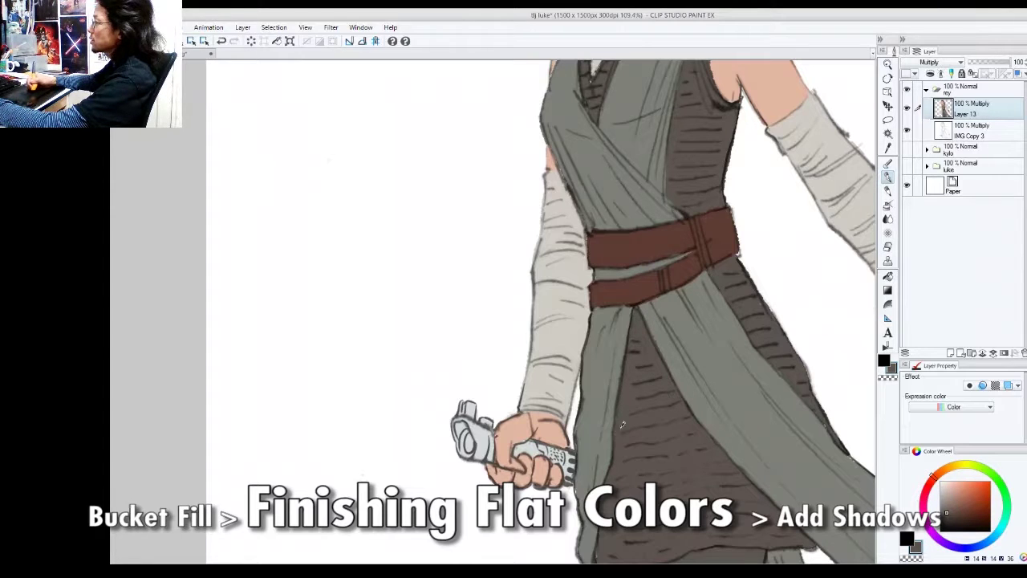
Add a new layer above the flat colour layer in the rey folder
{"action": "scroll", "coordinate": [623, 430], "scroll_direction": "down", "scroll_amount": 4}
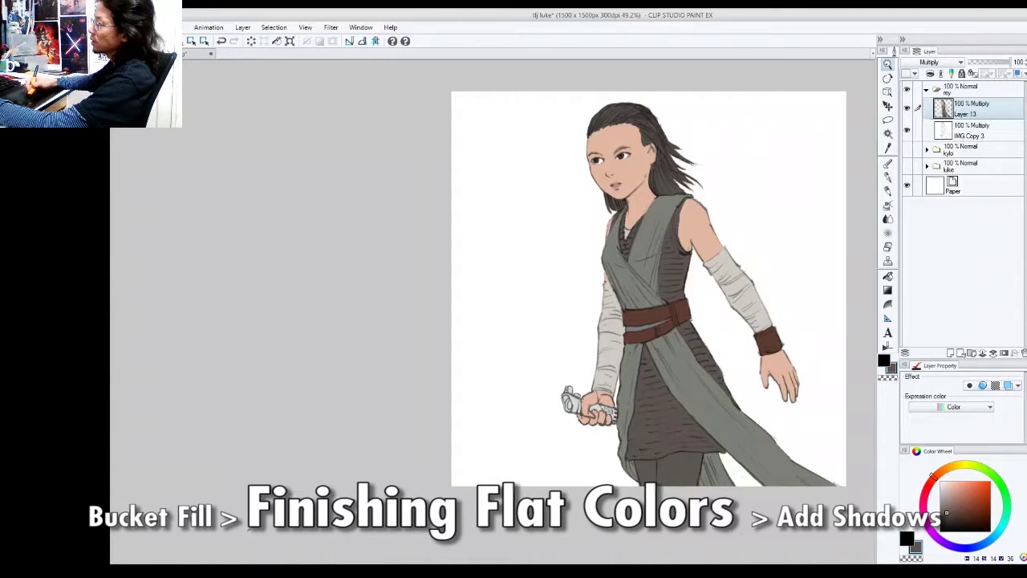
{"action": "scroll", "coordinate": [644, 298], "scroll_direction": "up", "scroll_amount": 4}
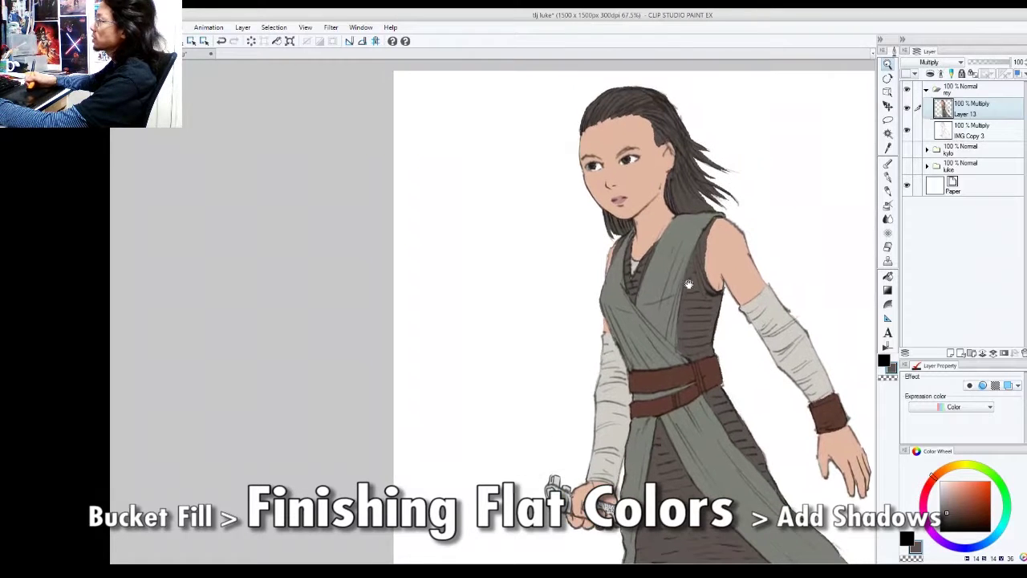
{"action": "left_click_drag", "start_coordinate": [680, 228], "coordinate": [674, 301]}
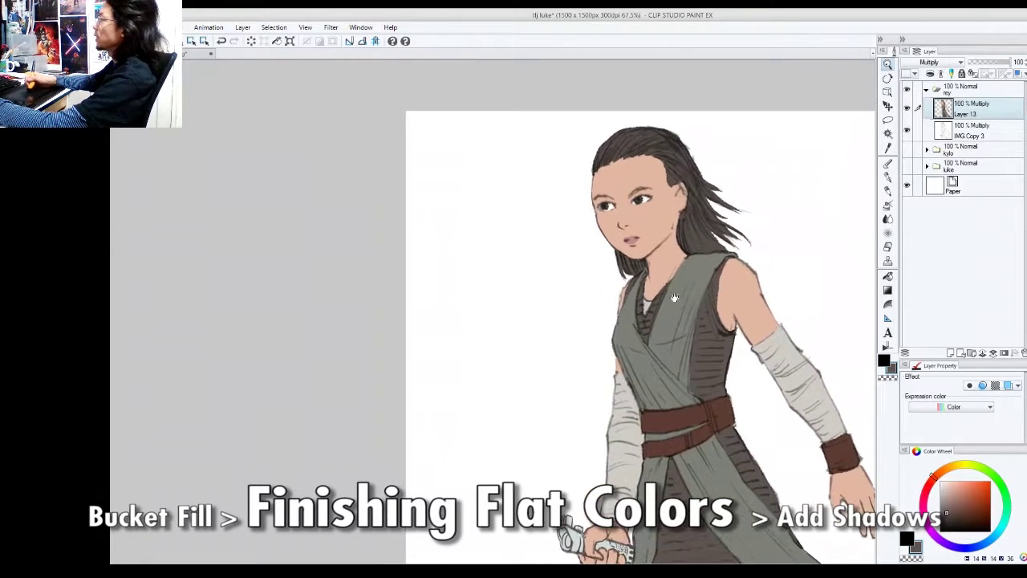
{"action": "scroll", "coordinate": [656, 251], "scroll_direction": "up", "scroll_amount": 2}
{"action": "left_click_drag", "start_coordinate": [757, 225], "coordinate": [762, 265]}
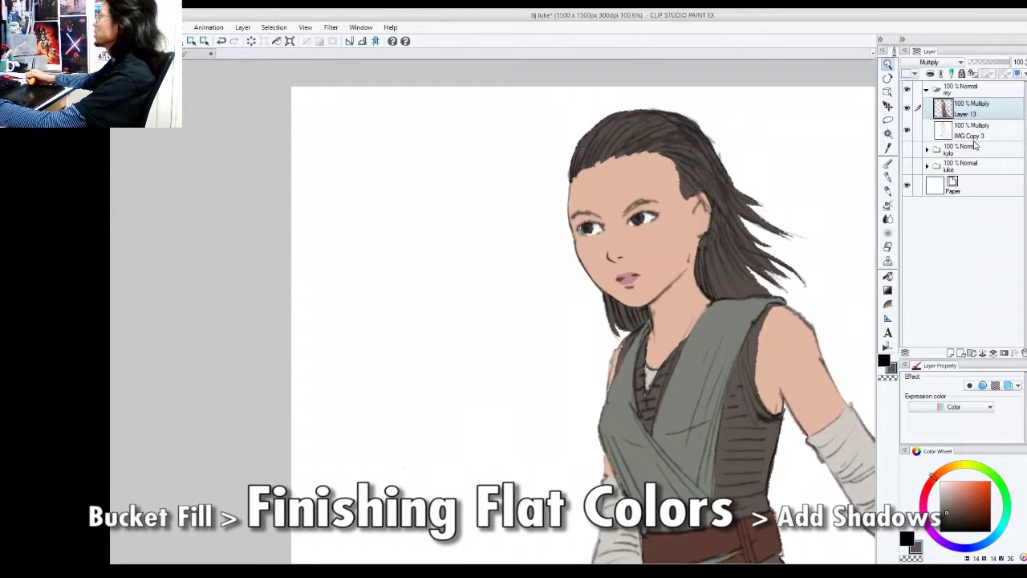
{"action": "left_click", "coordinate": [951, 353]}
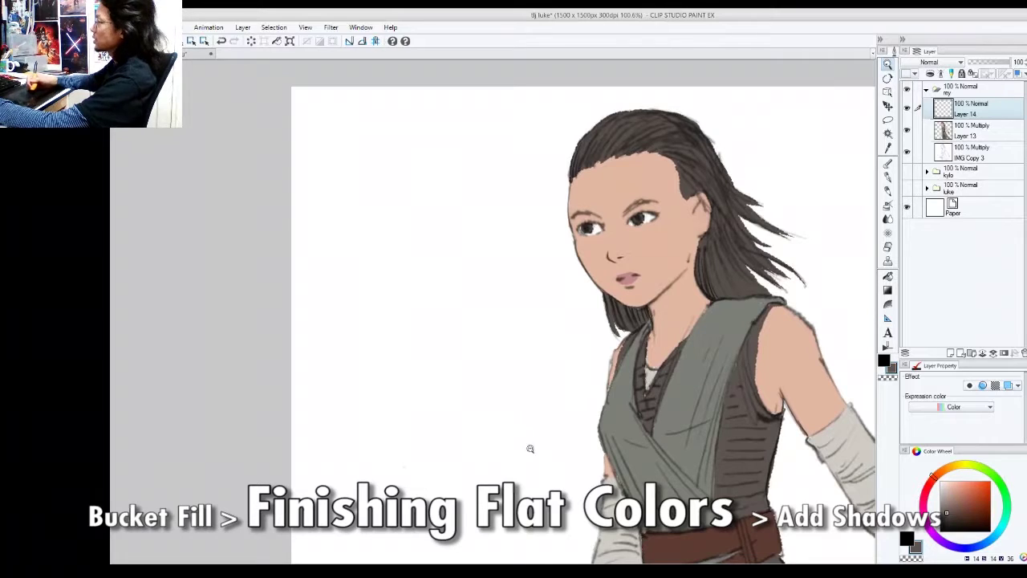
Clean up stray colour along the tunic and arm edge on Layer 13 with the eraser
{"action": "left_click", "coordinate": [568, 422]}
{"action": "key", "text": "g"}
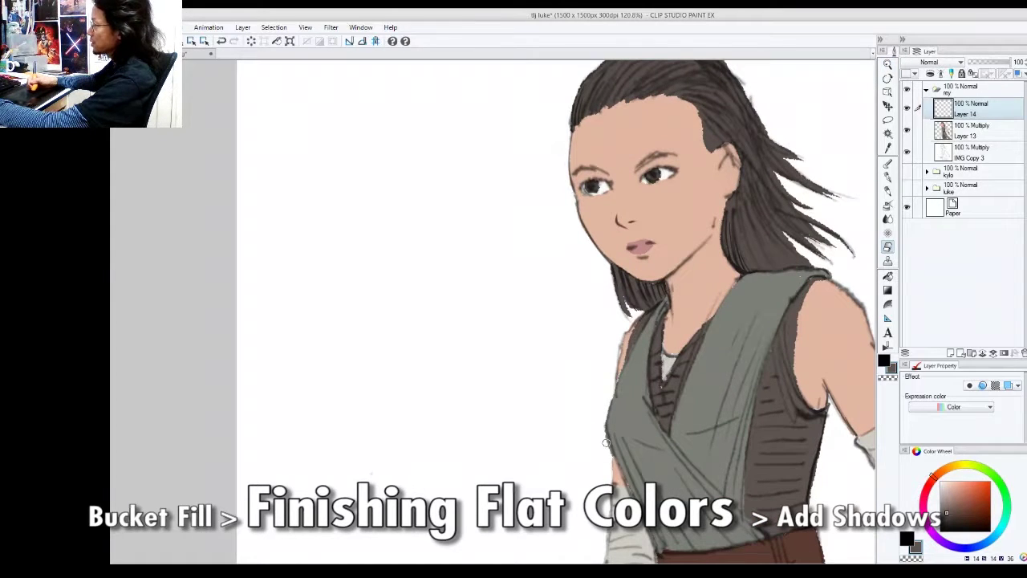
{"action": "left_click", "coordinate": [967, 130]}
{"action": "key", "text": "p"}
{"action": "key", "text": "e"}
{"action": "left_click_drag", "start_coordinate": [641, 409], "coordinate": [584, 421]}
{"action": "left_click_drag", "start_coordinate": [662, 387], "coordinate": [603, 274]}
{"action": "left_click_drag", "start_coordinate": [633, 356], "coordinate": [688, 332]}
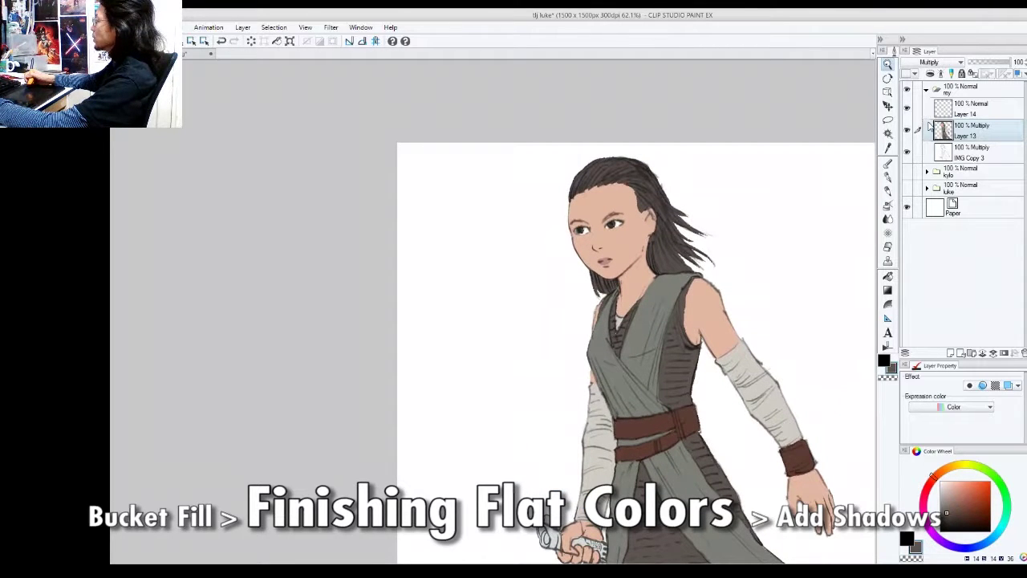
Set Layer 14 to Multiply and choose a neutral grey with saturation 0 and value 65 as the shadow colour
{"action": "left_click", "coordinate": [973, 114]}
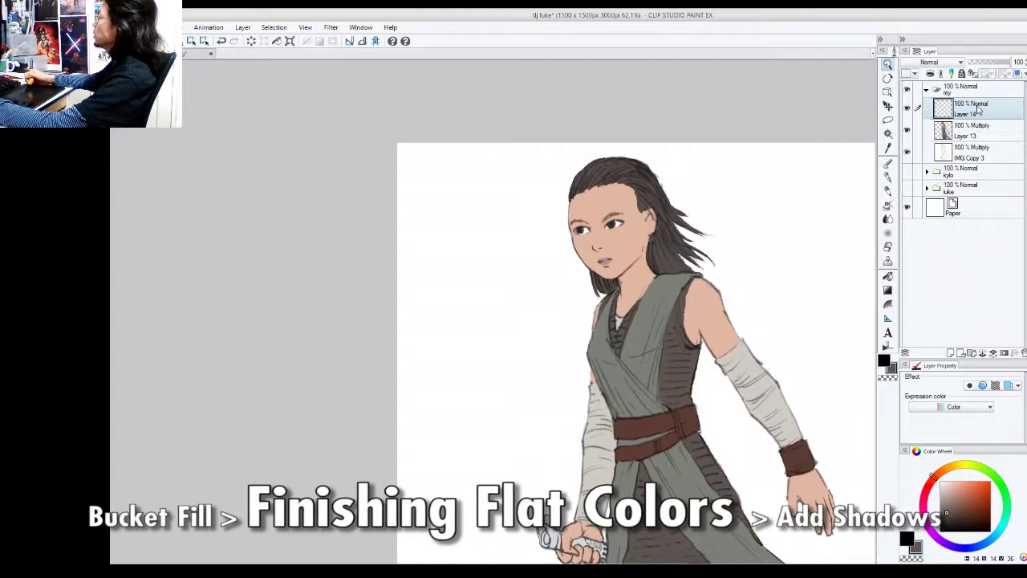
{"action": "left_click", "coordinate": [933, 94]}
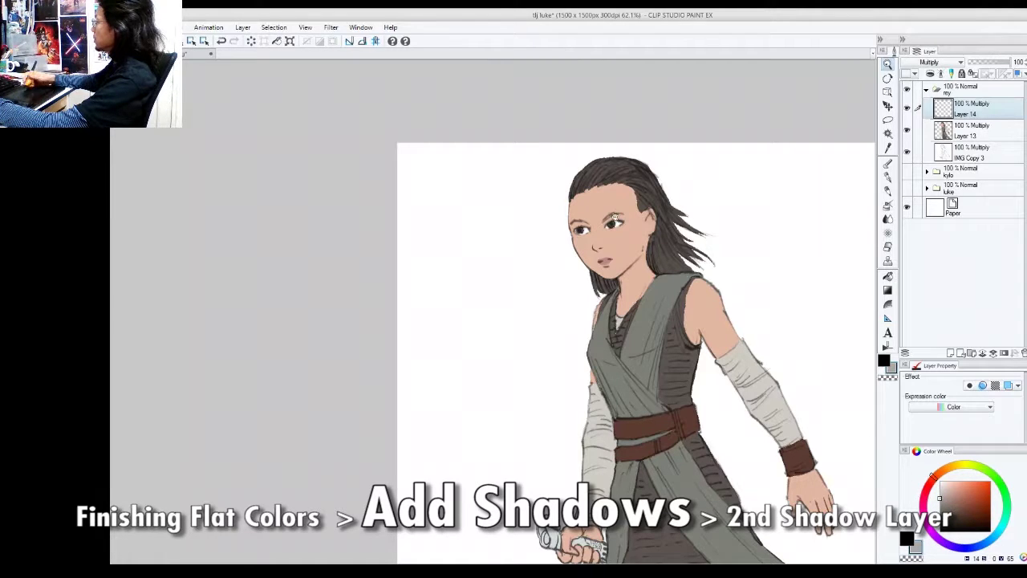
{"action": "scroll", "coordinate": [652, 232], "scroll_direction": "up", "scroll_amount": 1}
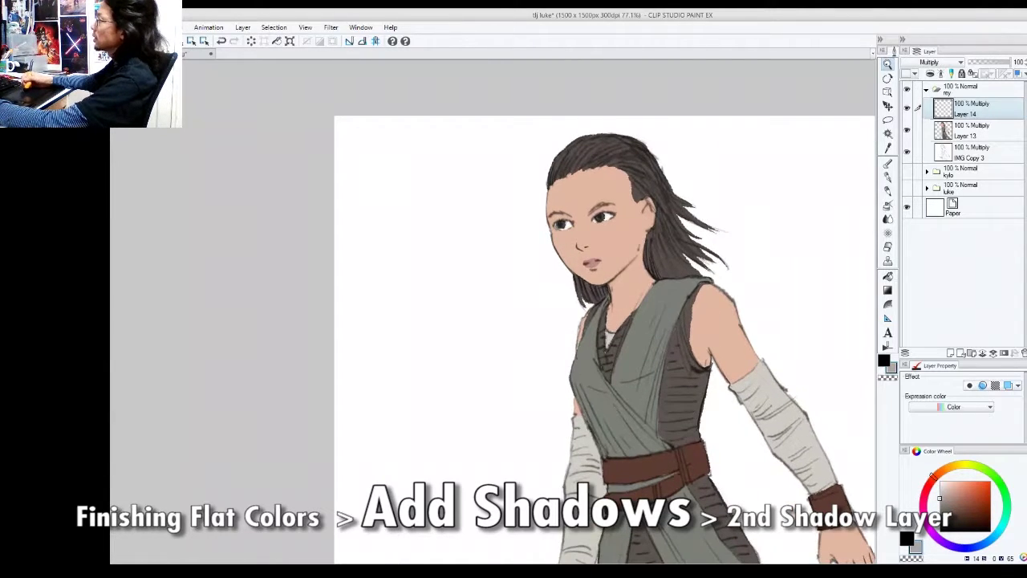
{"action": "scroll", "coordinate": [648, 232], "scroll_direction": "down", "scroll_amount": 2}
{"action": "scroll", "coordinate": [608, 246], "scroll_direction": "up", "scroll_amount": 2}
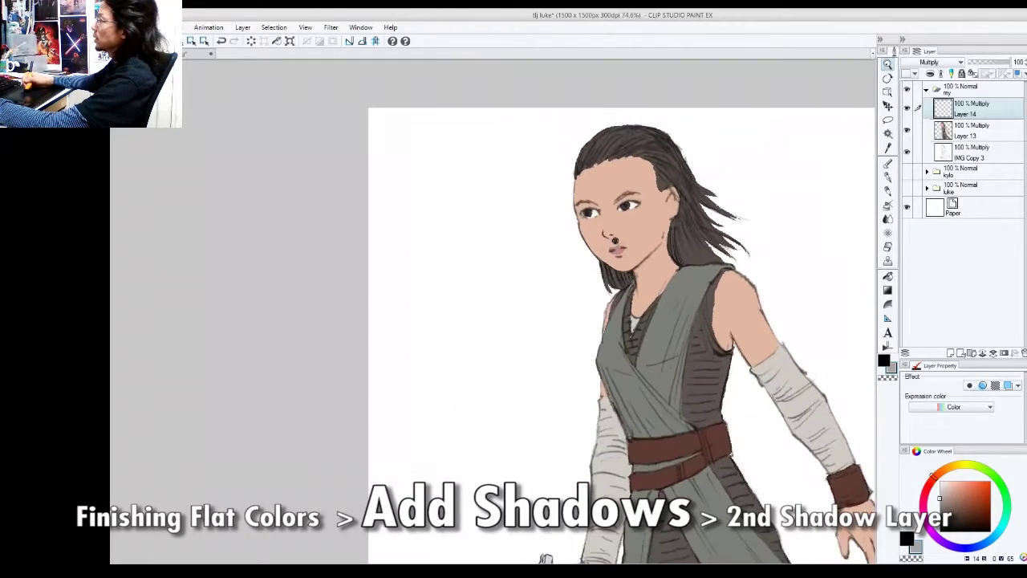
{"action": "scroll", "coordinate": [613, 239], "scroll_direction": "up", "scroll_amount": 1}
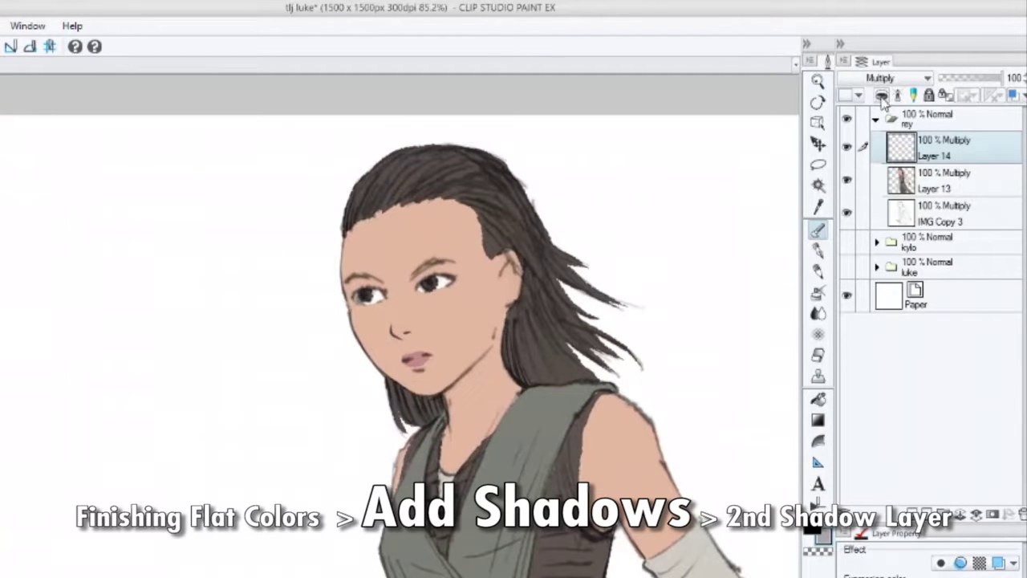
Rename Layer 14 as shad and clip it to the flat colour layer below
{"action": "left_click", "coordinate": [881, 95]}
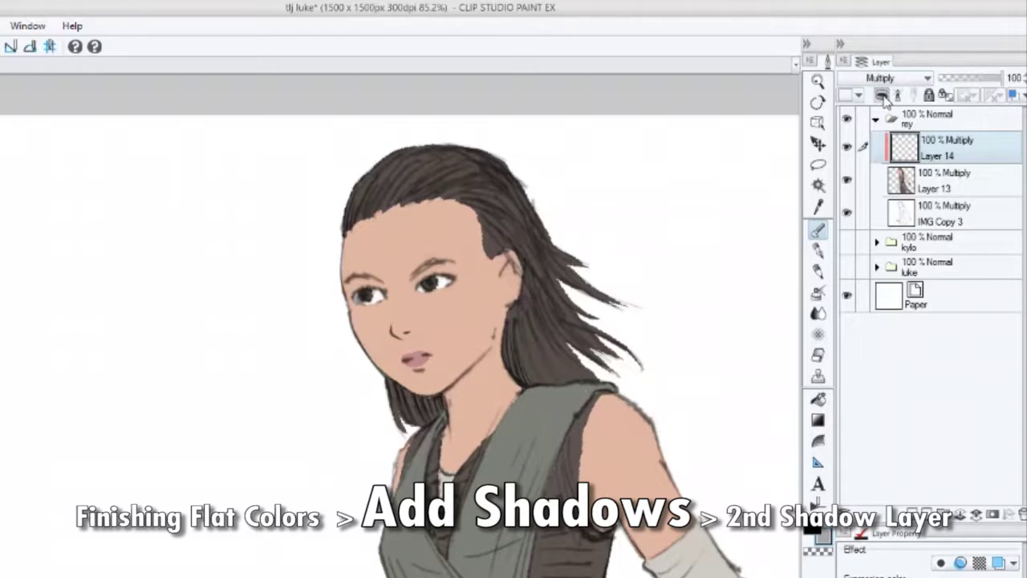
{"action": "left_click", "coordinate": [943, 189]}
{"action": "left_click", "coordinate": [944, 156]}
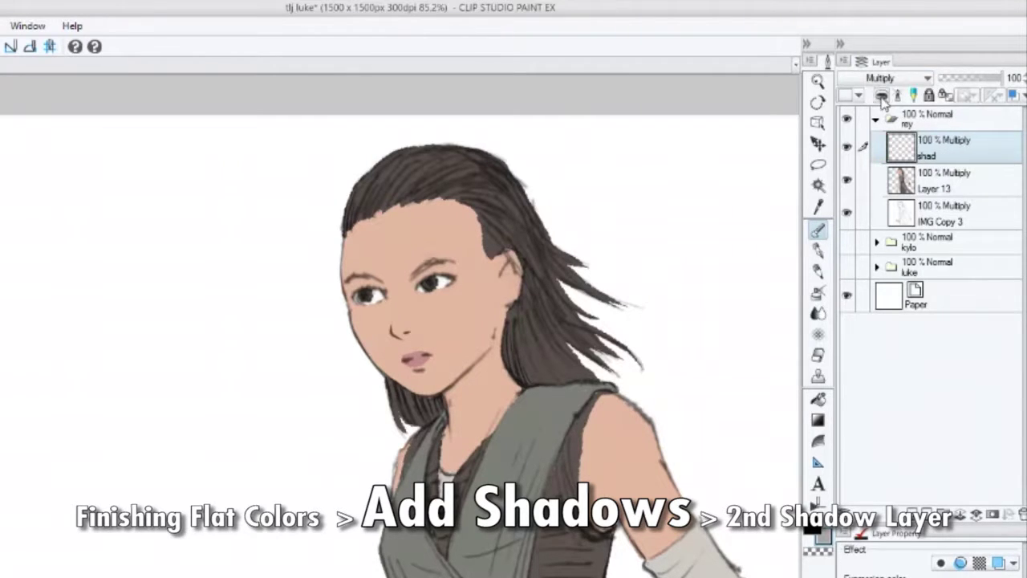
{"action": "left_click", "coordinate": [882, 96]}
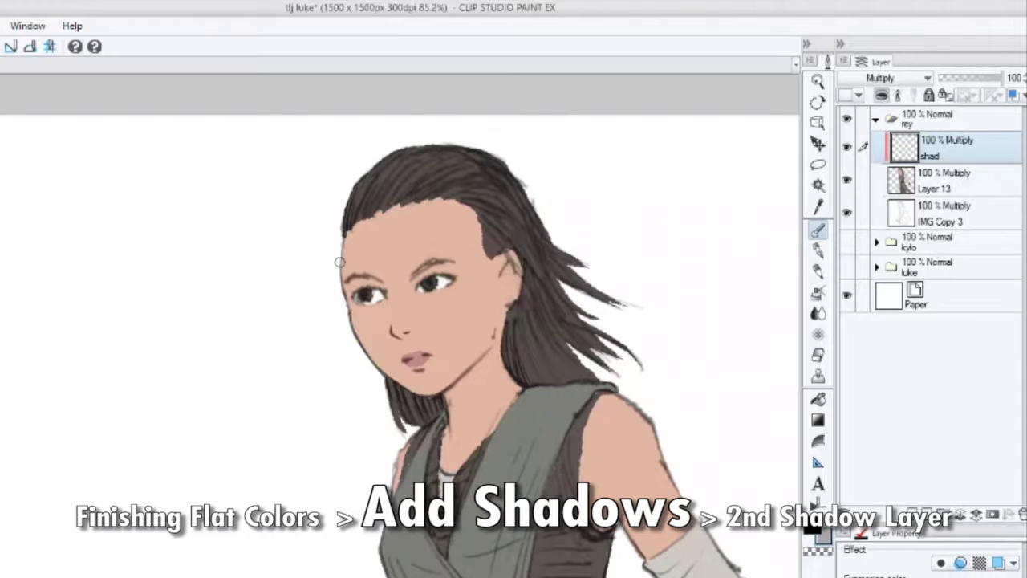
Enlarge the brush and paint a grey shadow over the far half of the face, from hairline to chin
{"action": "key", "text": "]"}
{"action": "key", "text": "]"}
{"action": "key", "text": "]"}
{"action": "key", "text": "]"}
{"action": "key", "text": "]"}
{"action": "mouse_move", "coordinate": [408, 380]}
{"action": "left_mouse_down"}
{"action": "mouse_move", "coordinate": [356, 307]}
{"action": "mouse_move", "coordinate": [349, 313]}
{"action": "mouse_move", "coordinate": [322, 281]}
{"action": "mouse_move", "coordinate": [324, 201]}
{"action": "mouse_move", "coordinate": [386, 369]}
{"action": "mouse_move", "coordinate": [372, 208]}
{"action": "mouse_move", "coordinate": [383, 250]}
{"action": "mouse_move", "coordinate": [386, 290]}
{"action": "mouse_move", "coordinate": [363, 210]}
{"action": "left_mouse_up"}
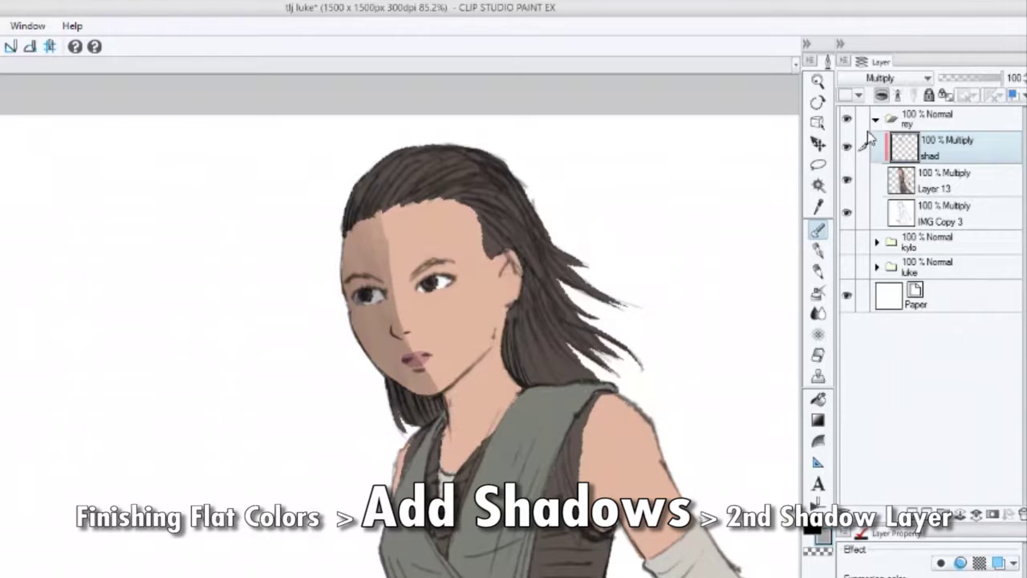
Unclip the shad layer, brush grey strokes beyond the face outline to test the clipping, and clip the layer again
{"action": "left_click", "coordinate": [880, 95]}
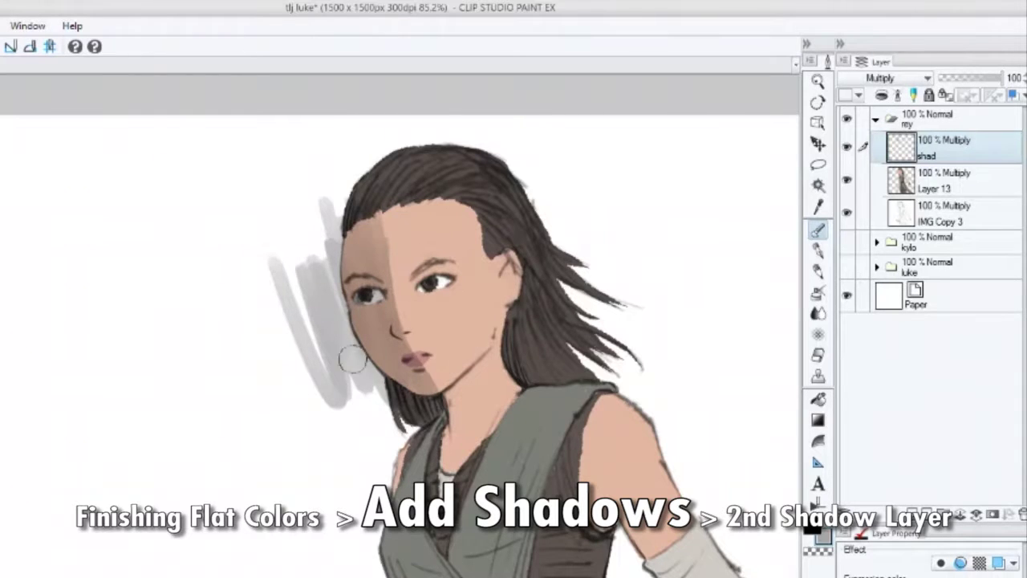
{"action": "mouse_move", "coordinate": [291, 366]}
{"action": "left_mouse_down"}
{"action": "mouse_move", "coordinate": [264, 355]}
{"action": "mouse_move", "coordinate": [318, 358]}
{"action": "mouse_move", "coordinate": [330, 431]}
{"action": "mouse_move", "coordinate": [351, 468]}
{"action": "mouse_move", "coordinate": [363, 413]}
{"action": "mouse_move", "coordinate": [385, 481]}
{"action": "mouse_move", "coordinate": [374, 426]}
{"action": "left_mouse_up"}
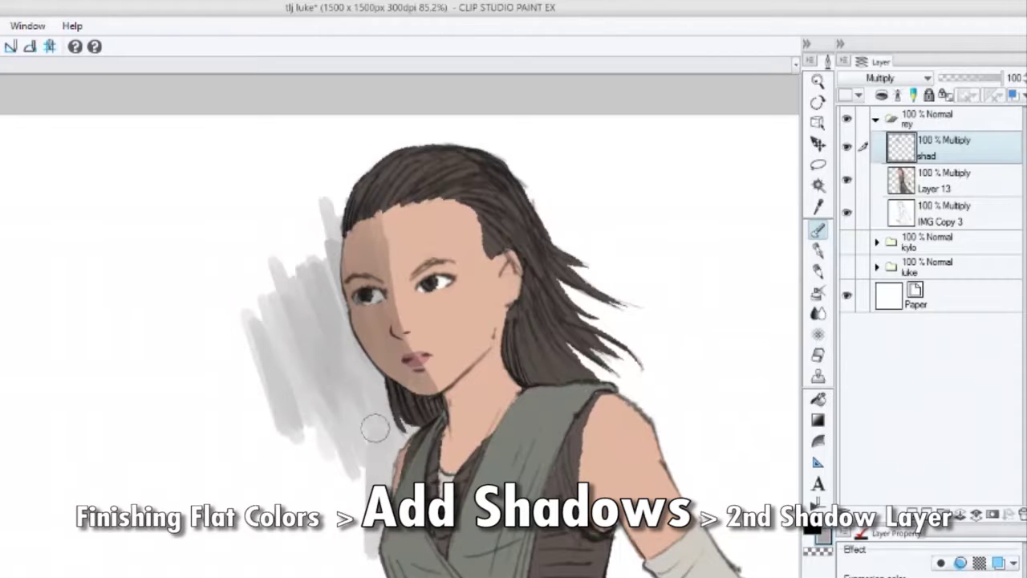
{"action": "left_click", "coordinate": [881, 95]}
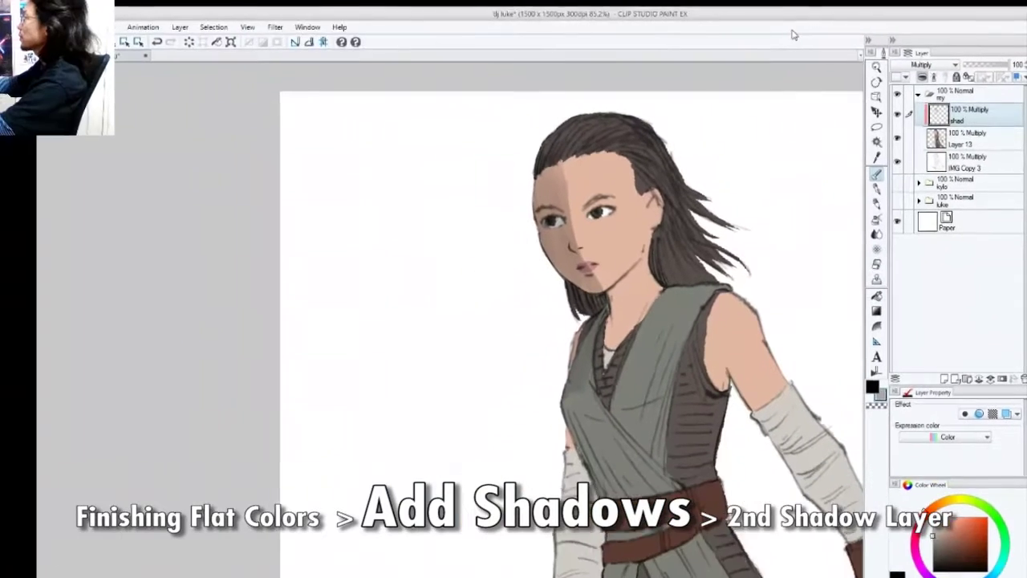
Clear the test strokes from the shad layer and paint grey shadows over the forehead, eye area, cheeks and jaw
{"action": "key", "text": "ctrl+a"}
{"action": "key", "text": "Delete"}
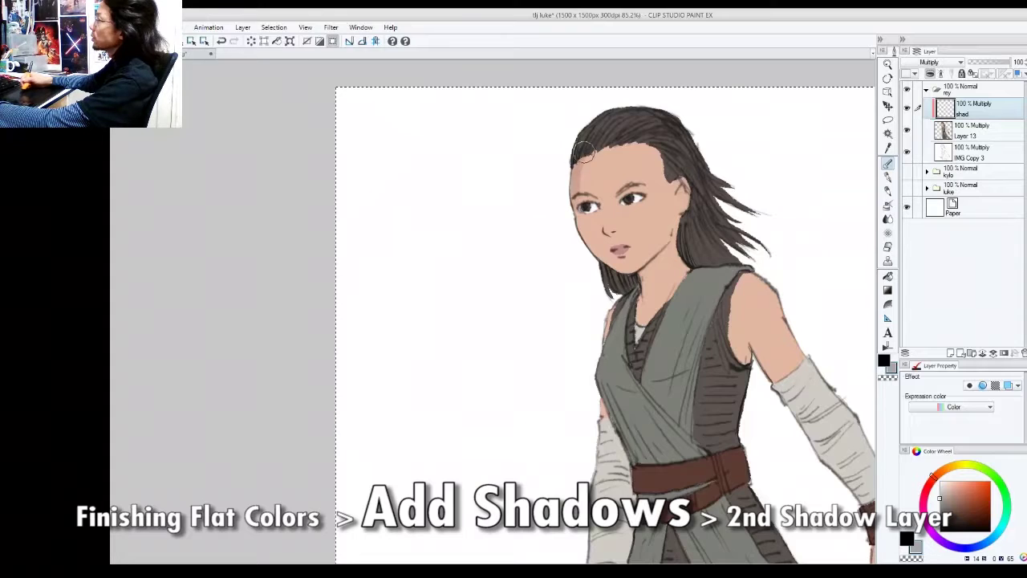
{"action": "left_click_drag", "start_coordinate": [604, 146], "coordinate": [595, 172]}
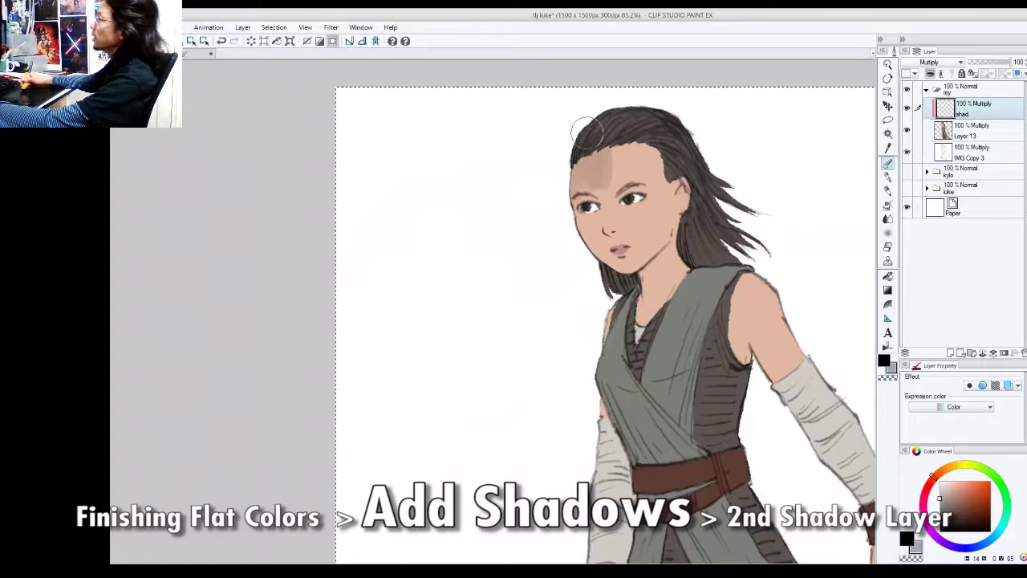
{"action": "mouse_move", "coordinate": [622, 138]}
{"action": "left_mouse_down"}
{"action": "mouse_move", "coordinate": [603, 178]}
{"action": "mouse_move", "coordinate": [633, 136]}
{"action": "mouse_move", "coordinate": [635, 175]}
{"action": "mouse_move", "coordinate": [601, 205]}
{"action": "mouse_move", "coordinate": [588, 192]}
{"action": "mouse_move", "coordinate": [578, 198]}
{"action": "mouse_move", "coordinate": [577, 216]}
{"action": "mouse_move", "coordinate": [594, 195]}
{"action": "mouse_move", "coordinate": [599, 218]}
{"action": "mouse_move", "coordinate": [581, 226]}
{"action": "mouse_move", "coordinate": [598, 253]}
{"action": "mouse_move", "coordinate": [618, 205]}
{"action": "left_mouse_up"}
{"action": "key", "text": "["}
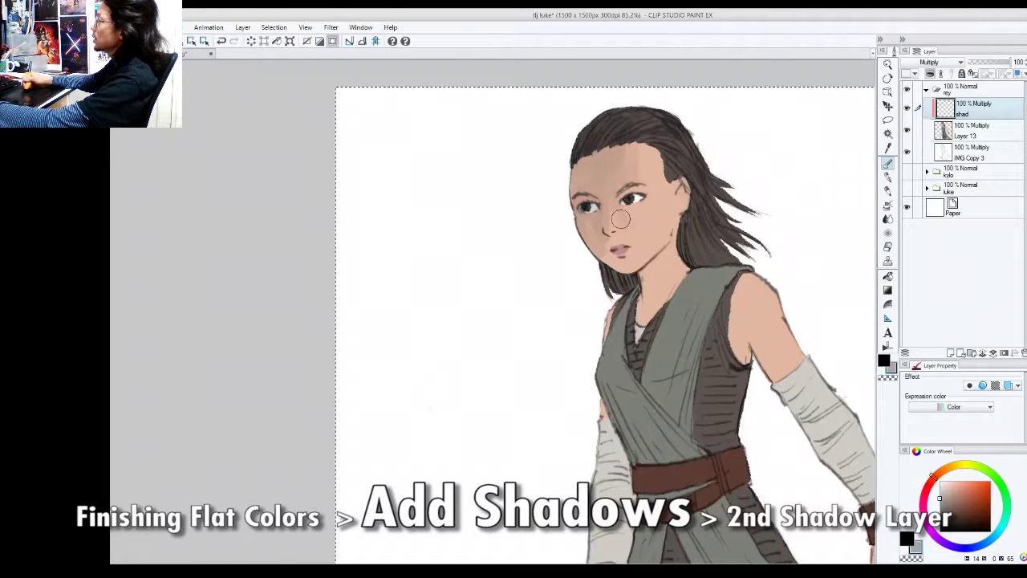
{"action": "mouse_move", "coordinate": [625, 216]}
{"action": "left_mouse_down"}
{"action": "mouse_move", "coordinate": [637, 207]}
{"action": "mouse_move", "coordinate": [625, 184]}
{"action": "left_mouse_up"}
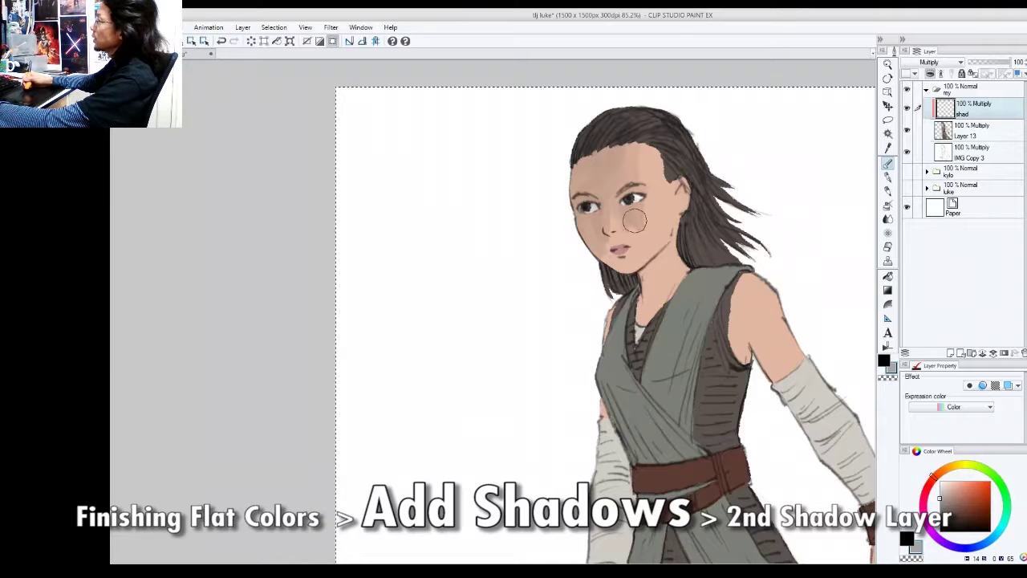
{"action": "mouse_move", "coordinate": [604, 233]}
{"action": "left_mouse_down"}
{"action": "mouse_move", "coordinate": [624, 264]}
{"action": "mouse_move", "coordinate": [623, 237]}
{"action": "mouse_move", "coordinate": [634, 231]}
{"action": "mouse_move", "coordinate": [637, 251]}
{"action": "mouse_move", "coordinate": [642, 233]}
{"action": "mouse_move", "coordinate": [632, 268]}
{"action": "mouse_move", "coordinate": [594, 250]}
{"action": "left_mouse_up"}
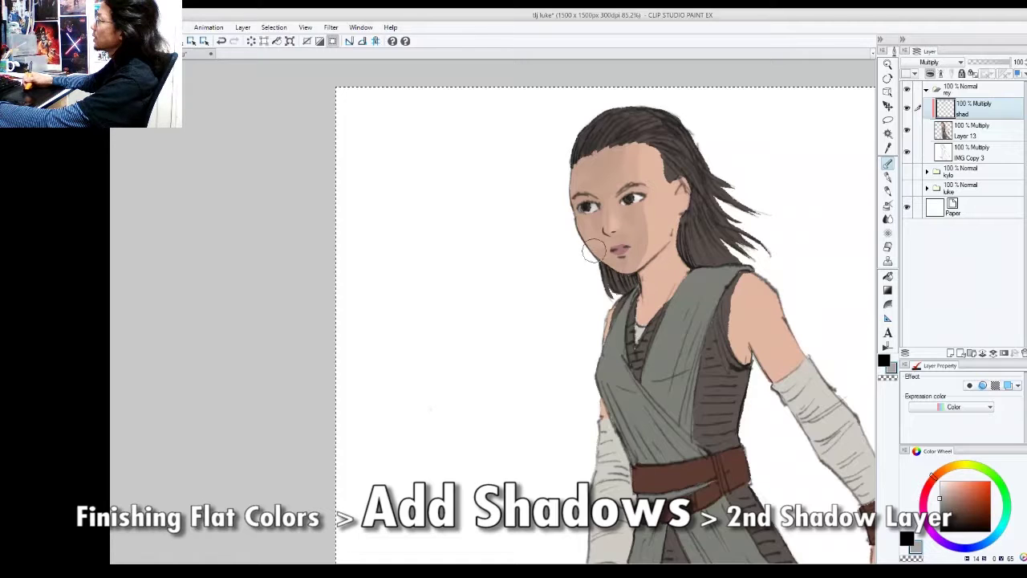
{"action": "mouse_move", "coordinate": [664, 272]}
{"action": "left_mouse_down"}
{"action": "mouse_move", "coordinate": [644, 276]}
{"action": "mouse_move", "coordinate": [654, 267]}
{"action": "mouse_move", "coordinate": [656, 293]}
{"action": "mouse_move", "coordinate": [653, 244]}
{"action": "left_mouse_up"}
Enlarge the brush and shade the neck, the dark side of the tunic, and the outstretched arm down to the wrist cuff
{"action": "key", "text": "]"}
{"action": "mouse_move", "coordinate": [613, 284]}
{"action": "left_mouse_down"}
{"action": "mouse_move", "coordinate": [620, 378]}
{"action": "mouse_move", "coordinate": [604, 331]}
{"action": "mouse_move", "coordinate": [640, 423]}
{"action": "mouse_move", "coordinate": [620, 332]}
{"action": "mouse_move", "coordinate": [661, 412]}
{"action": "mouse_move", "coordinate": [656, 385]}
{"action": "mouse_move", "coordinate": [690, 427]}
{"action": "mouse_move", "coordinate": [635, 351]}
{"action": "mouse_move", "coordinate": [644, 294]}
{"action": "mouse_move", "coordinate": [659, 277]}
{"action": "mouse_move", "coordinate": [658, 243]}
{"action": "mouse_move", "coordinate": [668, 278]}
{"action": "mouse_move", "coordinate": [687, 246]}
{"action": "mouse_move", "coordinate": [665, 314]}
{"action": "mouse_move", "coordinate": [674, 323]}
{"action": "mouse_move", "coordinate": [701, 257]}
{"action": "mouse_move", "coordinate": [664, 353]}
{"action": "mouse_move", "coordinate": [650, 330]}
{"action": "mouse_move", "coordinate": [675, 415]}
{"action": "mouse_move", "coordinate": [678, 341]}
{"action": "left_mouse_up"}
{"action": "mouse_move", "coordinate": [685, 376]}
{"action": "left_mouse_down"}
{"action": "mouse_move", "coordinate": [703, 332]}
{"action": "mouse_move", "coordinate": [697, 293]}
{"action": "mouse_move", "coordinate": [713, 267]}
{"action": "mouse_move", "coordinate": [715, 281]}
{"action": "mouse_move", "coordinate": [709, 244]}
{"action": "mouse_move", "coordinate": [743, 276]}
{"action": "mouse_move", "coordinate": [730, 269]}
{"action": "mouse_move", "coordinate": [729, 287]}
{"action": "mouse_move", "coordinate": [727, 272]}
{"action": "mouse_move", "coordinate": [760, 309]}
{"action": "mouse_move", "coordinate": [724, 275]}
{"action": "mouse_move", "coordinate": [709, 295]}
{"action": "mouse_move", "coordinate": [718, 261]}
{"action": "left_mouse_up"}
{"action": "mouse_move", "coordinate": [746, 299]}
{"action": "left_mouse_down"}
{"action": "mouse_move", "coordinate": [708, 242]}
{"action": "mouse_move", "coordinate": [742, 296]}
{"action": "mouse_move", "coordinate": [703, 239]}
{"action": "mouse_move", "coordinate": [740, 295]}
{"action": "mouse_move", "coordinate": [738, 312]}
{"action": "mouse_move", "coordinate": [754, 310]}
{"action": "mouse_move", "coordinate": [765, 356]}
{"action": "mouse_move", "coordinate": [754, 347]}
{"action": "mouse_move", "coordinate": [756, 374]}
{"action": "mouse_move", "coordinate": [792, 391]}
{"action": "mouse_move", "coordinate": [789, 405]}
{"action": "mouse_move", "coordinate": [813, 423]}
{"action": "mouse_move", "coordinate": [772, 397]}
{"action": "mouse_move", "coordinate": [769, 418]}
{"action": "mouse_move", "coordinate": [791, 414]}
{"action": "mouse_move", "coordinate": [773, 427]}
{"action": "mouse_move", "coordinate": [771, 458]}
{"action": "mouse_move", "coordinate": [779, 474]}
{"action": "mouse_move", "coordinate": [780, 440]}
{"action": "mouse_move", "coordinate": [812, 491]}
{"action": "left_mouse_up"}
{"action": "mouse_move", "coordinate": [775, 428]}
{"action": "left_mouse_down"}
{"action": "mouse_move", "coordinate": [800, 470]}
{"action": "mouse_move", "coordinate": [804, 454]}
{"action": "left_mouse_up"}
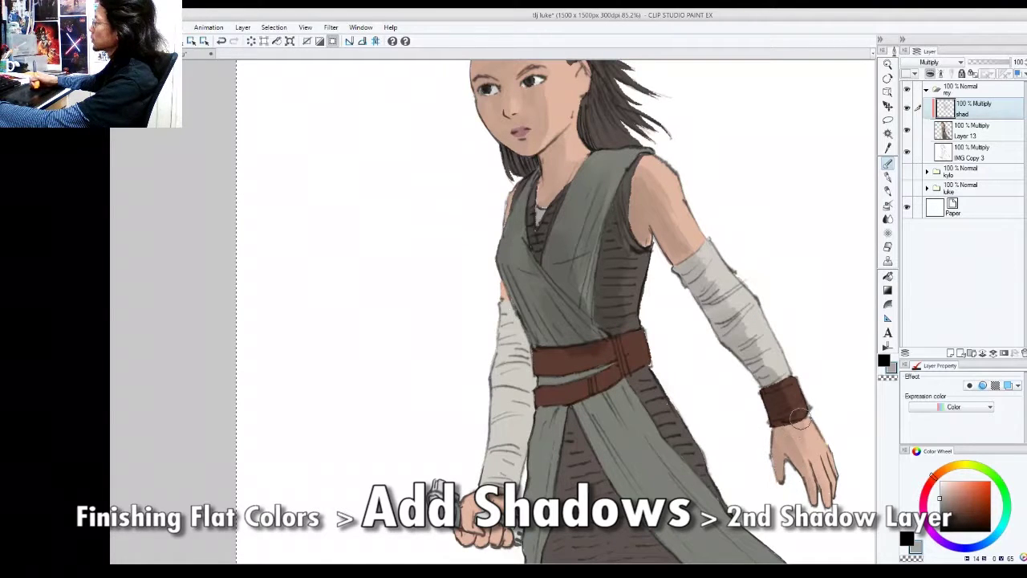
Paint shadows along the crossed tunic folds from the chest down to the belt
{"action": "left_click_drag", "start_coordinate": [632, 324], "coordinate": [711, 361]}
{"action": "left_click_drag", "start_coordinate": [634, 386], "coordinate": [584, 307]}
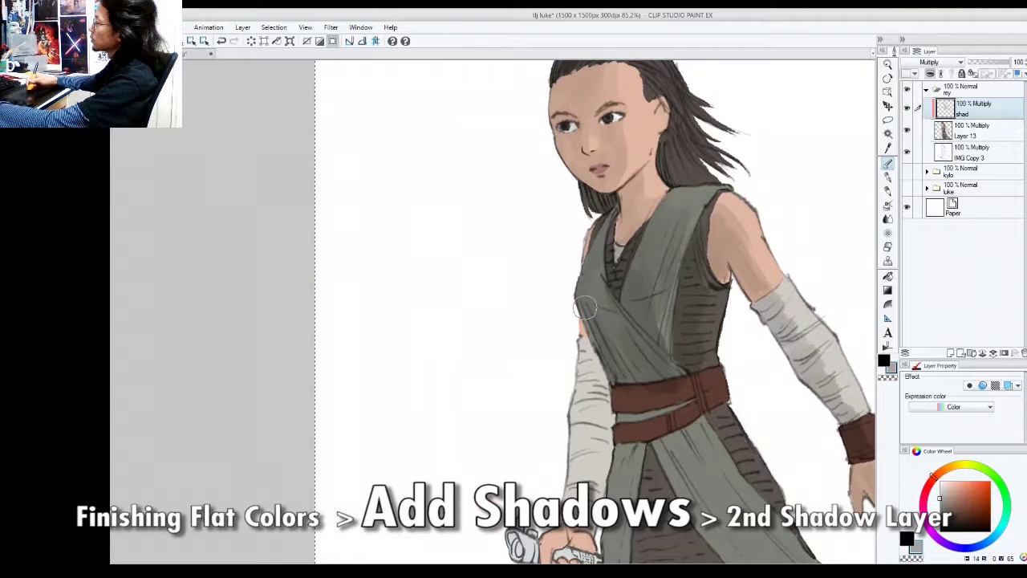
{"action": "mouse_move", "coordinate": [624, 368]}
{"action": "left_mouse_down"}
{"action": "mouse_move", "coordinate": [596, 297]}
{"action": "mouse_move", "coordinate": [600, 284]}
{"action": "left_mouse_up"}
{"action": "mouse_move", "coordinate": [637, 337]}
{"action": "left_mouse_down"}
{"action": "mouse_move", "coordinate": [634, 313]}
{"action": "mouse_move", "coordinate": [668, 353]}
{"action": "mouse_move", "coordinate": [666, 328]}
{"action": "mouse_move", "coordinate": [666, 343]}
{"action": "mouse_move", "coordinate": [678, 341]}
{"action": "mouse_move", "coordinate": [634, 361]}
{"action": "mouse_move", "coordinate": [685, 367]}
{"action": "left_mouse_up"}
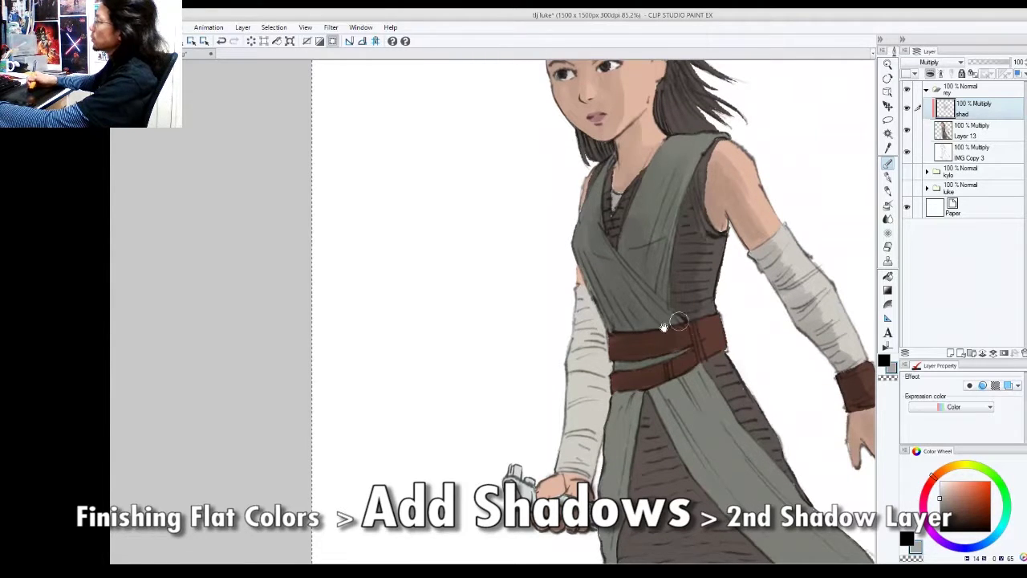
{"action": "left_click_drag", "start_coordinate": [662, 327], "coordinate": [685, 324]}
Shade the wrapped forearm on the lightsaber side and the green cloth hanging below the belt
{"action": "mouse_move", "coordinate": [598, 277]}
{"action": "left_mouse_down"}
{"action": "mouse_move", "coordinate": [607, 317]}
{"action": "mouse_move", "coordinate": [620, 327]}
{"action": "mouse_move", "coordinate": [608, 348]}
{"action": "mouse_move", "coordinate": [619, 359]}
{"action": "mouse_move", "coordinate": [596, 341]}
{"action": "mouse_move", "coordinate": [601, 301]}
{"action": "mouse_move", "coordinate": [617, 398]}
{"action": "mouse_move", "coordinate": [586, 433]}
{"action": "mouse_move", "coordinate": [602, 463]}
{"action": "mouse_move", "coordinate": [619, 359]}
{"action": "mouse_move", "coordinate": [612, 316]}
{"action": "mouse_move", "coordinate": [628, 376]}
{"action": "mouse_move", "coordinate": [623, 416]}
{"action": "left_mouse_up"}
{"action": "mouse_move", "coordinate": [599, 337]}
{"action": "left_mouse_down"}
{"action": "mouse_move", "coordinate": [611, 316]}
{"action": "mouse_move", "coordinate": [599, 290]}
{"action": "left_mouse_up"}
{"action": "mouse_move", "coordinate": [608, 405]}
{"action": "left_mouse_down"}
{"action": "mouse_move", "coordinate": [613, 355]}
{"action": "mouse_move", "coordinate": [600, 473]}
{"action": "mouse_move", "coordinate": [570, 449]}
{"action": "mouse_move", "coordinate": [571, 433]}
{"action": "mouse_move", "coordinate": [541, 447]}
{"action": "mouse_move", "coordinate": [540, 425]}
{"action": "mouse_move", "coordinate": [607, 451]}
{"action": "mouse_move", "coordinate": [612, 392]}
{"action": "mouse_move", "coordinate": [677, 342]}
{"action": "mouse_move", "coordinate": [605, 305]}
{"action": "mouse_move", "coordinate": [542, 361]}
{"action": "mouse_move", "coordinate": [539, 513]}
{"action": "mouse_move", "coordinate": [553, 295]}
{"action": "mouse_move", "coordinate": [607, 338]}
{"action": "mouse_move", "coordinate": [633, 321]}
{"action": "mouse_move", "coordinate": [758, 441]}
{"action": "mouse_move", "coordinate": [722, 434]}
{"action": "mouse_move", "coordinate": [762, 489]}
{"action": "mouse_move", "coordinate": [690, 417]}
{"action": "mouse_move", "coordinate": [830, 533]}
{"action": "mouse_move", "coordinate": [720, 407]}
{"action": "mouse_move", "coordinate": [858, 536]}
{"action": "left_mouse_up"}
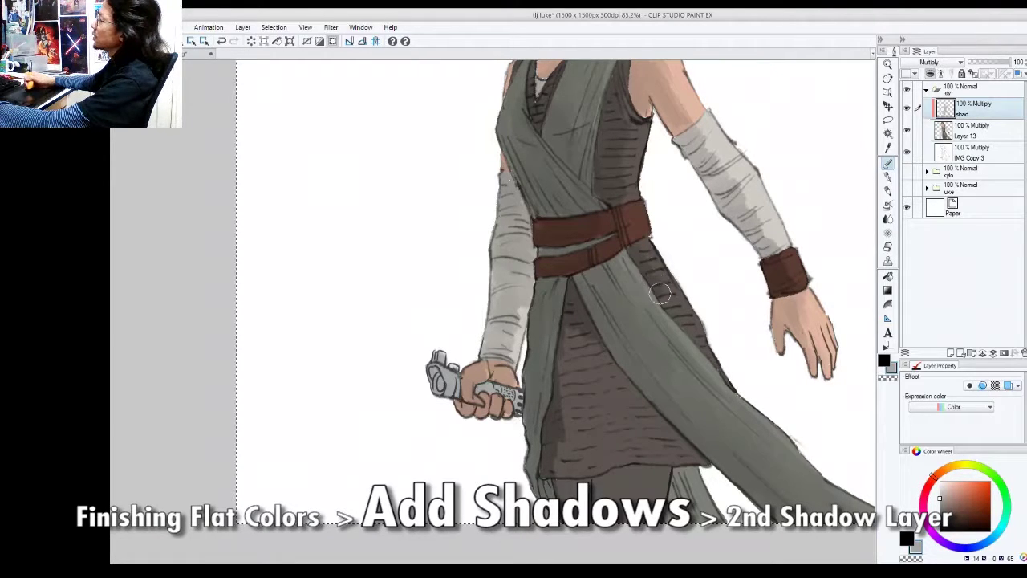
Darken the brown underskirt between the green cloth panels and the leg beneath its hem
{"action": "mouse_move", "coordinate": [580, 360]}
{"action": "left_mouse_down"}
{"action": "mouse_move", "coordinate": [560, 406]}
{"action": "mouse_move", "coordinate": [586, 422]}
{"action": "mouse_move", "coordinate": [579, 436]}
{"action": "mouse_move", "coordinate": [672, 437]}
{"action": "mouse_move", "coordinate": [575, 471]}
{"action": "mouse_move", "coordinate": [594, 440]}
{"action": "mouse_move", "coordinate": [555, 409]}
{"action": "mouse_move", "coordinate": [566, 374]}
{"action": "left_mouse_up"}
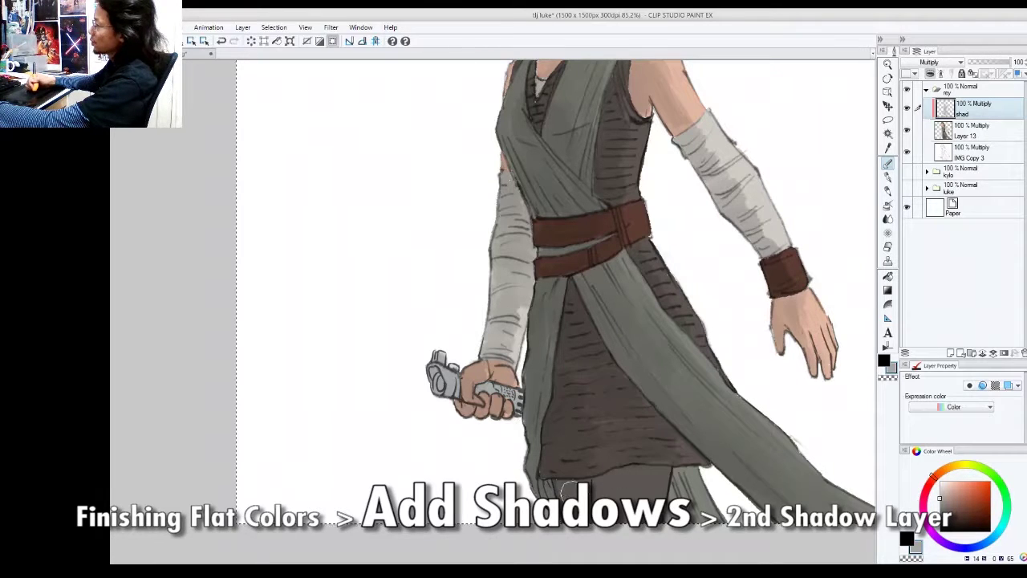
{"action": "mouse_move", "coordinate": [587, 478]}
{"action": "left_mouse_down"}
{"action": "mouse_move", "coordinate": [641, 480]}
{"action": "mouse_move", "coordinate": [665, 462]}
{"action": "mouse_move", "coordinate": [676, 468]}
{"action": "mouse_move", "coordinate": [669, 500]}
{"action": "mouse_move", "coordinate": [676, 479]}
{"action": "mouse_move", "coordinate": [692, 487]}
{"action": "mouse_move", "coordinate": [681, 472]}
{"action": "mouse_move", "coordinate": [706, 529]}
{"action": "mouse_move", "coordinate": [624, 477]}
{"action": "left_mouse_up"}
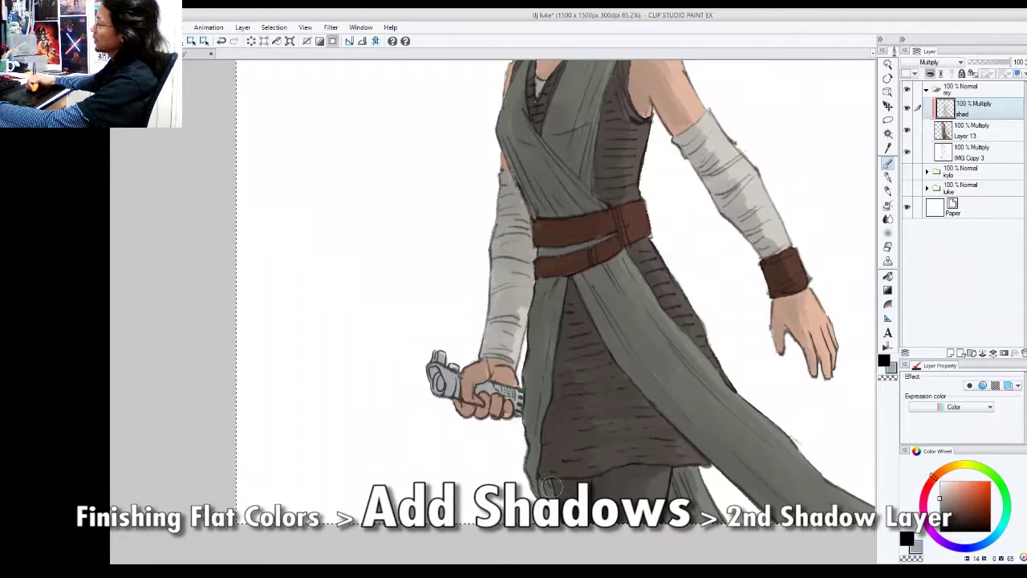
{"action": "left_click_drag", "start_coordinate": [554, 487], "coordinate": [574, 527]}
{"action": "mouse_move", "coordinate": [548, 467]}
{"action": "left_mouse_down"}
{"action": "mouse_move", "coordinate": [548, 418]}
{"action": "mouse_move", "coordinate": [562, 408]}
{"action": "left_mouse_up"}
{"action": "left_click_drag", "start_coordinate": [579, 370], "coordinate": [580, 396]}
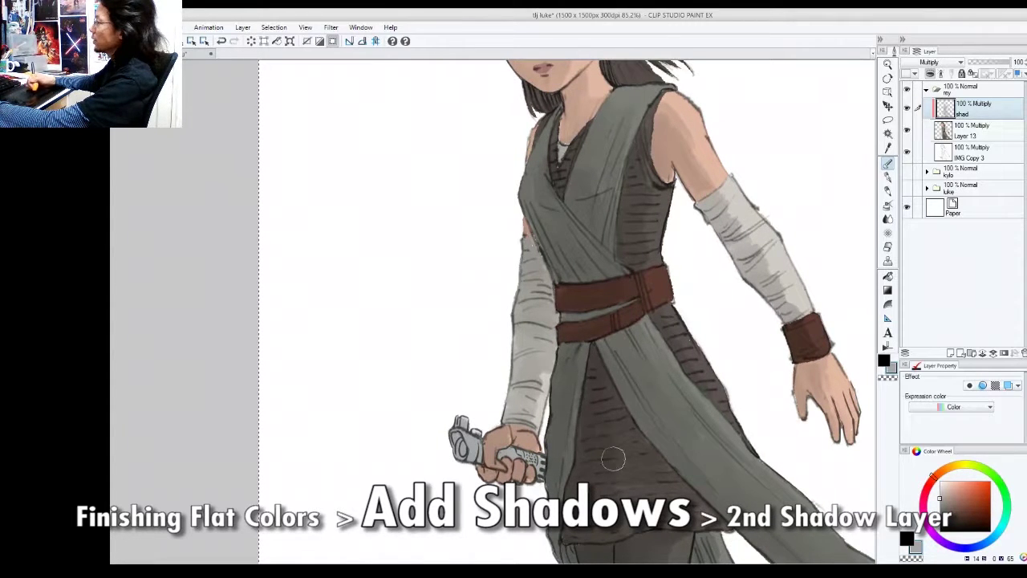
{"action": "mouse_move", "coordinate": [646, 501]}
{"action": "left_mouse_down"}
{"action": "mouse_move", "coordinate": [618, 476]}
{"action": "mouse_move", "coordinate": [640, 452]}
{"action": "mouse_move", "coordinate": [623, 435]}
{"action": "left_mouse_up"}
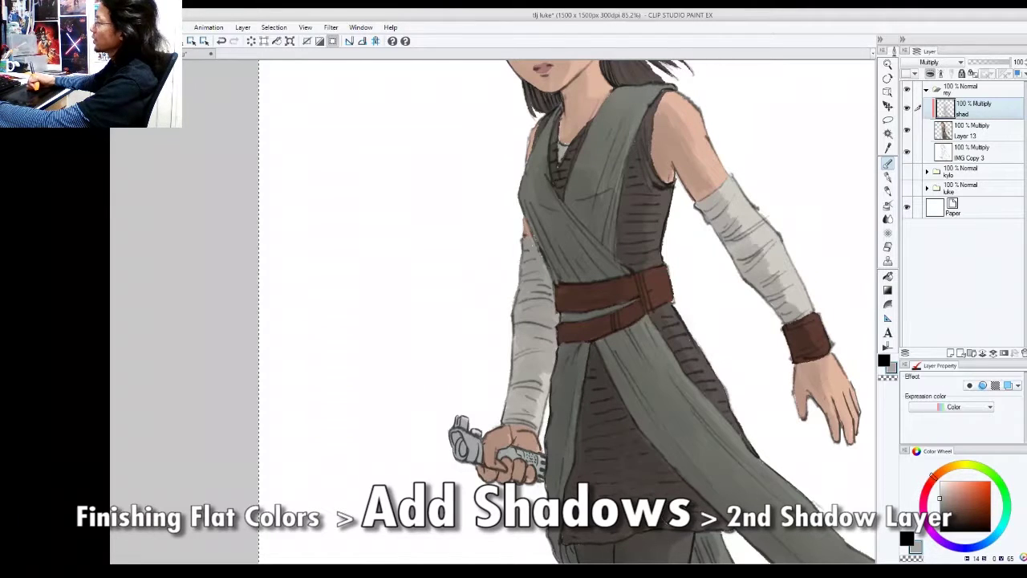
Add finer shadows to the wrist cuff and the forearm wraps of the outstretched arm
{"action": "left_click_drag", "start_coordinate": [591, 331], "coordinate": [614, 394]}
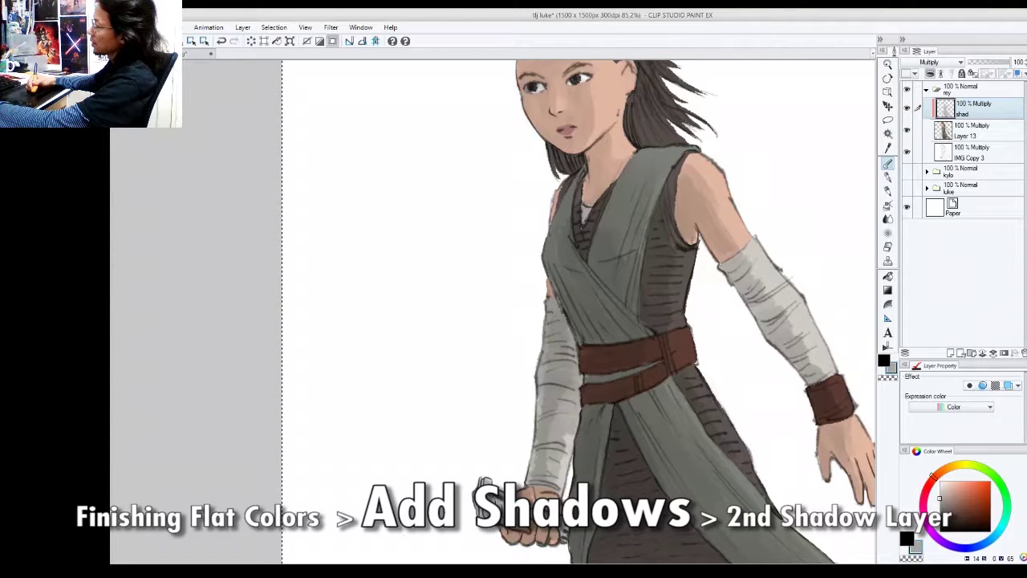
{"action": "left_click_drag", "start_coordinate": [726, 378], "coordinate": [696, 376]}
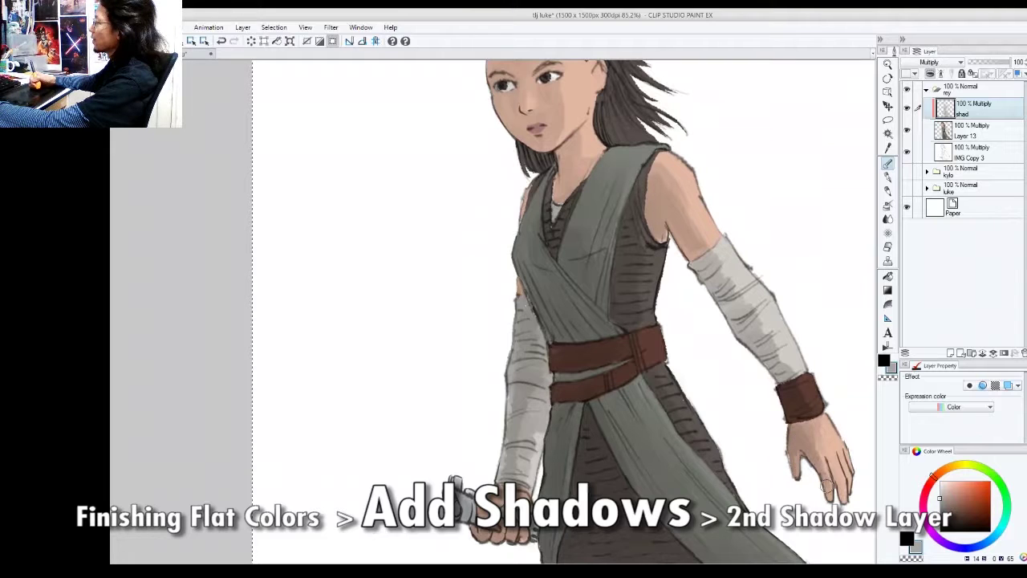
{"action": "left_click_drag", "start_coordinate": [784, 391], "coordinate": [801, 408]}
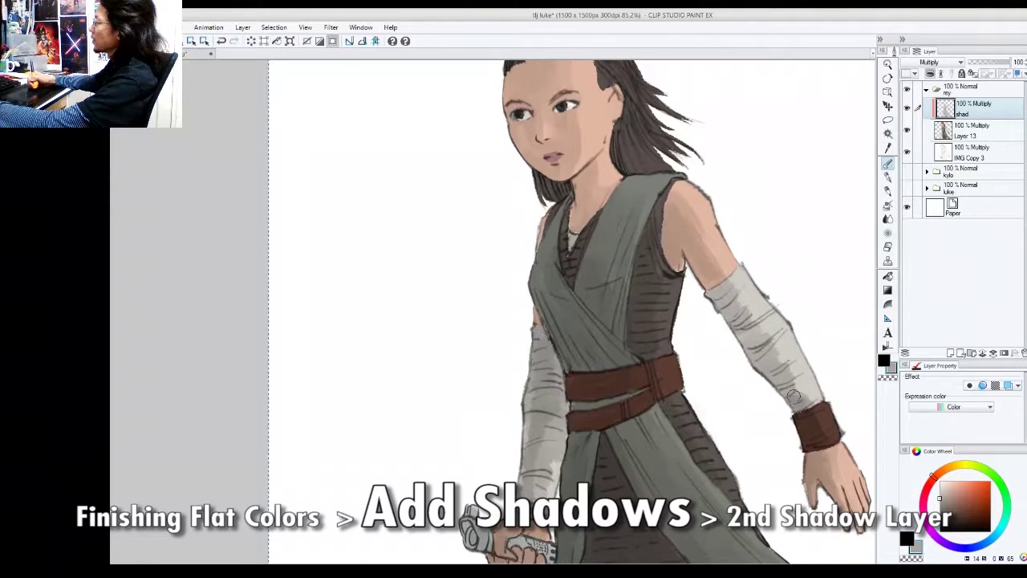
{"action": "left_click_drag", "start_coordinate": [755, 351], "coordinate": [759, 350]}
{"action": "left_click_drag", "start_coordinate": [730, 302], "coordinate": [743, 321]}
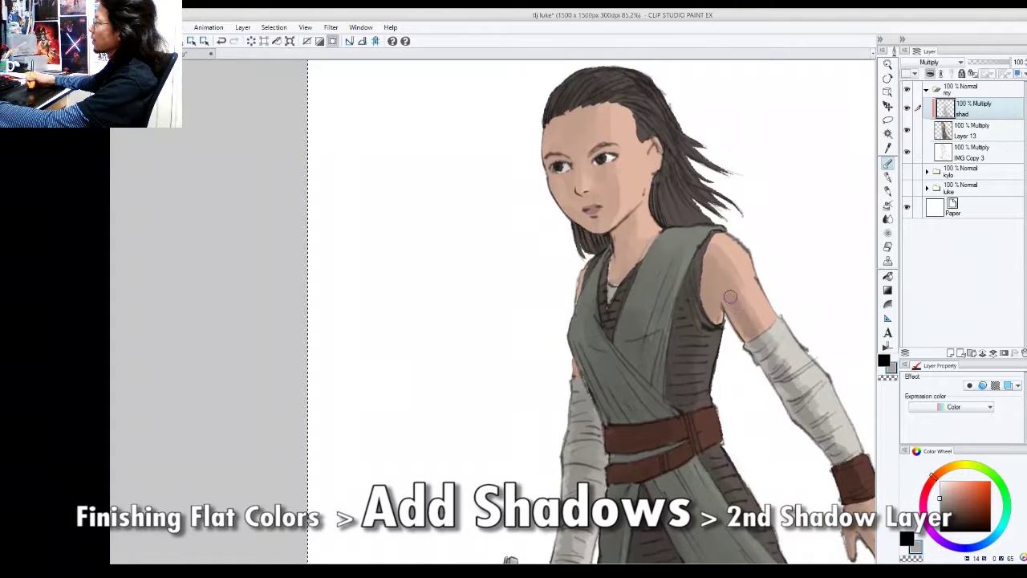
Add fold shadows on the tunic around the armhole, under the chest and across the waist
{"action": "left_click_drag", "start_coordinate": [702, 317], "coordinate": [702, 312]}
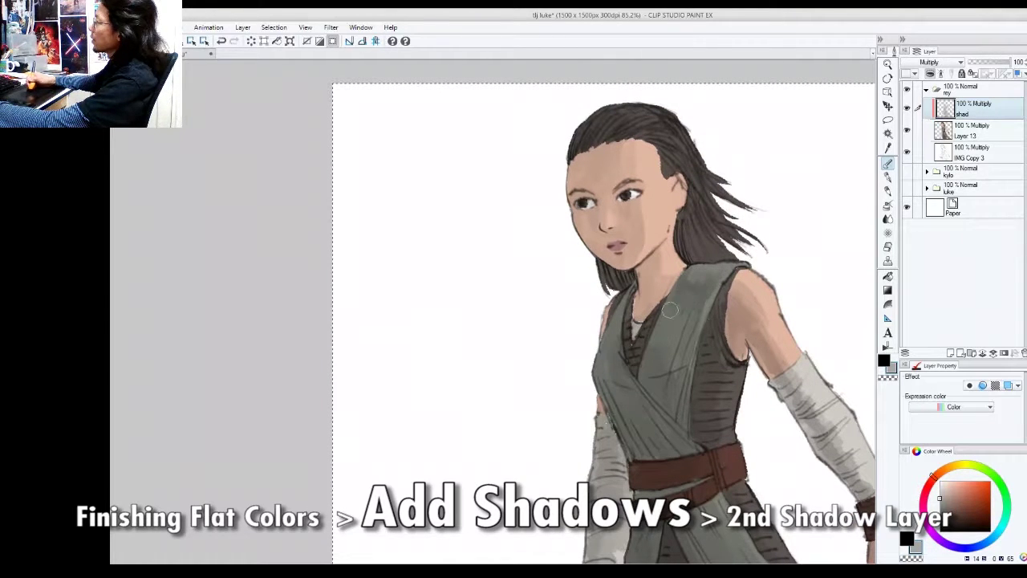
{"action": "left_click_drag", "start_coordinate": [652, 374], "coordinate": [676, 372]}
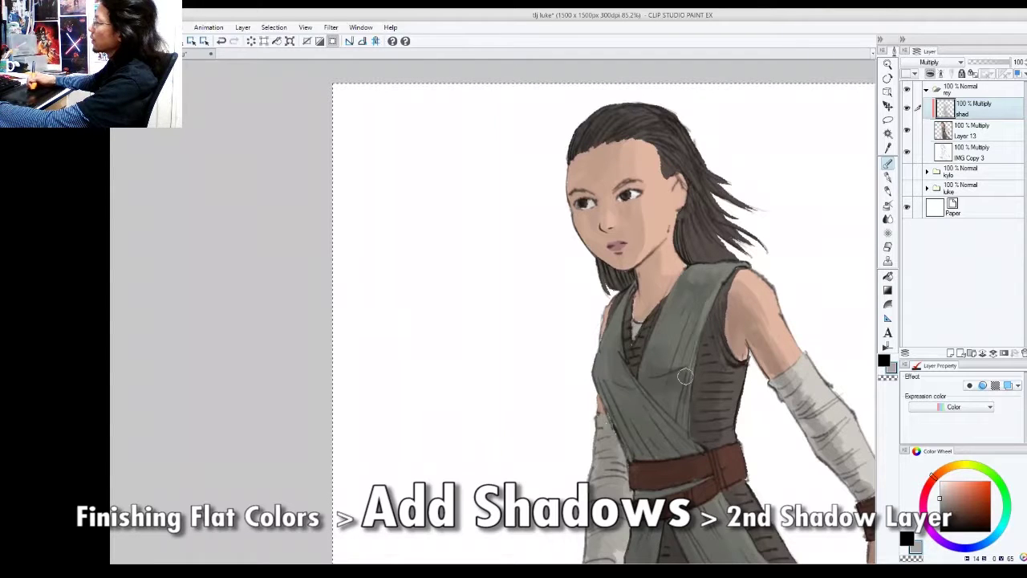
{"action": "left_click_drag", "start_coordinate": [607, 396], "coordinate": [634, 404]}
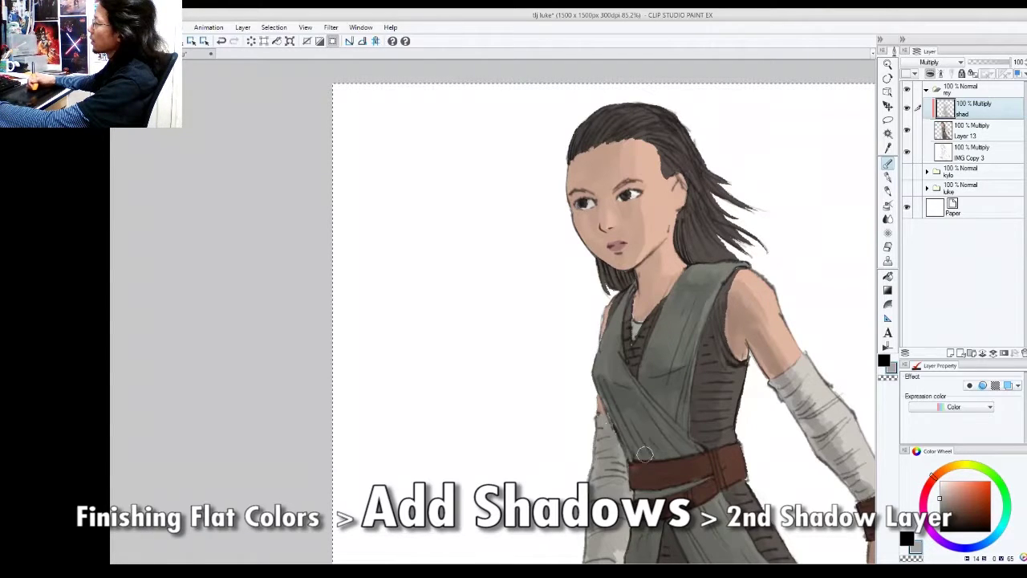
Deepen the face shadows on the far cheek, the forehead and beside the nose
{"action": "left_click_drag", "start_coordinate": [642, 307], "coordinate": [651, 355]}
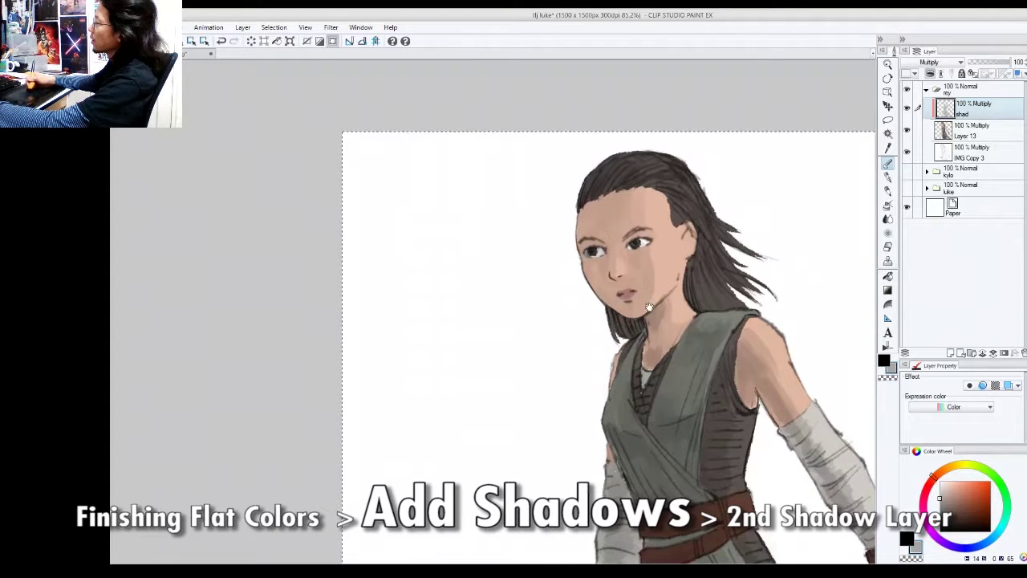
{"action": "left_click_drag", "start_coordinate": [649, 307], "coordinate": [679, 360]}
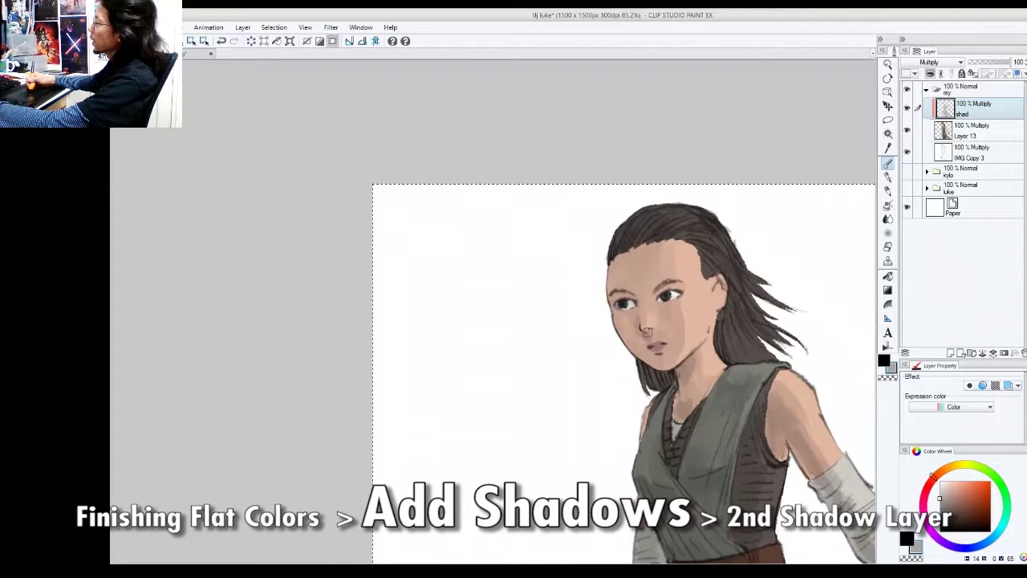
{"action": "left_click_drag", "start_coordinate": [621, 328], "coordinate": [624, 312]}
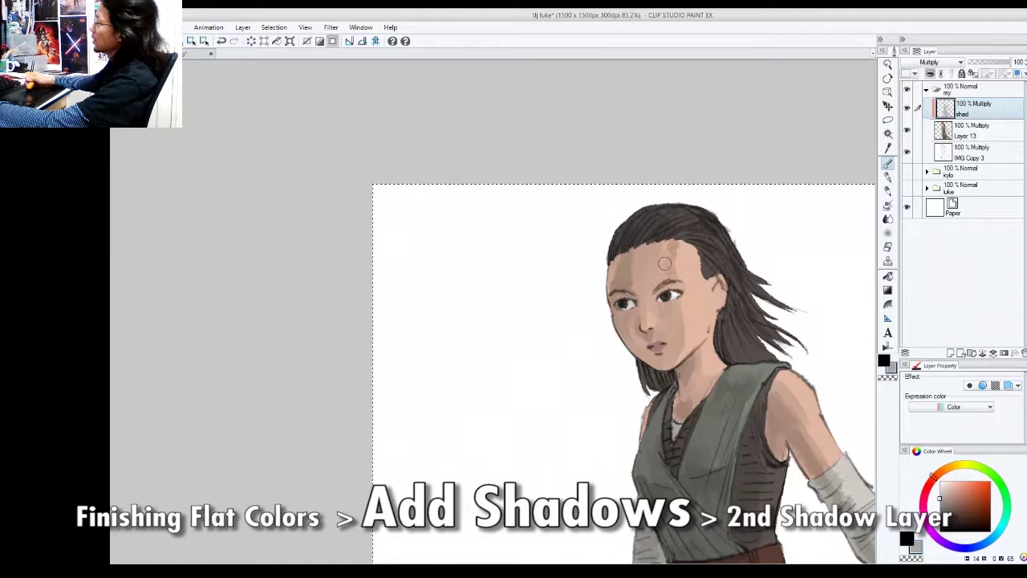
{"action": "left_click_drag", "start_coordinate": [677, 337], "coordinate": [673, 310]}
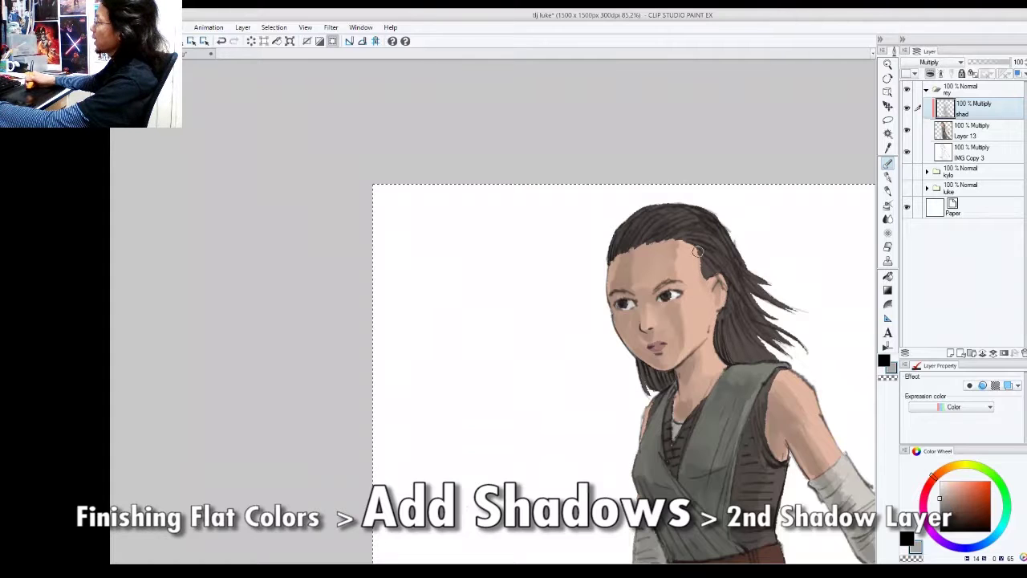
Examine the shading across the whole figure, from the head to the lightsaber and lower cloth
{"action": "key", "text": "ctrl+space"}
{"action": "left_click_drag", "start_coordinate": [721, 270], "coordinate": [659, 246]}
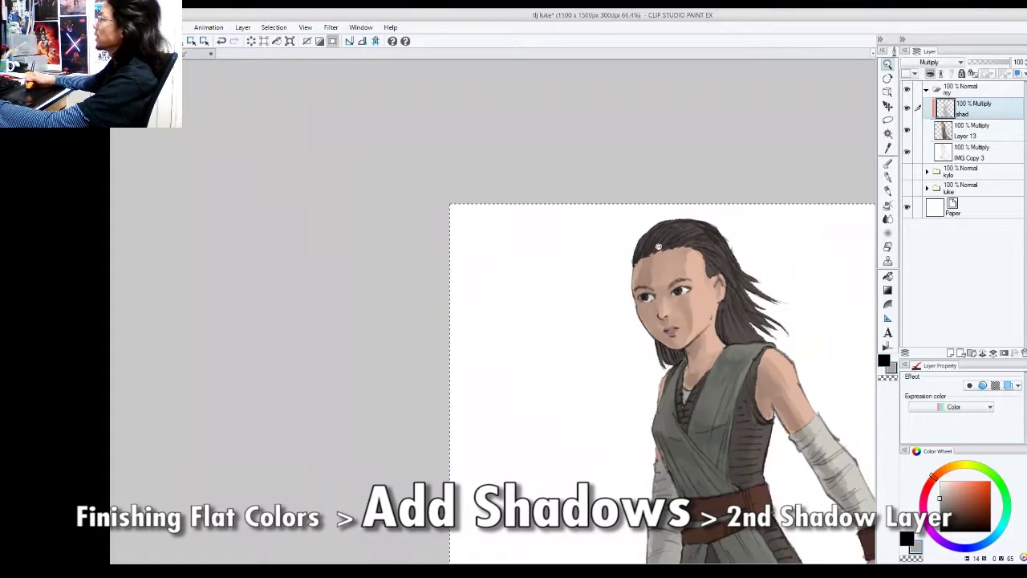
{"action": "left_click_drag", "start_coordinate": [727, 319], "coordinate": [754, 377]}
{"action": "left_click_drag", "start_coordinate": [754, 378], "coordinate": [707, 273]}
{"action": "left_click_drag", "start_coordinate": [710, 386], "coordinate": [689, 366]}
{"action": "key", "text": "b"}
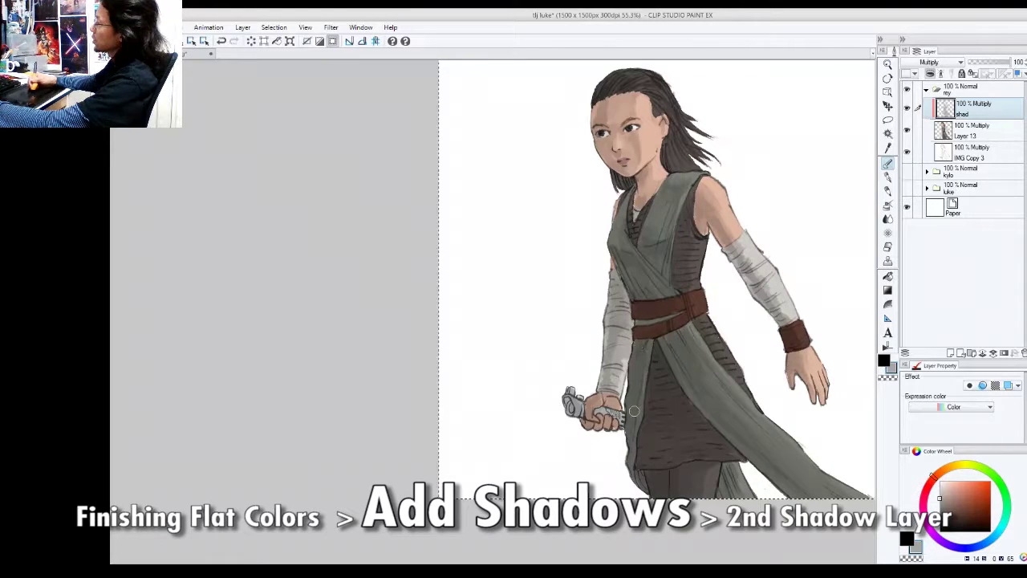
{"action": "left_click_drag", "start_coordinate": [682, 316], "coordinate": [685, 343]}
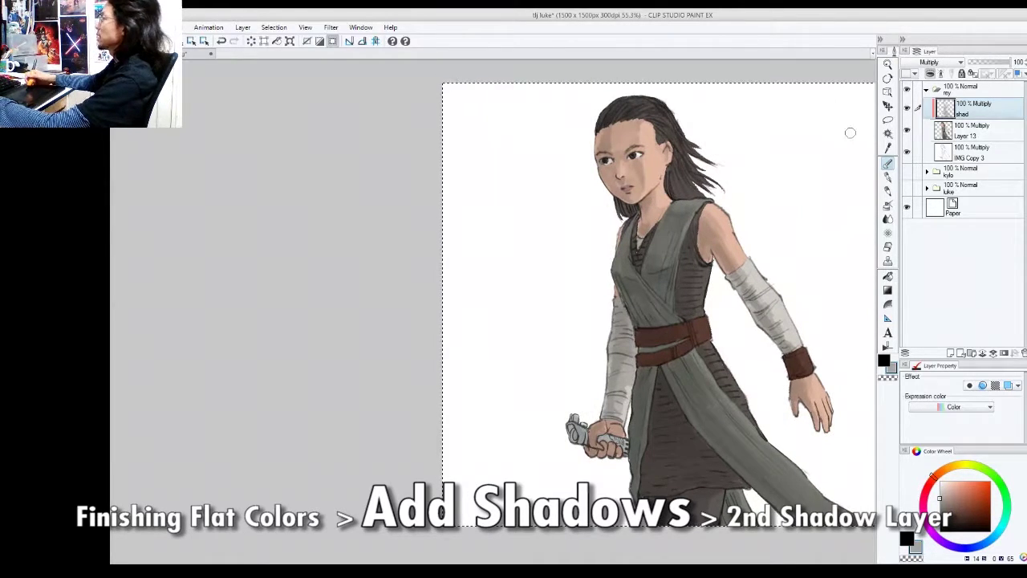
Touch up the shadows on the face and on the loose hair behind the ear
{"action": "left_click", "coordinate": [594, 204], "text": "ctrl"}
{"action": "left_click_drag", "start_coordinate": [624, 189], "coordinate": [633, 236]}
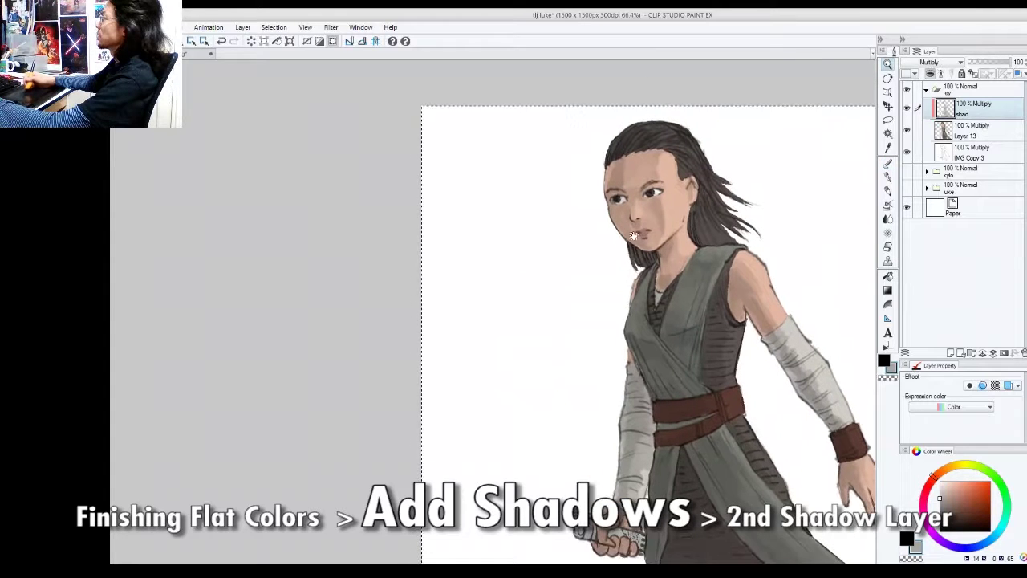
{"action": "left_click", "coordinate": [624, 190], "text": "ctrl"}
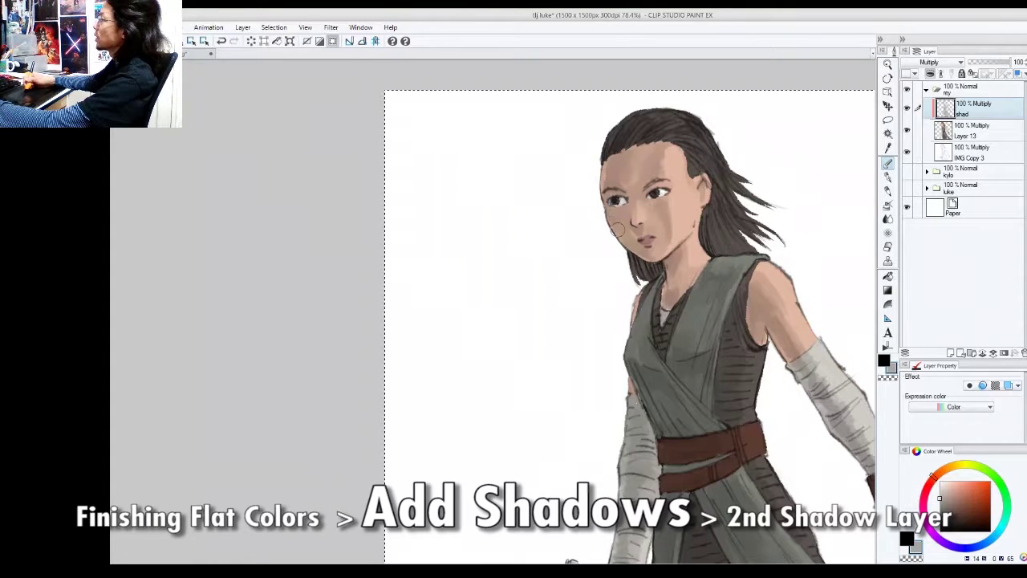
{"action": "mouse_move", "coordinate": [719, 212]}
{"action": "left_mouse_down"}
{"action": "mouse_move", "coordinate": [670, 252]}
{"action": "mouse_move", "coordinate": [713, 223]}
{"action": "left_mouse_up"}
{"action": "left_click_drag", "start_coordinate": [756, 188], "coordinate": [730, 245]}
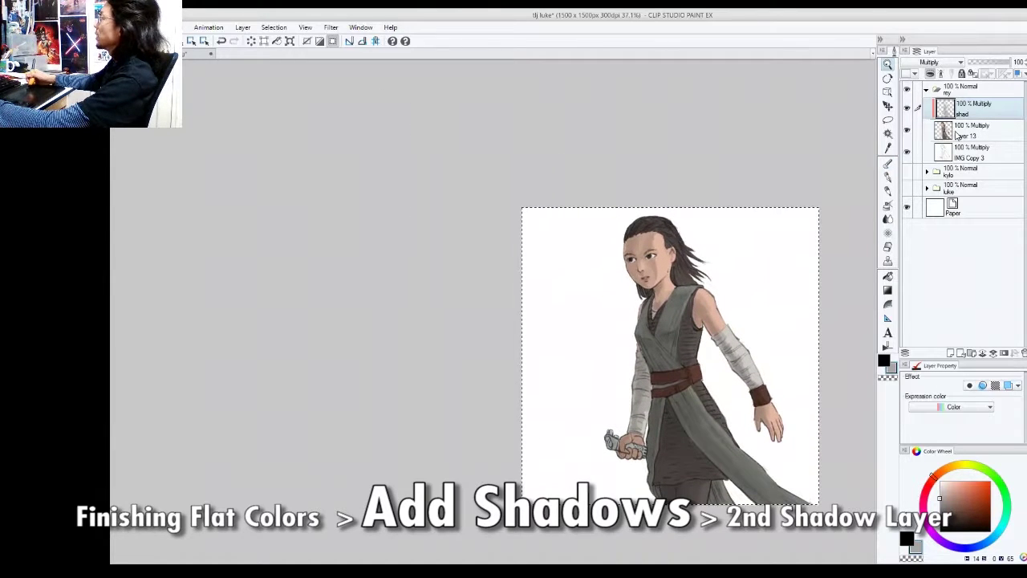
Create a clipped layer named shad2 above shad and choose a muted purple with hue 308, saturation 21 and value 65
{"action": "left_click", "coordinate": [951, 353]}
{"action": "left_click", "coordinate": [930, 74]}
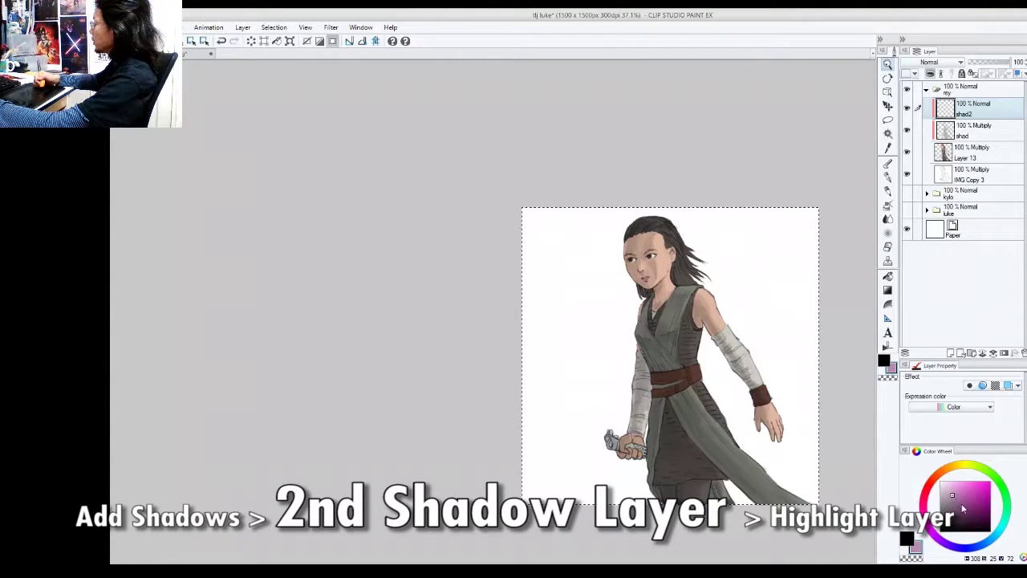
{"action": "left_click", "coordinate": [951, 496]}
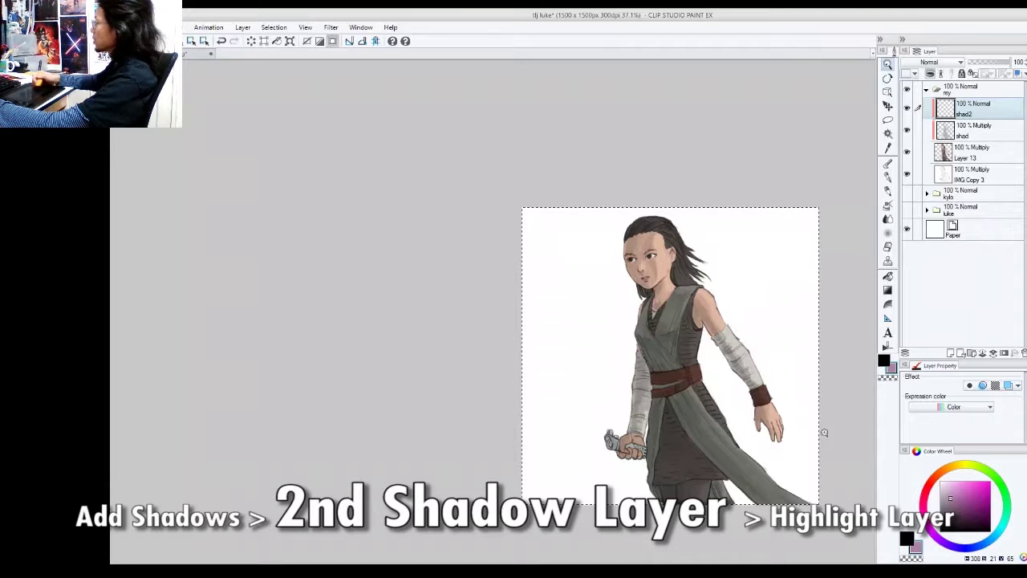
Set the shad2 layer to Multiply and airbrush a second shadow over the far side of the face
{"action": "left_click_drag", "start_coordinate": [656, 278], "coordinate": [687, 277]}
{"action": "key", "text": "["}
{"action": "key", "text": "["}
{"action": "key", "text": "["}
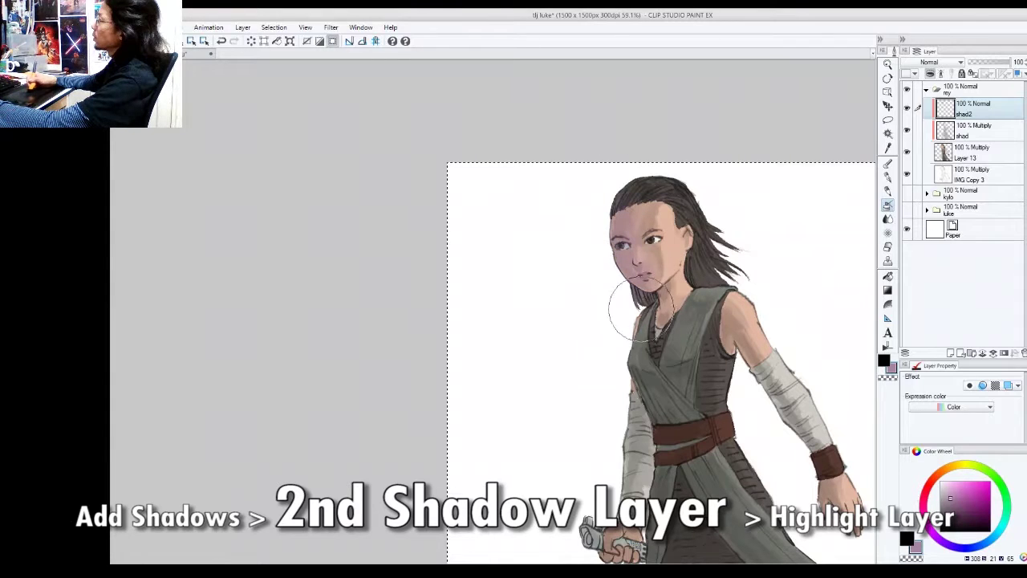
{"action": "left_click", "coordinate": [940, 62]}
{"action": "left_click", "coordinate": [928, 95]}
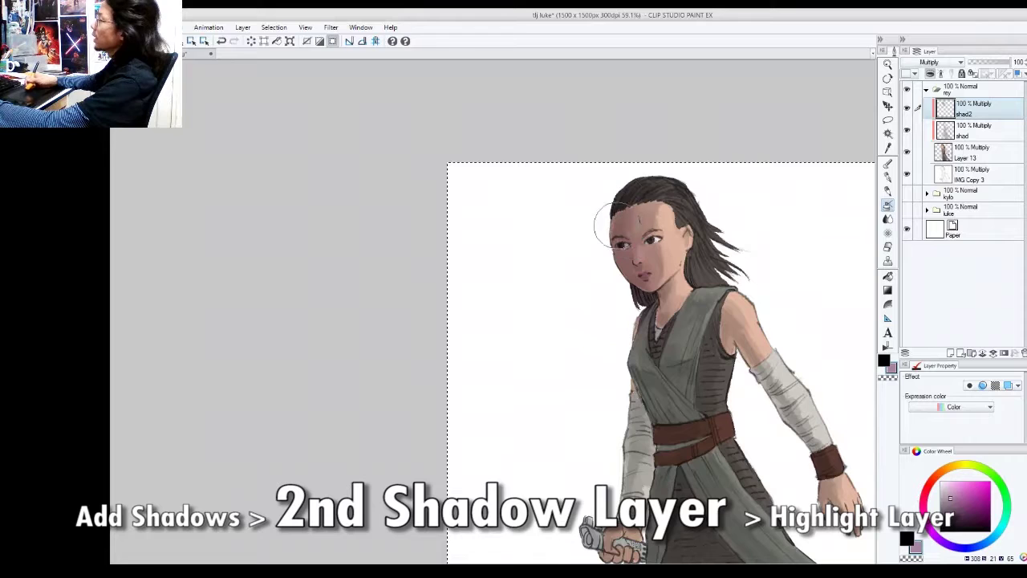
{"action": "left_click_drag", "start_coordinate": [653, 259], "coordinate": [660, 216]}
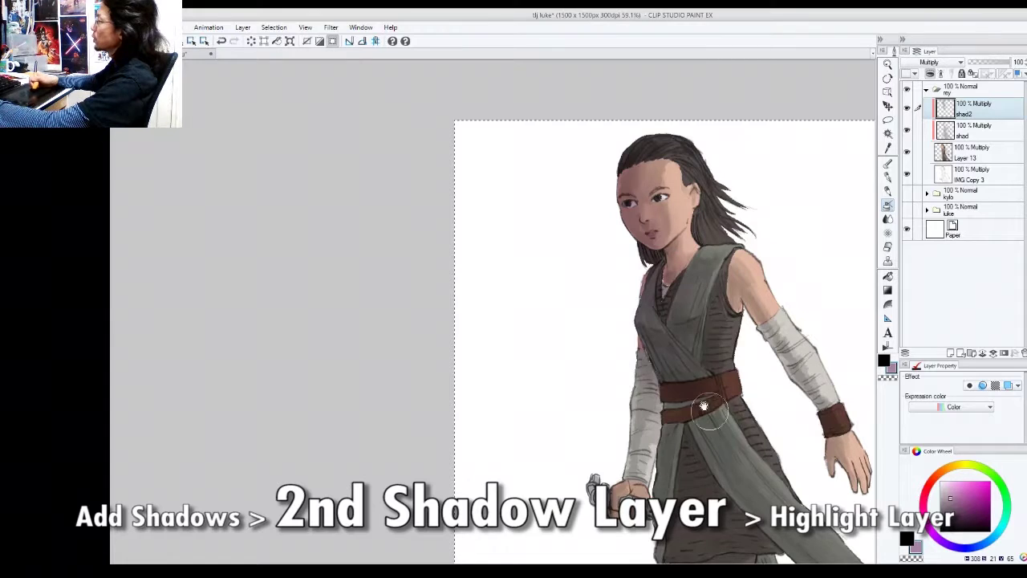
Airbrush second-layer shadows over the wrapped arm holding the lightsaber and down the adjoining side of the clothing
{"action": "left_click_drag", "start_coordinate": [692, 402], "coordinate": [691, 365]}
{"action": "mouse_move", "coordinate": [640, 311]}
{"action": "left_mouse_down"}
{"action": "mouse_move", "coordinate": [617, 436]}
{"action": "mouse_move", "coordinate": [637, 329]}
{"action": "mouse_move", "coordinate": [625, 483]}
{"action": "mouse_move", "coordinate": [642, 368]}
{"action": "mouse_move", "coordinate": [627, 438]}
{"action": "mouse_move", "coordinate": [602, 476]}
{"action": "left_mouse_up"}
{"action": "left_click_drag", "start_coordinate": [673, 444], "coordinate": [656, 413]}
{"action": "left_click_drag", "start_coordinate": [648, 369], "coordinate": [649, 449]}
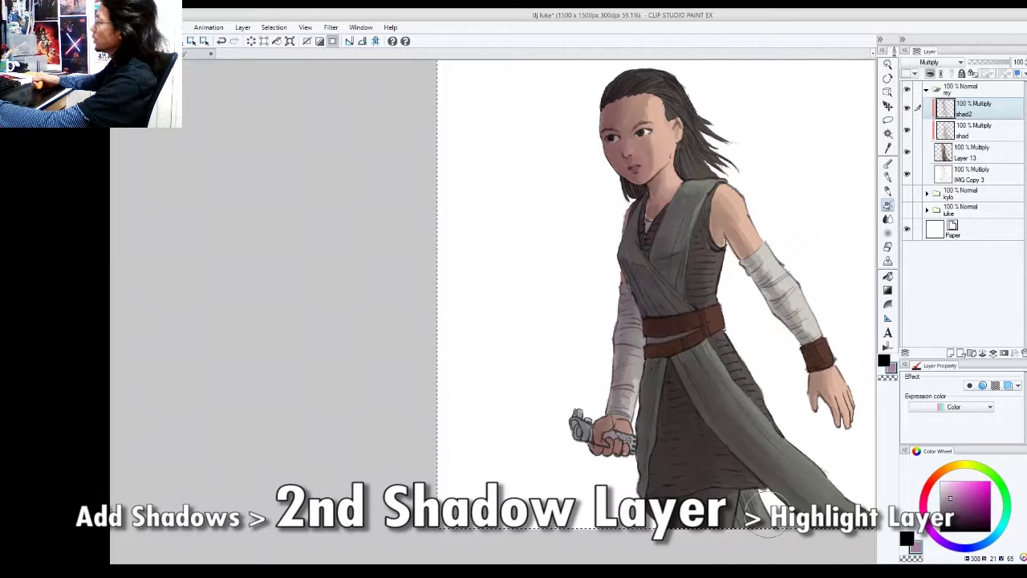
Extend the second-layer shadows over the tunic's torso and the underside of the outstretched arm
{"action": "left_click_drag", "start_coordinate": [695, 410], "coordinate": [720, 484]}
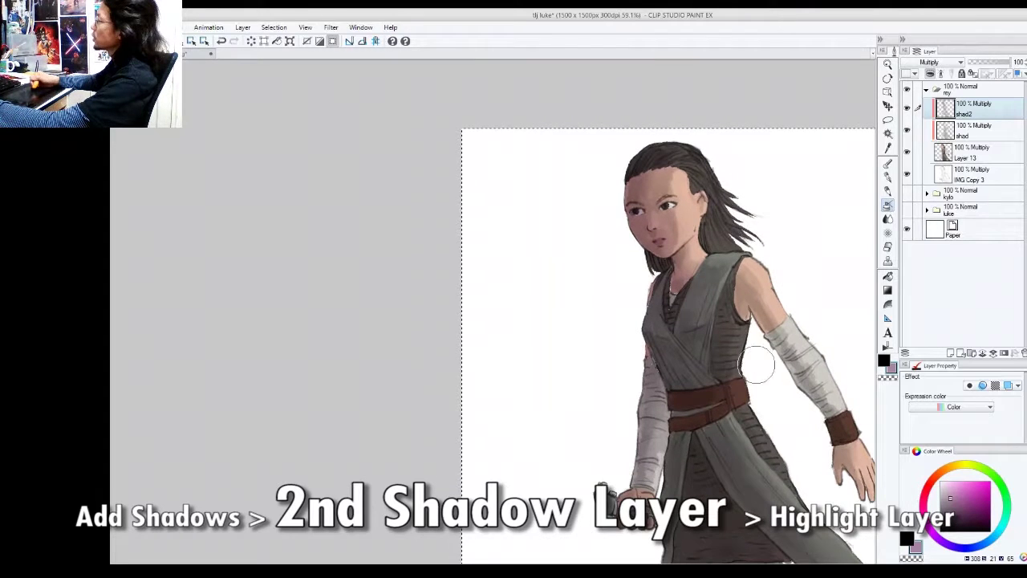
{"action": "left_click_drag", "start_coordinate": [766, 333], "coordinate": [852, 495]}
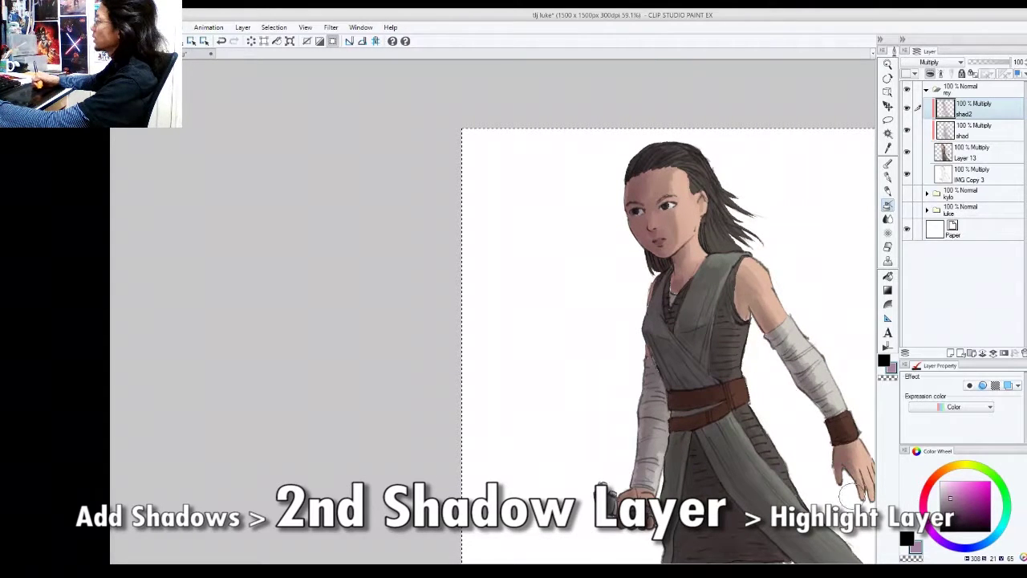
{"action": "left_click_drag", "start_coordinate": [757, 319], "coordinate": [735, 283]}
{"action": "left_click_drag", "start_coordinate": [686, 342], "coordinate": [689, 354]}
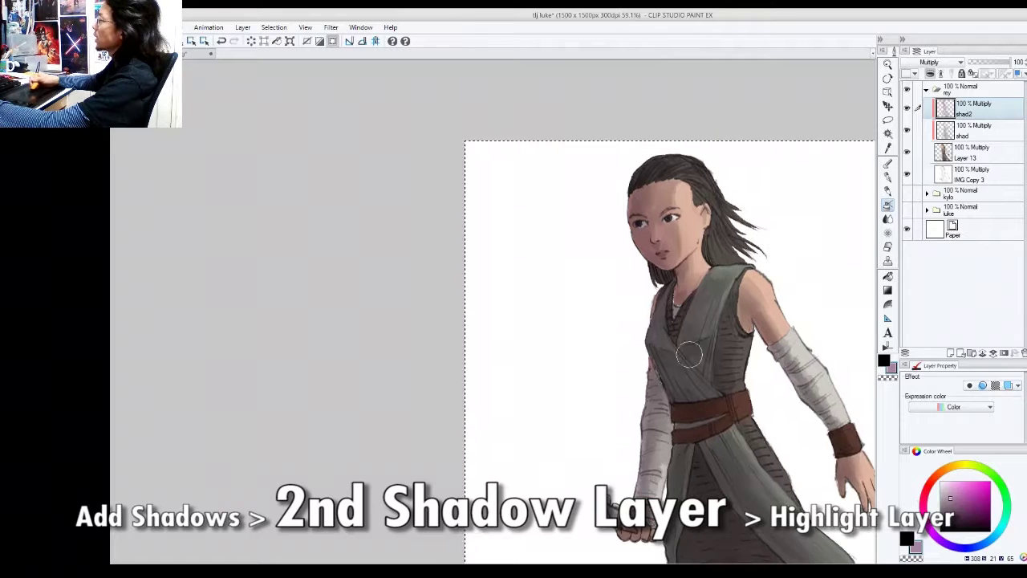
{"action": "left_click_drag", "start_coordinate": [667, 278], "coordinate": [671, 303]}
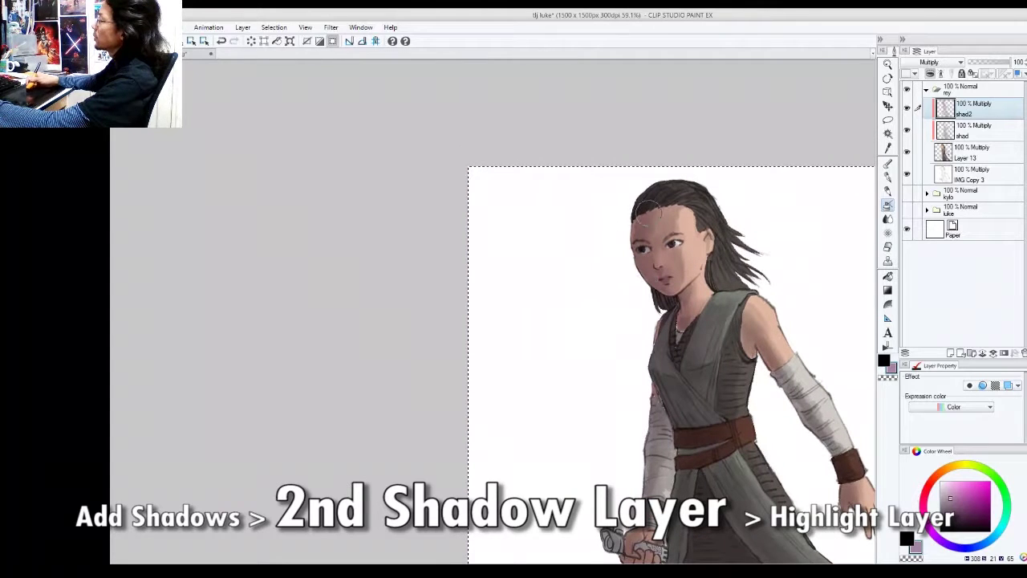
Erase the shadow from the whites of both eyes on the shad2 and shad layers
{"action": "key", "text": "ctrl+space"}
{"action": "left_click_drag", "start_coordinate": [689, 354], "coordinate": [660, 360]}
{"action": "mouse_move", "coordinate": [661, 312]}
{"action": "left_mouse_down"}
{"action": "mouse_move", "coordinate": [710, 270]}
{"action": "mouse_move", "coordinate": [743, 291]}
{"action": "left_mouse_up"}
{"action": "left_click_drag", "start_coordinate": [729, 348], "coordinate": [646, 347]}
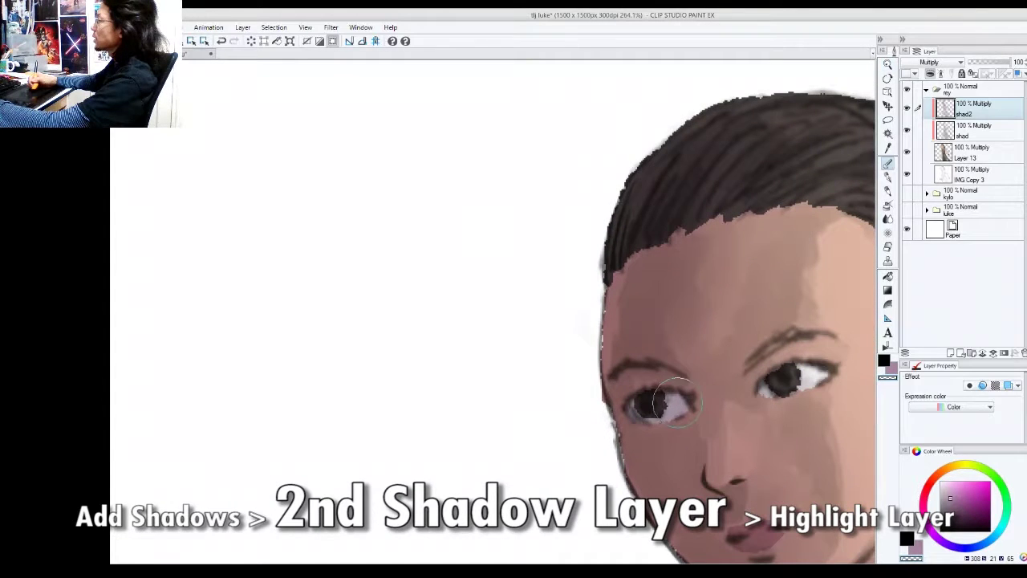
{"action": "key", "text": "bracketleft"}
{"action": "key", "text": "bracketleft"}
{"action": "mouse_move", "coordinate": [663, 405]}
{"action": "left_mouse_down"}
{"action": "mouse_move", "coordinate": [674, 404]}
{"action": "mouse_move", "coordinate": [650, 408]}
{"action": "left_mouse_up"}
{"action": "mouse_move", "coordinate": [749, 373]}
{"action": "left_mouse_down"}
{"action": "mouse_move", "coordinate": [804, 376]}
{"action": "mouse_move", "coordinate": [766, 383]}
{"action": "mouse_move", "coordinate": [798, 369]}
{"action": "left_mouse_up"}
{"action": "left_click", "coordinate": [971, 131]}
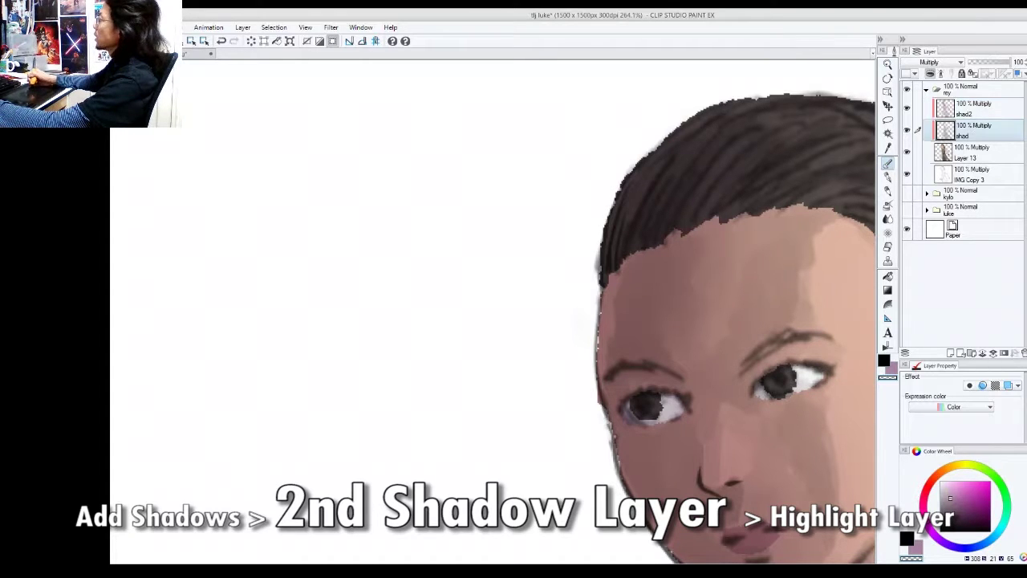
{"action": "left_click_drag", "start_coordinate": [667, 413], "coordinate": [652, 406]}
Add a new layer above shad2, set its blending mode to Overlay and name it hi
{"action": "scroll", "coordinate": [704, 405], "scroll_direction": "down", "scroll_amount": 4}
{"action": "left_click_drag", "start_coordinate": [784, 429], "coordinate": [717, 371]}
{"action": "scroll", "coordinate": [722, 373], "scroll_direction": "down", "scroll_amount": 2}
{"action": "left_click_drag", "start_coordinate": [744, 415], "coordinate": [728, 296]}
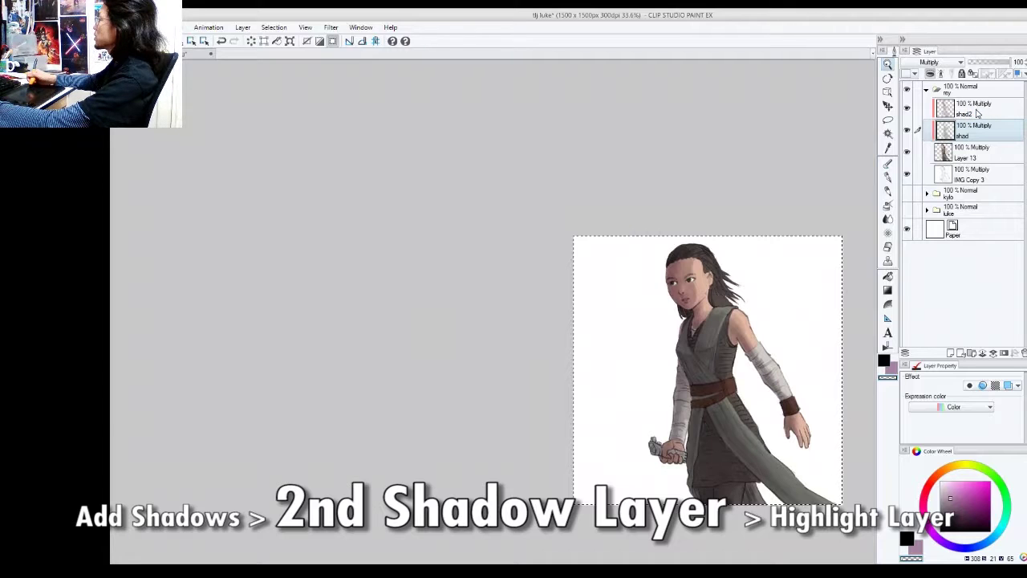
{"action": "key", "text": "ctrl+shift+n"}
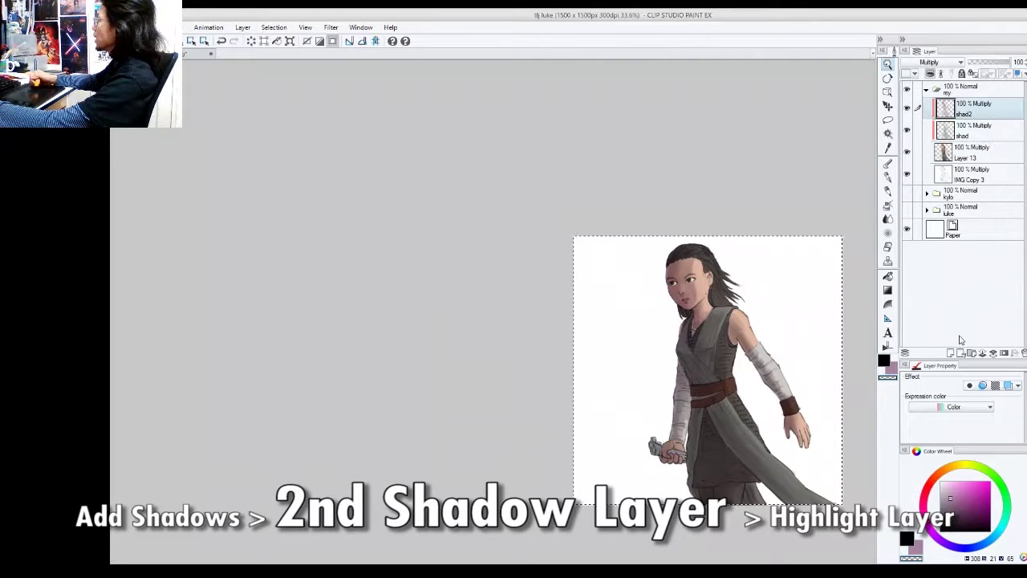
{"action": "left_click", "coordinate": [939, 62]}
{"action": "left_click", "coordinate": [940, 181]}
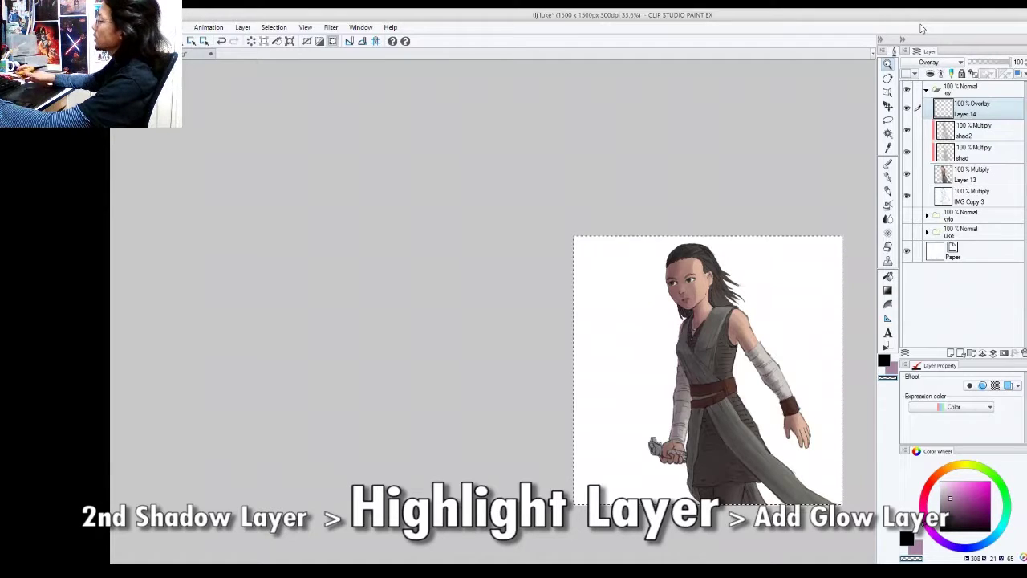
{"action": "type", "text": "hi"}
{"action": "key", "text": "Return"}
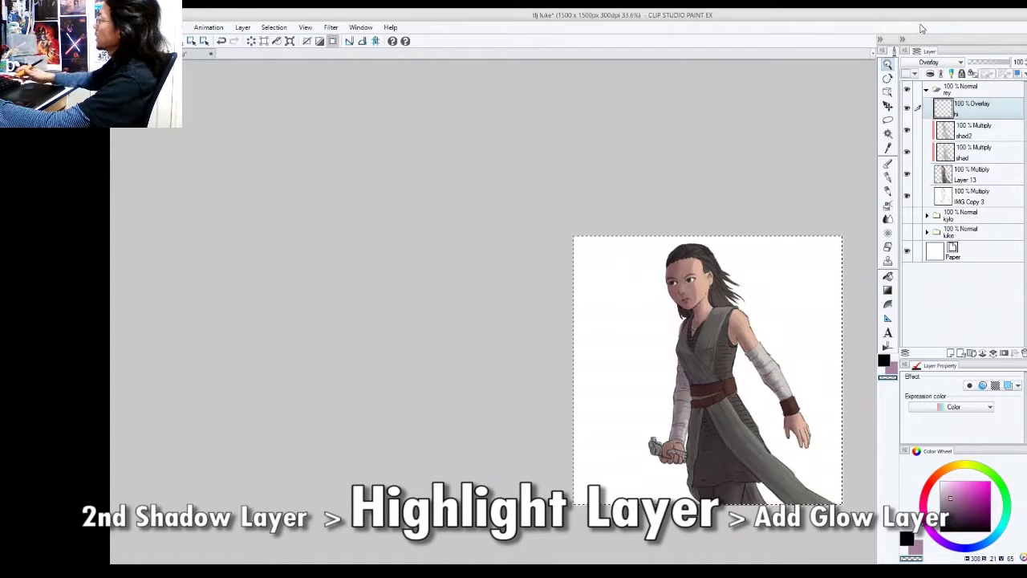
Choose a pale cyan highlight colour with hue 179, saturation 8 and value 89
{"action": "left_click_drag", "start_coordinate": [734, 265], "coordinate": [788, 280]}
{"action": "left_click", "coordinate": [940, 490]}
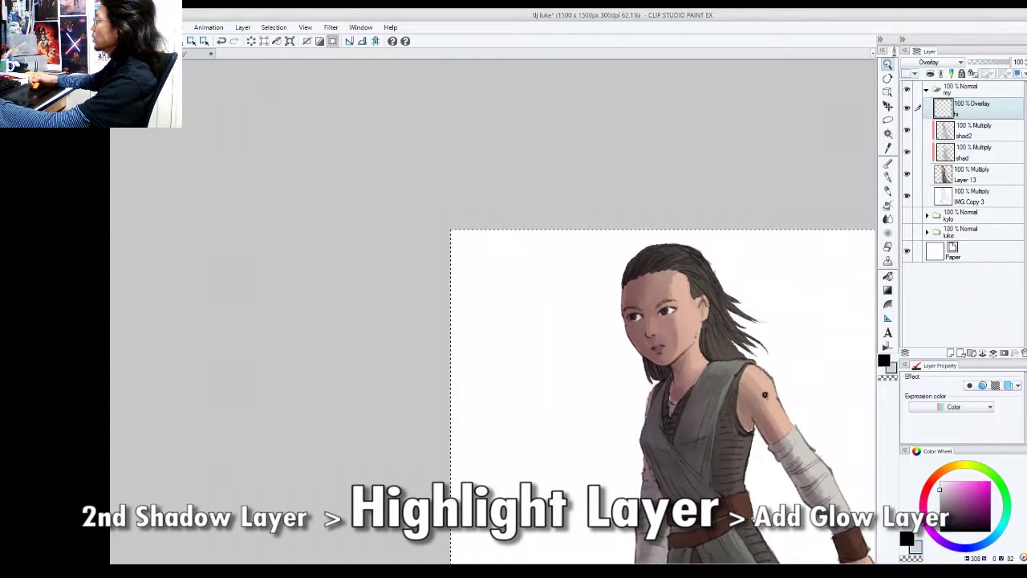
{"action": "left_click", "coordinate": [763, 401]}
{"action": "left_click", "coordinate": [765, 385], "text": "alt"}
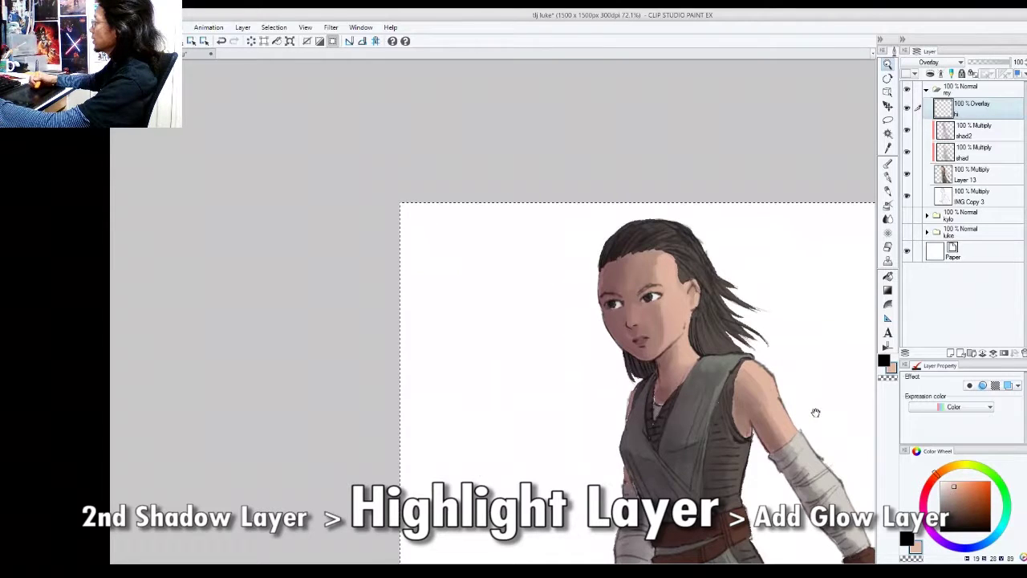
{"action": "left_click_drag", "start_coordinate": [813, 412], "coordinate": [786, 291]}
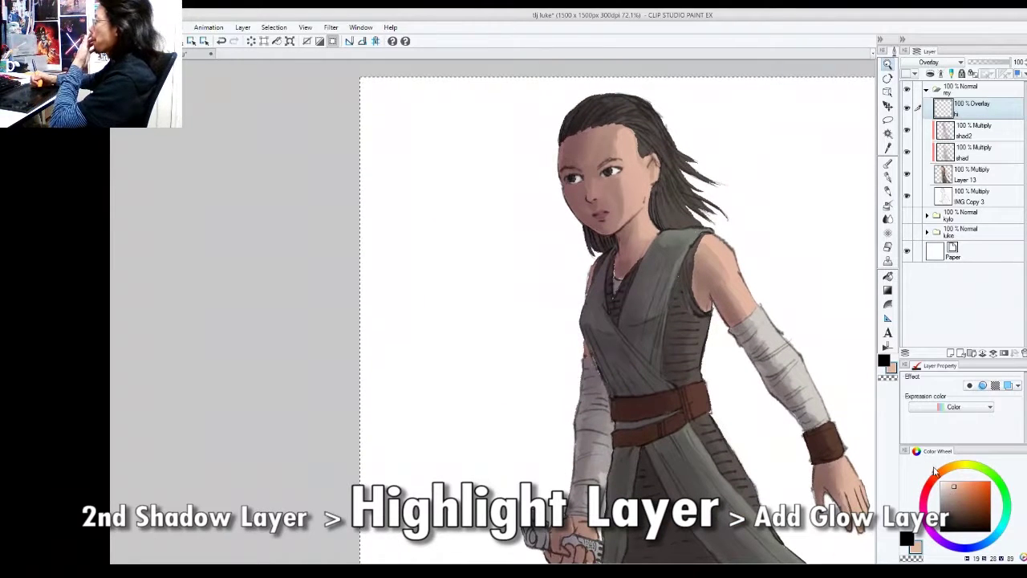
{"action": "left_click", "coordinate": [1002, 529]}
{"action": "left_click", "coordinate": [945, 490]}
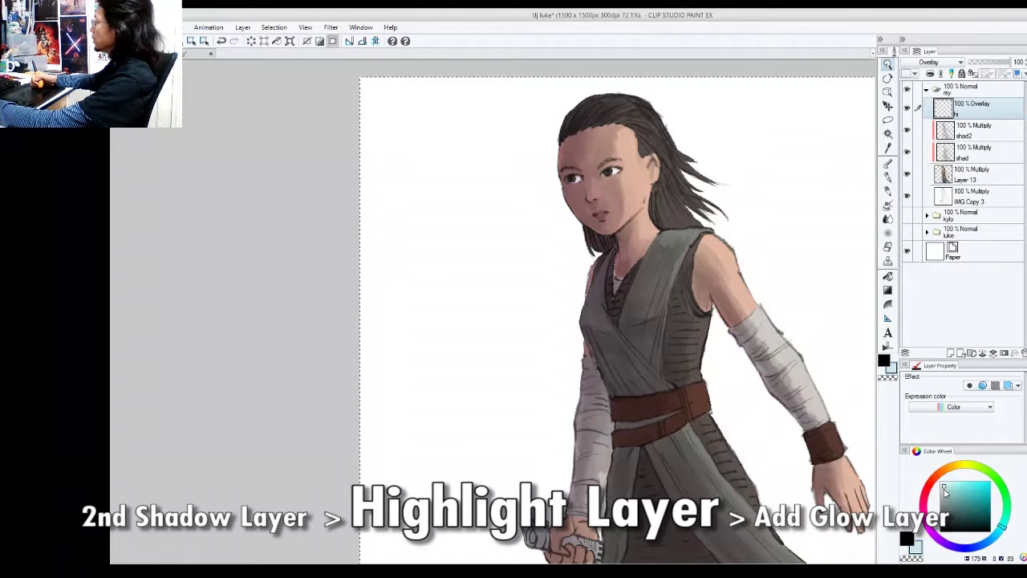
Airbrush soft highlights on the hi layer over the lit side of the face, the shoulder and the outstretched arm
{"action": "left_click_drag", "start_coordinate": [708, 211], "coordinate": [722, 211]}
{"action": "left_click_drag", "start_coordinate": [626, 136], "coordinate": [700, 250]}
{"action": "key", "text": "p"}
{"action": "key", "text": "b"}
{"action": "left_click_drag", "start_coordinate": [736, 245], "coordinate": [766, 318]}
{"action": "left_click_drag", "start_coordinate": [704, 259], "coordinate": [720, 303]}
{"action": "mouse_move", "coordinate": [827, 397]}
{"action": "left_mouse_down"}
{"action": "mouse_move", "coordinate": [771, 367]}
{"action": "mouse_move", "coordinate": [718, 300]}
{"action": "left_mouse_up"}
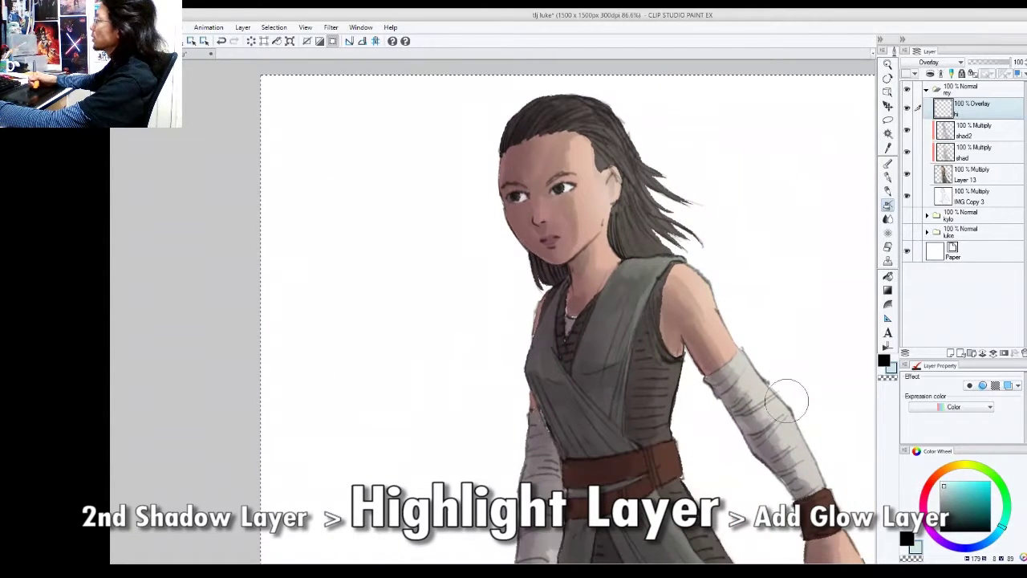
{"action": "left_click_drag", "start_coordinate": [785, 398], "coordinate": [728, 318]}
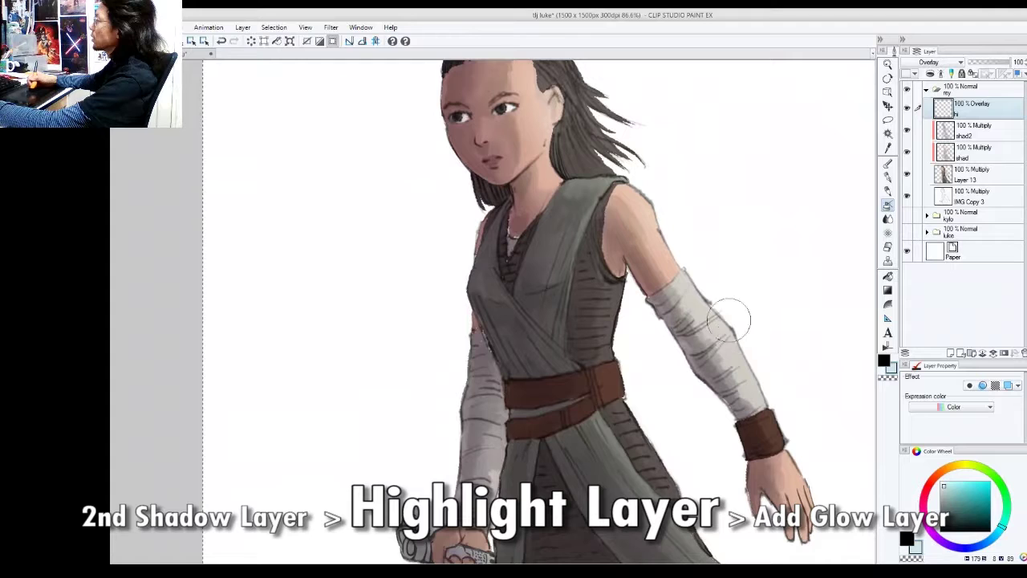
Clip the hi layer to the layer below and airbrush highlights on the outstretched hand and the flowing lower cloth
{"action": "left_click", "coordinate": [930, 73]}
{"action": "left_click_drag", "start_coordinate": [770, 337], "coordinate": [763, 300]}
{"action": "left_click_drag", "start_coordinate": [777, 435], "coordinate": [812, 460]}
{"action": "mouse_move", "coordinate": [648, 386]}
{"action": "left_mouse_down"}
{"action": "mouse_move", "coordinate": [688, 481]}
{"action": "mouse_move", "coordinate": [675, 374]}
{"action": "left_mouse_up"}
{"action": "left_click_drag", "start_coordinate": [642, 325], "coordinate": [703, 418]}
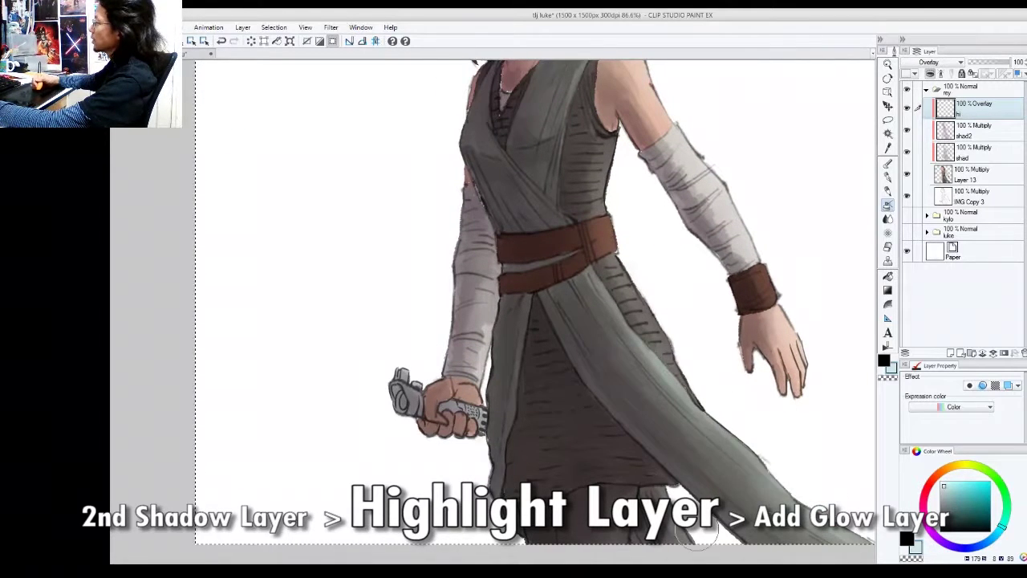
{"action": "mouse_move", "coordinate": [717, 416]}
{"action": "left_mouse_down"}
{"action": "mouse_move", "coordinate": [762, 493]}
{"action": "mouse_move", "coordinate": [825, 563]}
{"action": "left_mouse_up"}
Brush finer highlights onto the forehead, temple, cheek and neck
{"action": "scroll", "coordinate": [695, 264], "scroll_direction": "up", "scroll_amount": 3}
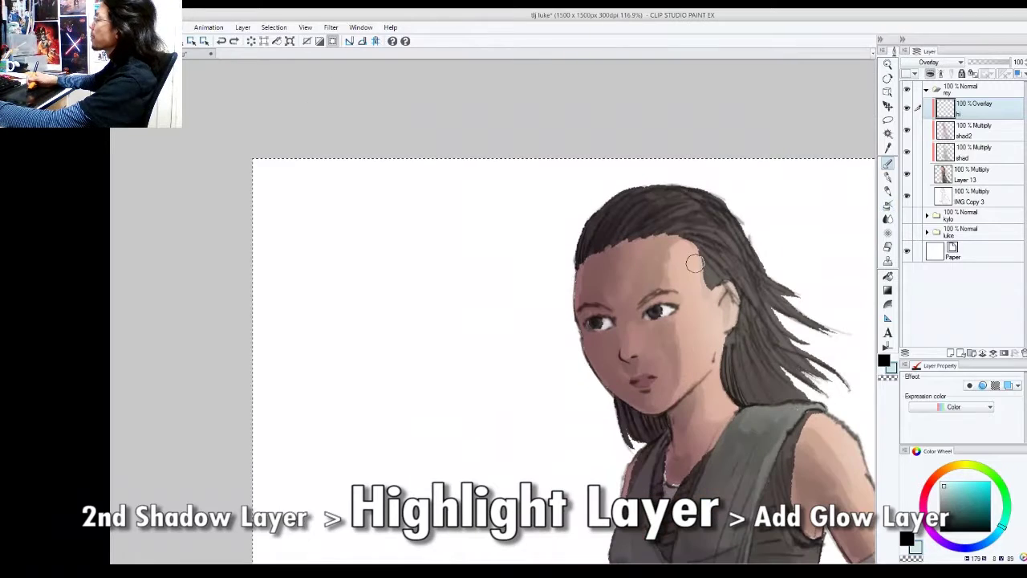
{"action": "mouse_move", "coordinate": [693, 243]}
{"action": "left_mouse_down"}
{"action": "mouse_move", "coordinate": [697, 287]}
{"action": "mouse_move", "coordinate": [690, 250]}
{"action": "mouse_move", "coordinate": [686, 276]}
{"action": "mouse_move", "coordinate": [706, 314]}
{"action": "left_mouse_up"}
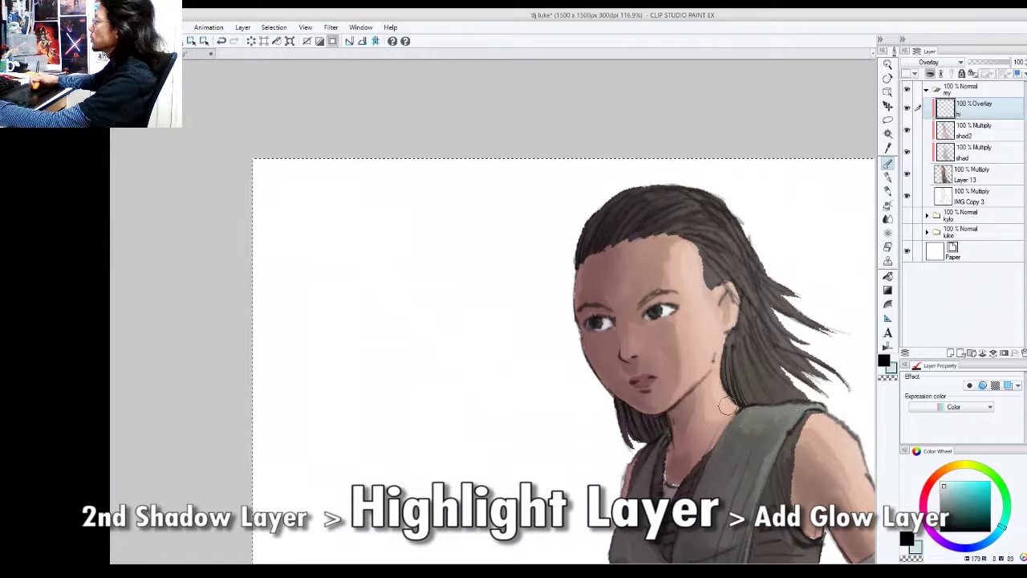
{"action": "left_click_drag", "start_coordinate": [744, 367], "coordinate": [760, 387]}
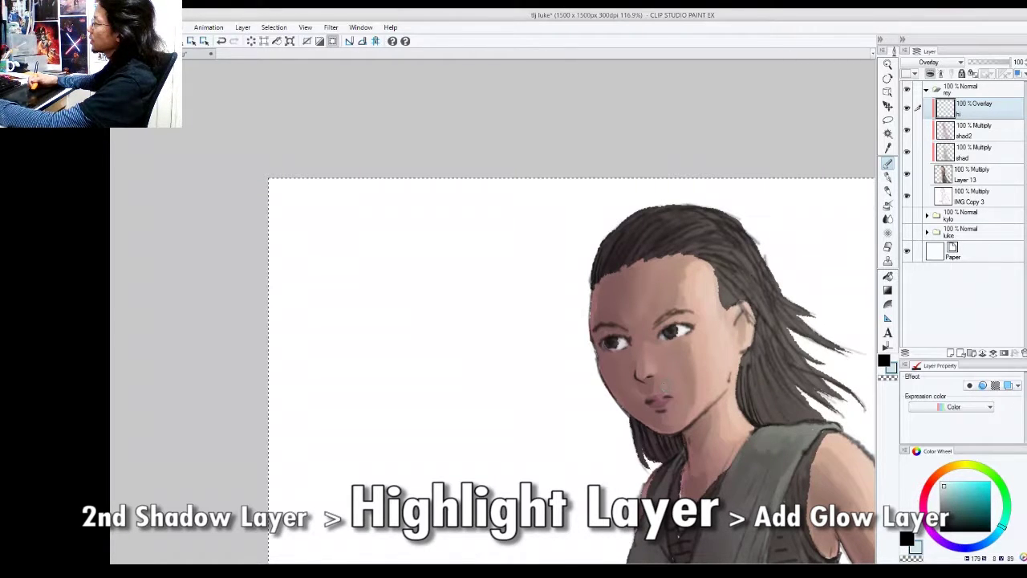
{"action": "left_click_drag", "start_coordinate": [739, 364], "coordinate": [721, 366]}
Paint thin highlight strands in the loose hair behind the ear and across the top of the head
{"action": "mouse_move", "coordinate": [775, 340]}
{"action": "left_mouse_down"}
{"action": "mouse_move", "coordinate": [726, 292]}
{"action": "mouse_move", "coordinate": [775, 367]}
{"action": "left_mouse_up"}
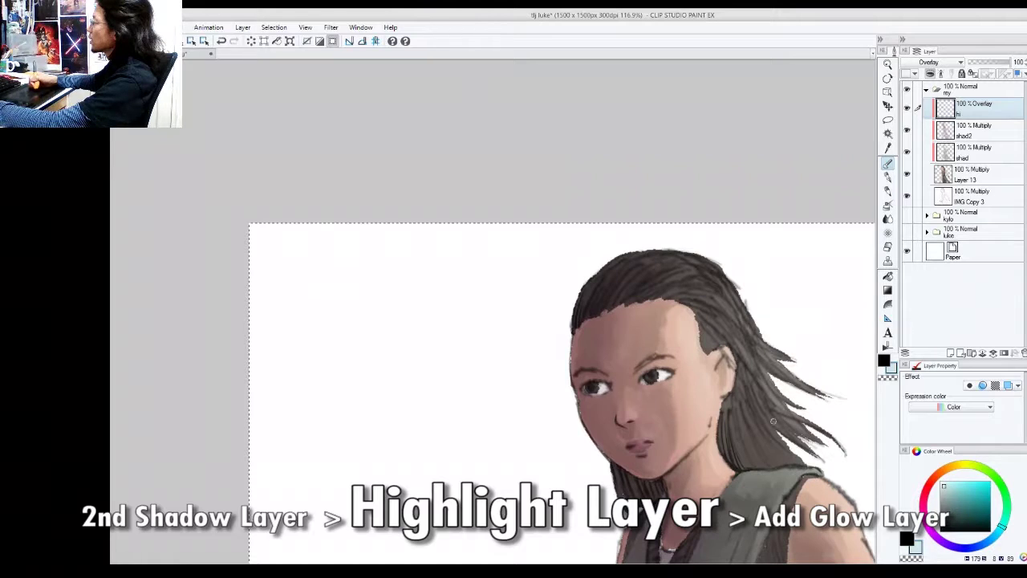
{"action": "left_click_drag", "start_coordinate": [771, 442], "coordinate": [803, 478]}
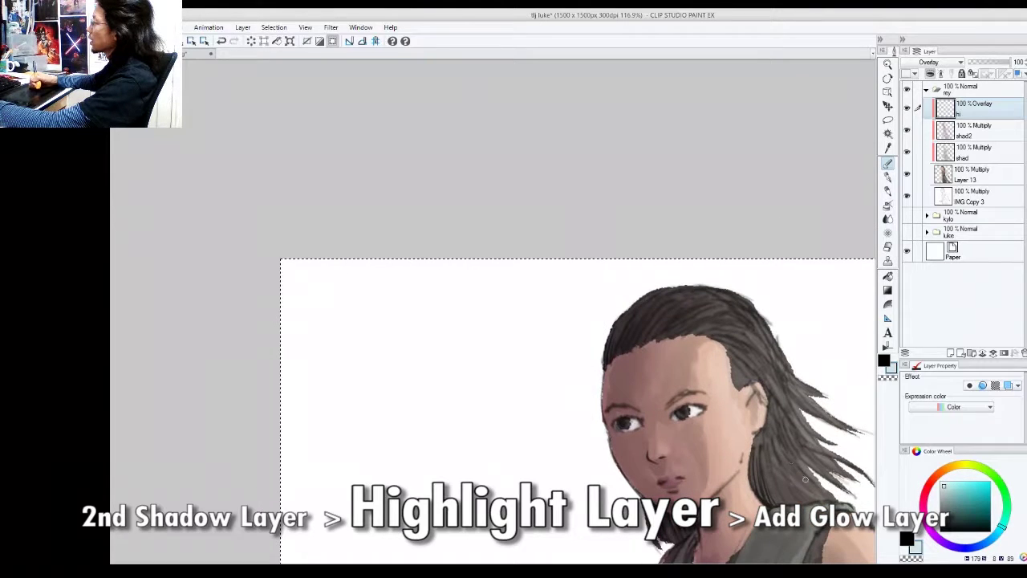
{"action": "left_click_drag", "start_coordinate": [739, 340], "coordinate": [758, 383]}
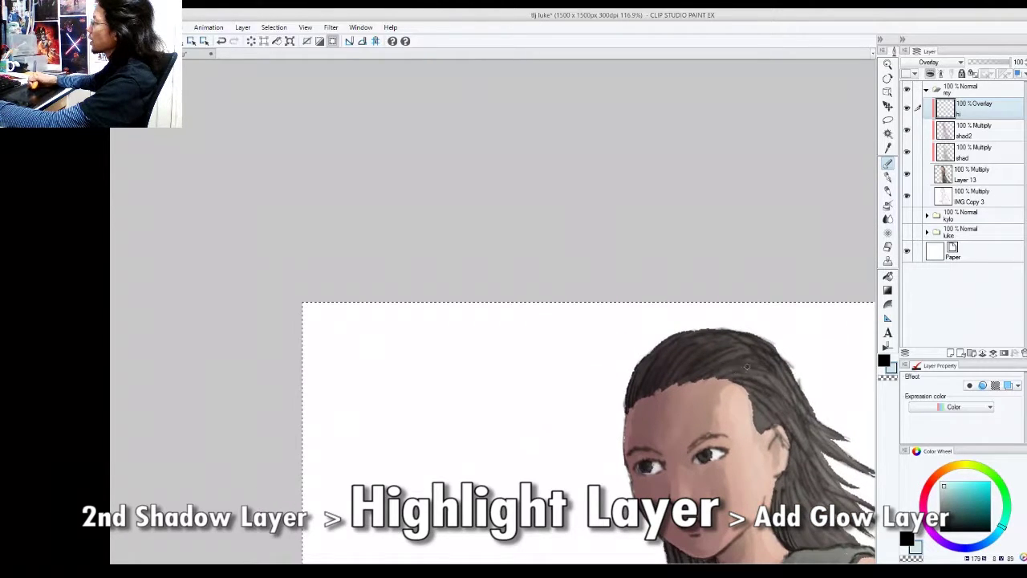
{"action": "left_click_drag", "start_coordinate": [787, 360], "coordinate": [665, 142]}
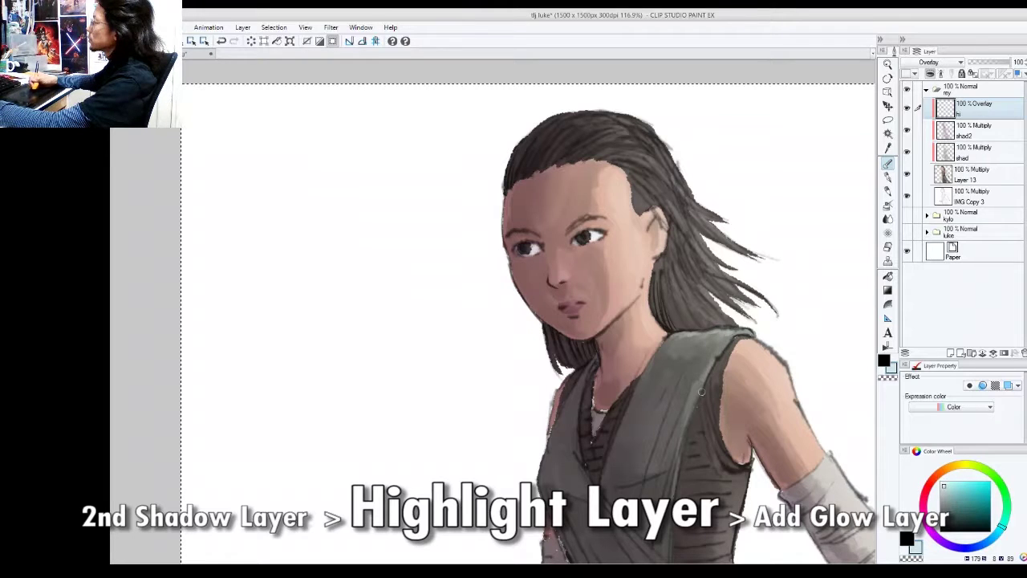
Strengthen the highlights on the tunic's shoulder, then airbrush soft light over the upper arm, forehead and cheek
{"action": "left_click_drag", "start_coordinate": [756, 365], "coordinate": [728, 326]}
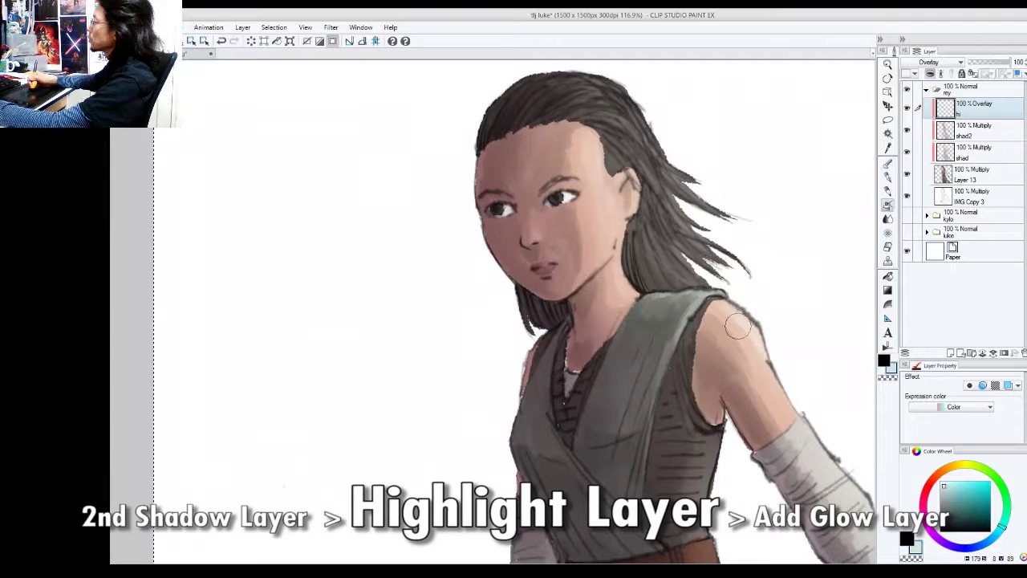
{"action": "mouse_move", "coordinate": [774, 371]}
{"action": "left_mouse_down"}
{"action": "mouse_move", "coordinate": [726, 331]}
{"action": "mouse_move", "coordinate": [739, 346]}
{"action": "left_mouse_up"}
{"action": "key", "text": "j"}
{"action": "left_click_drag", "start_coordinate": [590, 206], "coordinate": [678, 319]}
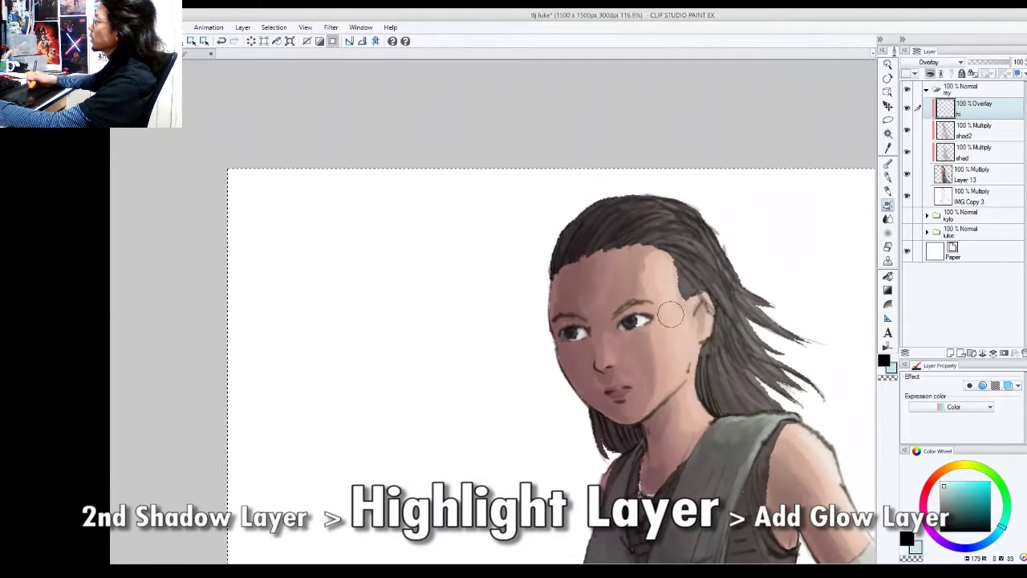
{"action": "left_click_drag", "start_coordinate": [660, 262], "coordinate": [682, 313]}
{"action": "key", "text": "p"}
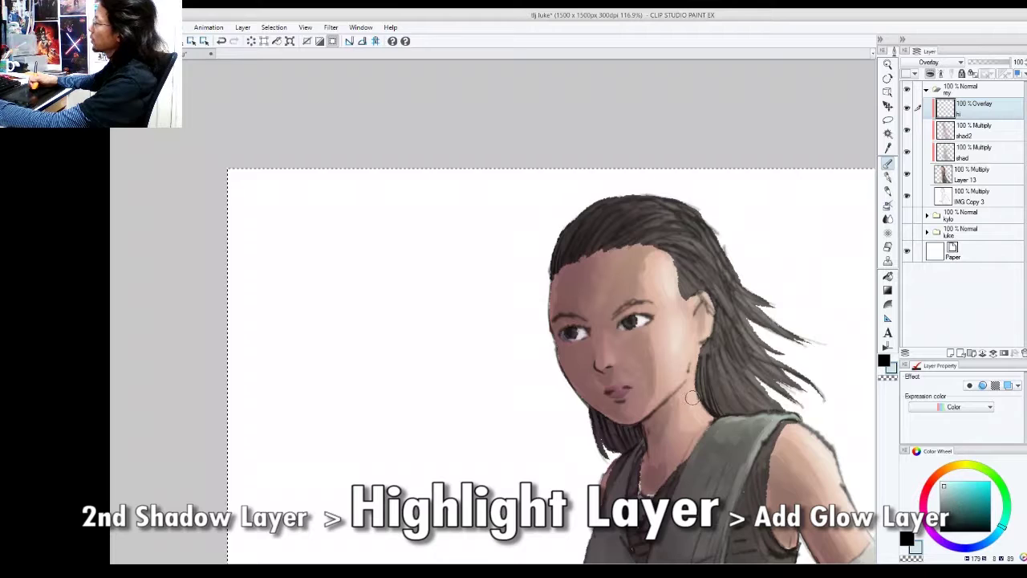
{"action": "key", "text": "b"}
Brush highlights along the lit edge and folds of the outstretched forearm's wraps
{"action": "left_click_drag", "start_coordinate": [750, 373], "coordinate": [654, 279]}
{"action": "left_click_drag", "start_coordinate": [756, 398], "coordinate": [706, 401]}
{"action": "left_click_drag", "start_coordinate": [781, 441], "coordinate": [720, 369]}
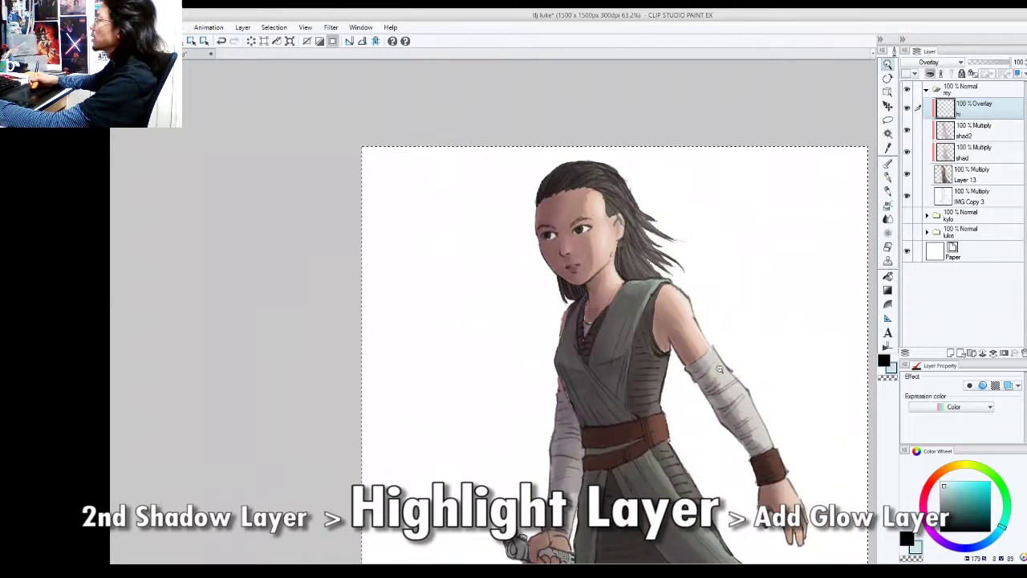
{"action": "scroll", "coordinate": [720, 368], "scroll_direction": "up", "scroll_amount": 2}
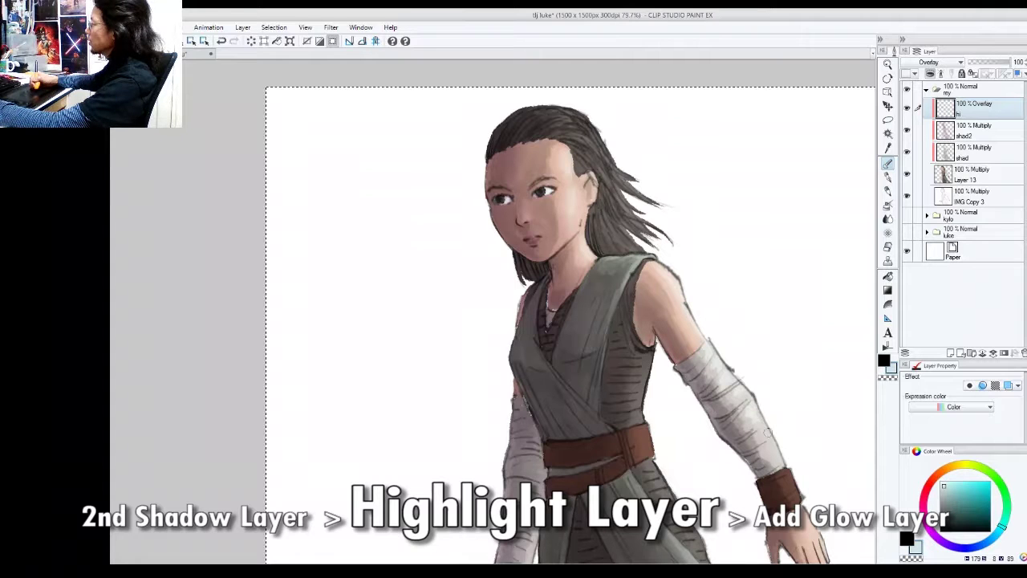
{"action": "left_click_drag", "start_coordinate": [784, 471], "coordinate": [774, 449]}
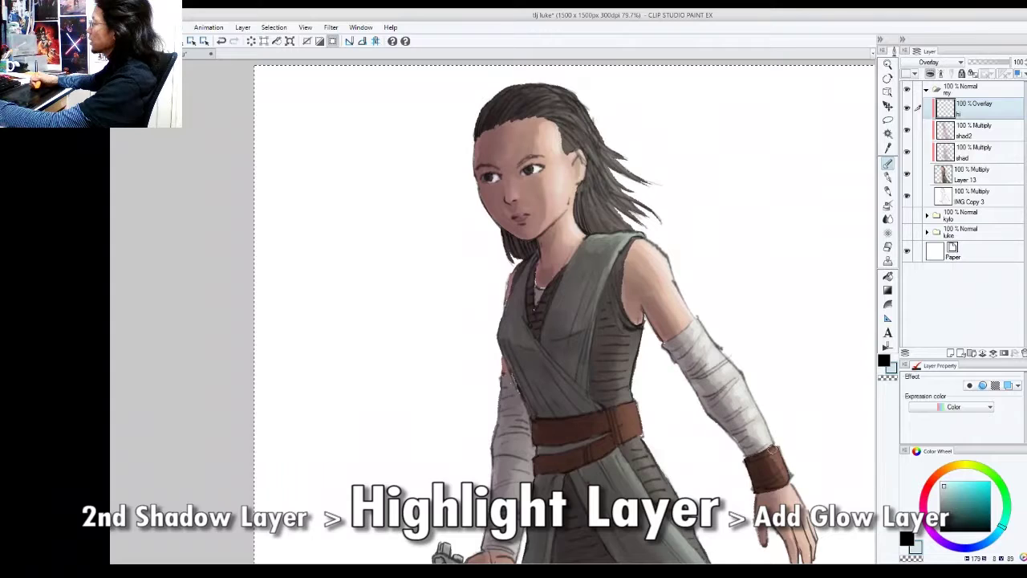
{"action": "scroll", "coordinate": [772, 451], "scroll_direction": "up", "scroll_amount": 2}
{"action": "left_click_drag", "start_coordinate": [746, 427], "coordinate": [782, 448]}
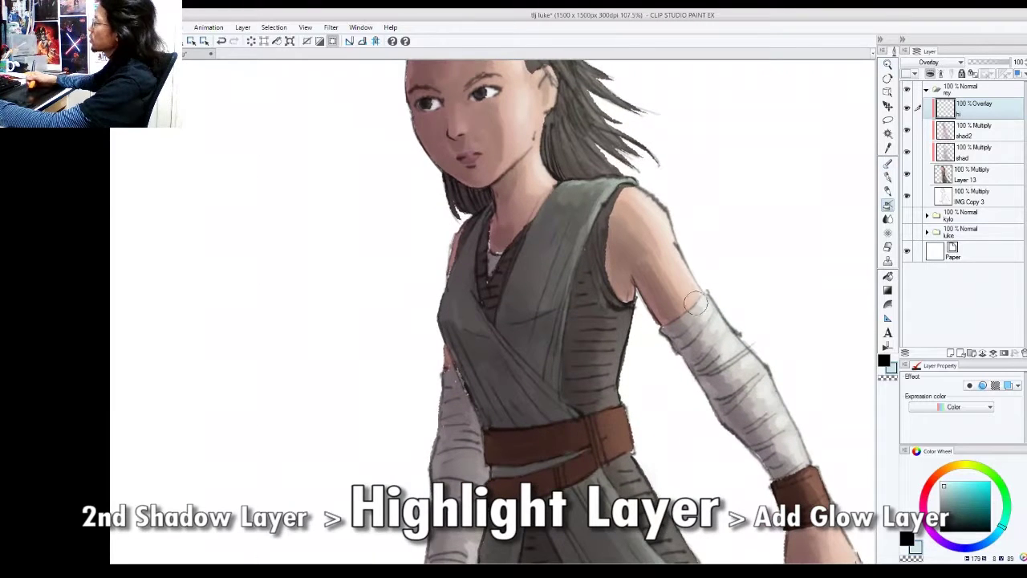
Brush highlights onto the lit end of the belt, the brown wrist cuff and the back of the outstretched hand
{"action": "key", "text": "b"}
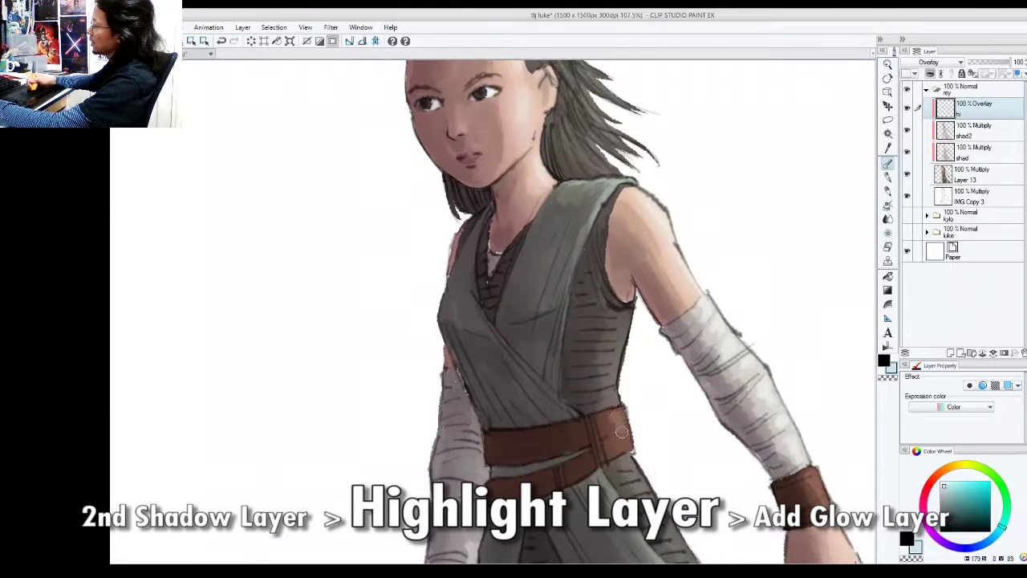
{"action": "key", "text": "h"}
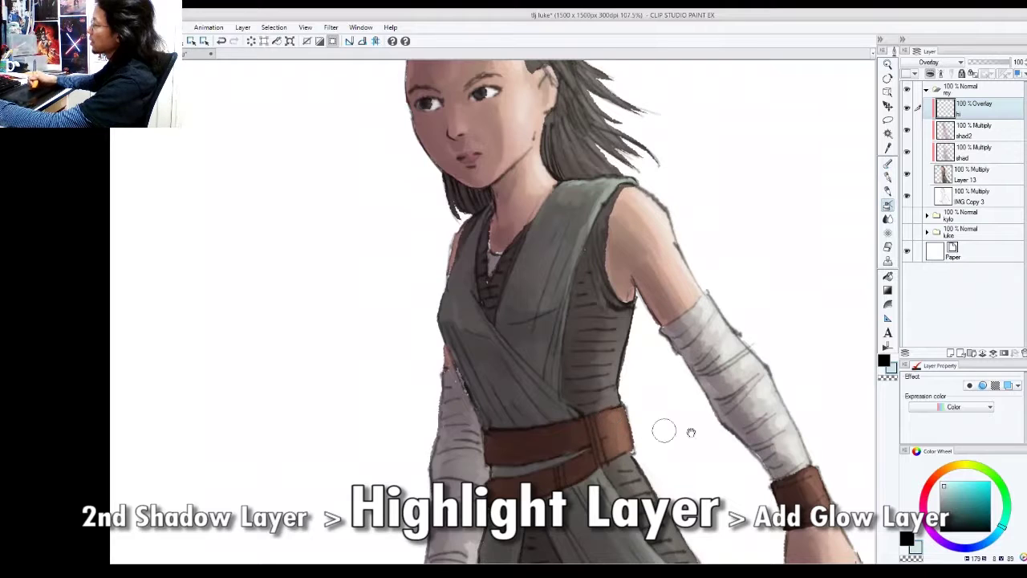
{"action": "left_click_drag", "start_coordinate": [653, 426], "coordinate": [623, 395]}
{"action": "key", "text": "p"}
{"action": "left_click_drag", "start_coordinate": [792, 451], "coordinate": [763, 383]}
{"action": "key", "text": "h"}
{"action": "key", "text": "p"}
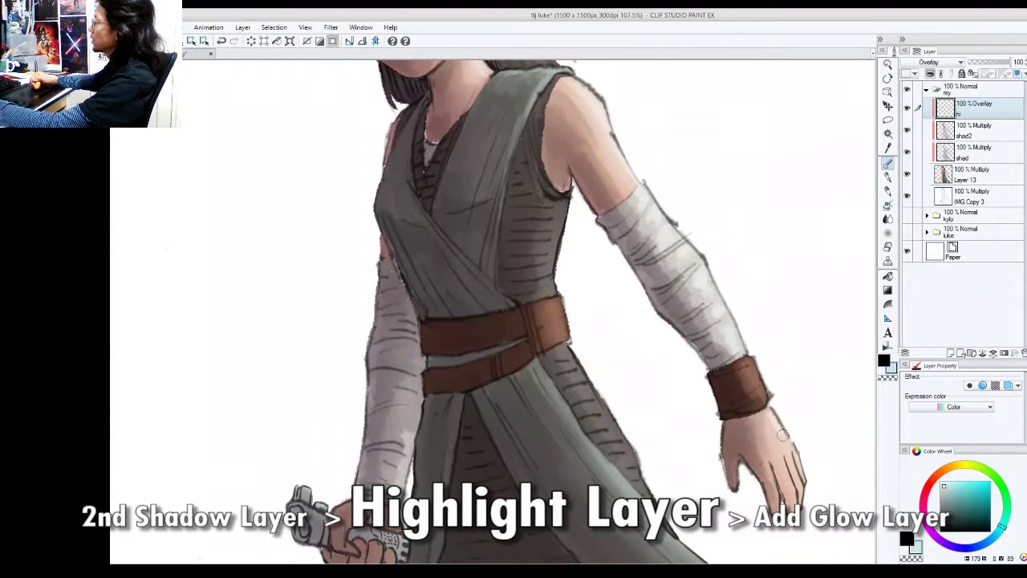
{"action": "key", "text": "ctrl+z"}
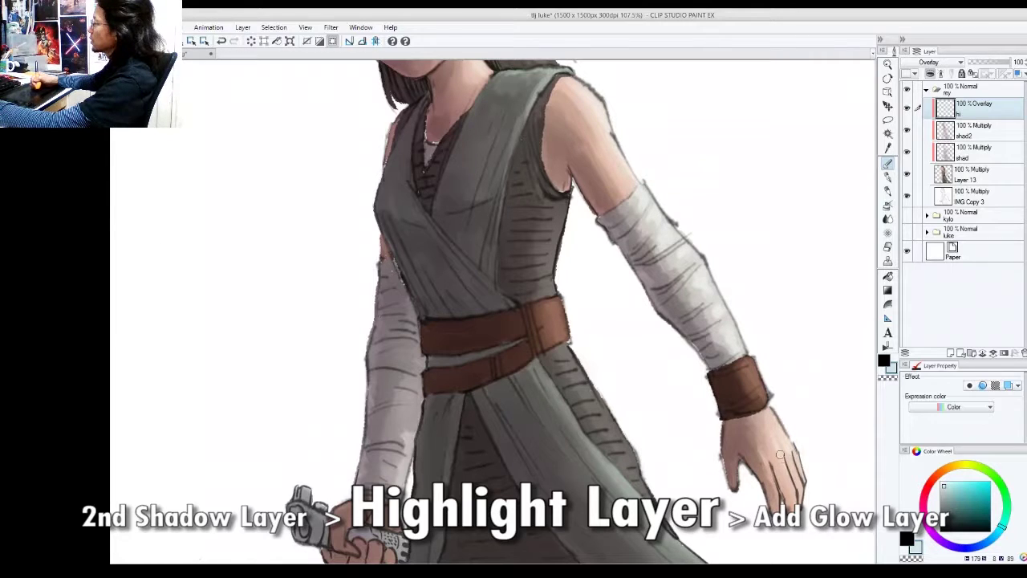
{"action": "left_click_drag", "start_coordinate": [770, 429], "coordinate": [873, 460]}
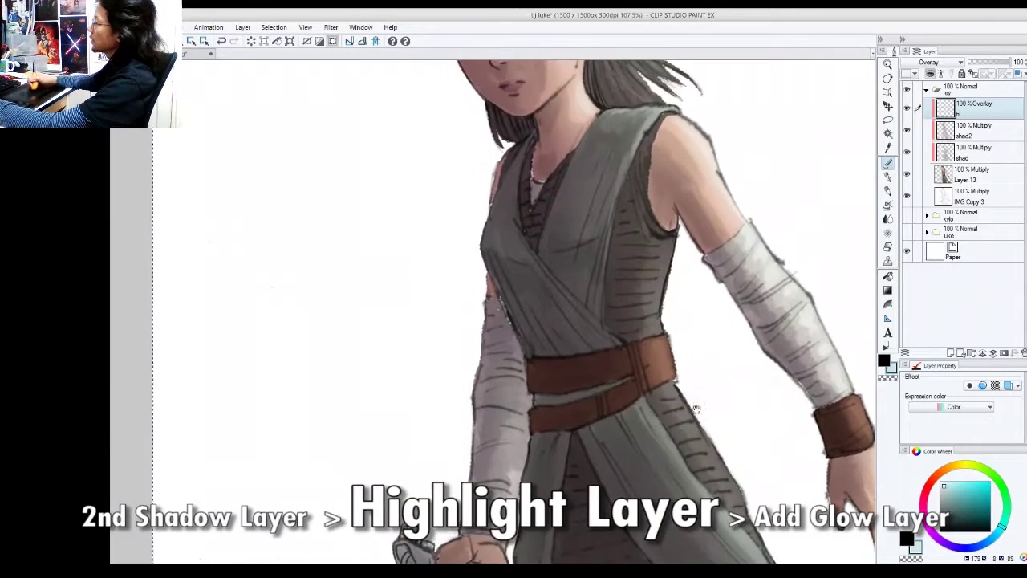
{"action": "left_click_drag", "start_coordinate": [583, 221], "coordinate": [626, 277]}
{"action": "left_click_drag", "start_coordinate": [710, 300], "coordinate": [727, 301]}
{"action": "key", "text": "j"}
{"action": "left_click", "coordinate": [710, 324], "text": "alt"}
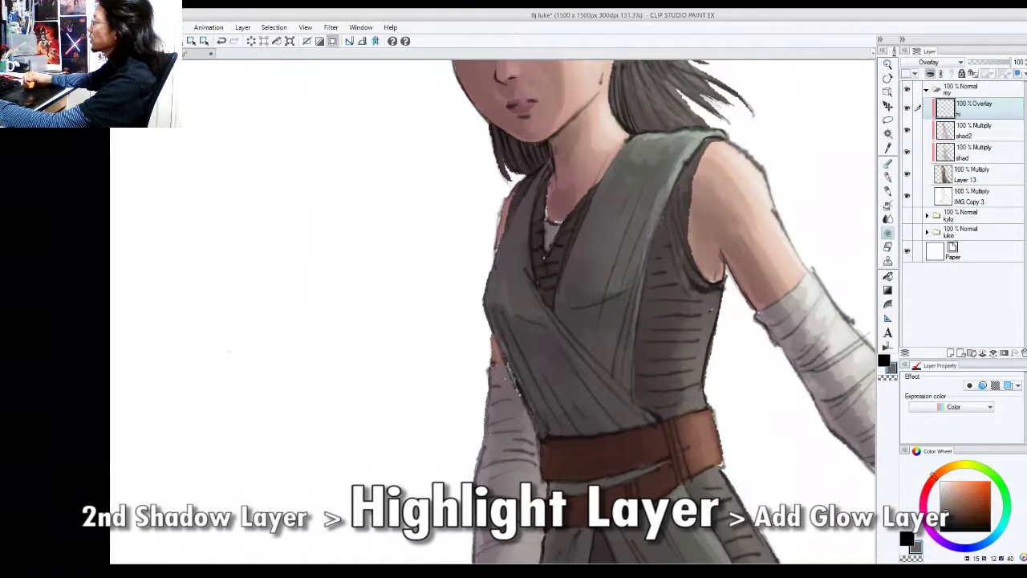
{"action": "left_click_drag", "start_coordinate": [690, 307], "coordinate": [722, 297]}
{"action": "key", "text": "ctrl+z"}
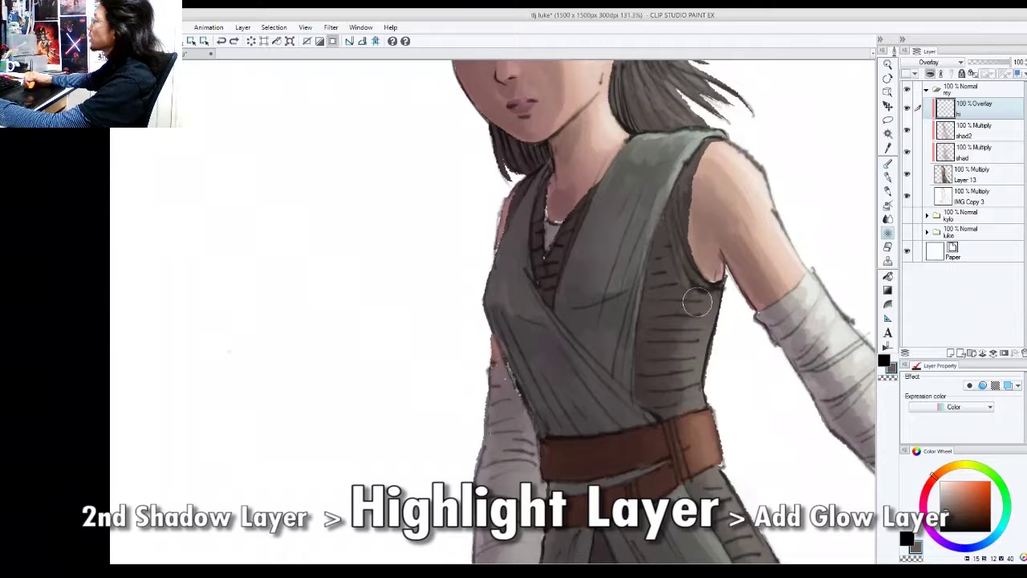
{"action": "left_click", "coordinate": [943, 490]}
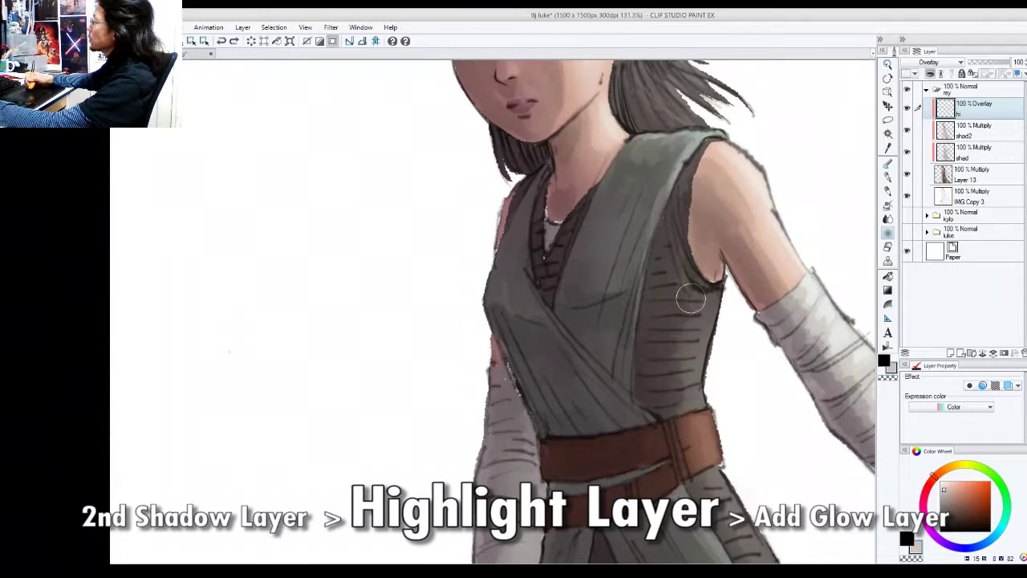
{"action": "left_click", "coordinate": [710, 329], "text": "alt"}
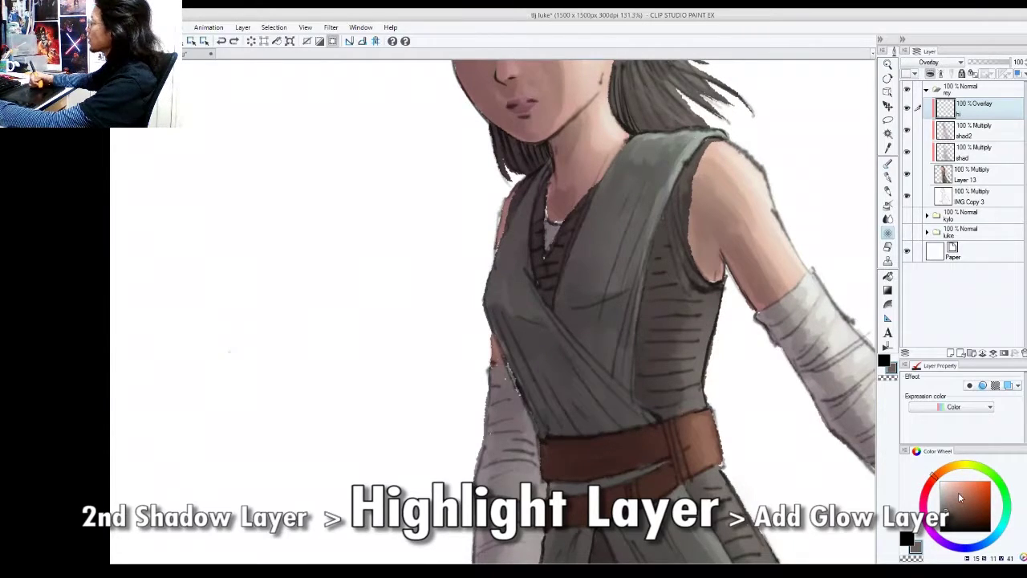
{"action": "left_click_drag", "start_coordinate": [711, 312], "coordinate": [725, 329]}
{"action": "key", "text": "ctrl+z"}
Brush highlights along the side of the ribbed undershirt below the armhole, switching to a light neutral grey
{"action": "left_click", "coordinate": [709, 314], "text": "alt"}
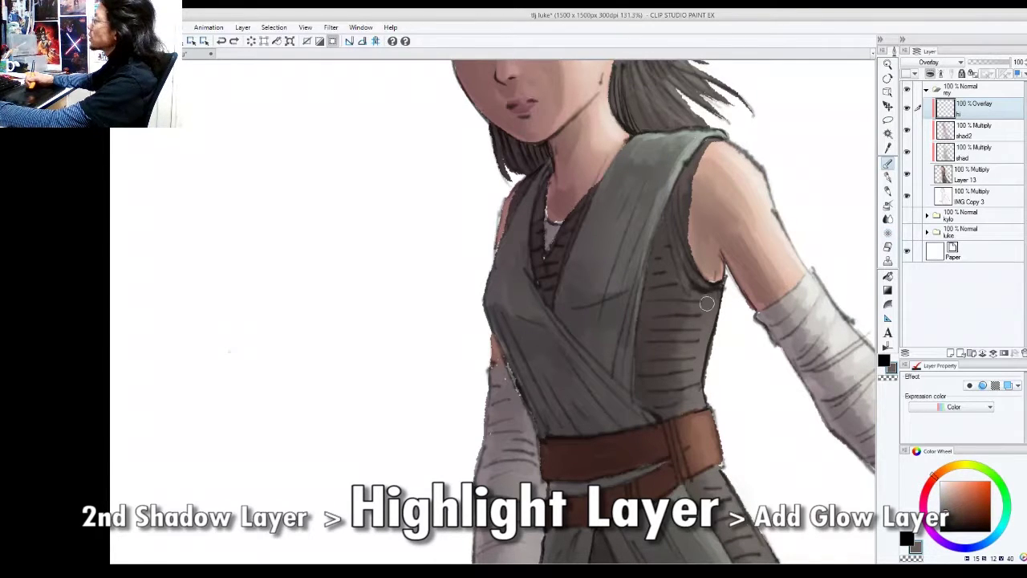
{"action": "left_click_drag", "start_coordinate": [711, 314], "coordinate": [702, 292]}
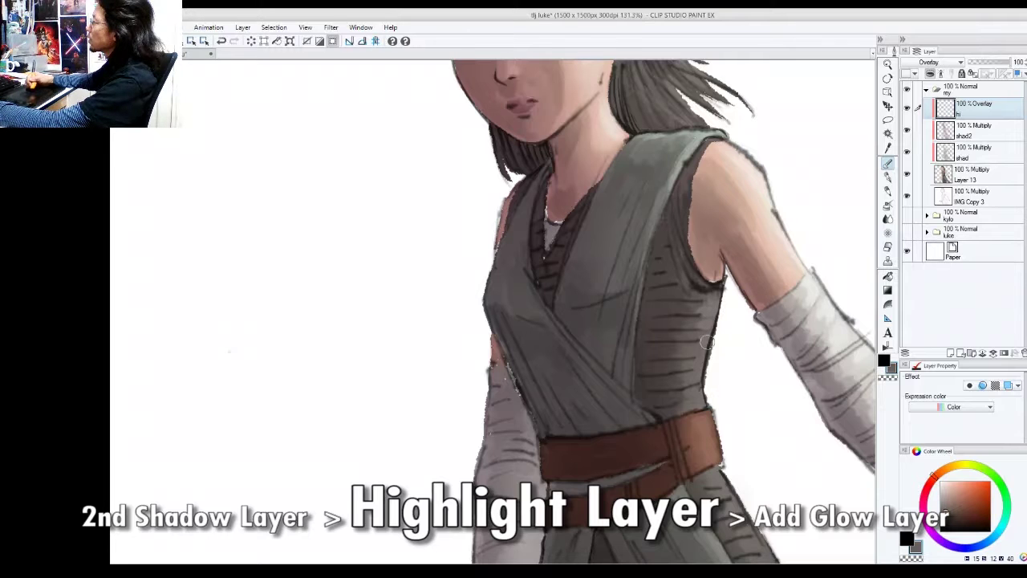
{"action": "scroll", "coordinate": [696, 368], "scroll_direction": "down", "scroll_amount": 4}
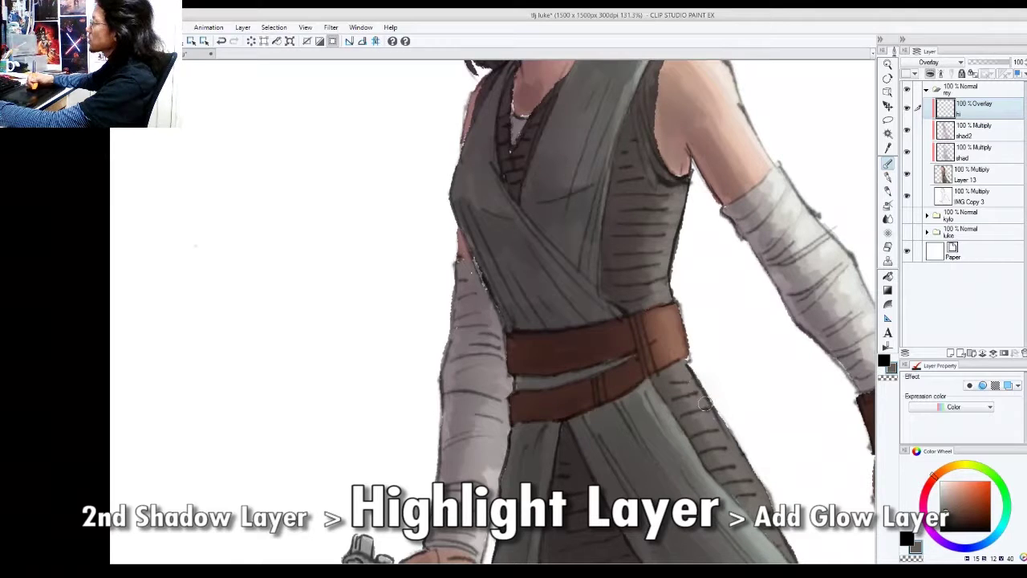
{"action": "left_click_drag", "start_coordinate": [946, 506], "coordinate": [939, 490]}
{"action": "left_click_drag", "start_coordinate": [657, 208], "coordinate": [713, 277]}
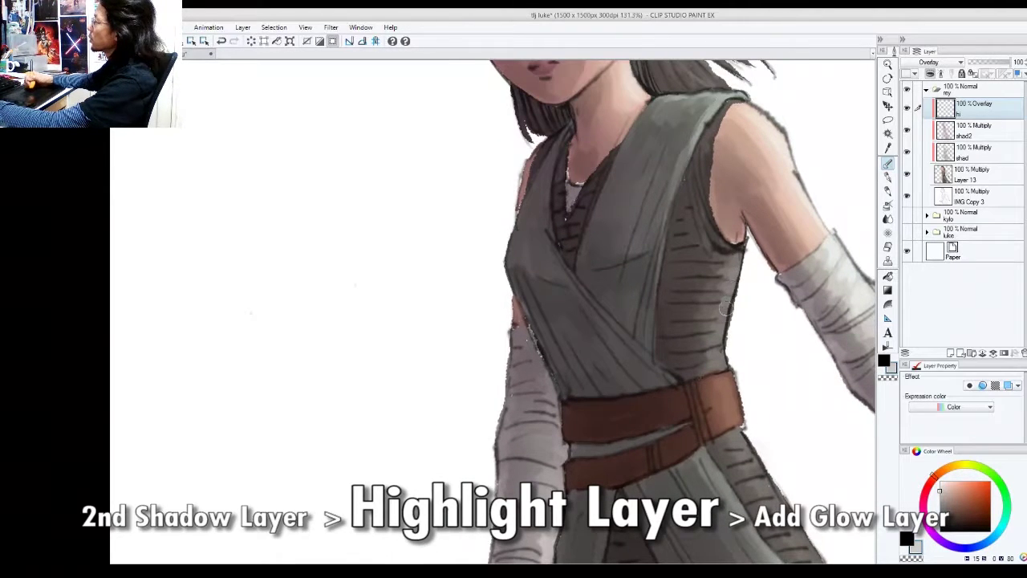
{"action": "scroll", "coordinate": [737, 397], "scroll_direction": "down", "scroll_amount": 2}
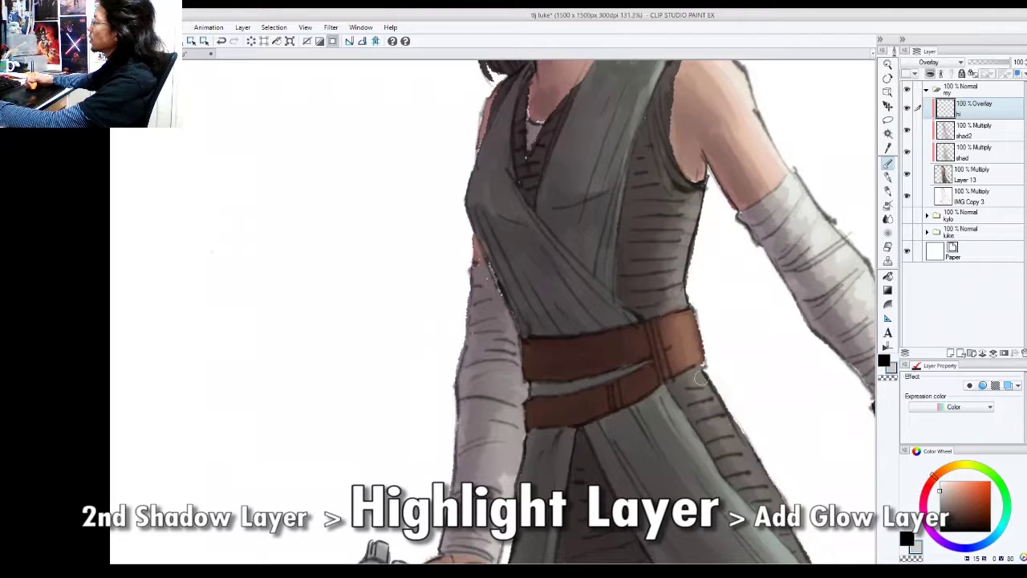
Paint light grey highlights along the outer edge of the ribbed skirt from the belt to the sash
{"action": "scroll", "coordinate": [713, 409], "scroll_direction": "down", "scroll_amount": 2}
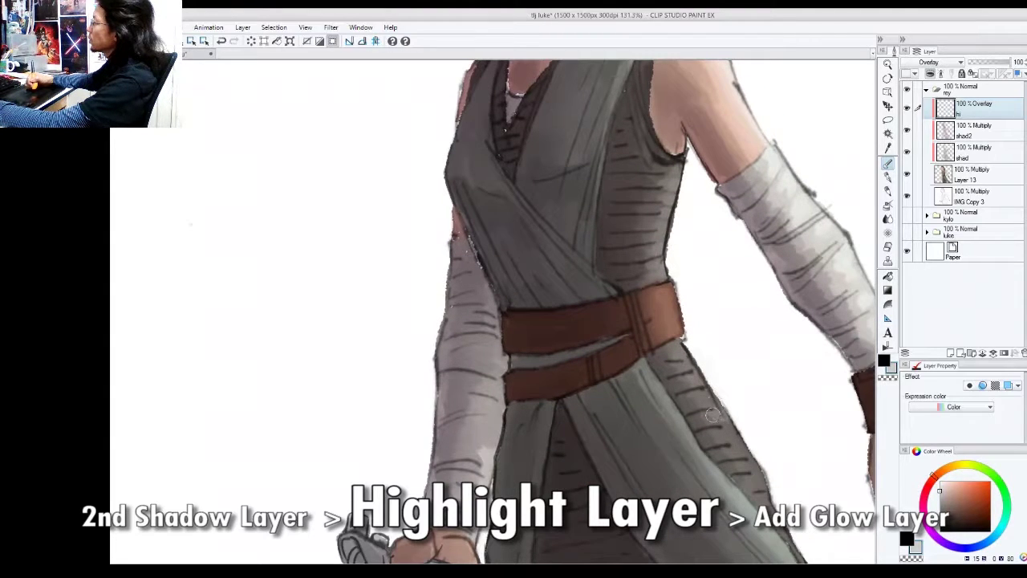
{"action": "scroll", "coordinate": [702, 398], "scroll_direction": "down", "scroll_amount": 2}
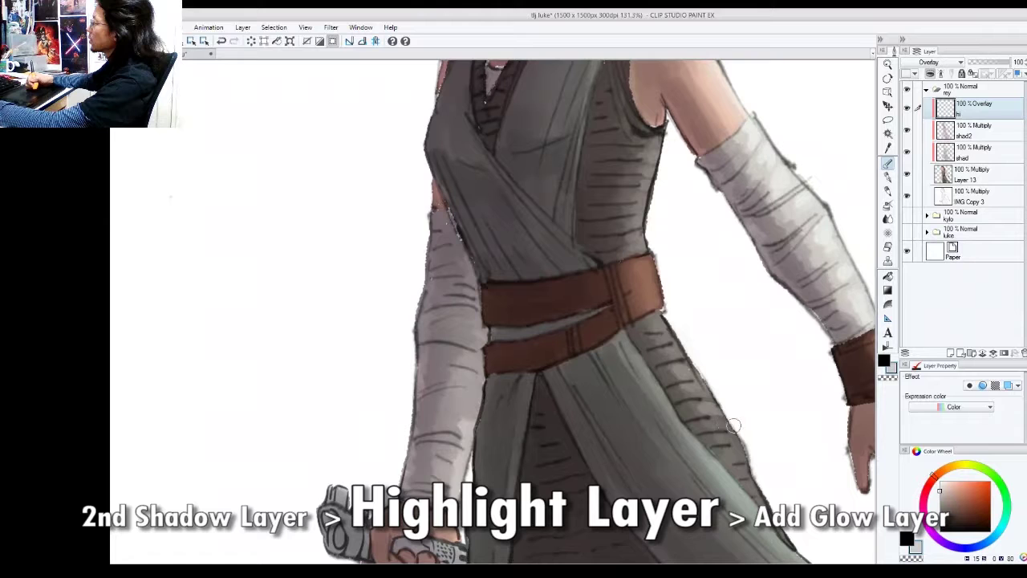
{"action": "scroll", "coordinate": [746, 462], "scroll_direction": "down", "scroll_amount": 2}
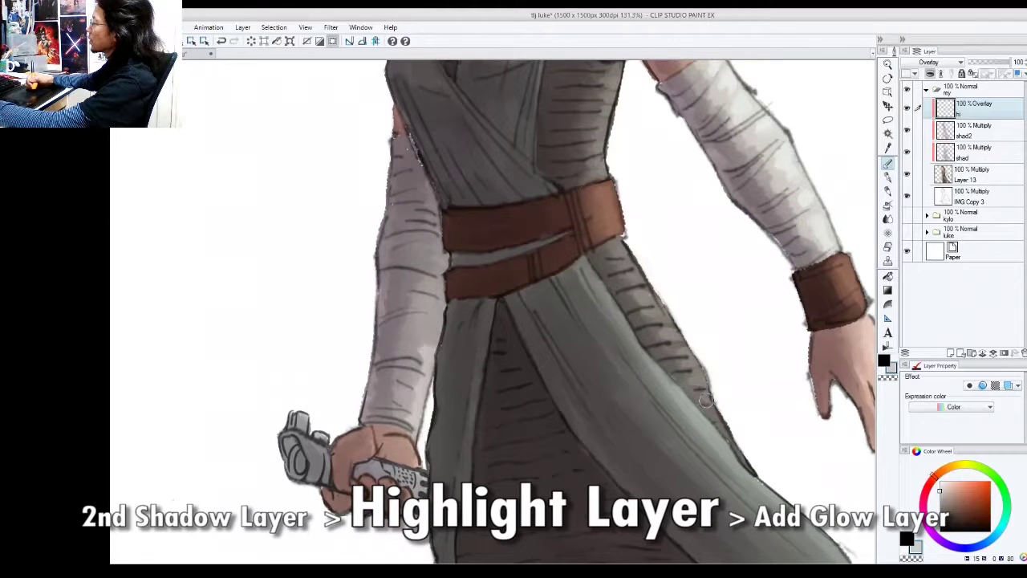
{"action": "scroll", "coordinate": [714, 369], "scroll_direction": "down", "scroll_amount": 4}
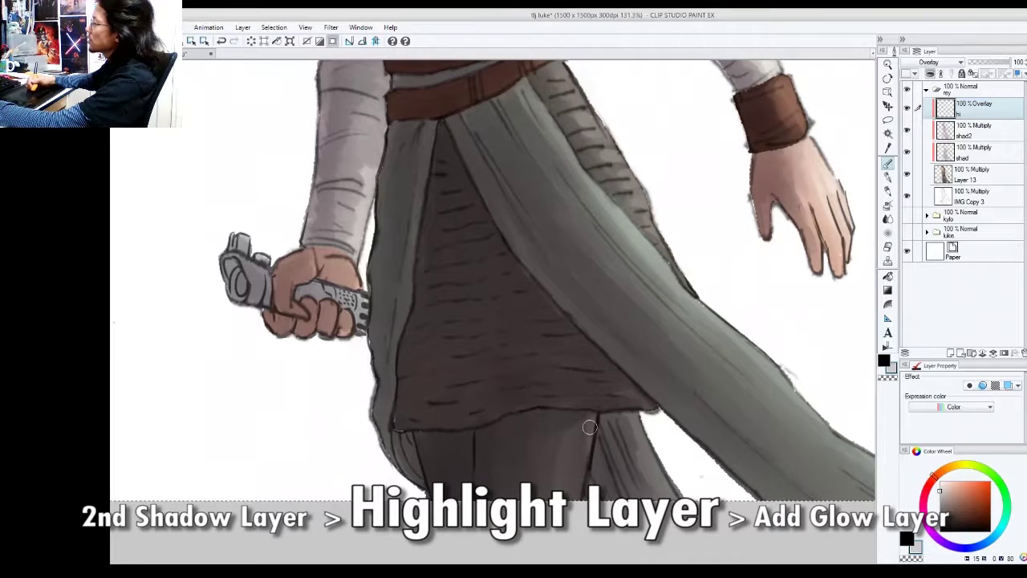
Add light grey highlights to the trouser leg beneath the ribbed skirt
{"action": "key", "text": "ctrl+space"}
{"action": "left_click_drag", "start_coordinate": [573, 460], "coordinate": [636, 419]}
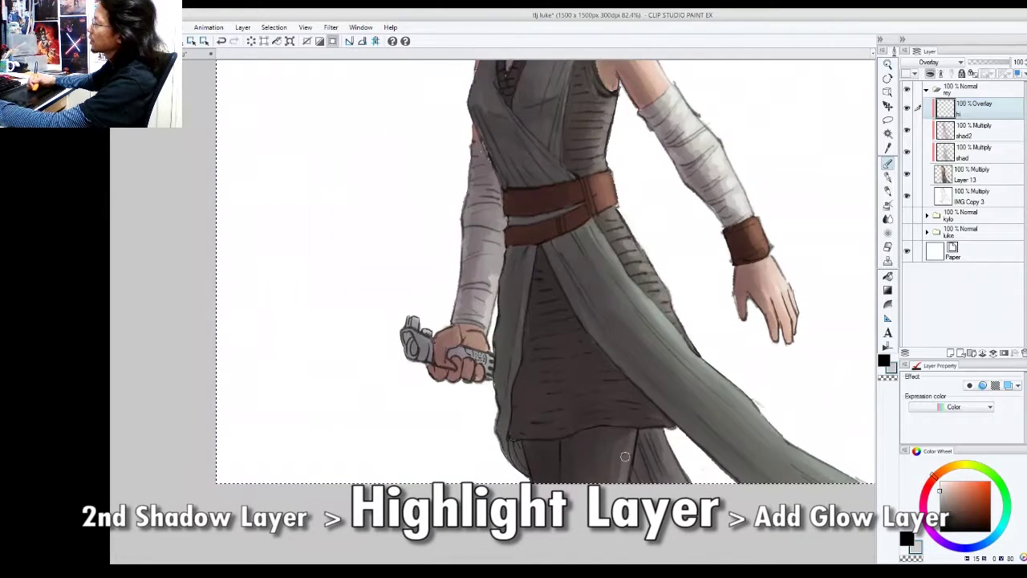
{"action": "scroll", "coordinate": [624, 369], "scroll_direction": "down", "scroll_amount": 1}
{"action": "left_click_drag", "start_coordinate": [621, 365], "coordinate": [636, 391]}
{"action": "left_click_drag", "start_coordinate": [629, 301], "coordinate": [645, 319]}
{"action": "scroll", "coordinate": [584, 384], "scroll_direction": "up", "scroll_amount": 6}
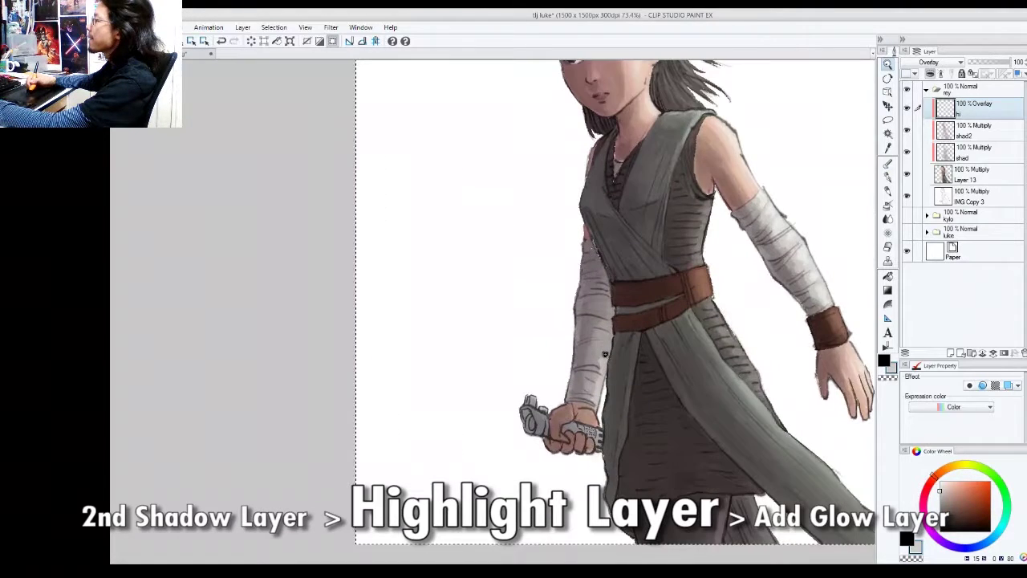
Brush small highlights onto the lowered forearm's wraps and the hand gripping the lightsaber hilt
{"action": "key", "text": "p"}
{"action": "left_click_drag", "start_coordinate": [613, 373], "coordinate": [612, 401]}
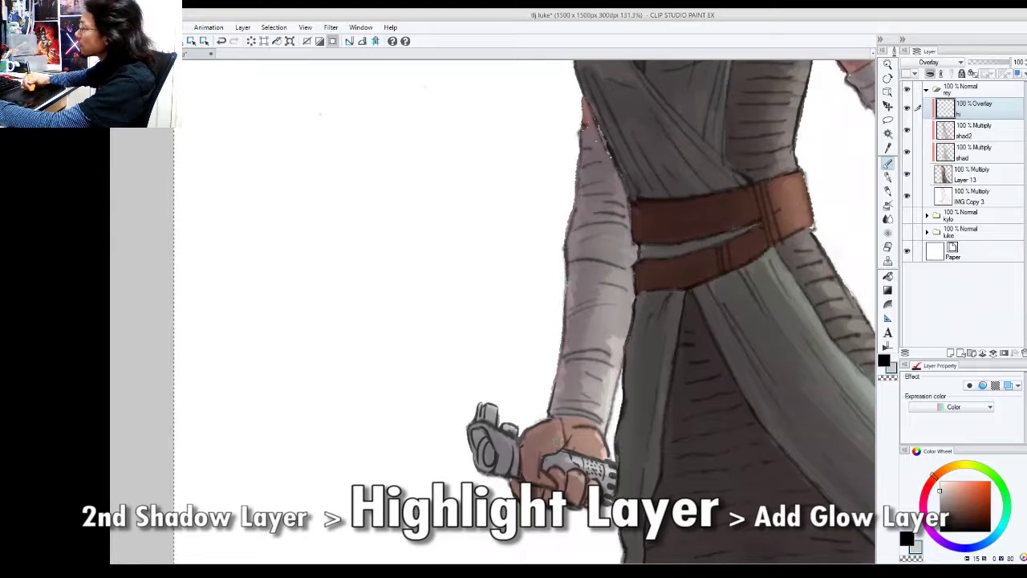
{"action": "key", "text": "ctrl+space"}
{"action": "mouse_move", "coordinate": [569, 408]}
{"action": "left_mouse_down"}
{"action": "mouse_move", "coordinate": [525, 427]}
{"action": "mouse_move", "coordinate": [589, 425]}
{"action": "left_mouse_up"}
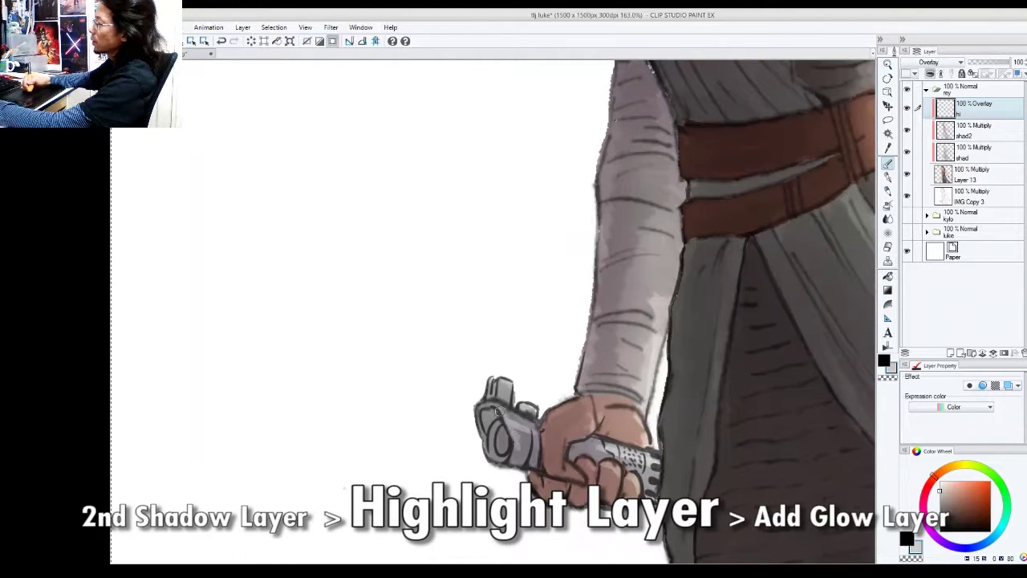
{"action": "key", "text": "ctrl+space"}
{"action": "left_click_drag", "start_coordinate": [536, 411], "coordinate": [482, 402]}
Make Layer 13 the active layer and hide the shad, shad2 and hi layers to expose the face's flat colours
{"action": "left_click_drag", "start_coordinate": [730, 279], "coordinate": [765, 264]}
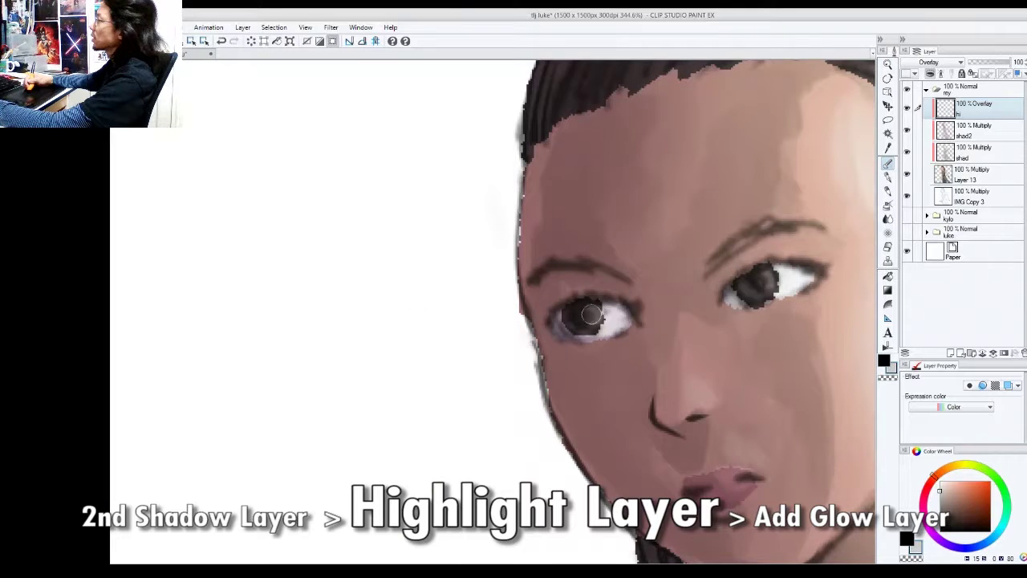
{"action": "left_click", "coordinate": [978, 180]}
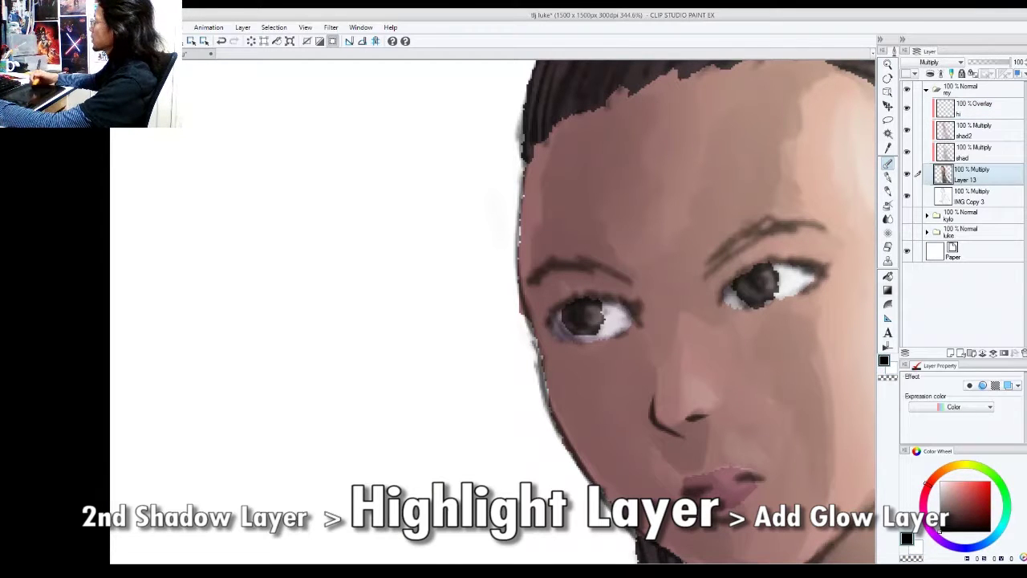
{"action": "left_click_drag", "start_coordinate": [908, 153], "coordinate": [907, 90]}
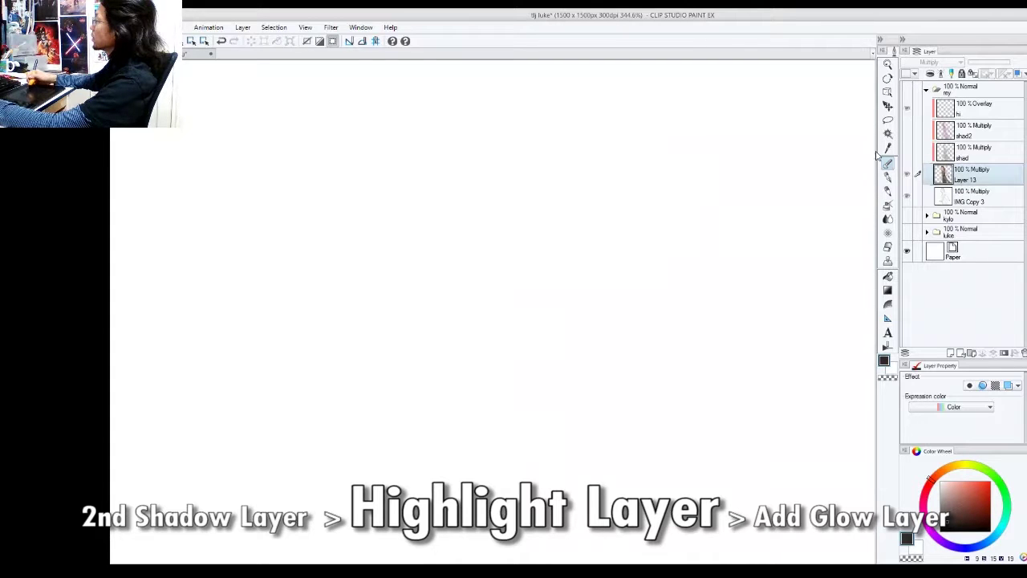
{"action": "left_click", "coordinate": [908, 89]}
{"action": "left_click", "coordinate": [907, 107]}
Round out the irises of both eyes on Layer 13 with a dark grey
{"action": "key", "text": "ctrl+space"}
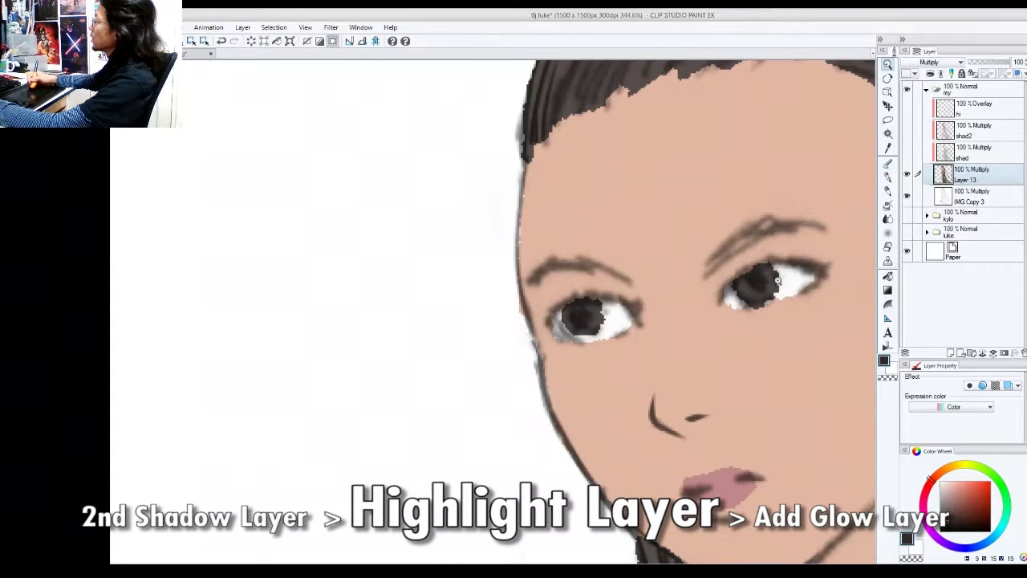
{"action": "left_click_drag", "start_coordinate": [770, 278], "coordinate": [778, 275]}
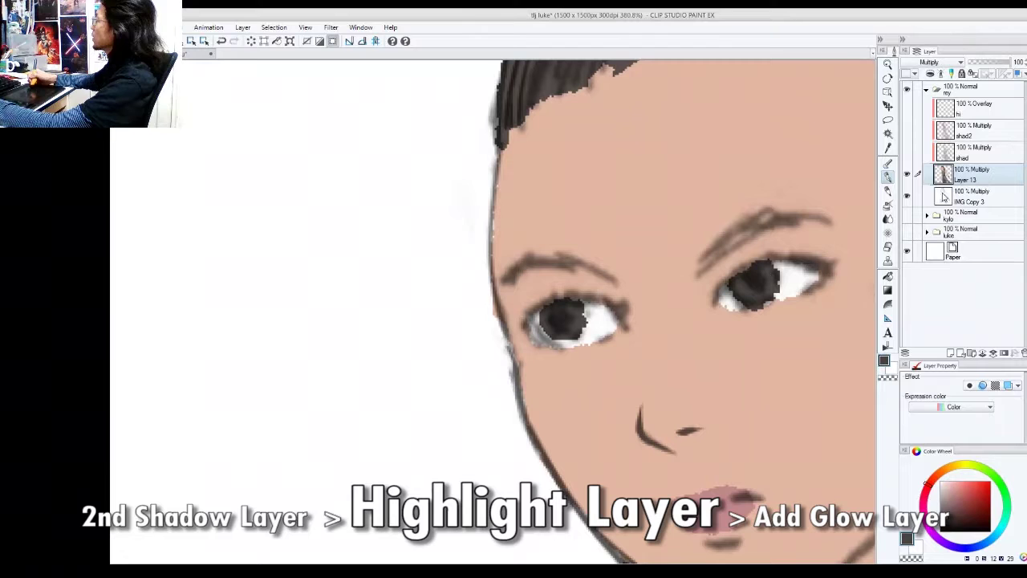
{"action": "left_click_drag", "start_coordinate": [738, 292], "coordinate": [740, 283]}
{"action": "key", "text": "ctrl+z"}
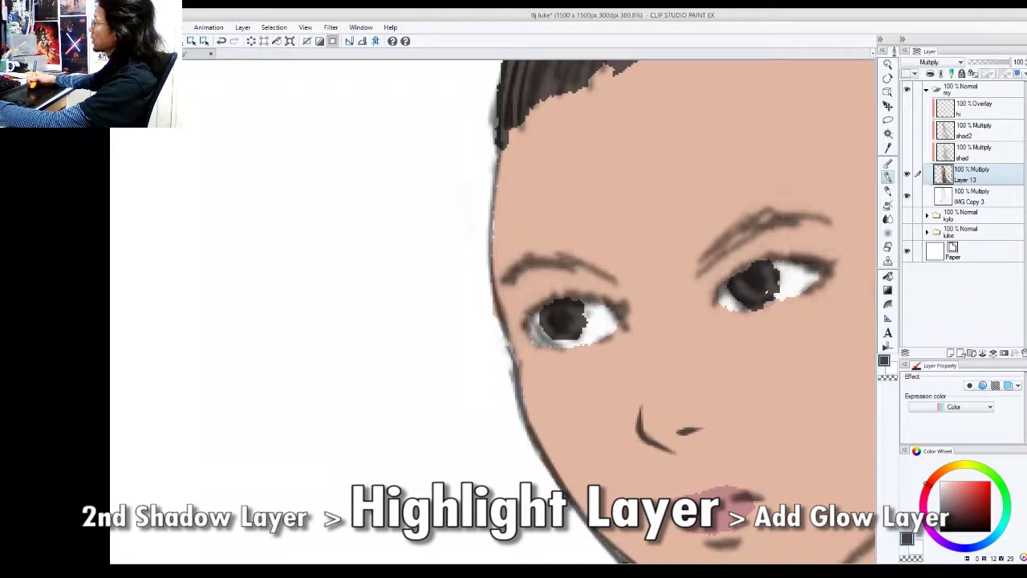
{"action": "left_click_drag", "start_coordinate": [776, 288], "coordinate": [776, 260]}
{"action": "left_click_drag", "start_coordinate": [718, 278], "coordinate": [742, 278]}
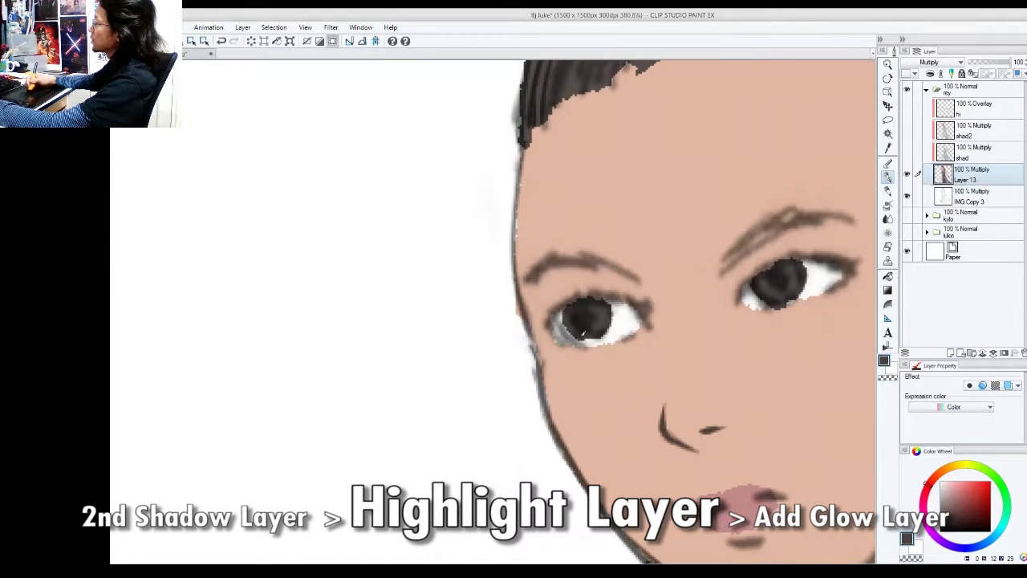
Clean up the eyes' lower edges with sampled skin and iris colours, and show the shading and highlight layers again
{"action": "left_click", "coordinate": [578, 365], "text": "alt"}
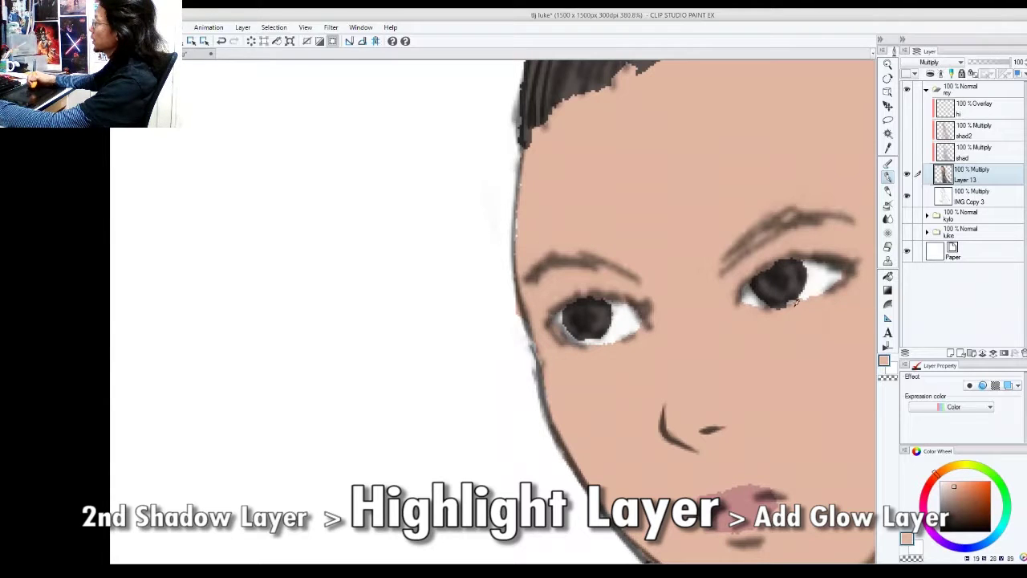
{"action": "scroll", "coordinate": [844, 281], "scroll_direction": "down", "scroll_amount": 5}
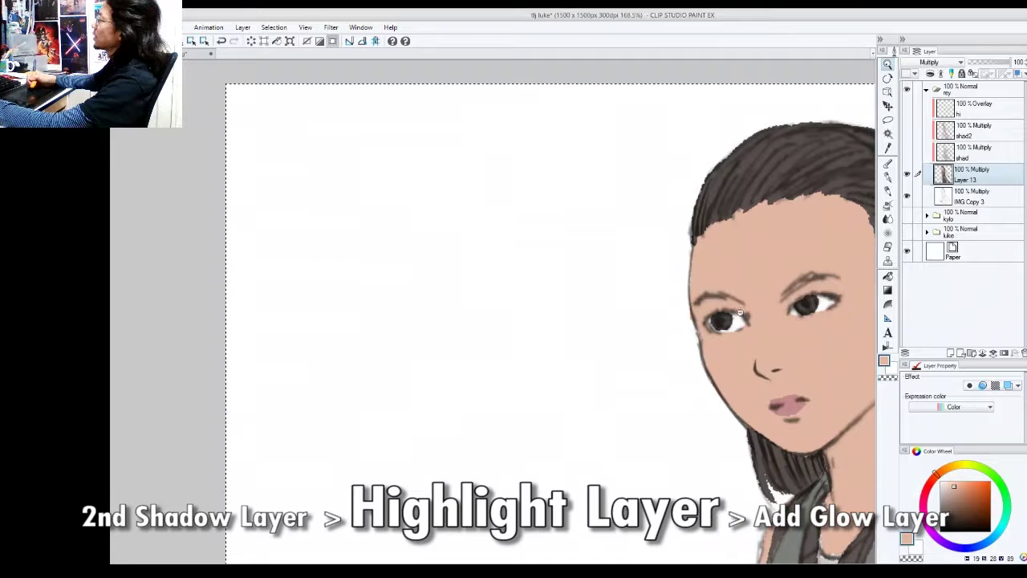
{"action": "scroll", "coordinate": [734, 323], "scroll_direction": "up", "scroll_amount": 5}
{"action": "left_click", "coordinate": [726, 327], "text": "alt"}
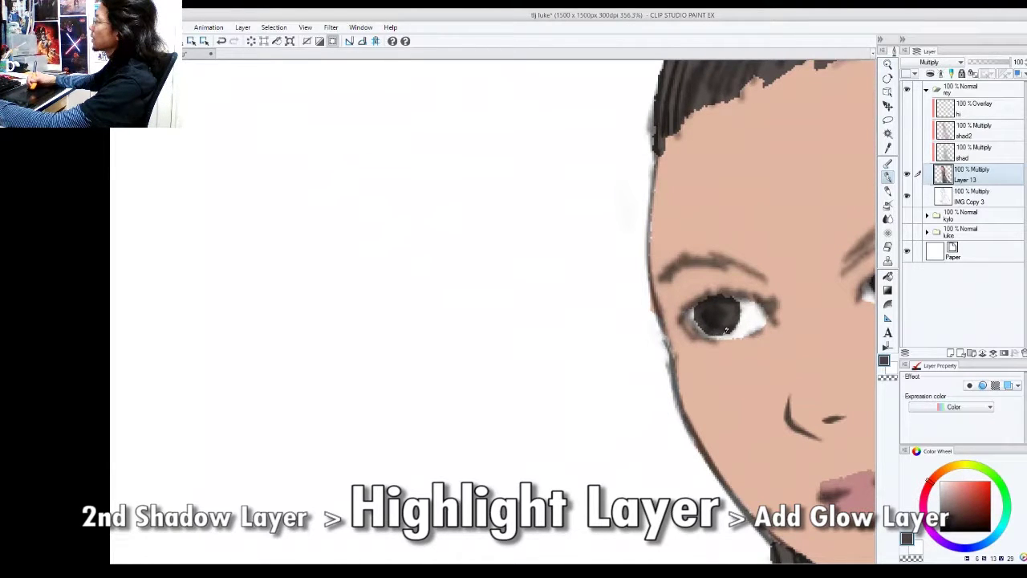
{"action": "left_click", "coordinate": [718, 352], "text": "alt"}
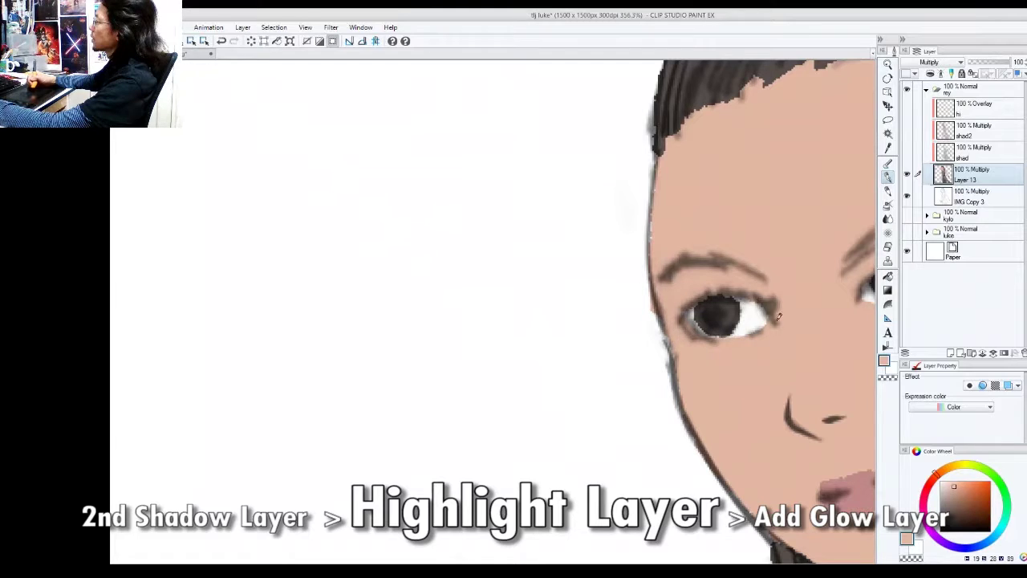
{"action": "scroll", "coordinate": [777, 321], "scroll_direction": "down", "scroll_amount": 8}
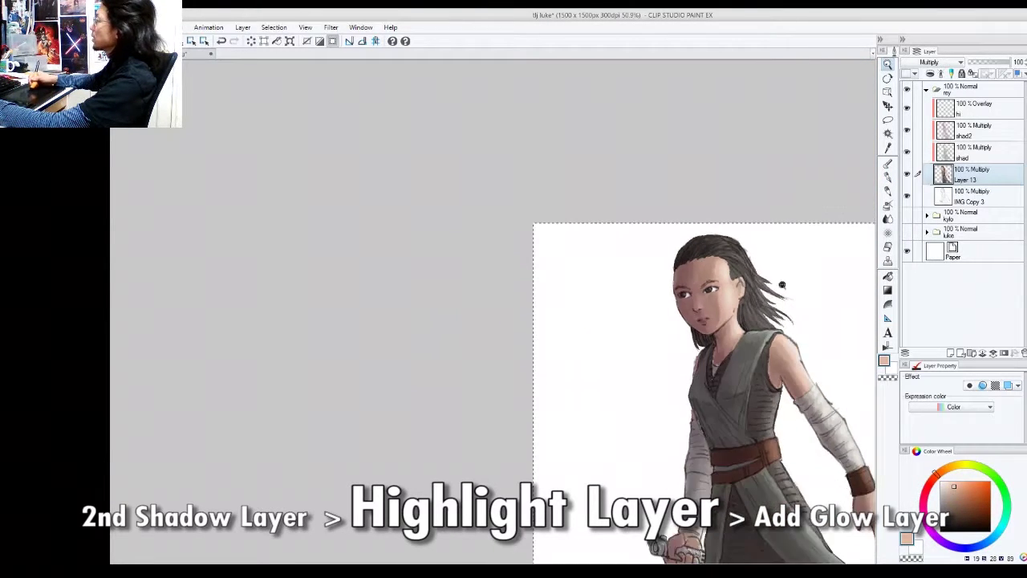
{"action": "scroll", "coordinate": [782, 285], "scroll_direction": "down", "scroll_amount": 1}
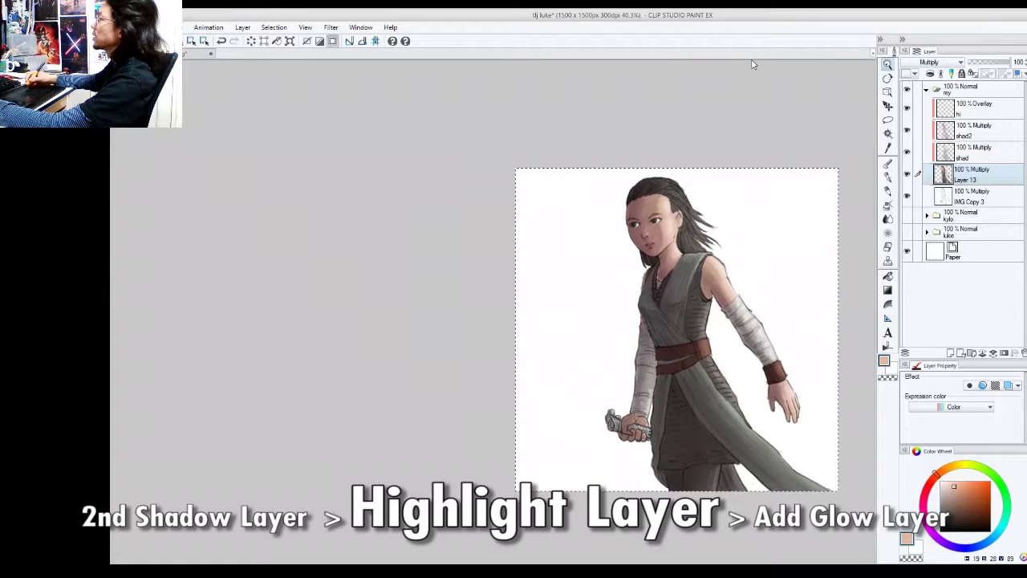
Soften the shadow transitions on the face by blending on the shad layer and the shad2 layer
{"action": "left_click_drag", "start_coordinate": [715, 259], "coordinate": [872, 194]}
{"action": "left_click", "coordinate": [940, 152]}
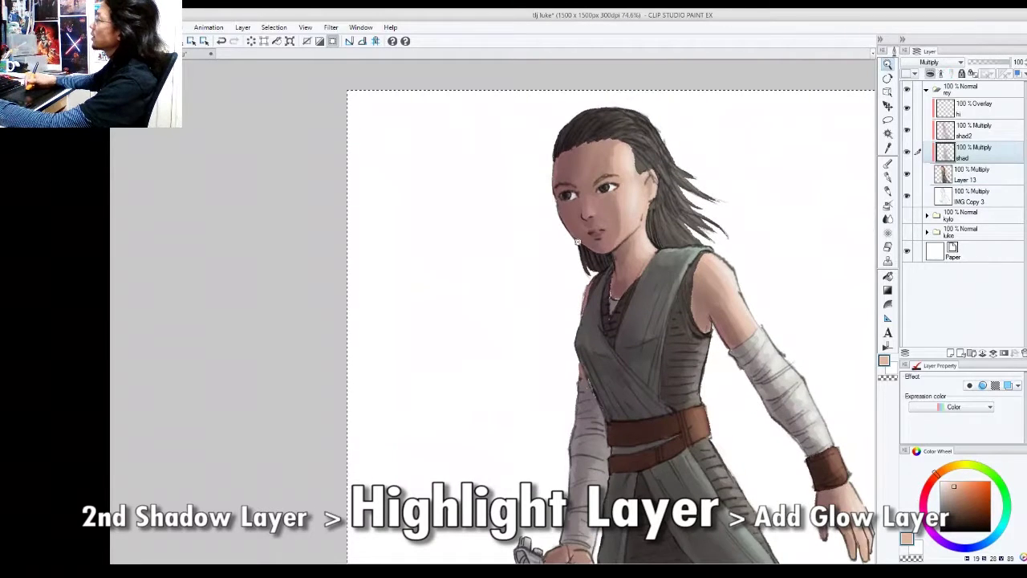
{"action": "scroll", "coordinate": [578, 240], "scroll_direction": "up", "scroll_amount": 1}
{"action": "scroll", "coordinate": [695, 232], "scroll_direction": "up", "scroll_amount": 1}
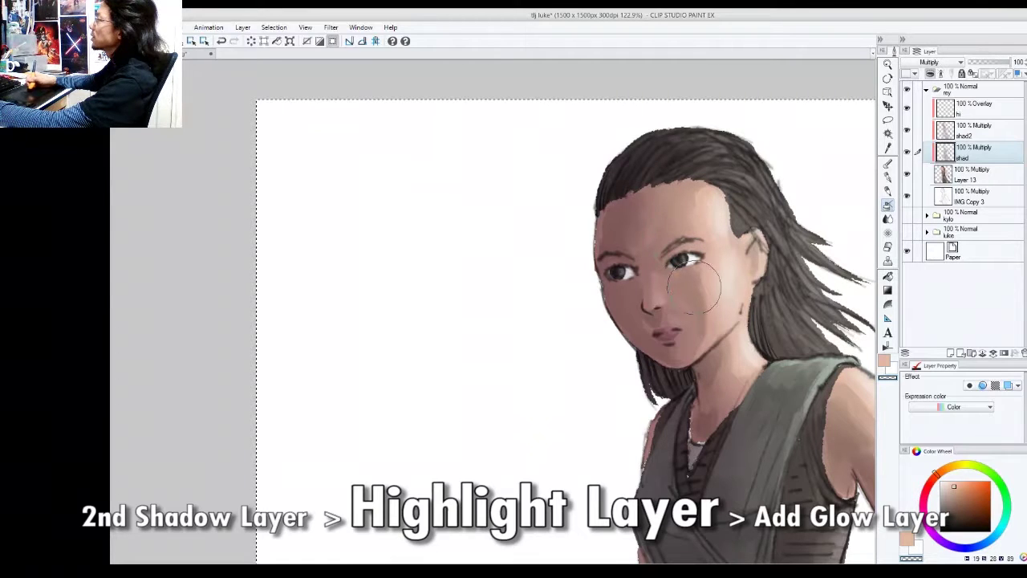
{"action": "key", "text": "["}
{"action": "key", "text": "["}
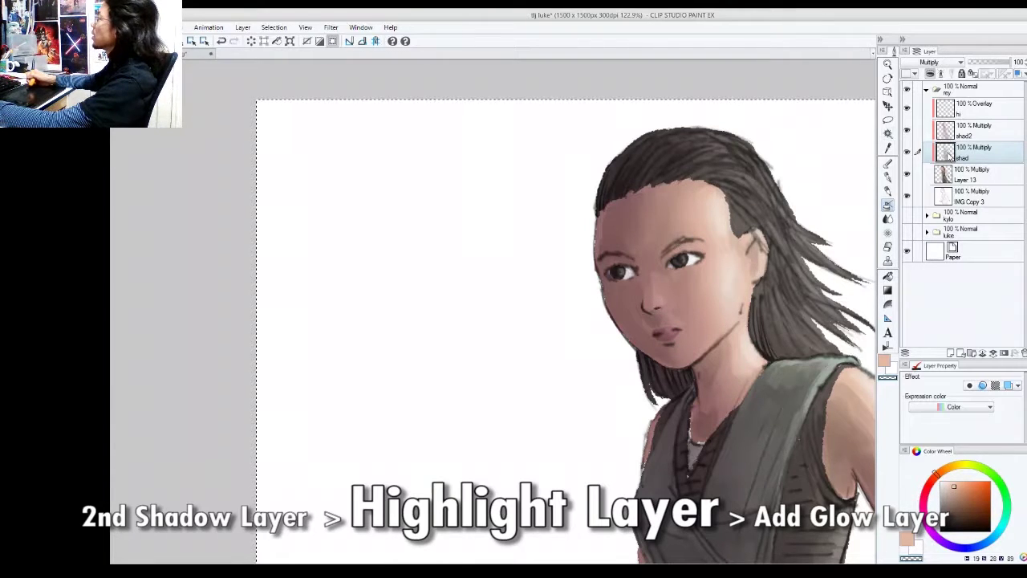
{"action": "left_click", "coordinate": [973, 130]}
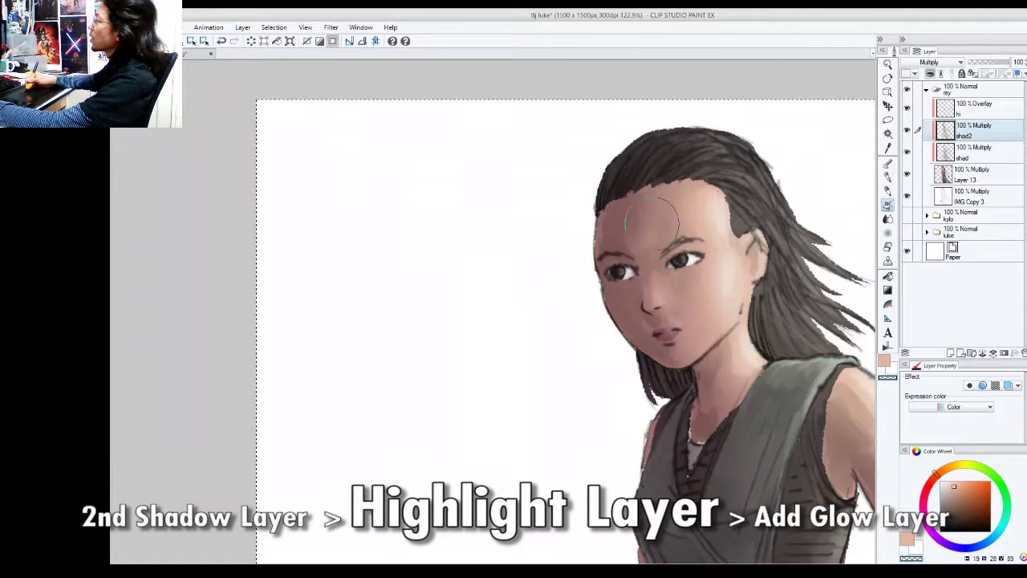
{"action": "left_click_drag", "start_coordinate": [764, 345], "coordinate": [745, 321]}
Add a new layer above the hi layer and set its blending mode to Add (Glow)
{"action": "left_click", "coordinate": [974, 108]}
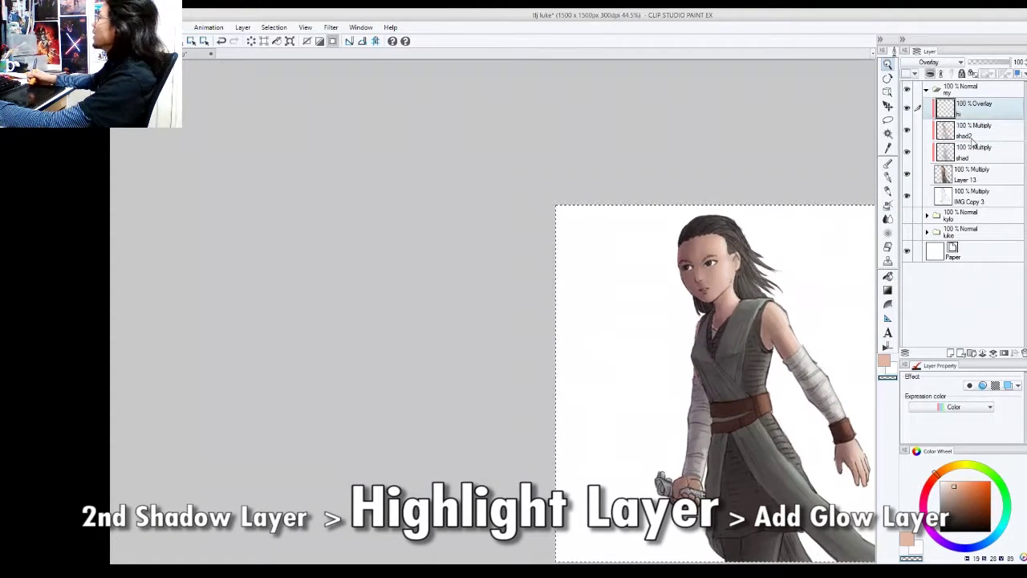
{"action": "left_click", "coordinate": [951, 354]}
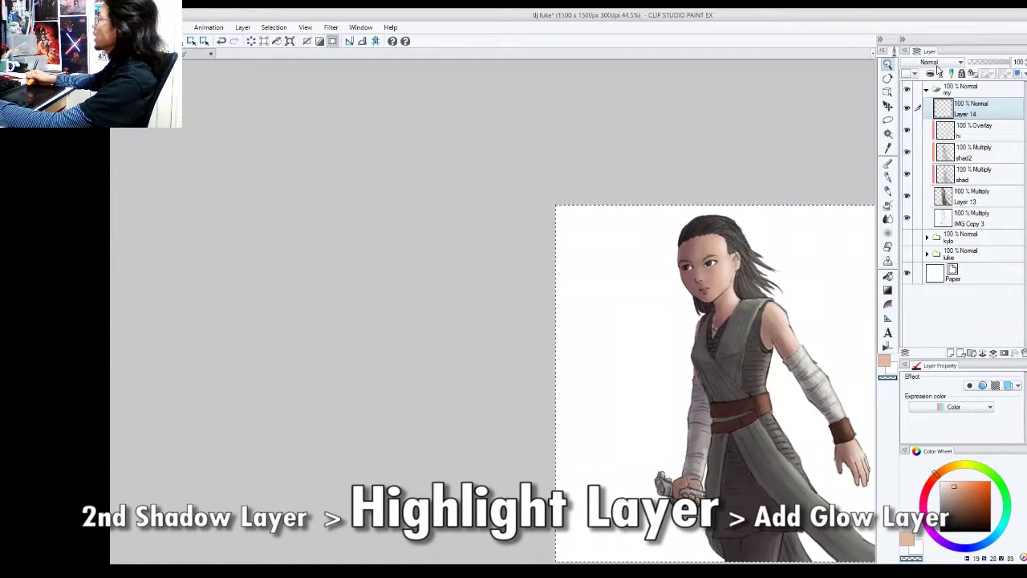
{"action": "left_click", "coordinate": [934, 61]}
{"action": "left_click", "coordinate": [937, 186]}
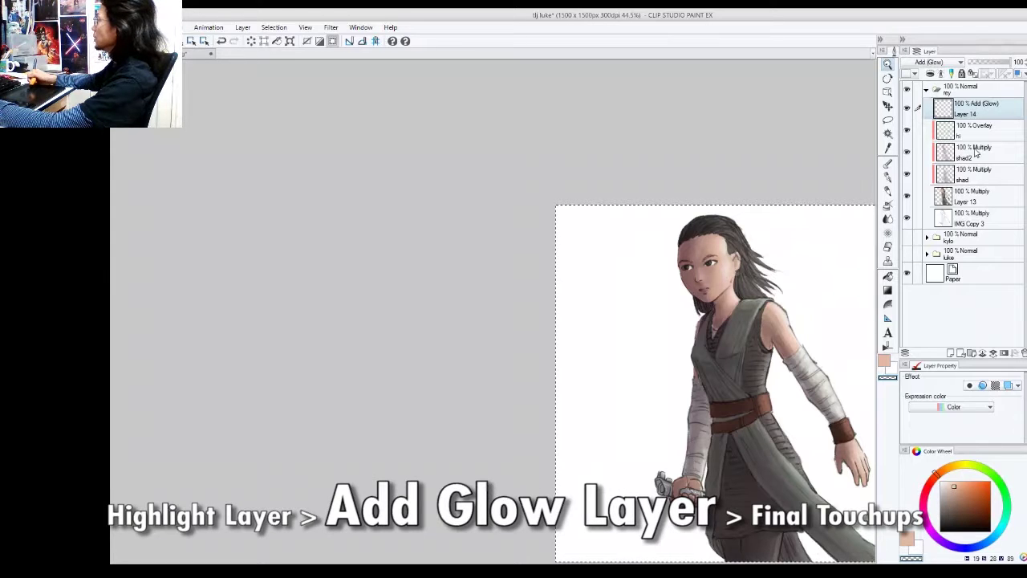
Clip Layer 14 to the layer below and choose a muted magenta with hue 304, saturation 43 and value 75
{"action": "left_click", "coordinate": [951, 499]}
{"action": "left_click", "coordinate": [926, 523]}
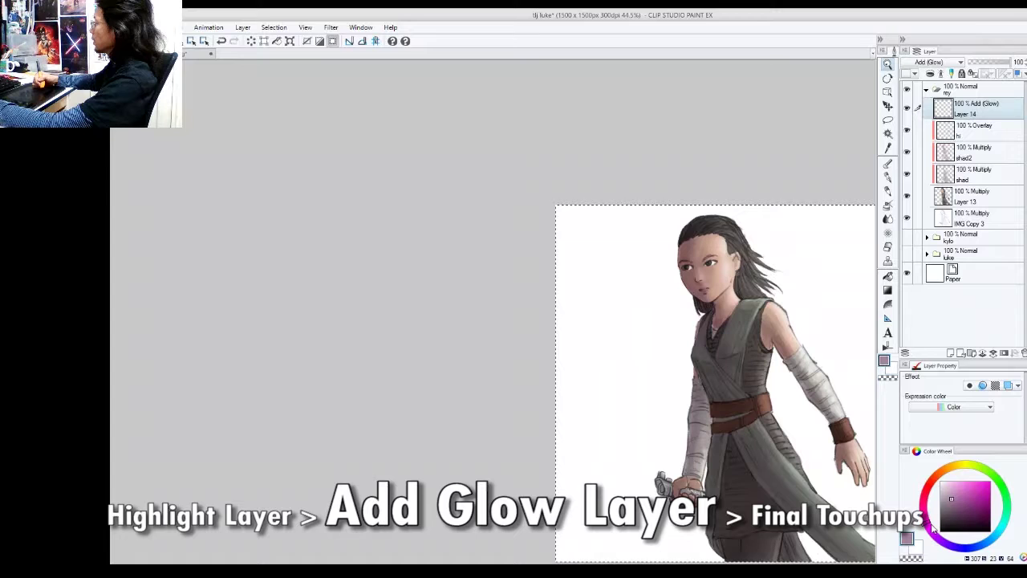
{"action": "left_click", "coordinate": [967, 489]}
{"action": "mouse_move", "coordinate": [677, 340]}
{"action": "left_mouse_down"}
{"action": "mouse_move", "coordinate": [720, 319]}
{"action": "mouse_move", "coordinate": [734, 290]}
{"action": "mouse_move", "coordinate": [758, 377]}
{"action": "mouse_move", "coordinate": [711, 271]}
{"action": "left_mouse_up"}
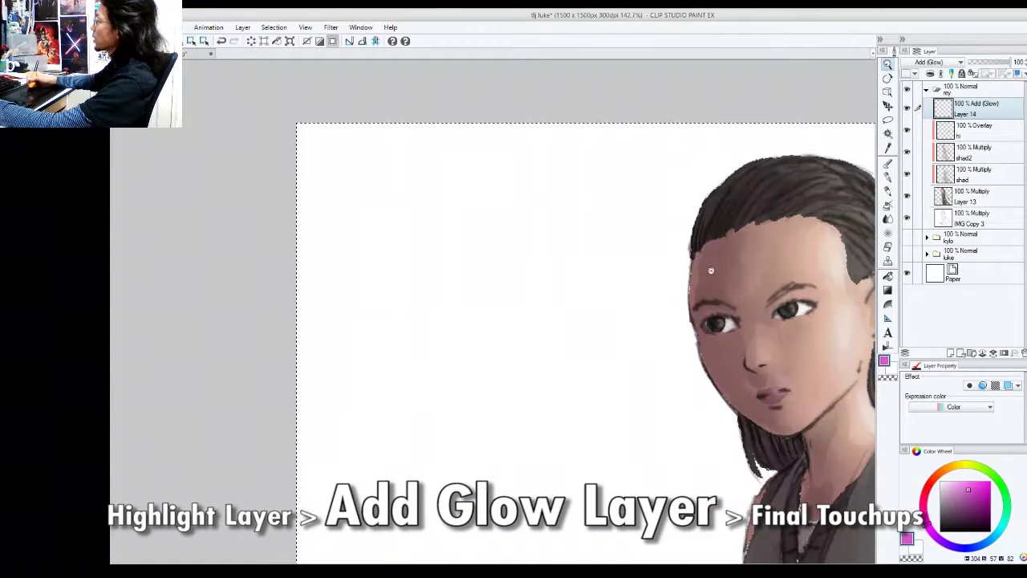
{"action": "left_click_drag", "start_coordinate": [691, 308], "coordinate": [693, 255]}
{"action": "key", "text": "ctrl+z"}
{"action": "left_click", "coordinate": [929, 74]}
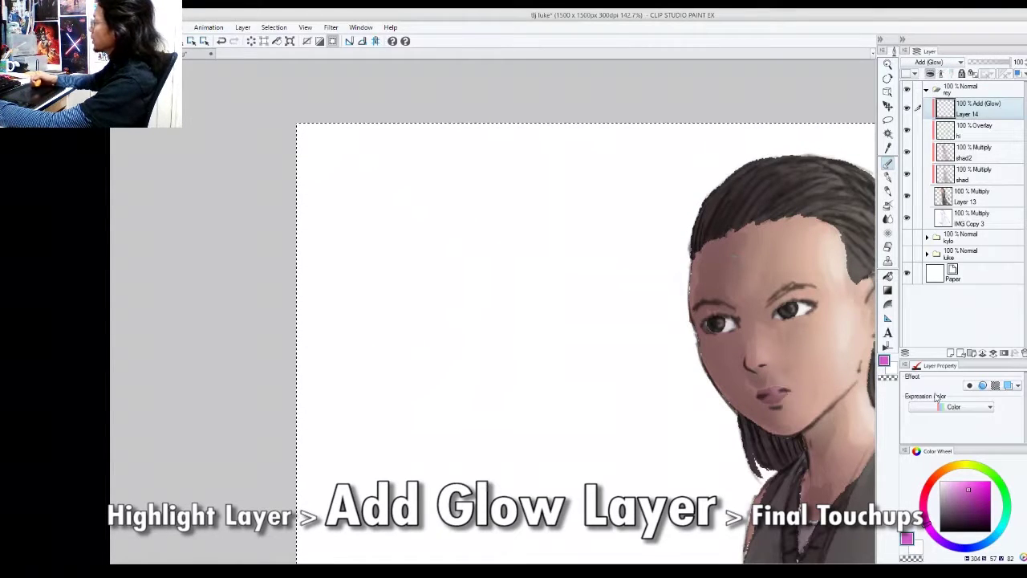
{"action": "left_click", "coordinate": [964, 496]}
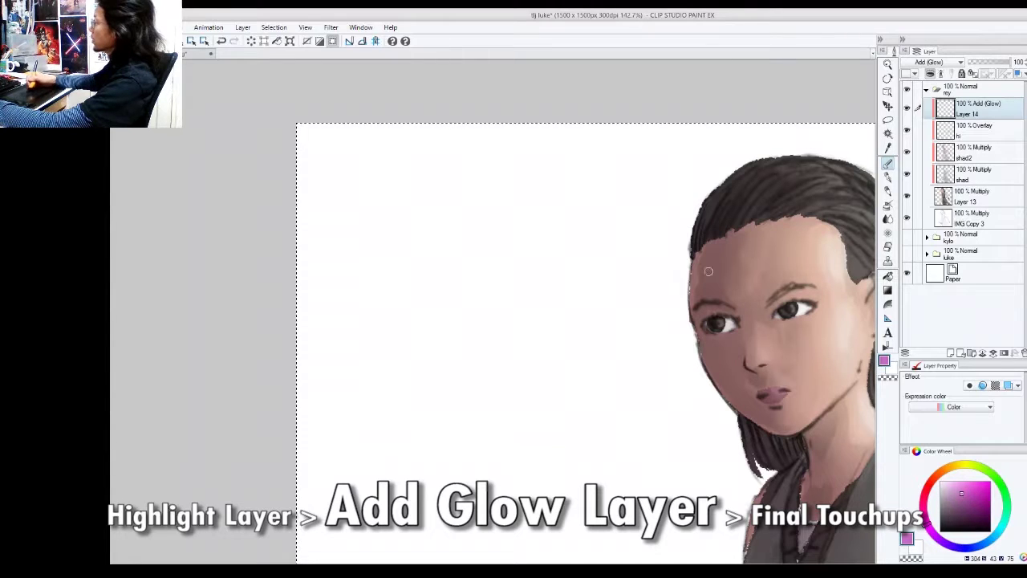
Paint magenta rim light along the forehead edge, the front of the hair, the cheek and the jaw
{"action": "left_click_drag", "start_coordinate": [688, 273], "coordinate": [691, 311]}
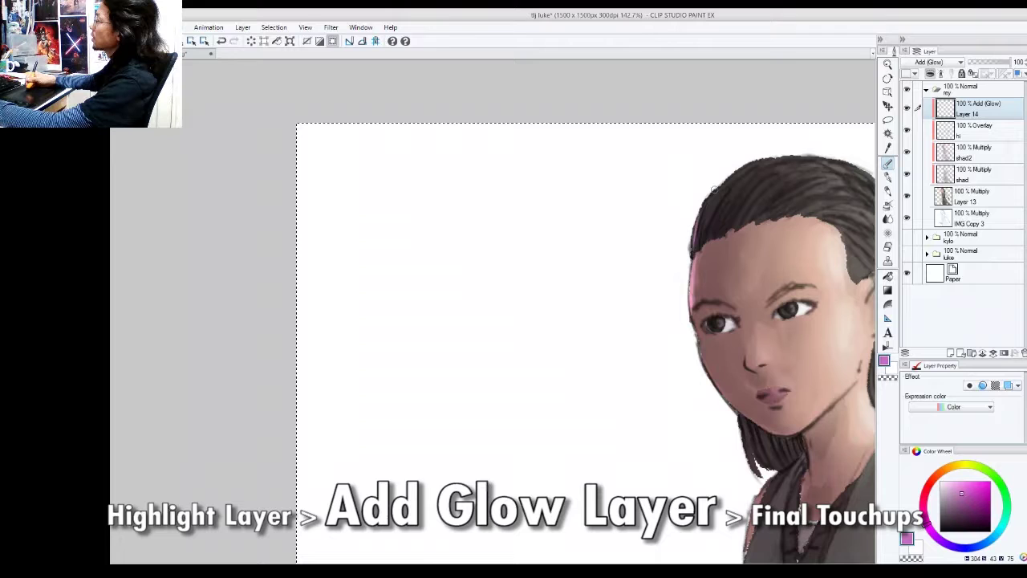
{"action": "mouse_move", "coordinate": [703, 229]}
{"action": "left_mouse_down"}
{"action": "mouse_move", "coordinate": [712, 204]}
{"action": "mouse_move", "coordinate": [706, 222]}
{"action": "mouse_move", "coordinate": [726, 192]}
{"action": "mouse_move", "coordinate": [710, 211]}
{"action": "mouse_move", "coordinate": [765, 167]}
{"action": "left_mouse_up"}
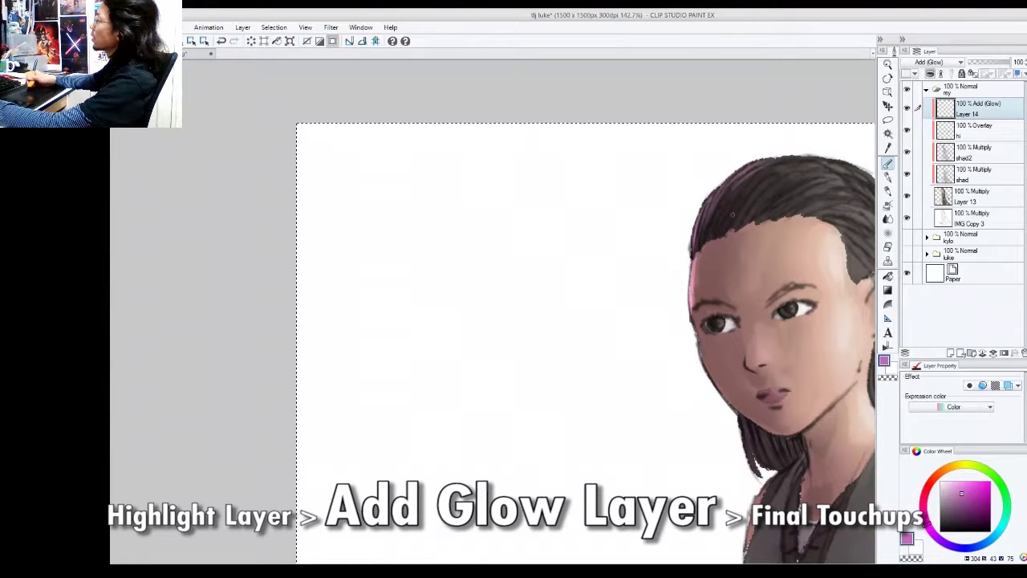
{"action": "left_click_drag", "start_coordinate": [738, 200], "coordinate": [743, 184]}
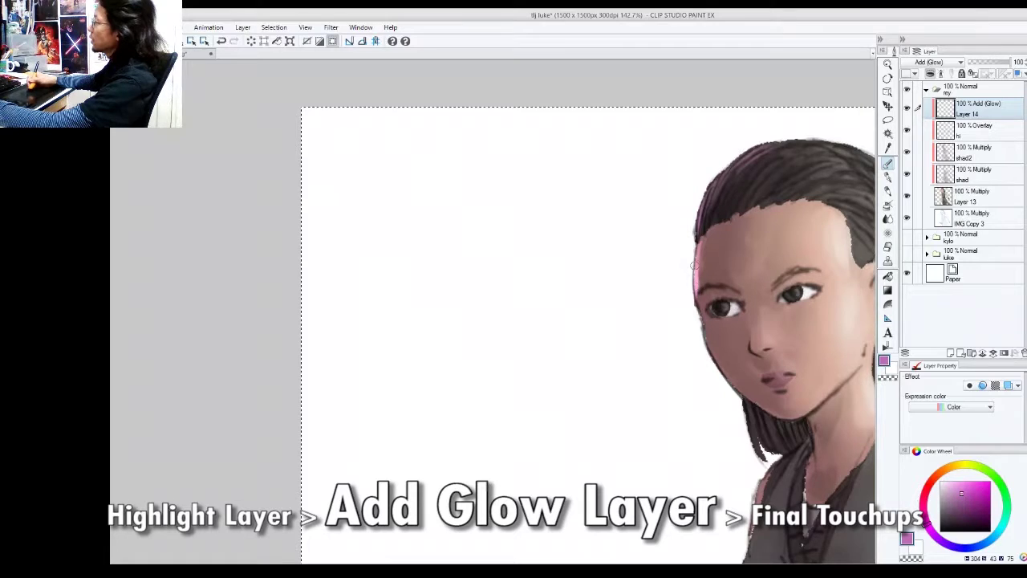
{"action": "left_click_drag", "start_coordinate": [694, 273], "coordinate": [656, 271]}
{"action": "left_click_drag", "start_coordinate": [666, 329], "coordinate": [669, 341]}
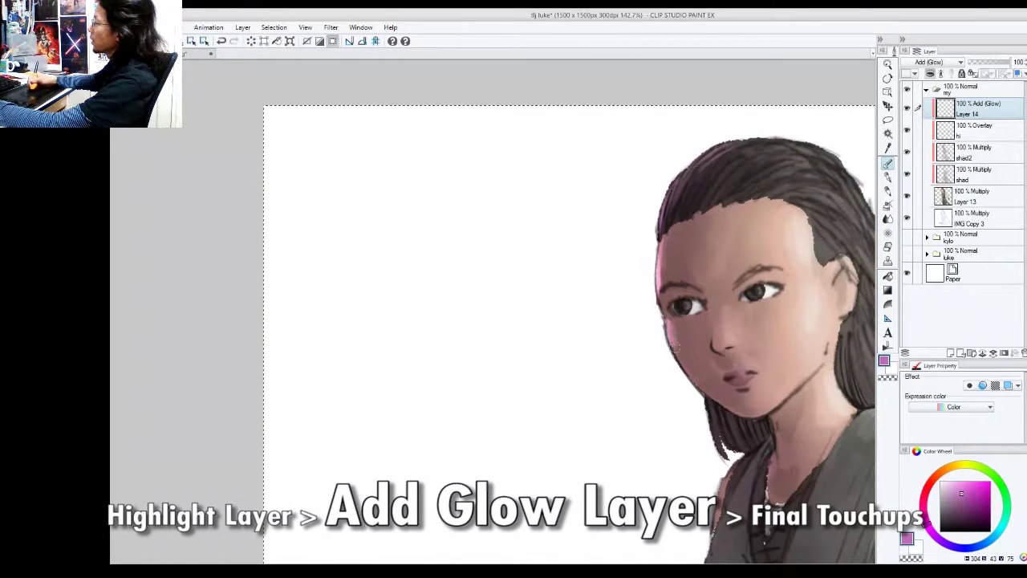
{"action": "left_click_drag", "start_coordinate": [664, 323], "coordinate": [700, 385]}
{"action": "left_click_drag", "start_coordinate": [682, 352], "coordinate": [714, 398]}
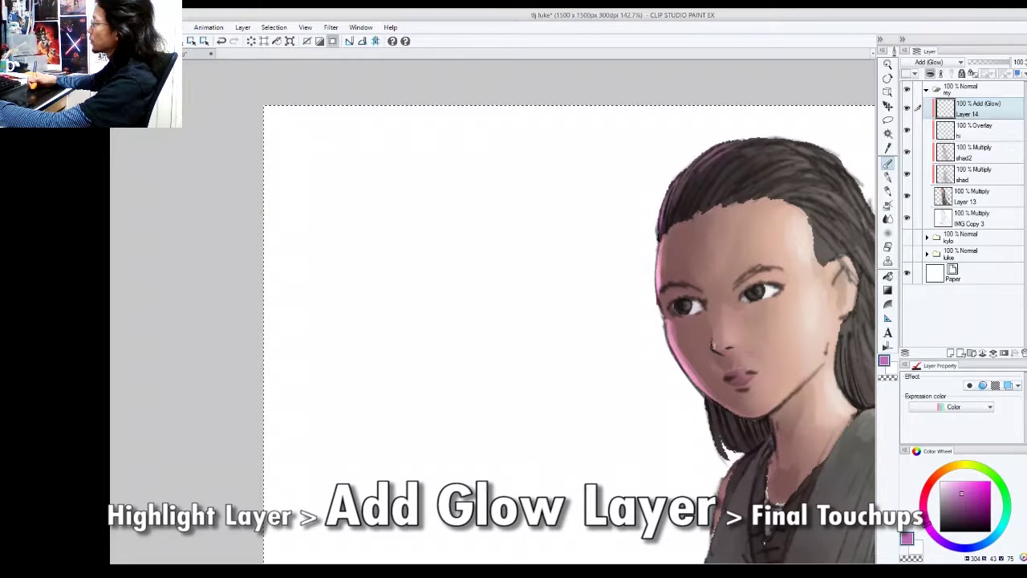
Add magenta glow to the nose, both irises and the lips, and strengthen it on the cheek
{"action": "left_click_drag", "start_coordinate": [715, 327], "coordinate": [714, 343]}
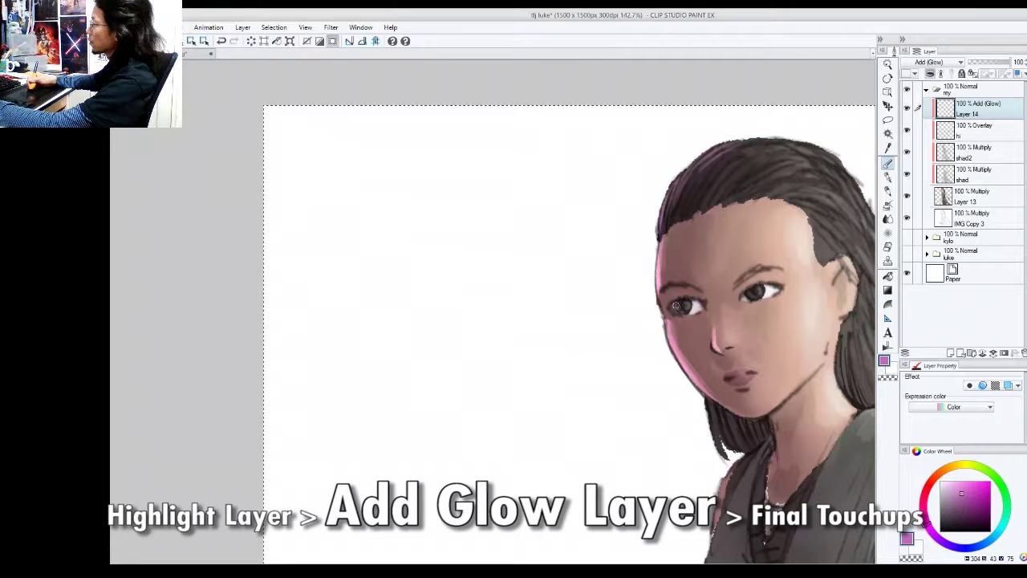
{"action": "left_click_drag", "start_coordinate": [678, 309], "coordinate": [679, 303]}
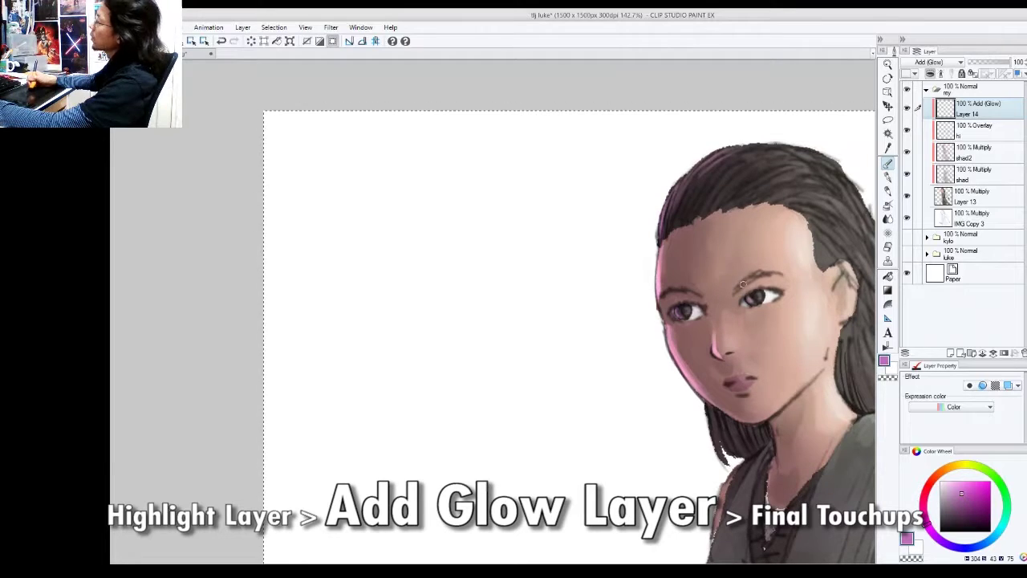
{"action": "left_click_drag", "start_coordinate": [745, 283], "coordinate": [744, 269]}
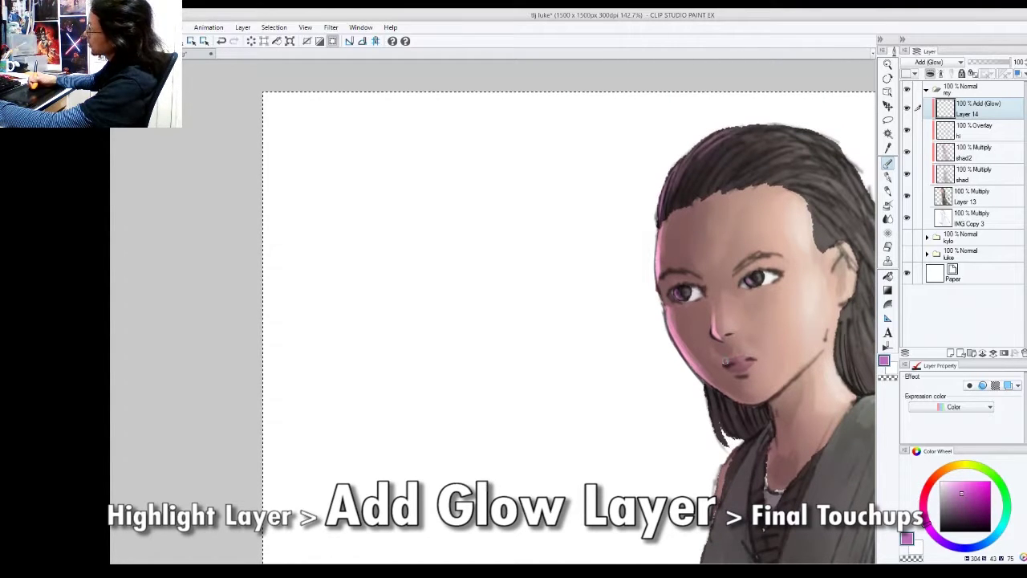
{"action": "left_click_drag", "start_coordinate": [725, 359], "coordinate": [733, 366]}
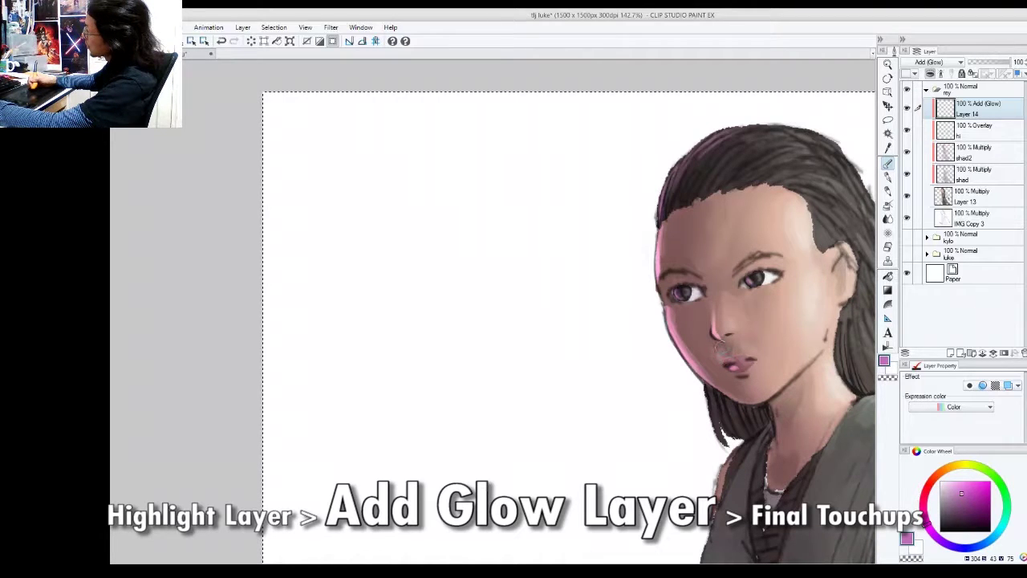
{"action": "left_click_drag", "start_coordinate": [675, 312], "coordinate": [709, 376]}
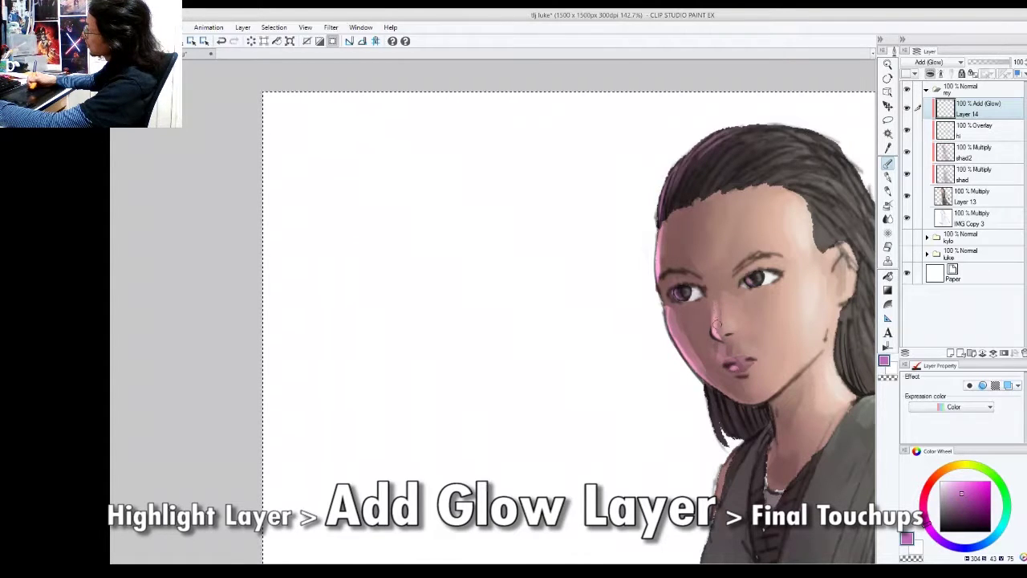
{"action": "mouse_move", "coordinate": [728, 292]}
{"action": "left_mouse_down"}
{"action": "mouse_move", "coordinate": [688, 356]}
{"action": "mouse_move", "coordinate": [732, 275]}
{"action": "mouse_move", "coordinate": [707, 346]}
{"action": "left_mouse_up"}
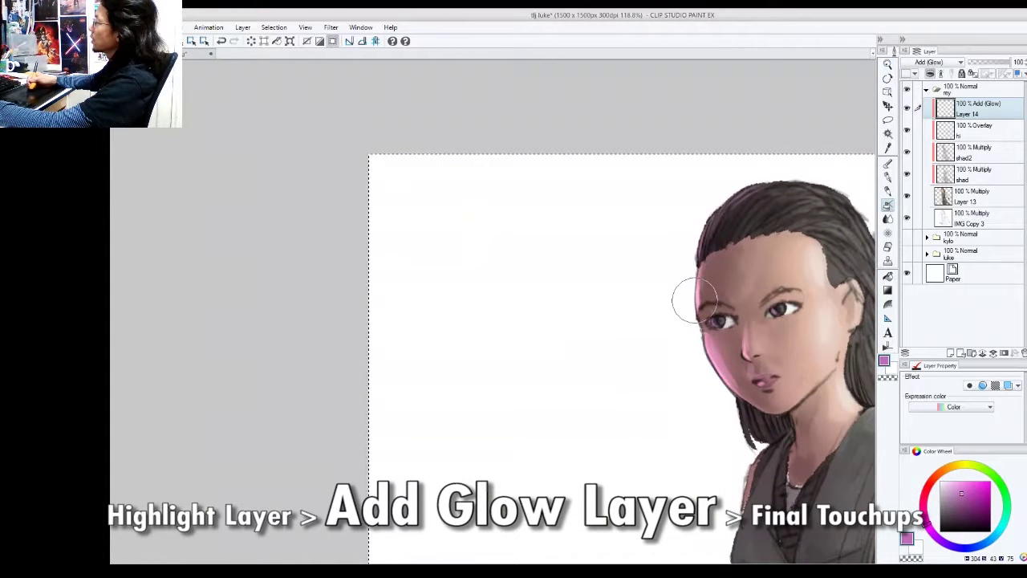
Blend the magenta glow on the forehead, cheek and irises into the skin and eye colours
{"action": "left_click_drag", "start_coordinate": [701, 293], "coordinate": [703, 270]}
{"action": "left_click_drag", "start_coordinate": [729, 298], "coordinate": [714, 292]}
{"action": "key", "text": "["}
{"action": "key", "text": "["}
{"action": "key", "text": "["}
{"action": "mouse_move", "coordinate": [738, 337]}
{"action": "left_mouse_down"}
{"action": "mouse_move", "coordinate": [728, 349]}
{"action": "mouse_move", "coordinate": [733, 327]}
{"action": "mouse_move", "coordinate": [733, 396]}
{"action": "mouse_move", "coordinate": [763, 334]}
{"action": "left_mouse_up"}
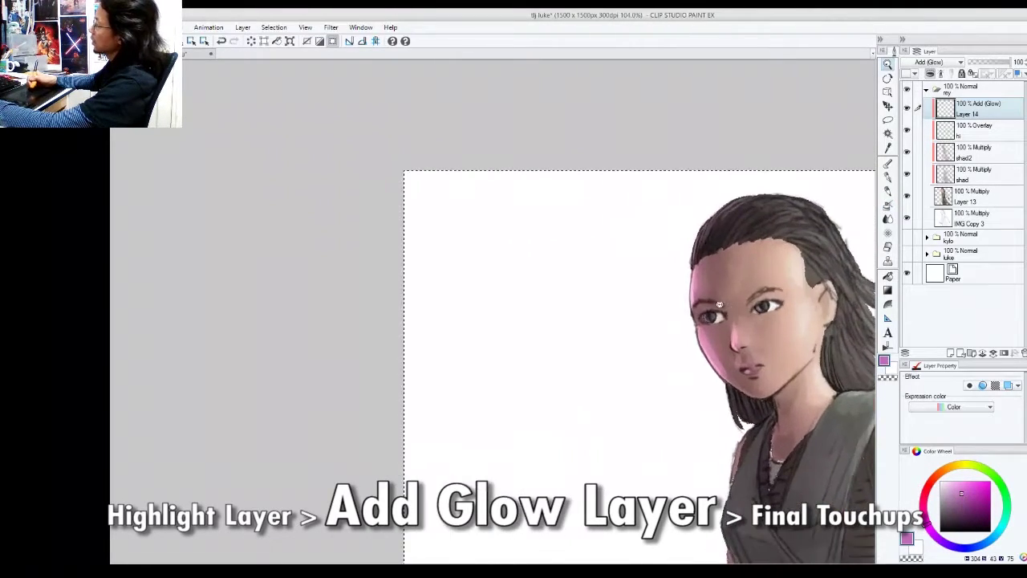
{"action": "left_click_drag", "start_coordinate": [702, 307], "coordinate": [720, 324]}
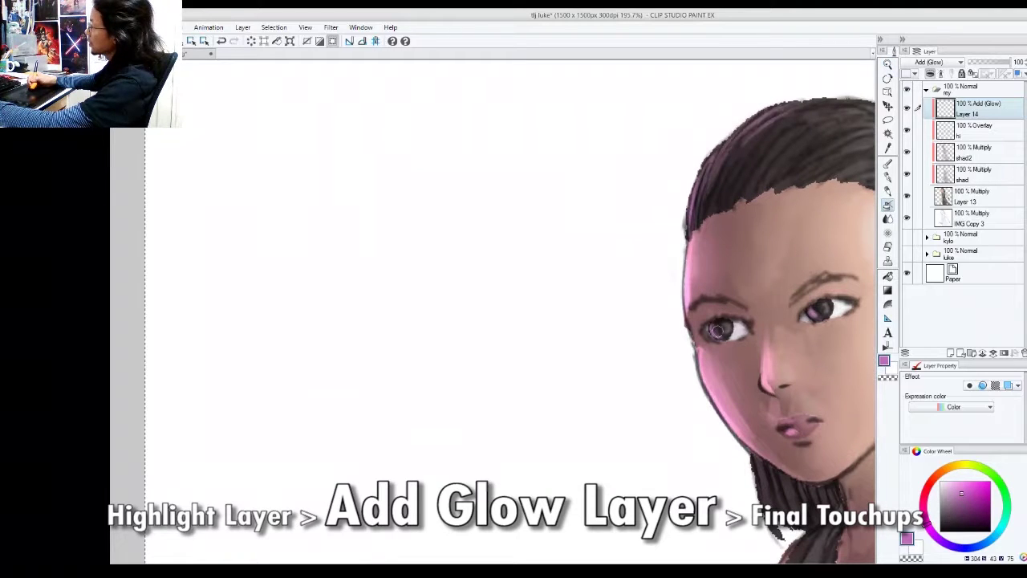
{"action": "mouse_move", "coordinate": [797, 241]}
{"action": "left_mouse_down"}
{"action": "mouse_move", "coordinate": [794, 281]}
{"action": "mouse_move", "coordinate": [768, 254]}
{"action": "mouse_move", "coordinate": [781, 205]}
{"action": "left_mouse_up"}
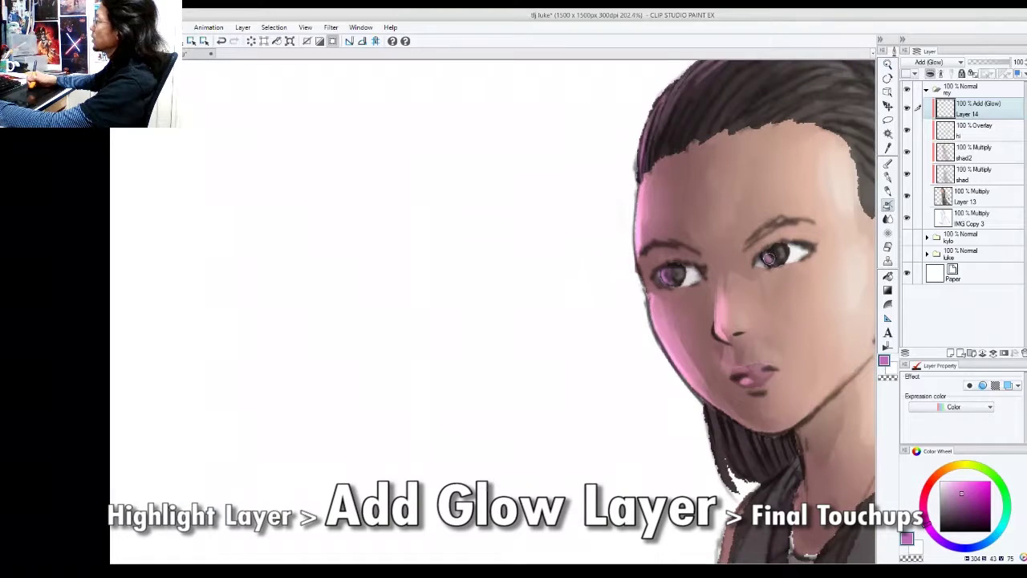
Paint magenta glow onto the hair strands below the jaw and the shadowed edge of the neck
{"action": "key", "text": "ctrl+space"}
{"action": "mouse_move", "coordinate": [743, 281]}
{"action": "left_mouse_down"}
{"action": "mouse_move", "coordinate": [765, 347]}
{"action": "mouse_move", "coordinate": [727, 325]}
{"action": "mouse_move", "coordinate": [733, 319]}
{"action": "mouse_move", "coordinate": [714, 321]}
{"action": "left_mouse_up"}
{"action": "left_click_drag", "start_coordinate": [642, 284], "coordinate": [661, 352]}
{"action": "left_click_drag", "start_coordinate": [642, 281], "coordinate": [663, 346]}
{"action": "mouse_move", "coordinate": [653, 303]}
{"action": "left_mouse_down"}
{"action": "mouse_move", "coordinate": [671, 332]}
{"action": "mouse_move", "coordinate": [665, 296]}
{"action": "mouse_move", "coordinate": [682, 343]}
{"action": "left_mouse_up"}
{"action": "mouse_move", "coordinate": [671, 304]}
{"action": "left_mouse_down"}
{"action": "mouse_move", "coordinate": [688, 343]}
{"action": "mouse_move", "coordinate": [722, 317]}
{"action": "mouse_move", "coordinate": [725, 337]}
{"action": "left_mouse_up"}
{"action": "mouse_move", "coordinate": [724, 302]}
{"action": "left_mouse_down"}
{"action": "mouse_move", "coordinate": [734, 332]}
{"action": "mouse_move", "coordinate": [725, 345]}
{"action": "left_mouse_up"}
Brush magenta glow along the robe's collar fold, the chest edge and the far shoulder
{"action": "key", "text": "b"}
{"action": "key", "text": "p"}
{"action": "scroll", "coordinate": [730, 357], "scroll_direction": "down", "scroll_amount": 2}
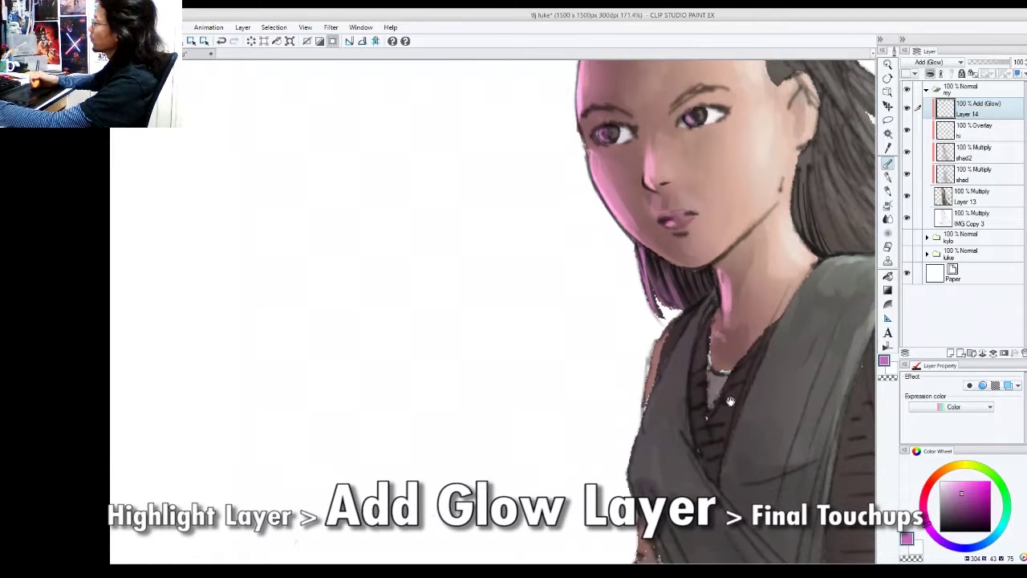
{"action": "mouse_move", "coordinate": [743, 429]}
{"action": "left_mouse_down"}
{"action": "mouse_move", "coordinate": [754, 380]}
{"action": "mouse_move", "coordinate": [735, 449]}
{"action": "mouse_move", "coordinate": [786, 303]}
{"action": "left_mouse_up"}
{"action": "mouse_move", "coordinate": [629, 437]}
{"action": "left_mouse_down"}
{"action": "mouse_move", "coordinate": [663, 374]}
{"action": "mouse_move", "coordinate": [637, 454]}
{"action": "mouse_move", "coordinate": [688, 313]}
{"action": "mouse_move", "coordinate": [666, 336]}
{"action": "left_mouse_up"}
{"action": "left_click_drag", "start_coordinate": [647, 413], "coordinate": [655, 350]}
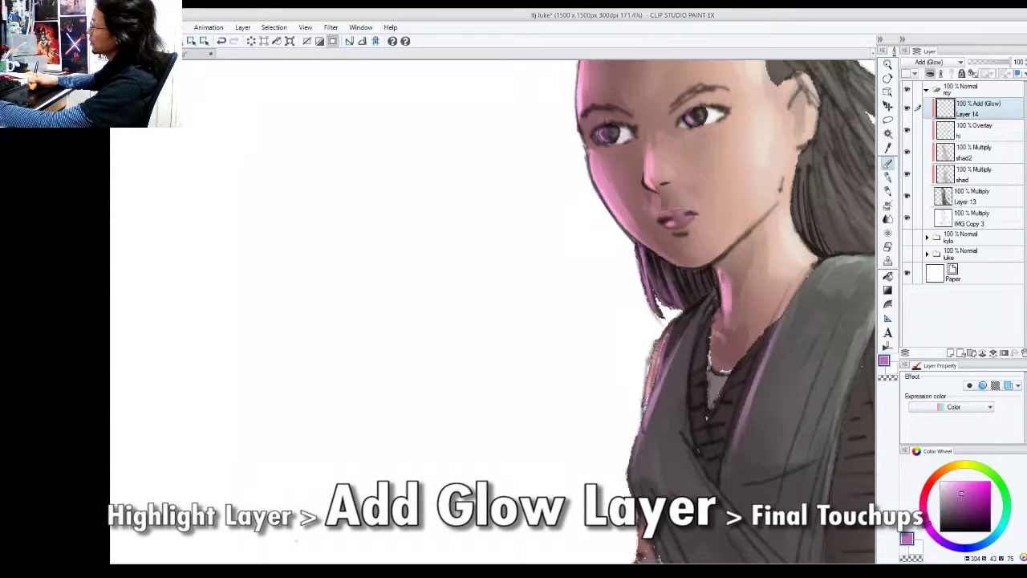
{"action": "left_click_drag", "start_coordinate": [648, 397], "coordinate": [659, 347]}
Blend the magenta glow on the far shoulder and around the collar
{"action": "key", "text": "b"}
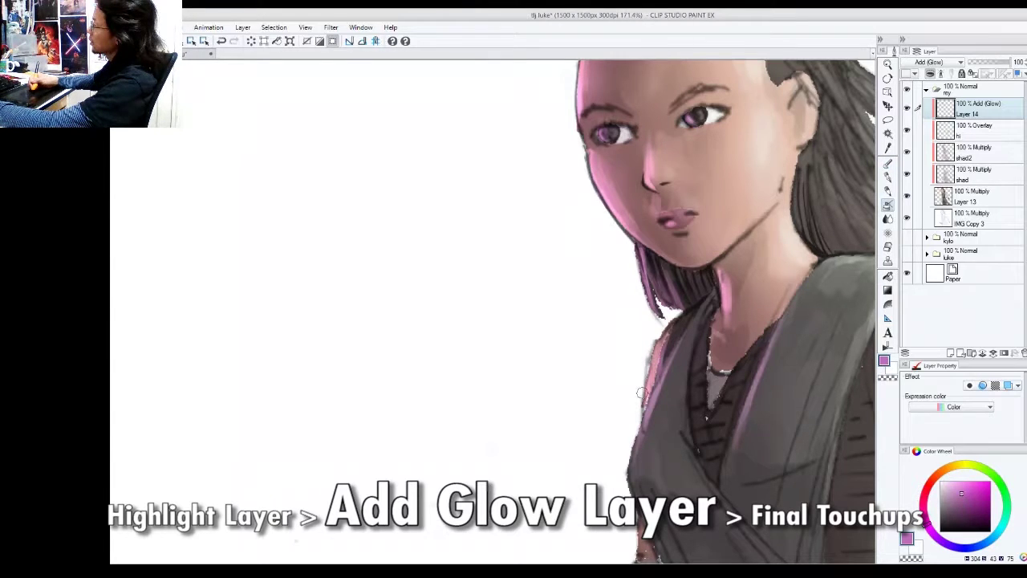
{"action": "mouse_move", "coordinate": [640, 403]}
{"action": "left_mouse_down"}
{"action": "mouse_move", "coordinate": [646, 369]}
{"action": "mouse_move", "coordinate": [641, 402]}
{"action": "mouse_move", "coordinate": [671, 329]}
{"action": "left_mouse_up"}
{"action": "mouse_move", "coordinate": [652, 372]}
{"action": "left_mouse_down"}
{"action": "mouse_move", "coordinate": [683, 329]}
{"action": "mouse_move", "coordinate": [645, 406]}
{"action": "mouse_move", "coordinate": [664, 358]}
{"action": "mouse_move", "coordinate": [660, 383]}
{"action": "left_mouse_up"}
{"action": "mouse_move", "coordinate": [678, 324]}
{"action": "left_mouse_down"}
{"action": "mouse_move", "coordinate": [661, 391]}
{"action": "mouse_move", "coordinate": [672, 367]}
{"action": "mouse_move", "coordinate": [735, 345]}
{"action": "left_mouse_up"}
Hide Layer 14, hi, shad2 and shad, and make Layer 13 the active layer
{"action": "key", "text": "ctrl+space"}
{"action": "left_click_drag", "start_coordinate": [909, 130], "coordinate": [908, 174]}
{"action": "left_click", "coordinate": [961, 206]}
Fill the gaps between the neck and the undershirt collar on Layer 13 with a sampled dark brown-grey
{"action": "left_click_drag", "start_coordinate": [740, 345], "coordinate": [762, 345]}
{"action": "left_click", "coordinate": [728, 326], "text": "alt"}
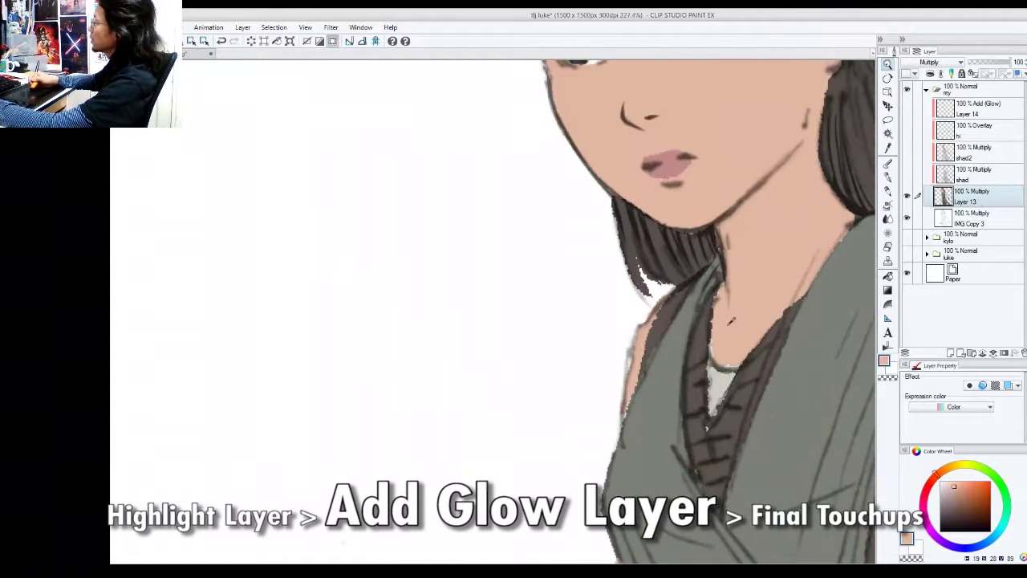
{"action": "left_click", "coordinate": [702, 341], "text": "alt"}
{"action": "key", "text": "e"}
{"action": "key", "text": "p"}
{"action": "left_click_drag", "start_coordinate": [708, 369], "coordinate": [709, 430]}
{"action": "left_click_drag", "start_coordinate": [708, 326], "coordinate": [707, 370]}
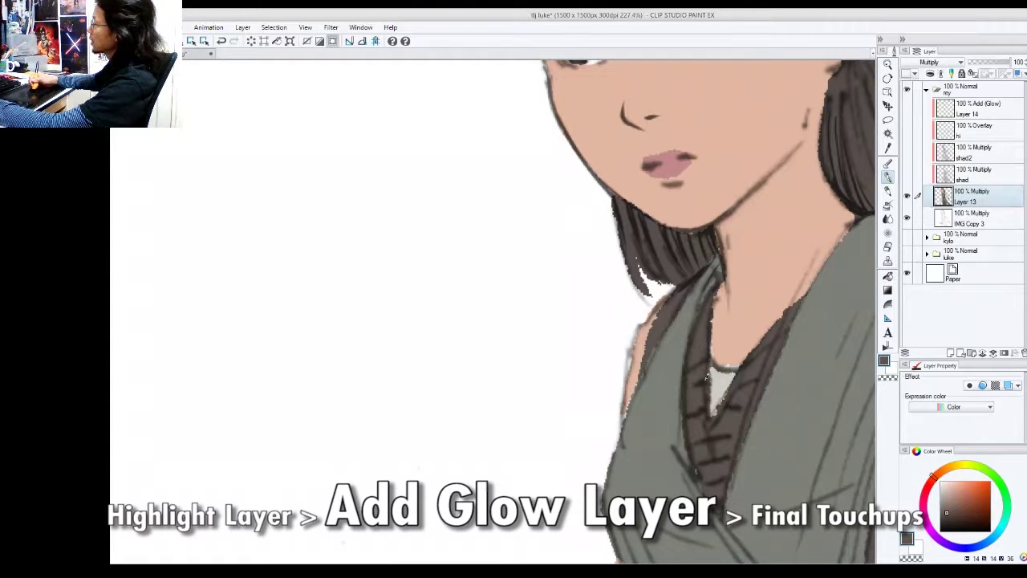
{"action": "left_click_drag", "start_coordinate": [705, 309], "coordinate": [718, 272]}
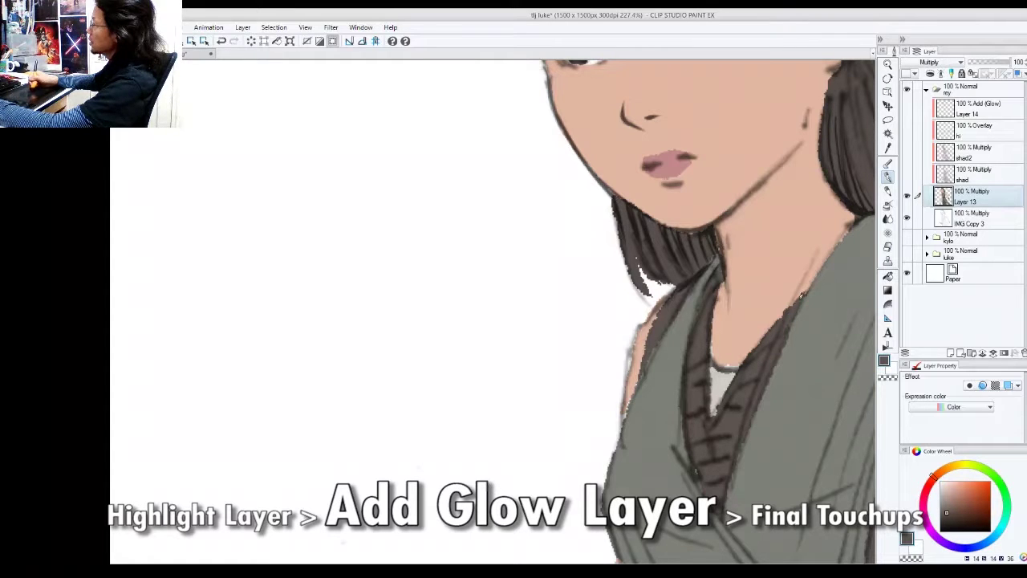
Fill the white gaps along the far shoulder's outer edge on Layer 13 with the sampled skin tone
{"action": "left_click_drag", "start_coordinate": [662, 354], "coordinate": [701, 351]}
{"action": "left_click", "coordinate": [677, 342], "text": "alt"}
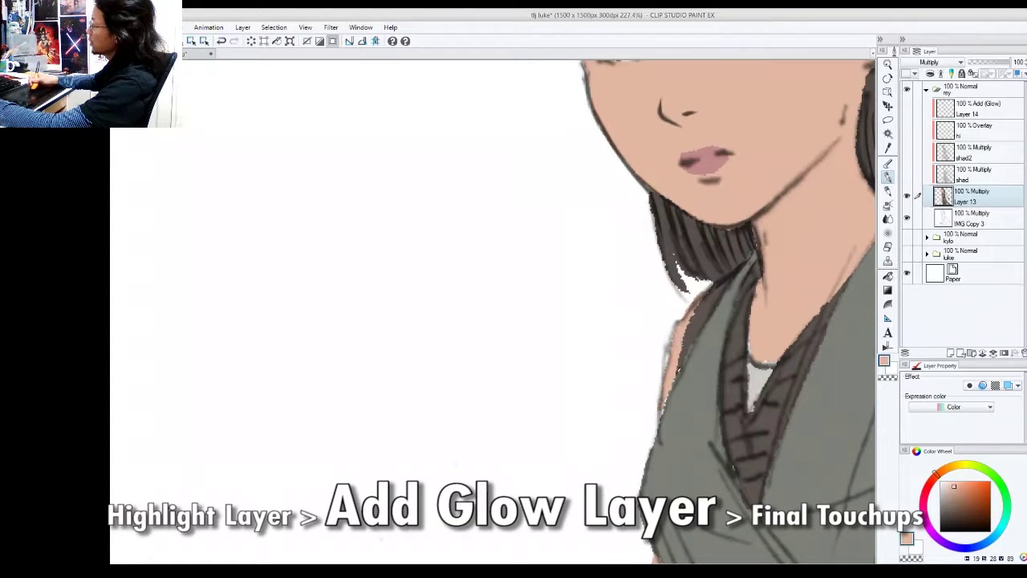
{"action": "left_click_drag", "start_coordinate": [681, 363], "coordinate": [704, 288]}
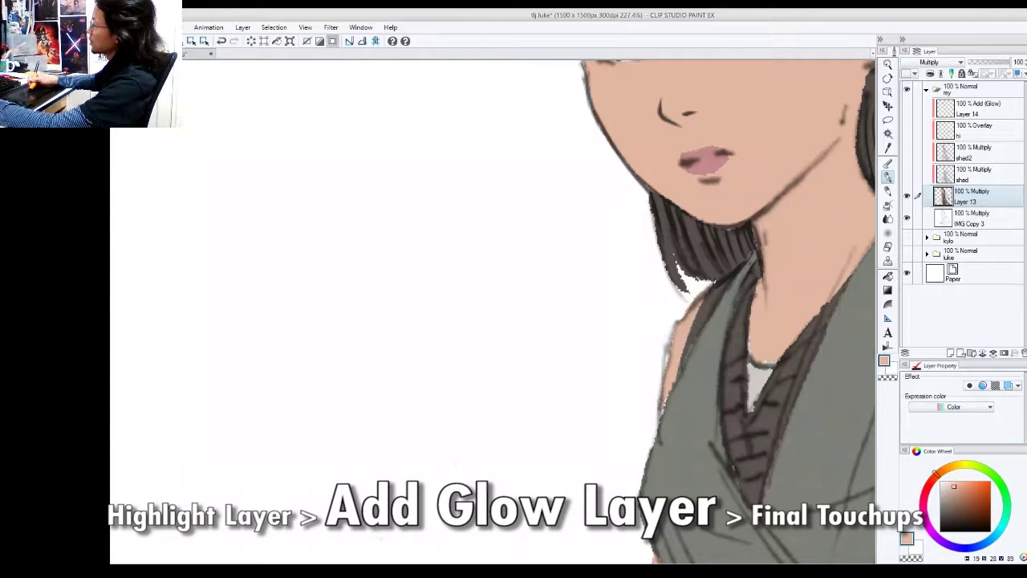
{"action": "mouse_move", "coordinate": [664, 420]}
{"action": "left_mouse_down"}
{"action": "mouse_move", "coordinate": [679, 370]}
{"action": "mouse_move", "coordinate": [664, 347]}
{"action": "mouse_move", "coordinate": [697, 301]}
{"action": "left_mouse_up"}
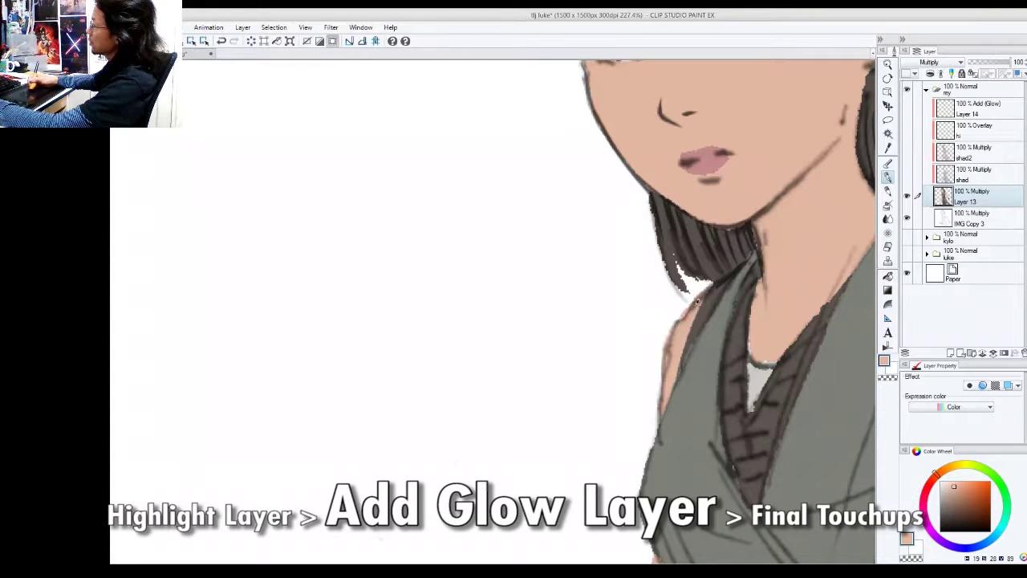
Fill the gaps along the robe's far armhole edge and in the hair tips above the shoulder with sampled dark brown-grey
{"action": "left_click", "coordinate": [686, 361], "text": "alt"}
{"action": "left_click_drag", "start_coordinate": [662, 453], "coordinate": [696, 347]}
{"action": "left_click", "coordinate": [694, 315], "text": "alt"}
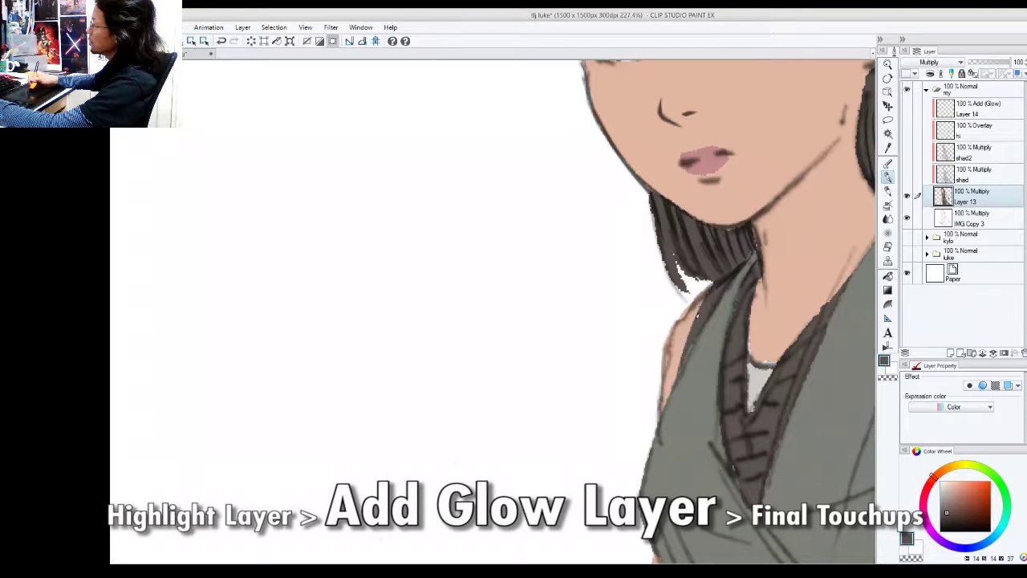
{"action": "scroll", "coordinate": [711, 279], "scroll_direction": "up", "scroll_amount": 2}
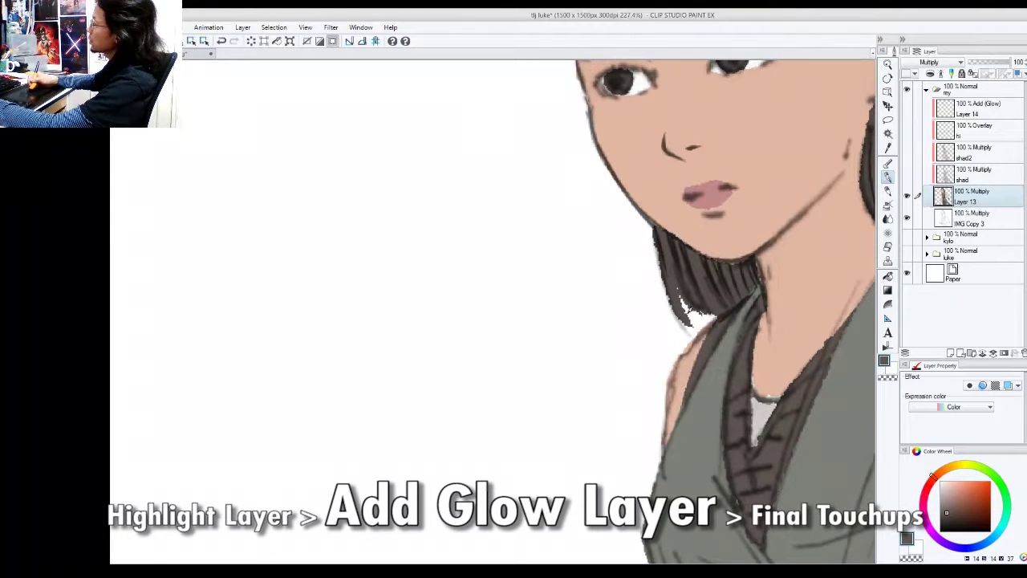
{"action": "left_click_drag", "start_coordinate": [695, 313], "coordinate": [700, 311]}
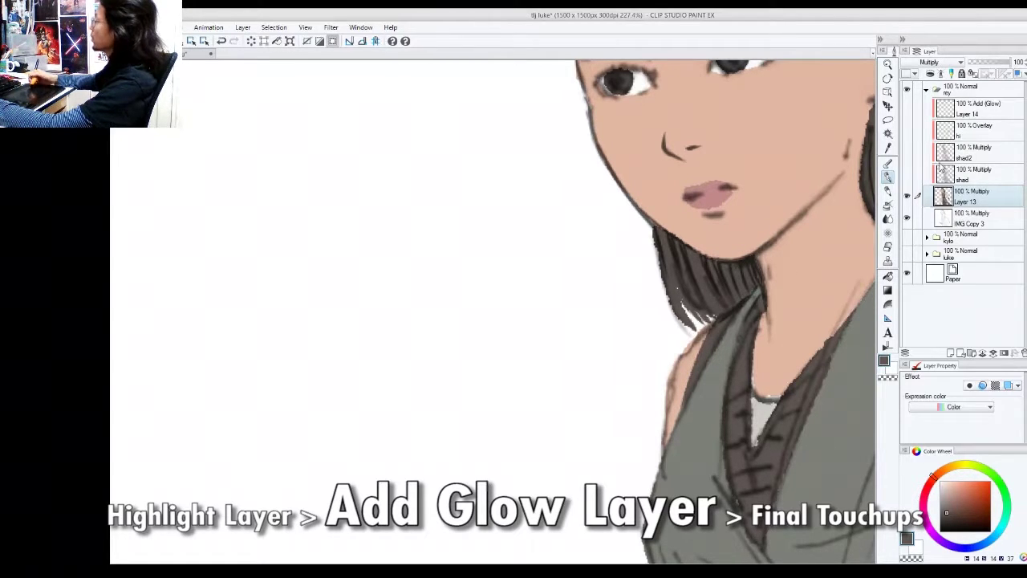
Show shad, shad2, hi and Layer 14 again, and make Layer 14 the active layer
{"action": "left_click", "coordinate": [979, 182]}
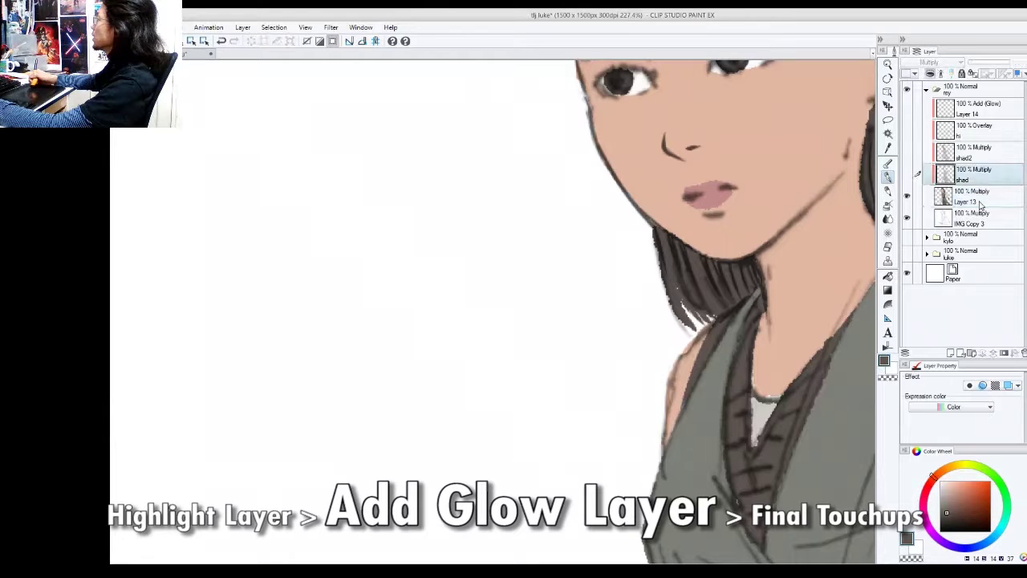
{"action": "left_click", "coordinate": [981, 215]}
{"action": "key", "text": "e"}
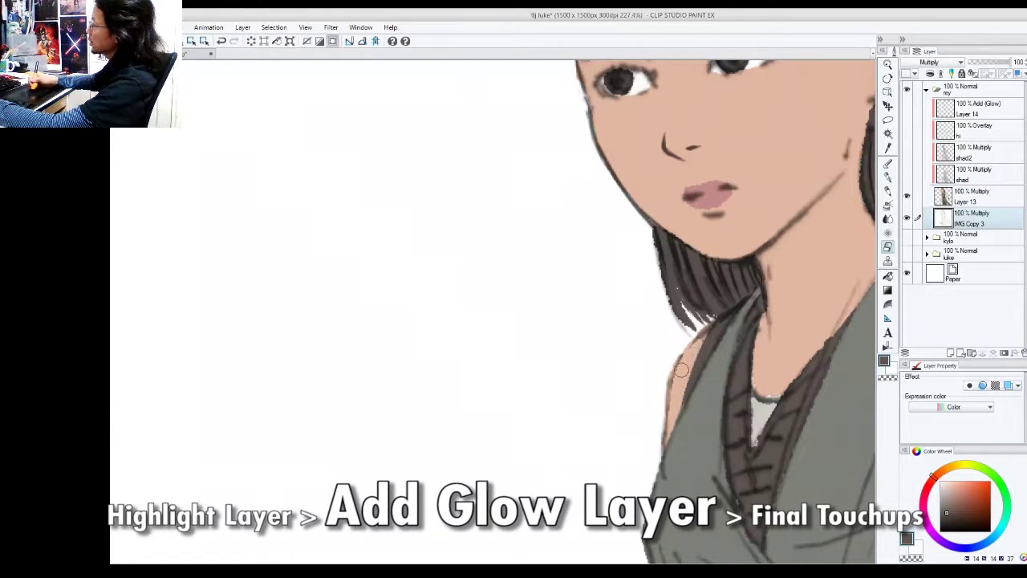
{"action": "left_click_drag", "start_coordinate": [907, 174], "coordinate": [913, 109]}
{"action": "left_click", "coordinate": [971, 107]}
Brush sampled magenta glow along the outer edge of the far shoulder and upper arm on Layer 14
{"action": "key", "text": "ctrl+space"}
{"action": "mouse_move", "coordinate": [705, 320]}
{"action": "left_mouse_down"}
{"action": "mouse_move", "coordinate": [667, 385]}
{"action": "mouse_move", "coordinate": [701, 353]}
{"action": "left_mouse_up"}
{"action": "key", "text": "c"}
{"action": "key", "text": "p"}
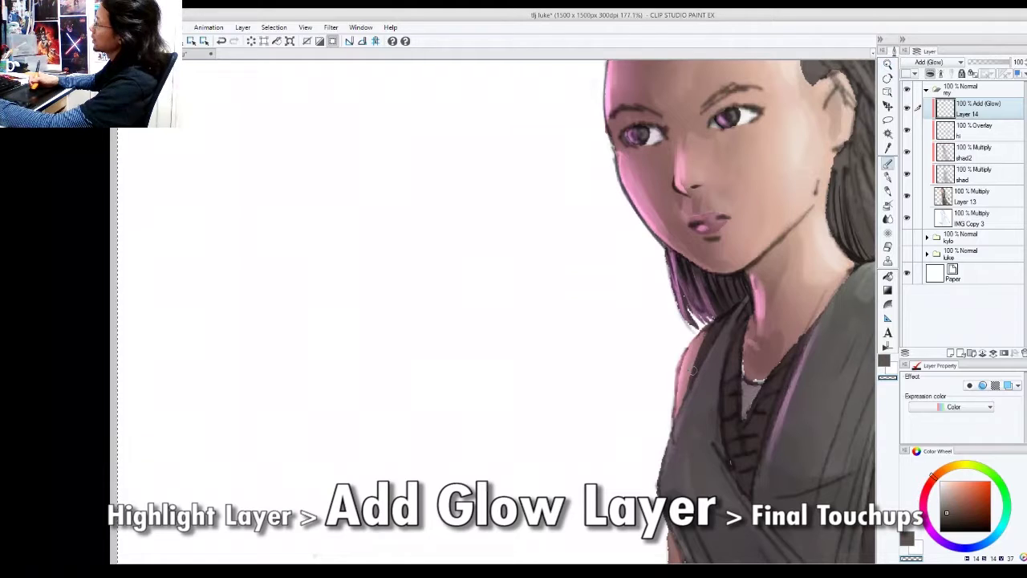
{"action": "key", "text": "ctrl+z"}
{"action": "mouse_move", "coordinate": [681, 211]}
{"action": "left_mouse_down"}
{"action": "mouse_move", "coordinate": [706, 294]}
{"action": "mouse_move", "coordinate": [681, 222]}
{"action": "left_mouse_up"}
{"action": "left_click", "coordinate": [674, 302], "text": "alt"}
{"action": "left_click", "coordinate": [959, 491]}
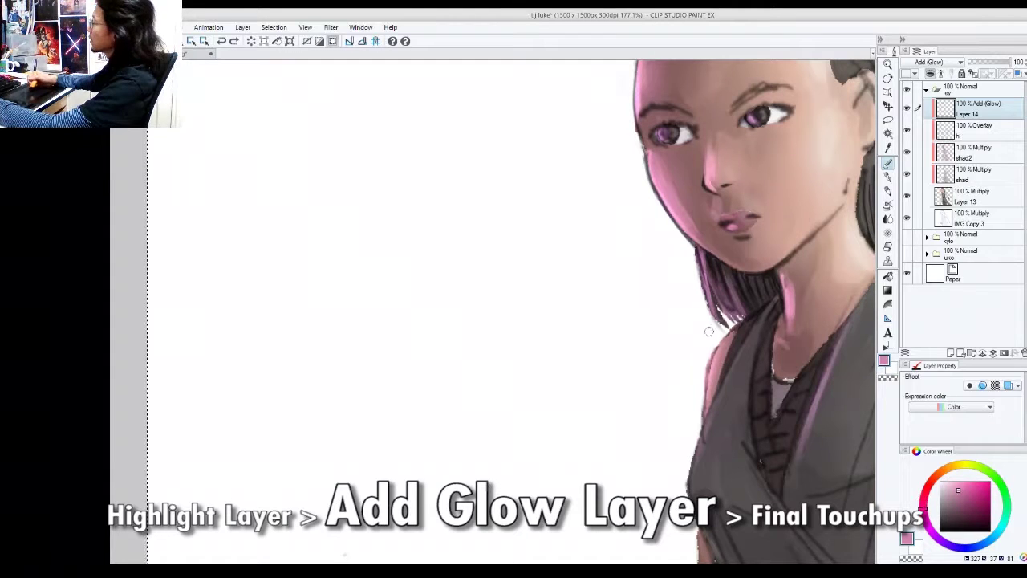
{"action": "left_click_drag", "start_coordinate": [708, 370], "coordinate": [706, 409]}
{"action": "left_click_drag", "start_coordinate": [718, 350], "coordinate": [709, 401]}
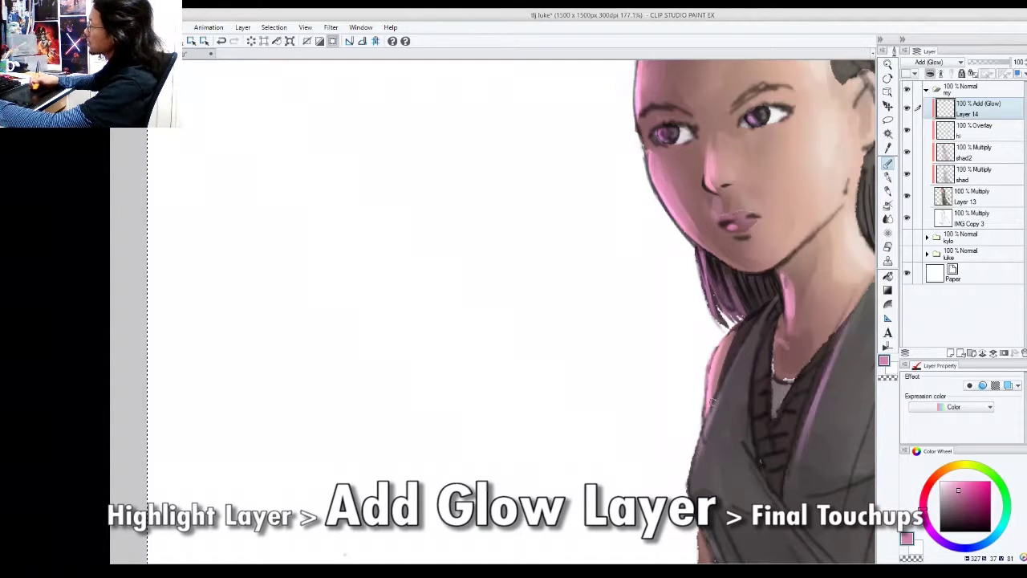
Add soft magenta glow over the robe's far shoulder strap beside the neck
{"action": "key", "text": "ctrl+space"}
{"action": "left_click_drag", "start_coordinate": [747, 342], "coordinate": [696, 343]}
{"action": "left_click_drag", "start_coordinate": [743, 382], "coordinate": [775, 377]}
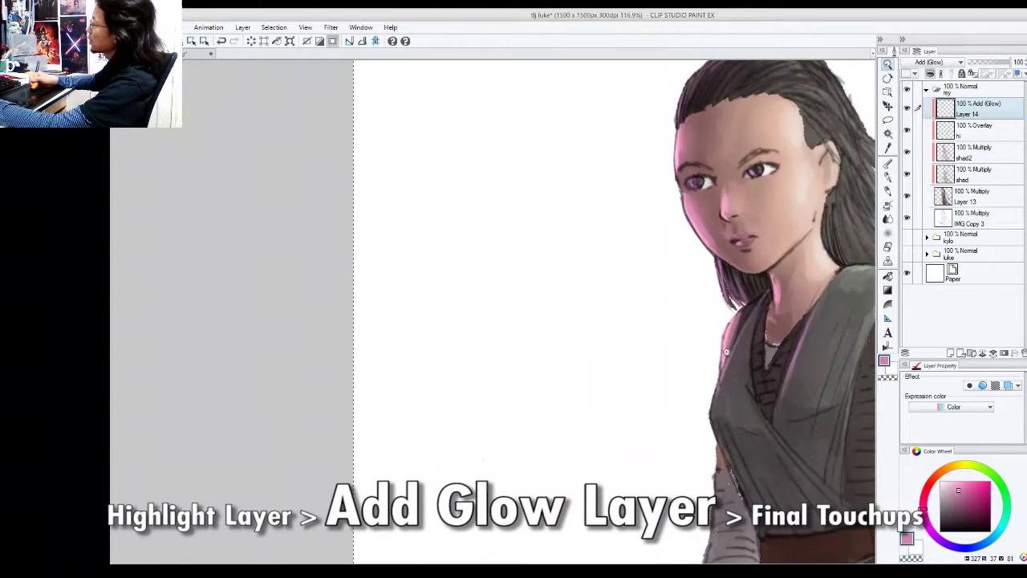
{"action": "scroll", "coordinate": [726, 351], "scroll_direction": "up", "scroll_amount": 1}
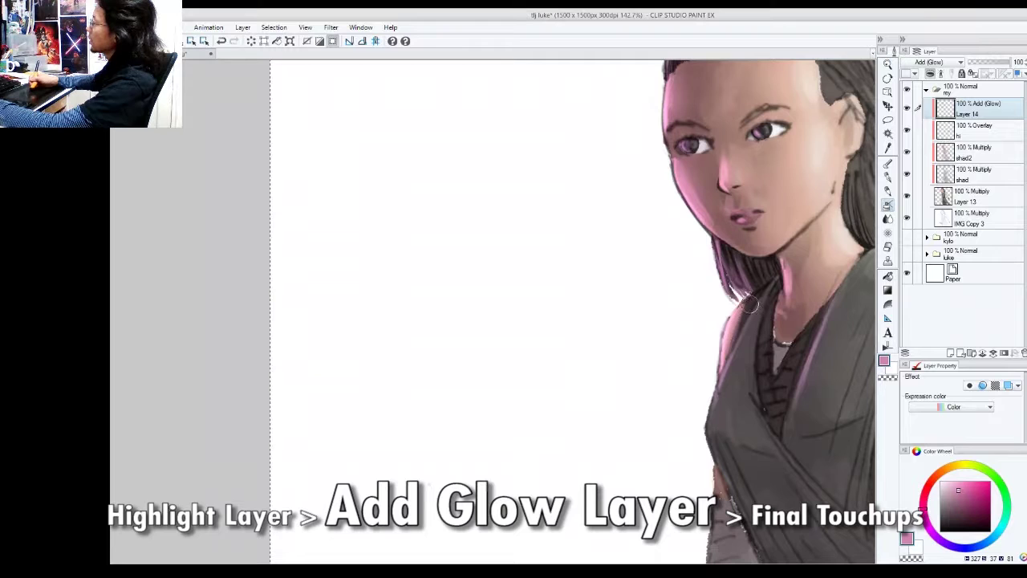
{"action": "mouse_move", "coordinate": [760, 299]}
{"action": "left_mouse_down"}
{"action": "mouse_move", "coordinate": [734, 351]}
{"action": "mouse_move", "coordinate": [770, 287]}
{"action": "left_mouse_up"}
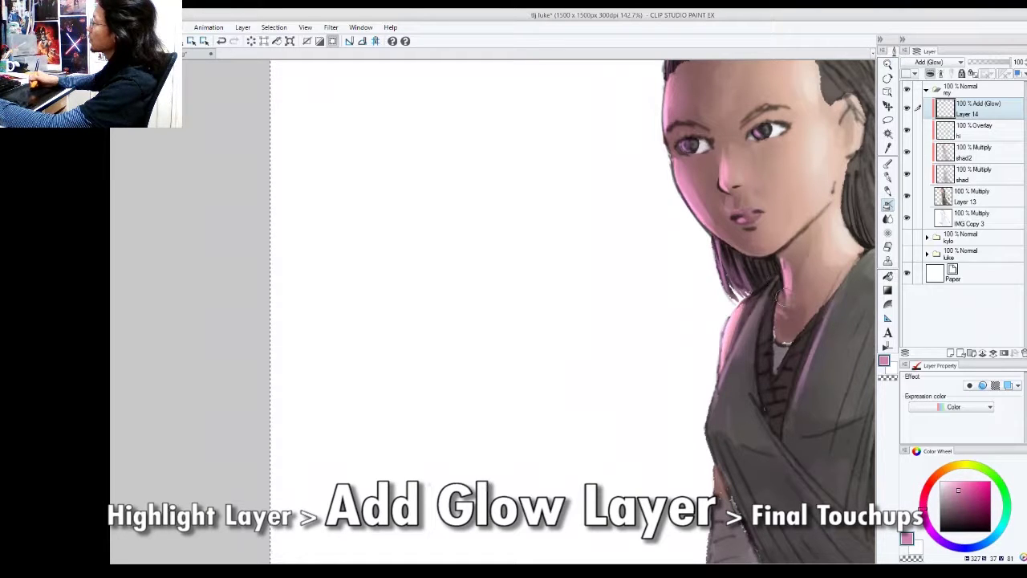
Erase excess glow from the far shoulder and robe strap using transparent colour
{"action": "scroll", "coordinate": [776, 297], "scroll_direction": "down", "scroll_amount": 3}
{"action": "scroll", "coordinate": [778, 321], "scroll_direction": "up", "scroll_amount": 2}
{"action": "key", "text": "c"}
{"action": "mouse_move", "coordinate": [744, 307]}
{"action": "left_mouse_down"}
{"action": "mouse_move", "coordinate": [730, 326]}
{"action": "mouse_move", "coordinate": [737, 336]}
{"action": "left_mouse_up"}
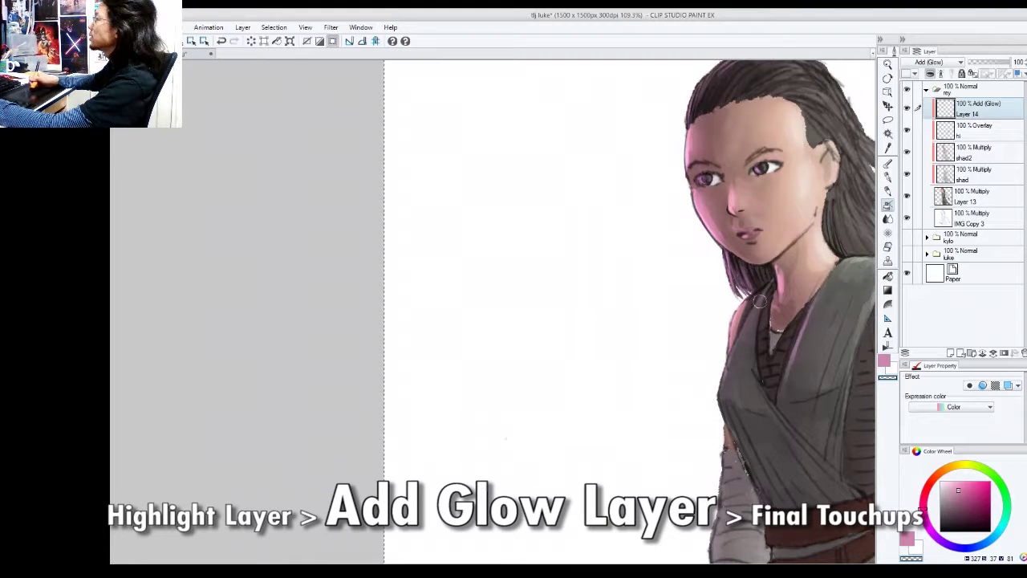
{"action": "scroll", "coordinate": [727, 362], "scroll_direction": "down", "scroll_amount": 3}
{"action": "scroll", "coordinate": [727, 362], "scroll_direction": "up", "scroll_amount": 3}
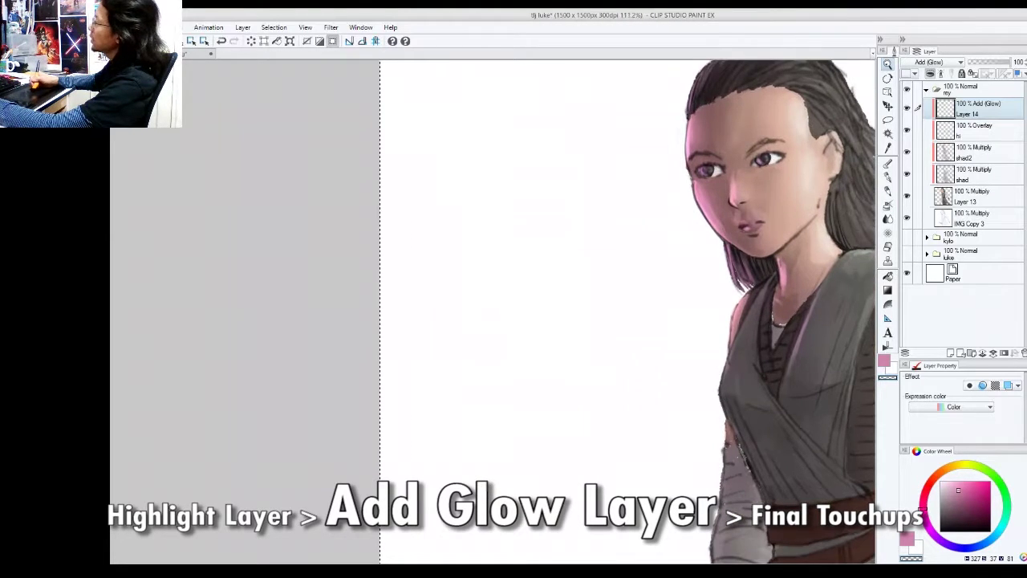
{"action": "scroll", "coordinate": [726, 362], "scroll_direction": "up", "scroll_amount": 2}
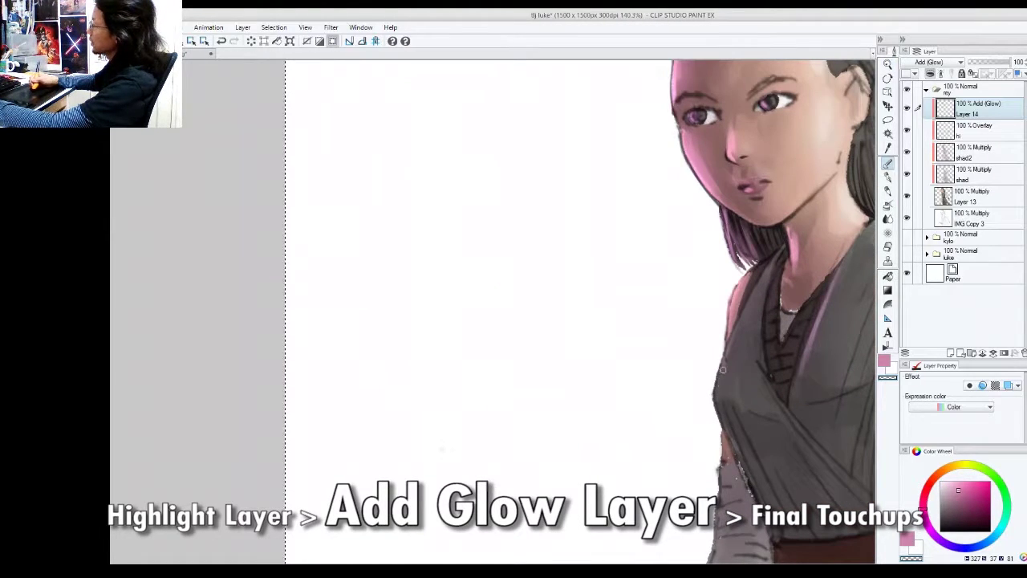
Brush magenta glow along the robe's far chest edge up to the shoulder strap
{"action": "key", "text": "c"}
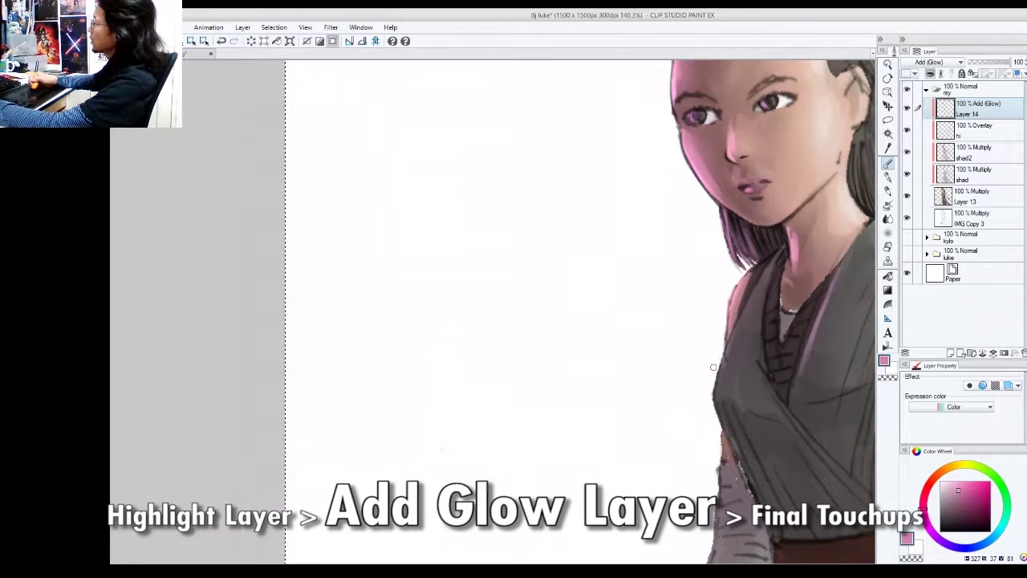
{"action": "key", "text": "b"}
{"action": "left_click_drag", "start_coordinate": [718, 384], "coordinate": [736, 330]}
{"action": "left_click_drag", "start_coordinate": [757, 293], "coordinate": [734, 315]}
{"action": "left_click_drag", "start_coordinate": [709, 391], "coordinate": [718, 341]}
{"action": "left_click_drag", "start_coordinate": [737, 376], "coordinate": [722, 389]}
{"action": "key", "text": "b"}
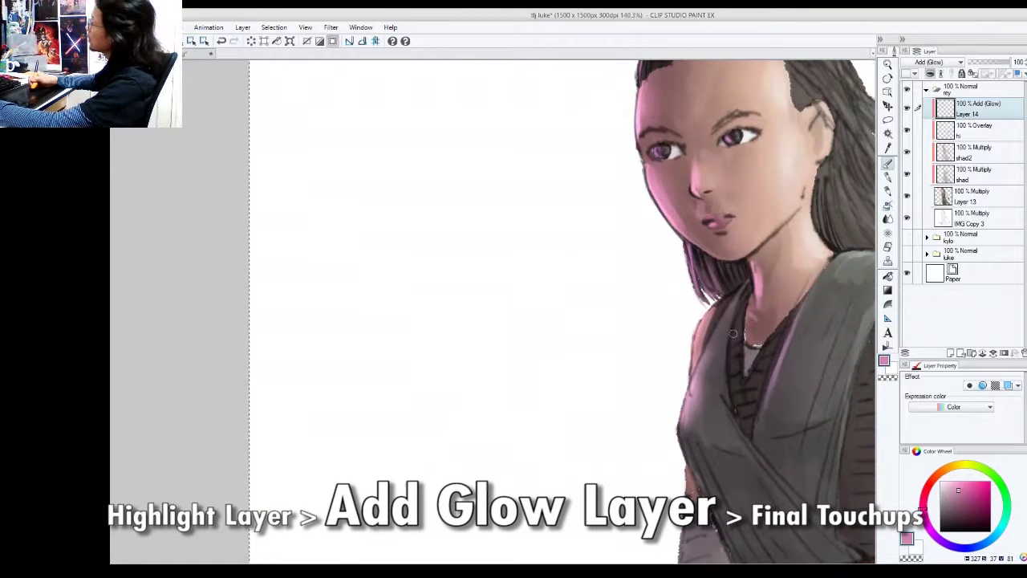
Try adding magenta glow to the far side of the robe's collar beside the undershirt
{"action": "key", "text": "b"}
{"action": "mouse_move", "coordinate": [738, 329]}
{"action": "left_mouse_down"}
{"action": "mouse_move", "coordinate": [744, 368]}
{"action": "mouse_move", "coordinate": [737, 333]}
{"action": "mouse_move", "coordinate": [737, 343]}
{"action": "left_mouse_up"}
{"action": "key", "text": "ctrl+z"}
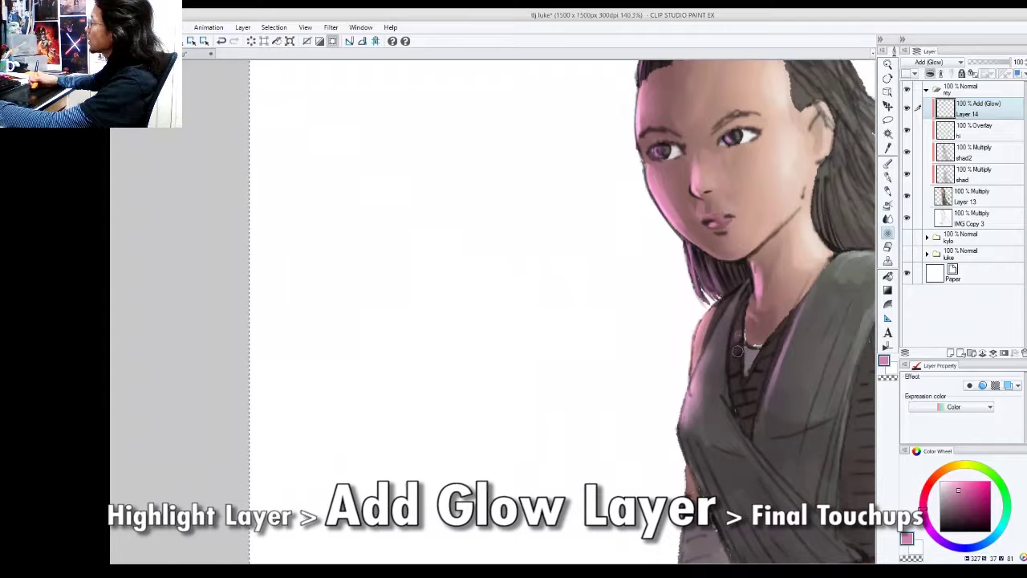
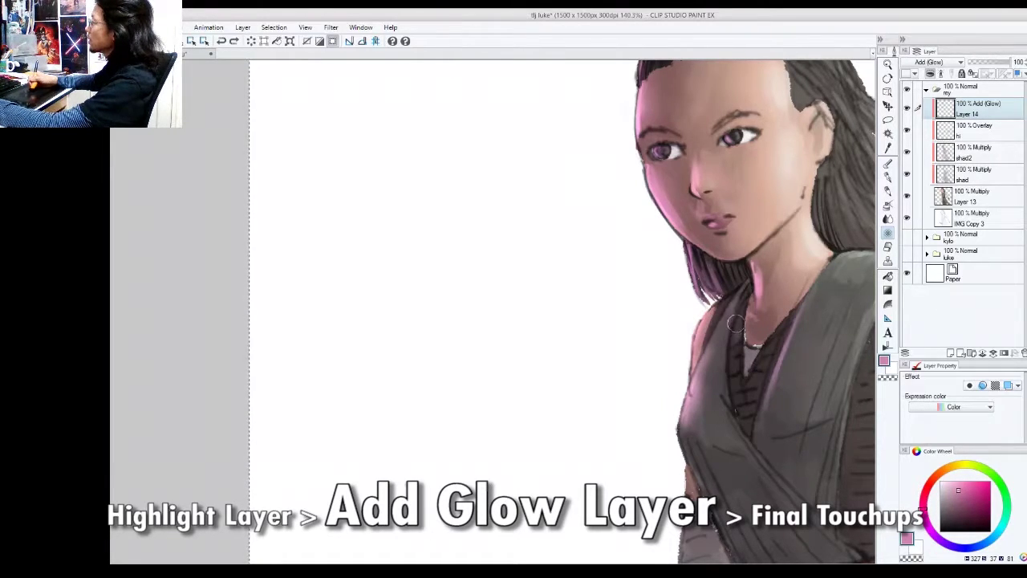
{"action": "mouse_move", "coordinate": [736, 313]}
{"action": "left_mouse_down"}
{"action": "mouse_move", "coordinate": [738, 417]}
{"action": "mouse_move", "coordinate": [772, 330]}
{"action": "mouse_move", "coordinate": [722, 345]}
{"action": "mouse_move", "coordinate": [772, 340]}
{"action": "mouse_move", "coordinate": [746, 353]}
{"action": "mouse_move", "coordinate": [753, 346]}
{"action": "left_mouse_up"}
{"action": "key", "text": "ctrl+space"}
{"action": "key", "text": "ctrl+z"}
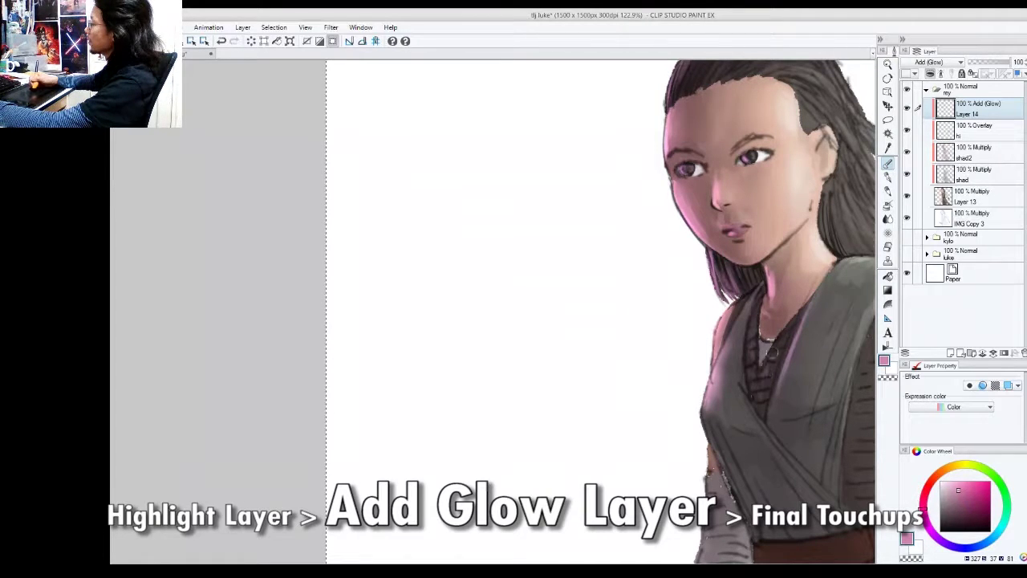
Brush magenta glow along the outer edge of the bare arm and the upper part of the wrapped forearm
{"action": "left_click_drag", "start_coordinate": [722, 330], "coordinate": [708, 268]}
{"action": "left_click_drag", "start_coordinate": [714, 361], "coordinate": [720, 316]}
{"action": "mouse_move", "coordinate": [706, 377]}
{"action": "left_mouse_down"}
{"action": "mouse_move", "coordinate": [698, 352]}
{"action": "mouse_move", "coordinate": [711, 337]}
{"action": "left_mouse_up"}
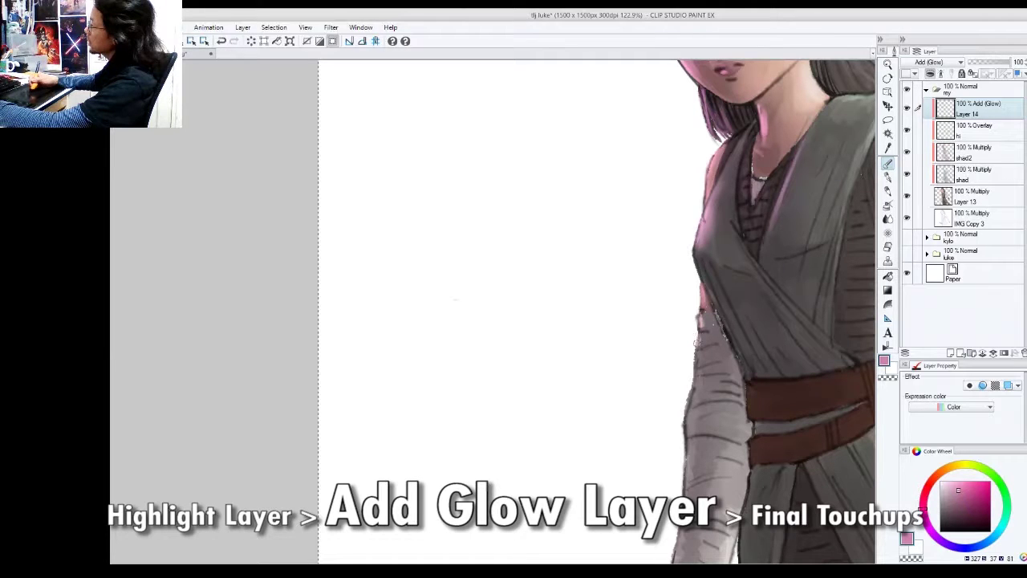
{"action": "left_click_drag", "start_coordinate": [756, 339], "coordinate": [703, 317]}
{"action": "left_click_drag", "start_coordinate": [719, 402], "coordinate": [752, 313]}
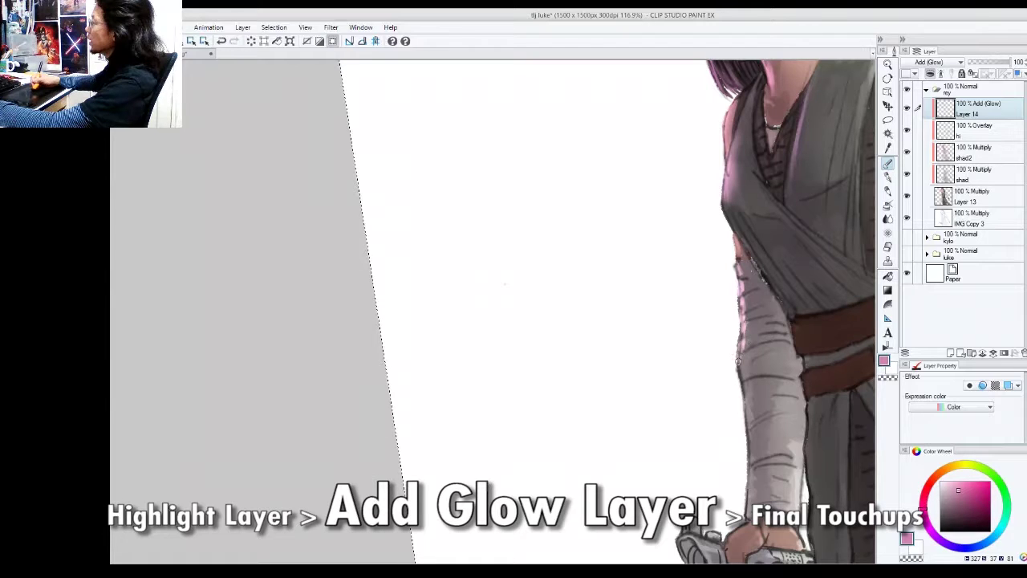
Continue the magenta rim glow down the wrapped forearm's outer edge to the wrist
{"action": "left_click_drag", "start_coordinate": [742, 361], "coordinate": [741, 374]}
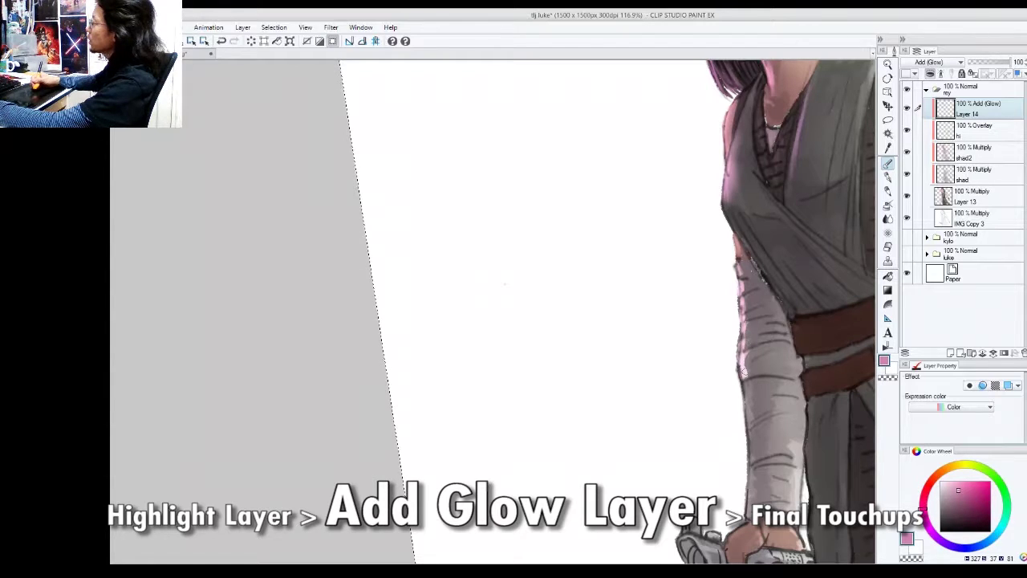
{"action": "left_click_drag", "start_coordinate": [746, 398], "coordinate": [746, 409]}
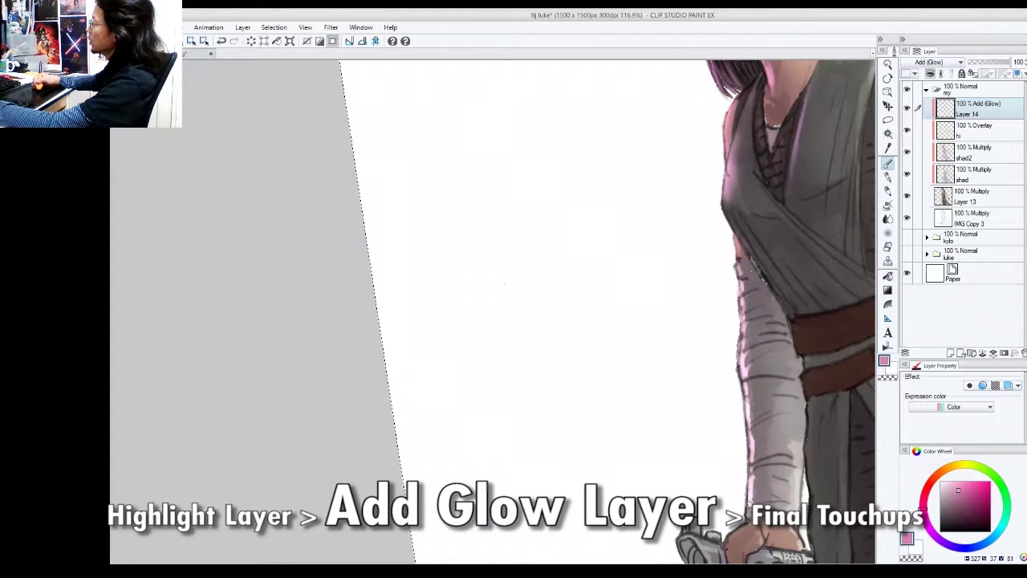
{"action": "left_click_drag", "start_coordinate": [729, 480], "coordinate": [761, 412]}
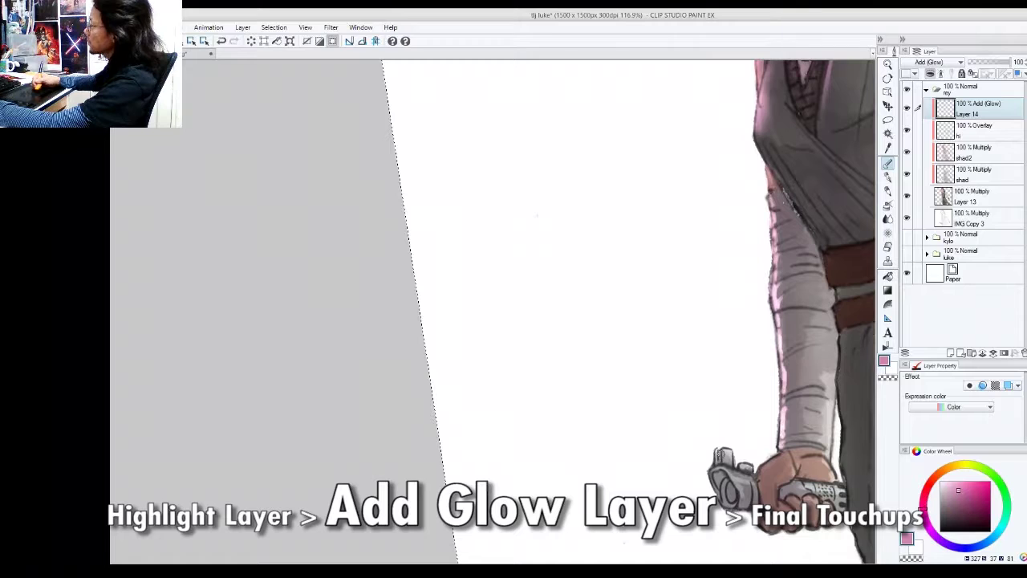
{"action": "mouse_move", "coordinate": [719, 469]}
{"action": "left_mouse_down"}
{"action": "mouse_move", "coordinate": [713, 458]}
{"action": "mouse_move", "coordinate": [722, 481]}
{"action": "mouse_move", "coordinate": [747, 466]}
{"action": "left_mouse_up"}
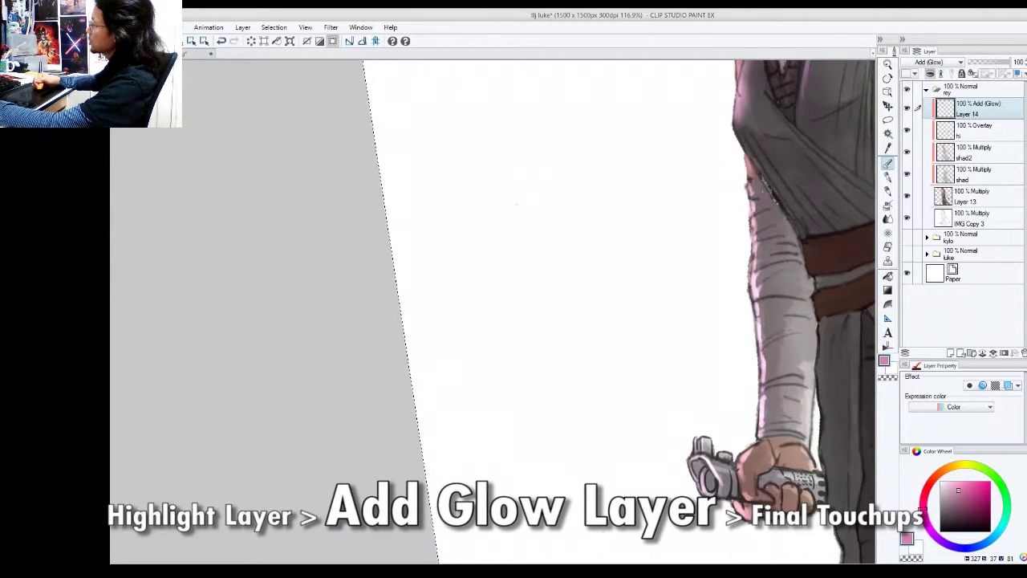
Brush magenta glow on the edges of the gripping hand and the lightsaber hilt
{"action": "key", "text": "ctrl+space"}
{"action": "mouse_move", "coordinate": [808, 448]}
{"action": "left_mouse_down"}
{"action": "mouse_move", "coordinate": [754, 450]}
{"action": "mouse_move", "coordinate": [784, 408]}
{"action": "mouse_move", "coordinate": [820, 405]}
{"action": "left_mouse_up"}
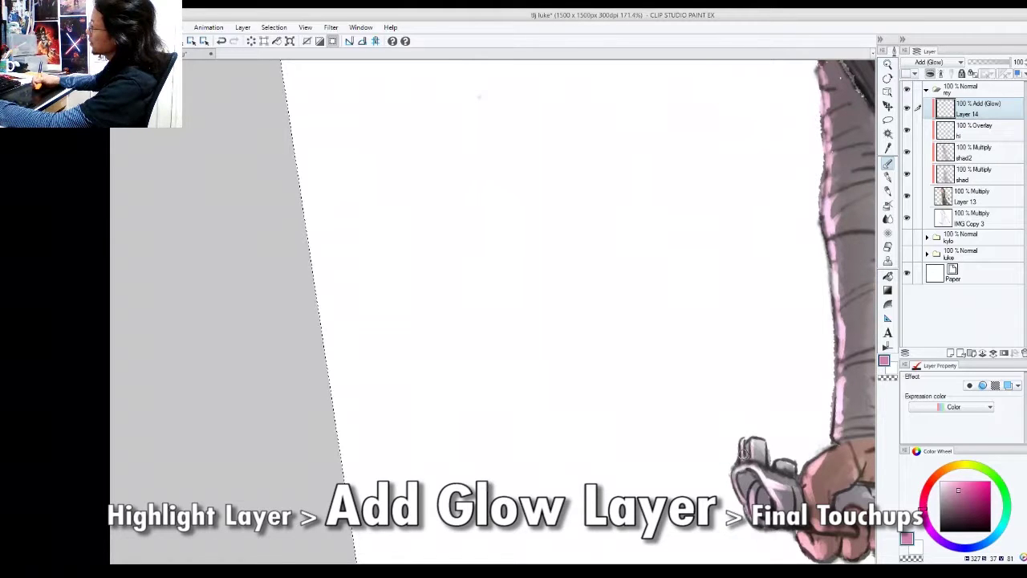
{"action": "key", "text": "ctrl+space"}
{"action": "mouse_move", "coordinate": [791, 372]}
{"action": "left_mouse_down"}
{"action": "mouse_move", "coordinate": [726, 454]}
{"action": "mouse_move", "coordinate": [765, 419]}
{"action": "mouse_move", "coordinate": [780, 447]}
{"action": "mouse_move", "coordinate": [806, 443]}
{"action": "left_mouse_up"}
{"action": "key", "text": "ctrl+space"}
Hide Layer 14, hi, shad2 and shad, and make Layer 13 the active layer
{"action": "key", "text": "ctrl+space"}
{"action": "left_click_drag", "start_coordinate": [736, 421], "coordinate": [691, 417]}
{"action": "mouse_move", "coordinate": [697, 260]}
{"action": "left_mouse_down"}
{"action": "mouse_move", "coordinate": [707, 362]}
{"action": "mouse_move", "coordinate": [750, 372]}
{"action": "left_mouse_up"}
{"action": "key", "text": "ctrl+space"}
{"action": "left_click_drag", "start_coordinate": [906, 108], "coordinate": [907, 173]}
{"action": "left_click", "coordinate": [967, 198]}
Fill the gaps between the robe's lower edge and the wrapped forearm on Layer 13 with sampled flat colours
{"action": "left_click_drag", "start_coordinate": [717, 373], "coordinate": [725, 329]}
{"action": "right_click", "coordinate": [724, 329]}
{"action": "right_click", "coordinate": [665, 335]}
{"action": "right_click", "coordinate": [722, 278]}
{"action": "key", "text": "e"}
{"action": "key", "text": "p"}
{"action": "left_click_drag", "start_coordinate": [683, 346], "coordinate": [647, 287]}
{"action": "mouse_move", "coordinate": [683, 344]}
{"action": "left_mouse_down"}
{"action": "mouse_move", "coordinate": [729, 422]}
{"action": "mouse_move", "coordinate": [723, 383]}
{"action": "left_mouse_up"}
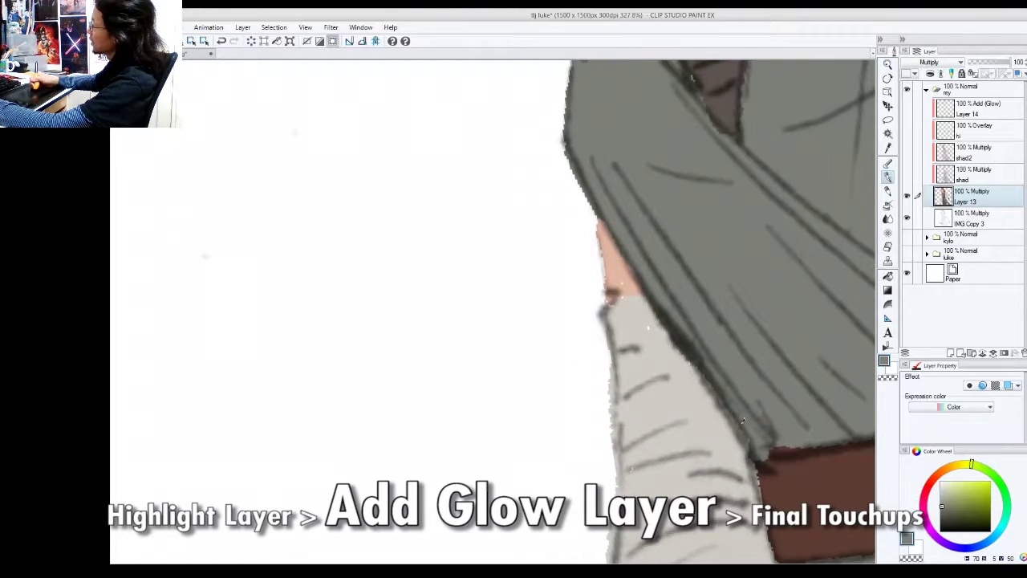
Fill the gaps around the belt and its sash beside the forearm with sampled brown and grey-green
{"action": "left_click_drag", "start_coordinate": [805, 471], "coordinate": [746, 400]}
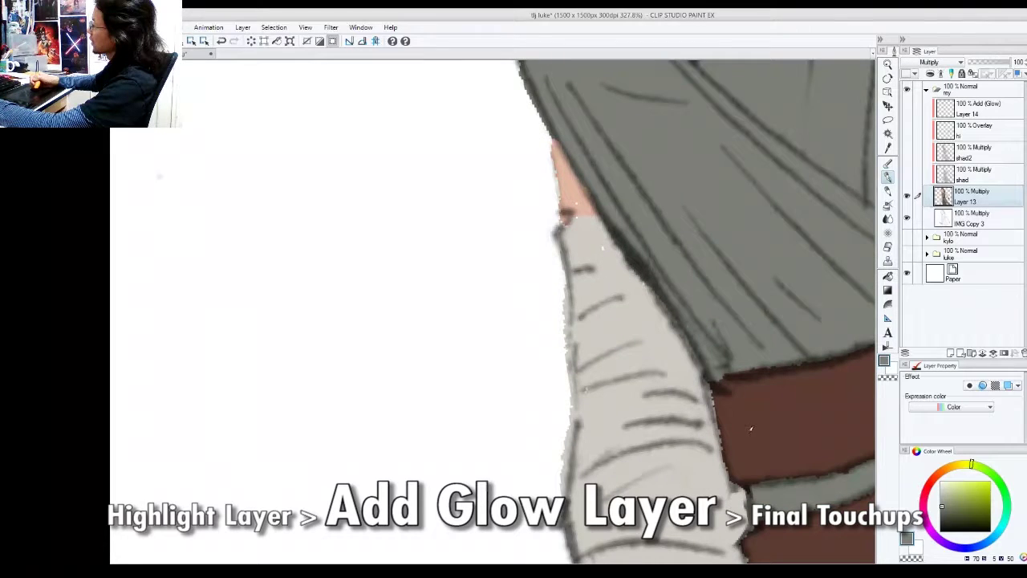
{"action": "left_click", "coordinate": [757, 431], "text": "alt"}
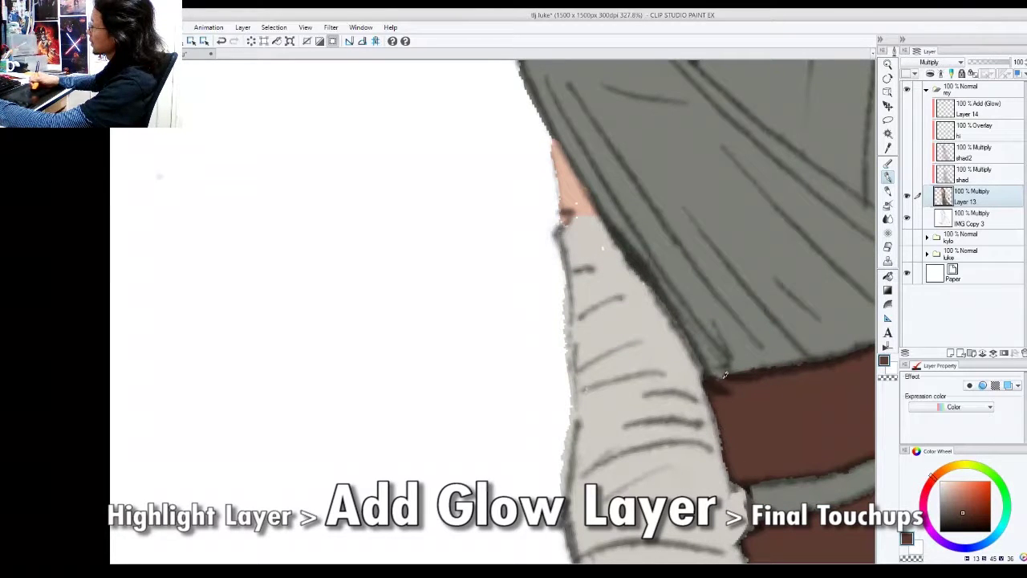
{"action": "left_click", "coordinate": [770, 499], "text": "alt"}
{"action": "left_click_drag", "start_coordinate": [759, 502], "coordinate": [791, 360]}
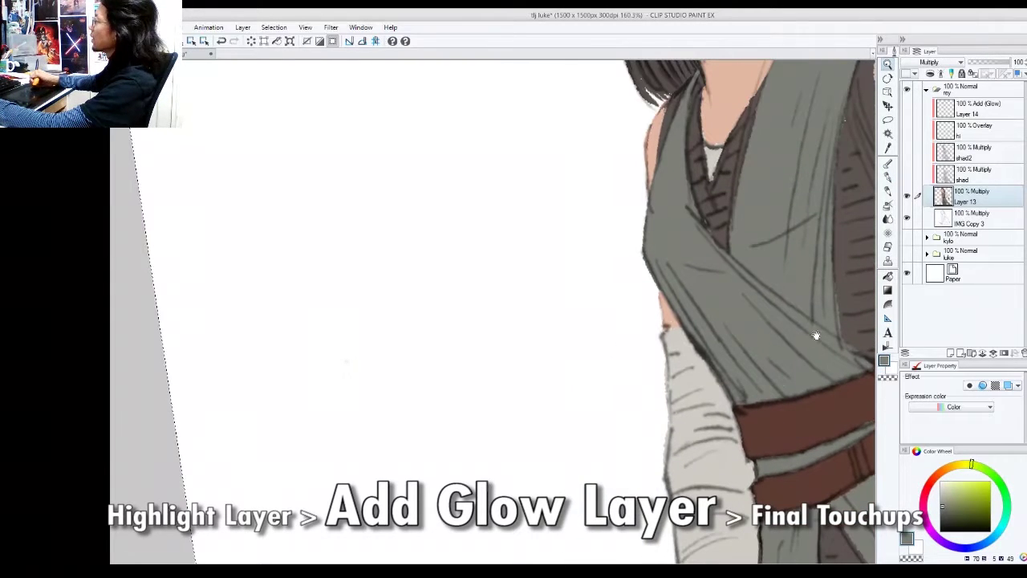
Show the shading and glow layers again, make Layer 14 active, and sample the pink glow from the cheek
{"action": "left_click", "coordinate": [971, 108]}
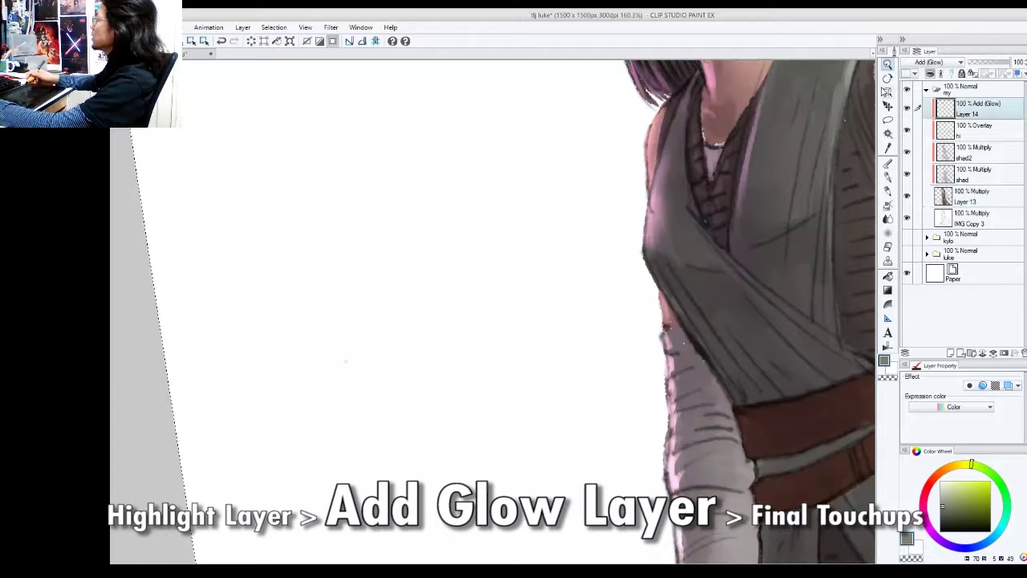
{"action": "mouse_move", "coordinate": [750, 284]}
{"action": "left_mouse_down"}
{"action": "mouse_move", "coordinate": [744, 377]}
{"action": "mouse_move", "coordinate": [771, 416]}
{"action": "left_mouse_up"}
{"action": "left_click_drag", "start_coordinate": [733, 365], "coordinate": [775, 415]}
{"action": "key", "text": "ctrl+z"}
{"action": "left_click", "coordinate": [692, 156], "text": "alt"}
{"action": "left_click", "coordinate": [692, 156], "text": "alt"}
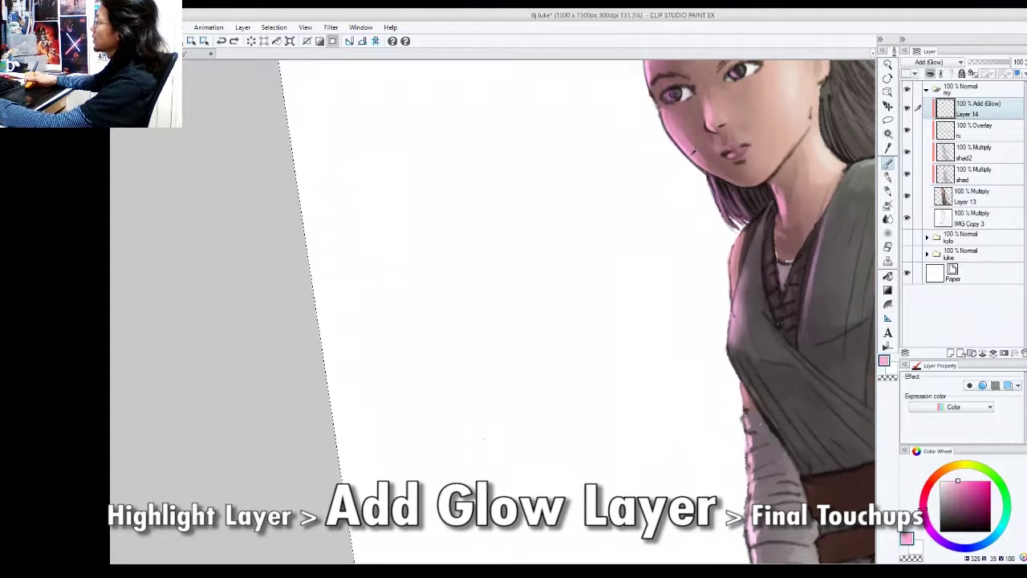
Brush pink glow strokes on Layer 14 along the robe's outer edge and the folds below the chest
{"action": "left_click_drag", "start_coordinate": [735, 364], "coordinate": [769, 417]}
{"action": "left_click_drag", "start_coordinate": [762, 405], "coordinate": [731, 366]}
{"action": "left_click_drag", "start_coordinate": [730, 365], "coordinate": [748, 389]}
{"action": "left_click_drag", "start_coordinate": [720, 342], "coordinate": [764, 405]}
{"action": "left_click_drag", "start_coordinate": [740, 349], "coordinate": [775, 396]}
{"action": "mouse_move", "coordinate": [731, 362]}
{"action": "left_mouse_down"}
{"action": "mouse_move", "coordinate": [760, 416]}
{"action": "mouse_move", "coordinate": [710, 505]}
{"action": "left_mouse_up"}
{"action": "mouse_move", "coordinate": [726, 360]}
{"action": "left_mouse_down"}
{"action": "mouse_move", "coordinate": [718, 391]}
{"action": "mouse_move", "coordinate": [730, 345]}
{"action": "left_mouse_up"}
Blend the pink glow strokes into the robe's chest and side folds
{"action": "key", "text": "j"}
{"action": "left_click_drag", "start_coordinate": [725, 387], "coordinate": [736, 334]}
{"action": "key", "text": "ctrl+space"}
{"action": "mouse_move", "coordinate": [740, 421]}
{"action": "left_mouse_down"}
{"action": "mouse_move", "coordinate": [722, 451]}
{"action": "mouse_move", "coordinate": [758, 369]}
{"action": "mouse_move", "coordinate": [760, 401]}
{"action": "mouse_move", "coordinate": [747, 388]}
{"action": "left_mouse_up"}
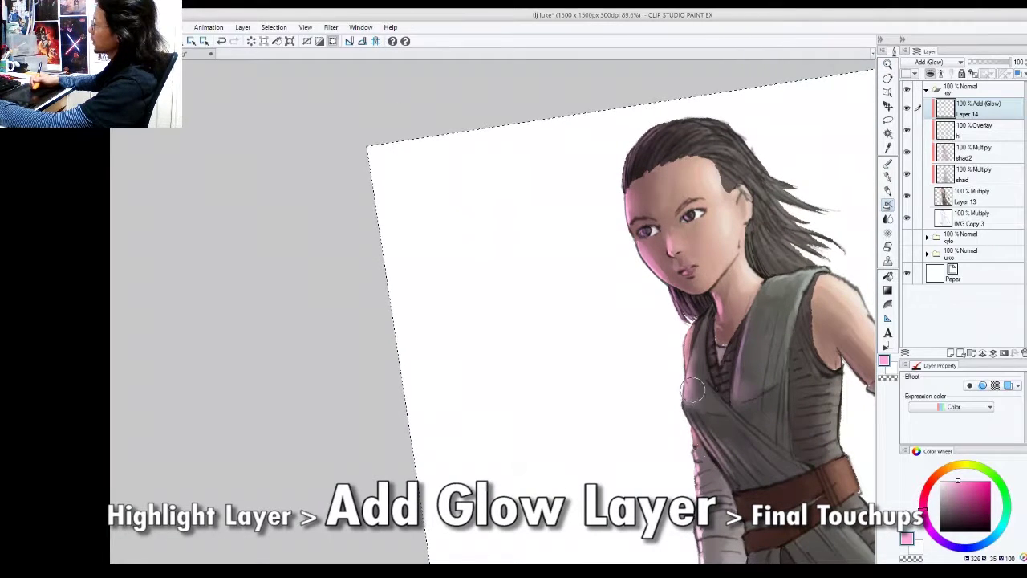
Paint and soften pink glow on the ends of both belt bands beside the wrapped forearm
{"action": "left_click_drag", "start_coordinate": [751, 447], "coordinate": [733, 356]}
{"action": "mouse_move", "coordinate": [746, 411]}
{"action": "left_mouse_down"}
{"action": "mouse_move", "coordinate": [730, 443]}
{"action": "mouse_move", "coordinate": [714, 410]}
{"action": "mouse_move", "coordinate": [743, 412]}
{"action": "mouse_move", "coordinate": [686, 498]}
{"action": "mouse_move", "coordinate": [642, 461]}
{"action": "mouse_move", "coordinate": [632, 439]}
{"action": "mouse_move", "coordinate": [641, 402]}
{"action": "left_mouse_up"}
{"action": "left_click_drag", "start_coordinate": [619, 520], "coordinate": [631, 433]}
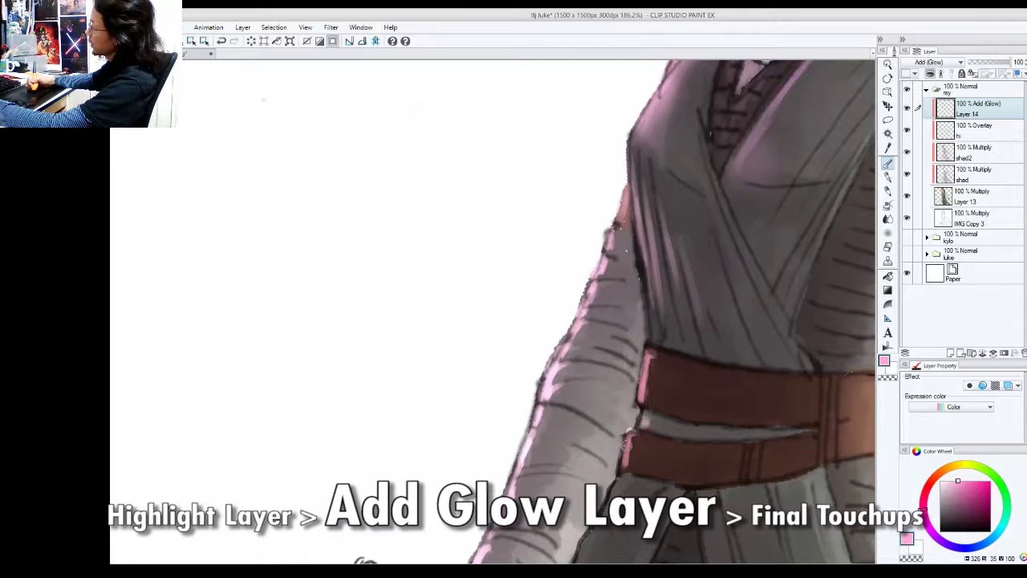
{"action": "key", "text": "p"}
{"action": "key", "text": "e"}
{"action": "key", "text": "b"}
{"action": "left_click_drag", "start_coordinate": [634, 466], "coordinate": [631, 430]}
{"action": "mouse_move", "coordinate": [650, 365]}
{"action": "left_mouse_down"}
{"action": "mouse_move", "coordinate": [649, 395]}
{"action": "mouse_move", "coordinate": [653, 356]}
{"action": "mouse_move", "coordinate": [663, 385]}
{"action": "left_mouse_up"}
{"action": "key", "text": "ctrl+space"}
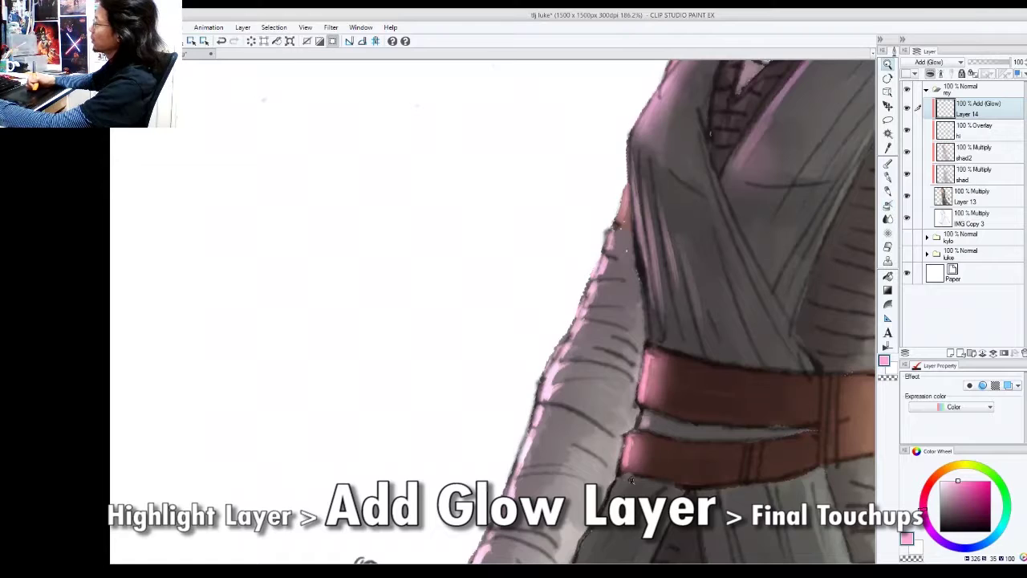
Add thin pink glow accents to the belt loops and the upper belt's edge
{"action": "left_click_drag", "start_coordinate": [656, 436], "coordinate": [571, 437]}
{"action": "key", "text": "space"}
{"action": "mouse_move", "coordinate": [718, 421]}
{"action": "left_mouse_down"}
{"action": "mouse_move", "coordinate": [738, 365]}
{"action": "mouse_move", "coordinate": [815, 364]}
{"action": "left_mouse_up"}
{"action": "key", "text": "ctrl+space"}
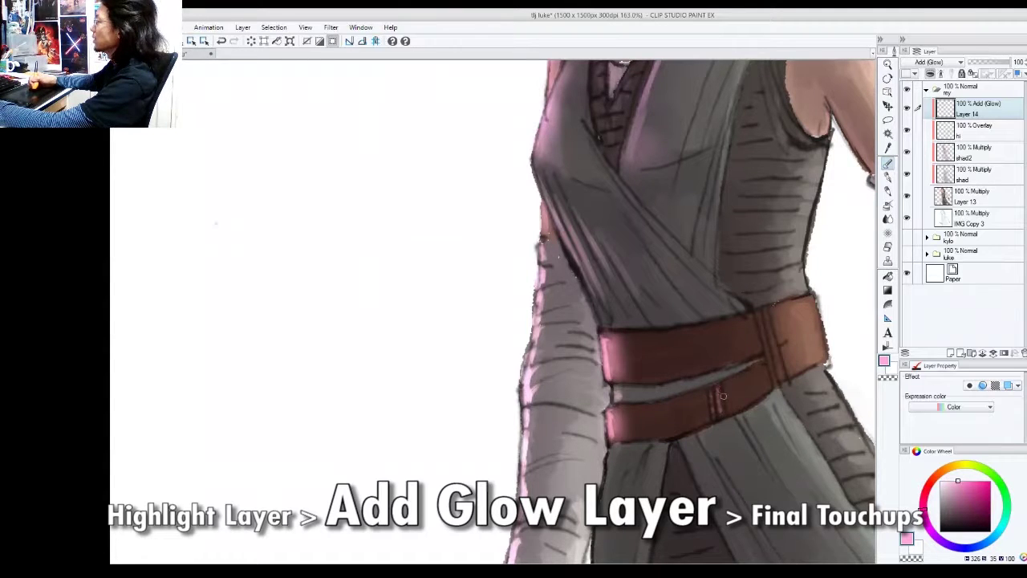
{"action": "left_click_drag", "start_coordinate": [770, 377], "coordinate": [766, 389]}
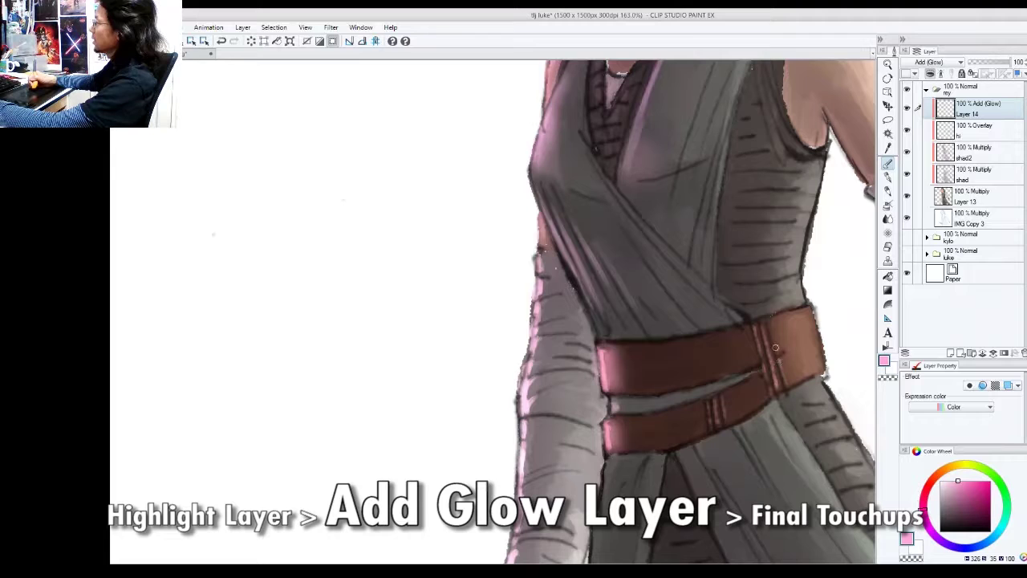
{"action": "left_click_drag", "start_coordinate": [734, 327], "coordinate": [771, 322]}
{"action": "key", "text": "shift+space"}
{"action": "mouse_move", "coordinate": [745, 405]}
{"action": "left_mouse_down"}
{"action": "mouse_move", "coordinate": [716, 459]}
{"action": "mouse_move", "coordinate": [682, 491]}
{"action": "left_mouse_up"}
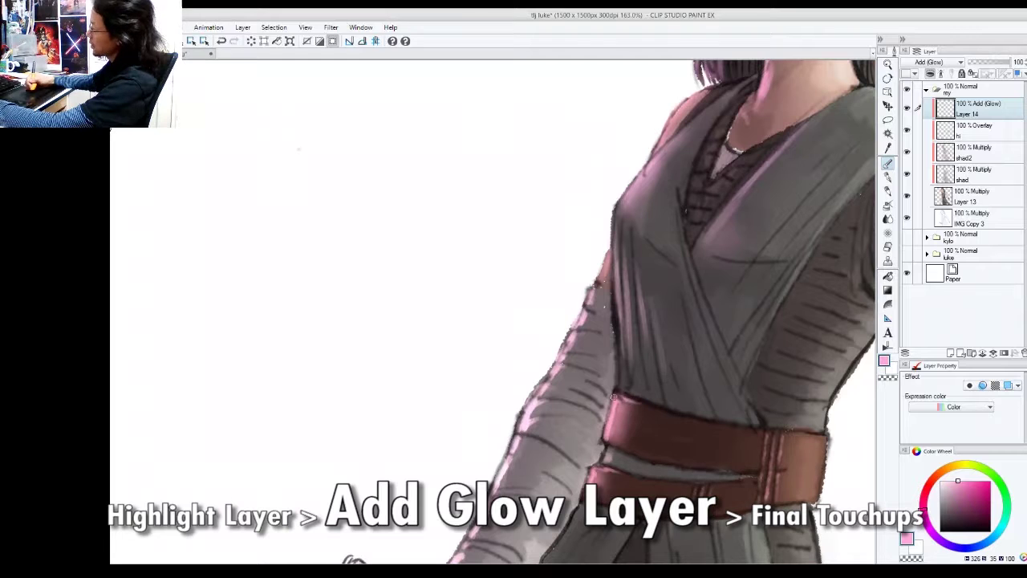
Paint a pink rim light down the robe skirt's outer edge, from the belt to beside the lightsaber hilt
{"action": "key", "text": "shift+space"}
{"action": "left_click_drag", "start_coordinate": [677, 412], "coordinate": [711, 408]}
{"action": "key", "text": "alt+space"}
{"action": "left_click", "coordinate": [710, 409]}
{"action": "left_click", "coordinate": [718, 402]}
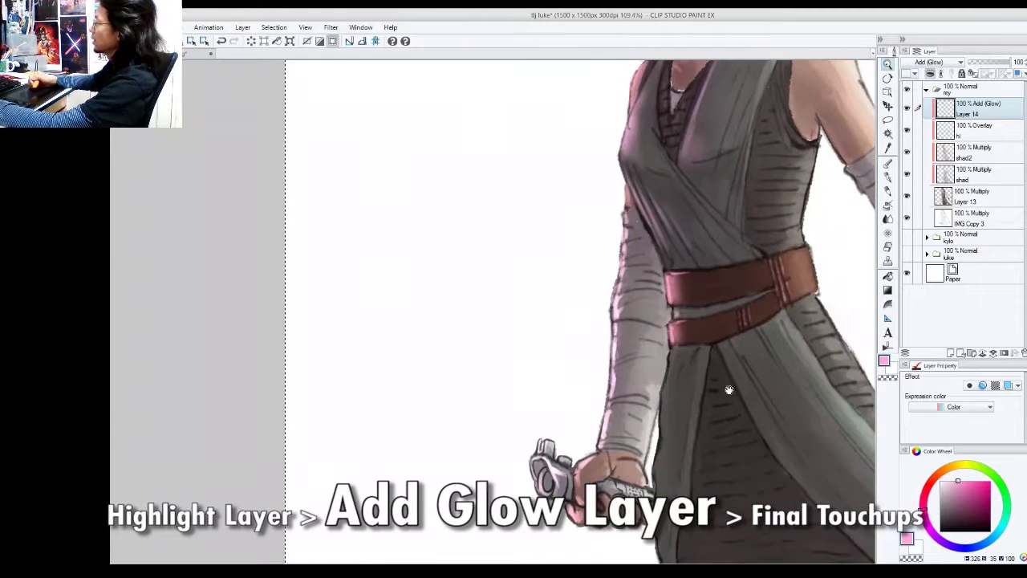
{"action": "key", "text": "ctrl+space"}
{"action": "left_click", "coordinate": [675, 427]}
{"action": "key", "text": "p"}
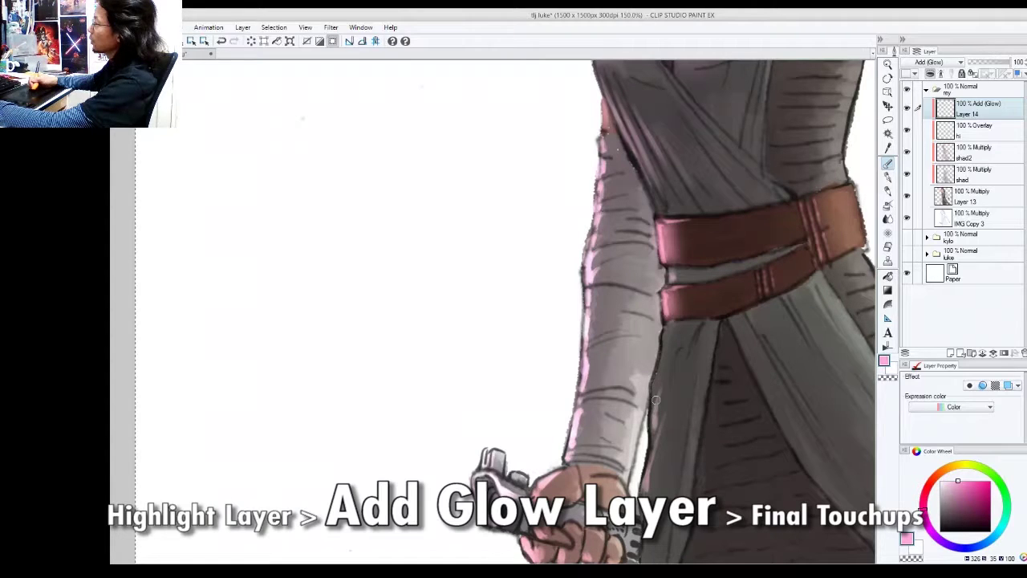
{"action": "mouse_move", "coordinate": [670, 331]}
{"action": "left_mouse_down"}
{"action": "mouse_move", "coordinate": [654, 396]}
{"action": "mouse_move", "coordinate": [668, 327]}
{"action": "left_mouse_up"}
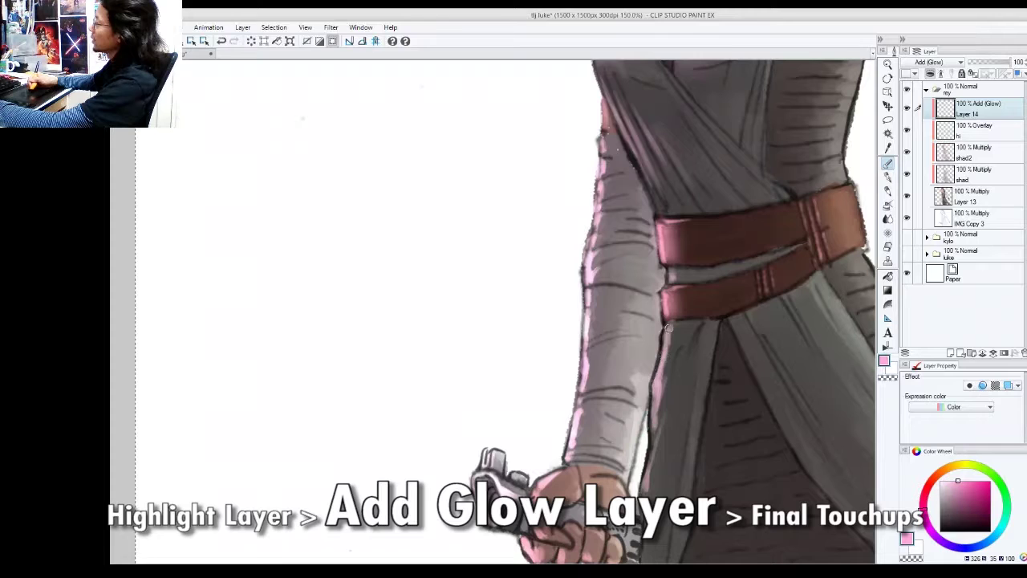
{"action": "mouse_move", "coordinate": [655, 417]}
{"action": "left_mouse_down"}
{"action": "mouse_move", "coordinate": [666, 377]}
{"action": "mouse_move", "coordinate": [672, 384]}
{"action": "left_mouse_up"}
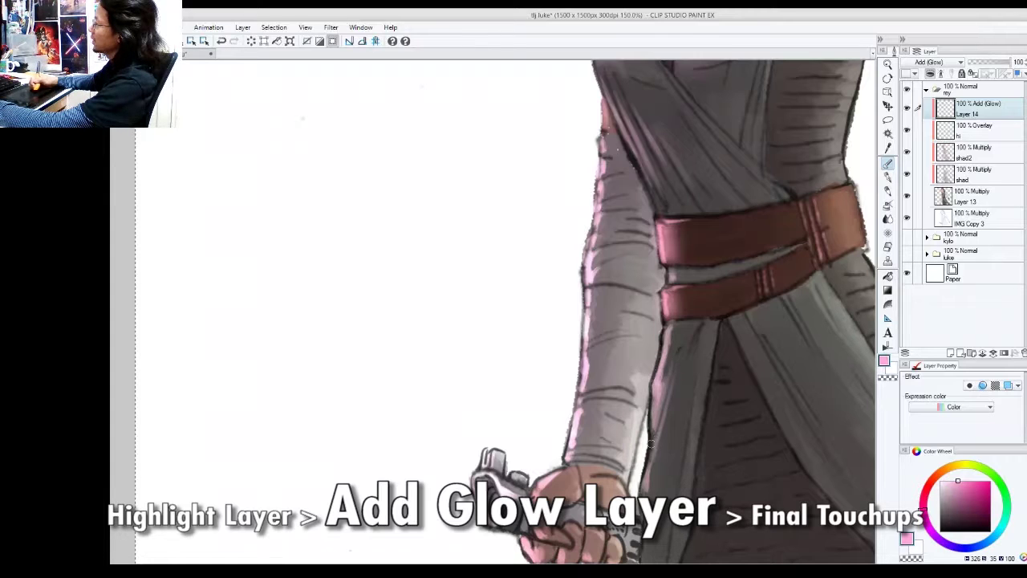
{"action": "left_click_drag", "start_coordinate": [669, 446], "coordinate": [697, 314]}
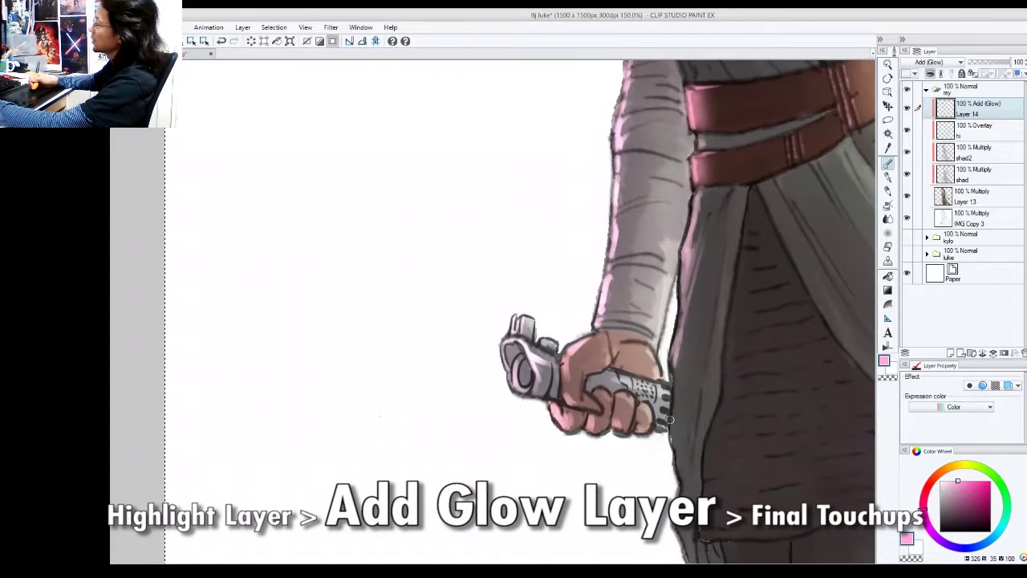
{"action": "left_click_drag", "start_coordinate": [678, 371], "coordinate": [679, 401]}
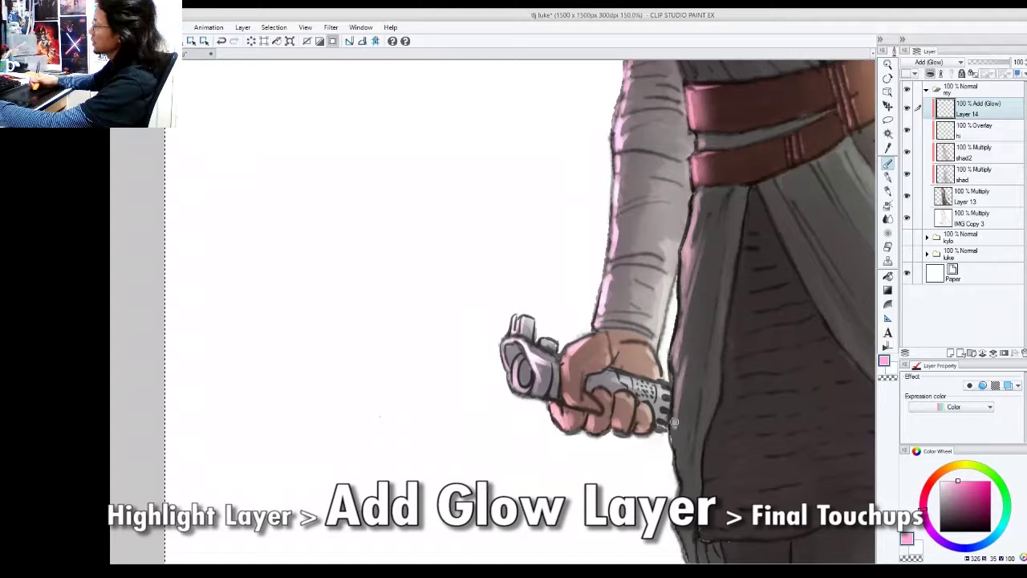
{"action": "mouse_move", "coordinate": [688, 289]}
{"action": "left_mouse_down"}
{"action": "mouse_move", "coordinate": [688, 314]}
{"action": "mouse_move", "coordinate": [681, 282]}
{"action": "left_mouse_up"}
Paint long pink glow strokes along the inner edge and folds of the robe's diagonal front panel below the belt
{"action": "mouse_move", "coordinate": [683, 489]}
{"action": "left_mouse_down"}
{"action": "mouse_move", "coordinate": [675, 406]}
{"action": "mouse_move", "coordinate": [682, 478]}
{"action": "mouse_move", "coordinate": [684, 452]}
{"action": "mouse_move", "coordinate": [711, 442]}
{"action": "mouse_move", "coordinate": [719, 412]}
{"action": "left_mouse_up"}
{"action": "left_click_drag", "start_coordinate": [736, 371], "coordinate": [768, 327]}
{"action": "scroll", "coordinate": [768, 327], "scroll_direction": "up", "scroll_amount": 2}
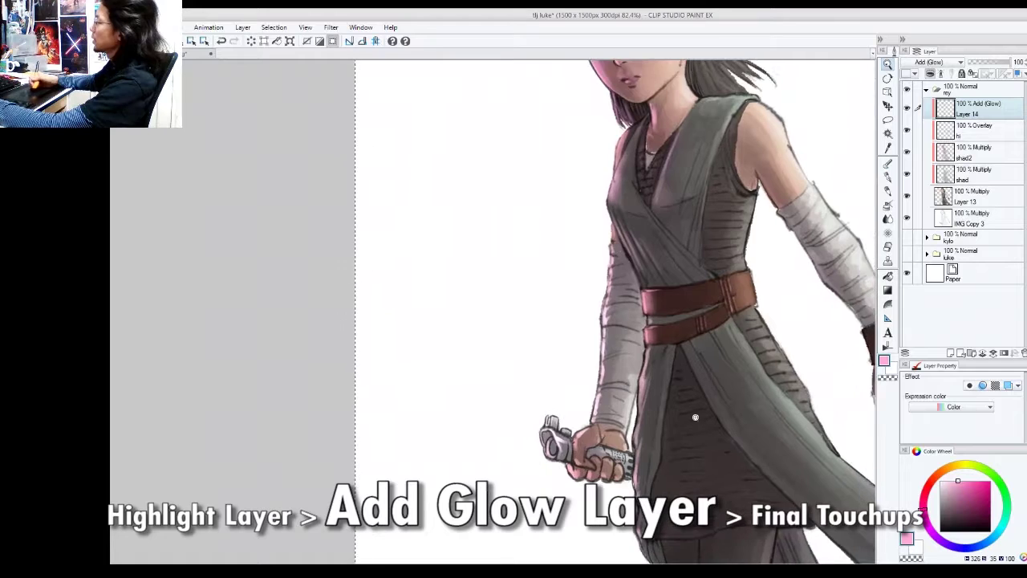
{"action": "mouse_move", "coordinate": [682, 335]}
{"action": "left_mouse_down"}
{"action": "mouse_move", "coordinate": [719, 407]}
{"action": "mouse_move", "coordinate": [789, 496]}
{"action": "left_mouse_up"}
{"action": "mouse_move", "coordinate": [706, 359]}
{"action": "left_mouse_down"}
{"action": "mouse_move", "coordinate": [686, 339]}
{"action": "mouse_move", "coordinate": [796, 499]}
{"action": "left_mouse_up"}
{"action": "left_click_drag", "start_coordinate": [705, 338], "coordinate": [755, 406]}
{"action": "left_click_drag", "start_coordinate": [730, 366], "coordinate": [793, 460]}
{"action": "left_click_drag", "start_coordinate": [749, 403], "coordinate": [839, 502]}
{"action": "mouse_move", "coordinate": [776, 434]}
{"action": "left_mouse_down"}
{"action": "mouse_move", "coordinate": [722, 379]}
{"action": "mouse_move", "coordinate": [767, 431]}
{"action": "left_mouse_up"}
{"action": "left_click_drag", "start_coordinate": [713, 403], "coordinate": [786, 485]}
{"action": "left_click_drag", "start_coordinate": [706, 368], "coordinate": [781, 459]}
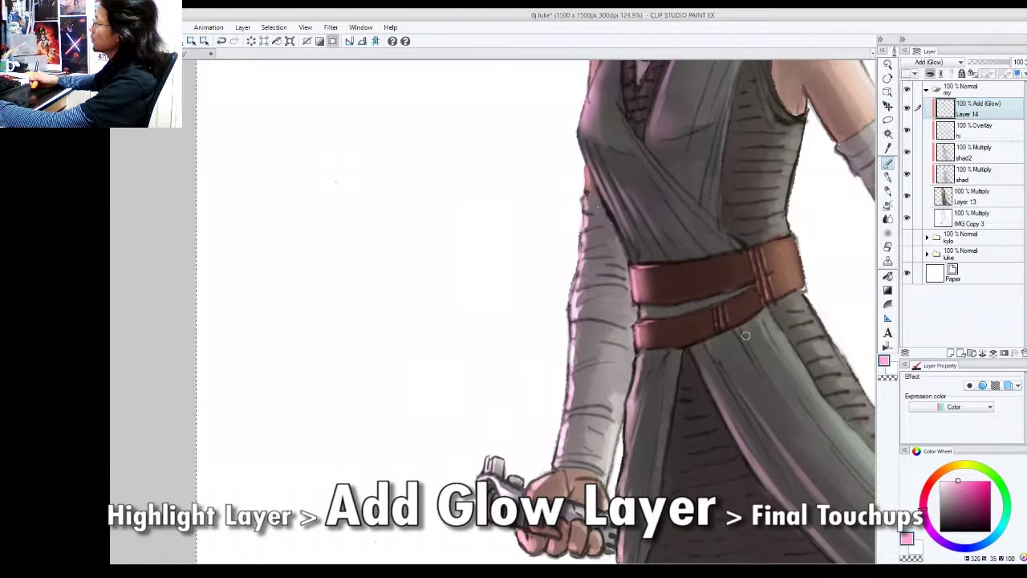
Examine the glow balance across the whole figure in an overall view
{"action": "scroll", "coordinate": [705, 361], "scroll_direction": "down", "scroll_amount": 4}
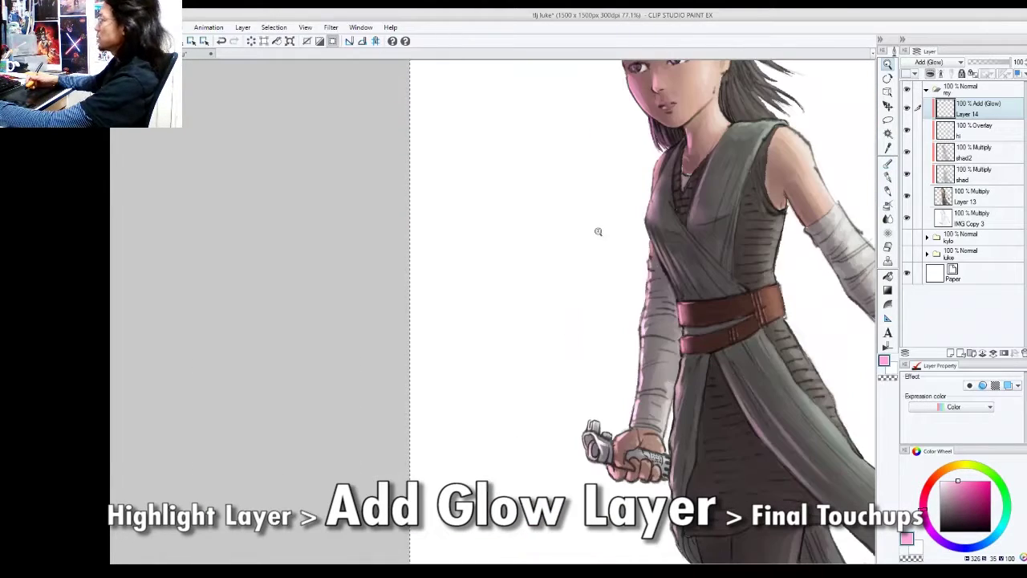
{"action": "left_click_drag", "start_coordinate": [684, 362], "coordinate": [672, 361]}
{"action": "scroll", "coordinate": [690, 337], "scroll_direction": "down", "scroll_amount": 1}
{"action": "left_click_drag", "start_coordinate": [785, 280], "coordinate": [756, 305]}
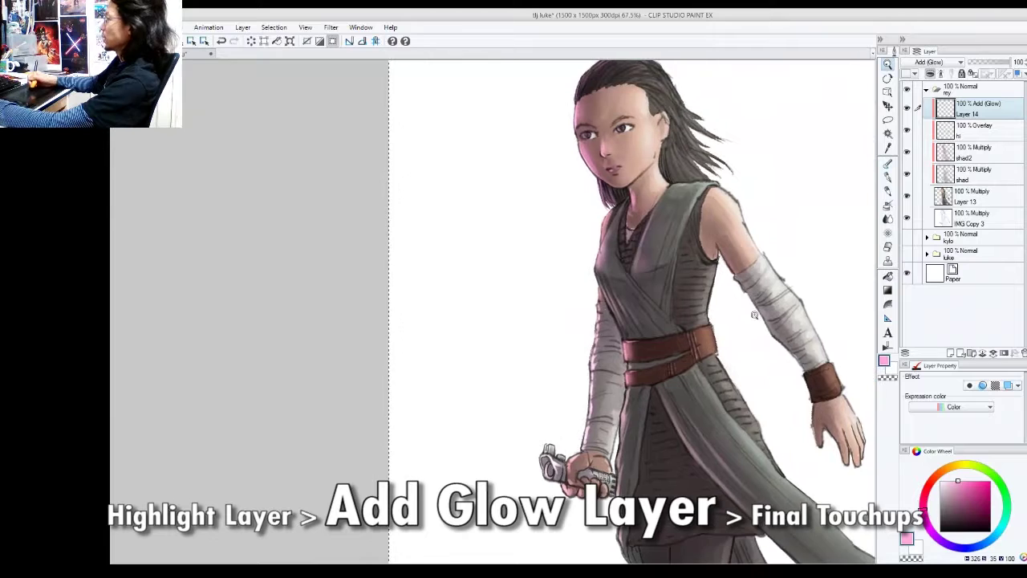
{"action": "scroll", "coordinate": [766, 327], "scroll_direction": "up", "scroll_amount": 1}
{"action": "scroll", "coordinate": [778, 321], "scroll_direction": "down", "scroll_amount": 5}
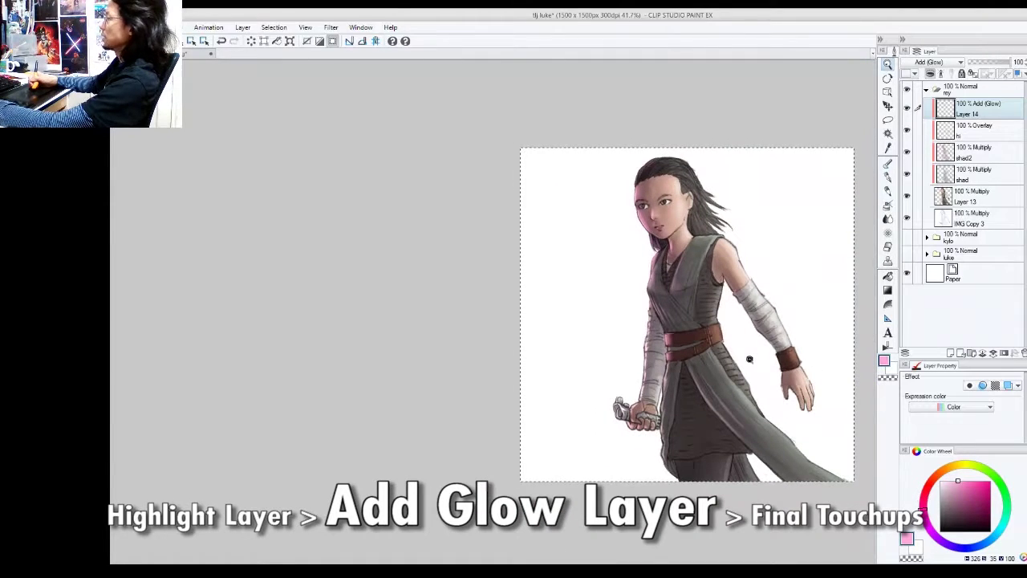
{"action": "key", "text": "h"}
{"action": "left_click_drag", "start_coordinate": [359, 337], "coordinate": [662, 351]}
{"action": "key", "text": "h"}
{"action": "key", "text": "h"}
{"action": "key", "text": "h"}
{"action": "left_click_drag", "start_coordinate": [553, 353], "coordinate": [823, 348]}
{"action": "left_click_drag", "start_coordinate": [695, 358], "coordinate": [704, 334]}
Clear the selection and paint pink rim light along the inner edge of the outstretched arm's wrappings
{"action": "key", "text": "ctrl+d"}
{"action": "left_click_drag", "start_coordinate": [655, 376], "coordinate": [661, 366]}
{"action": "scroll", "coordinate": [685, 293], "scroll_direction": "up", "scroll_amount": 3}
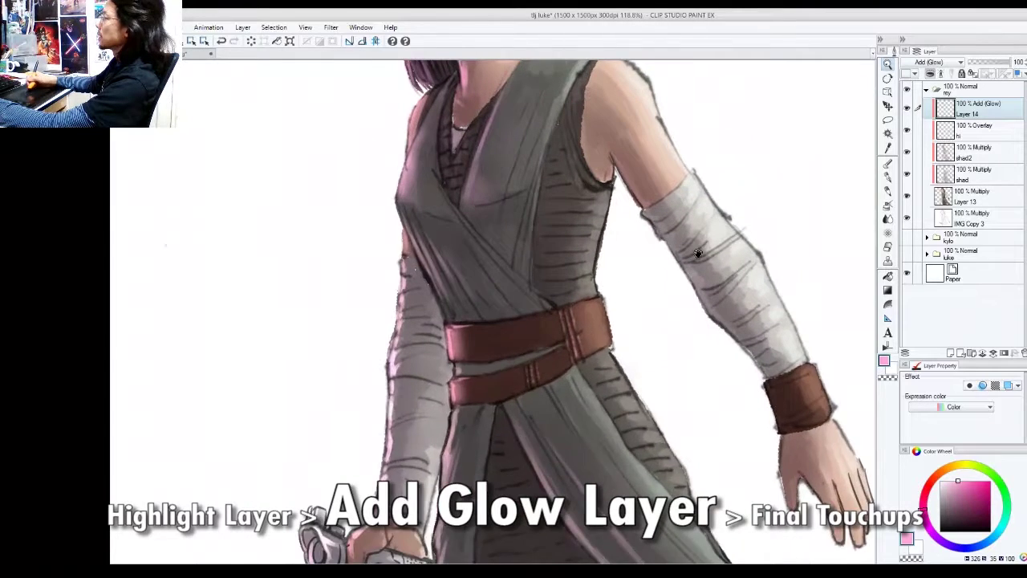
{"action": "left_click_drag", "start_coordinate": [681, 249], "coordinate": [703, 282]}
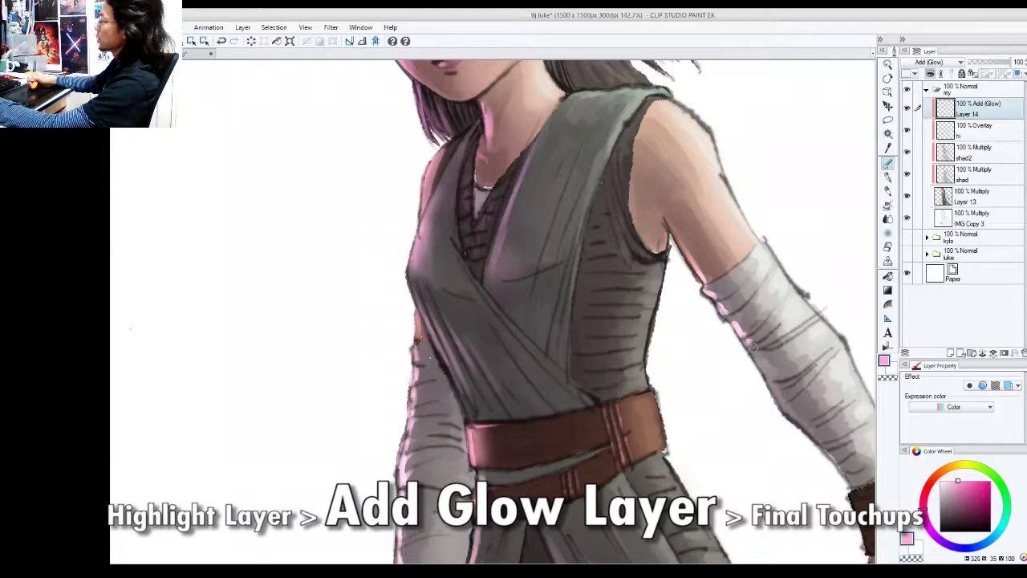
{"action": "left_click_drag", "start_coordinate": [762, 371], "coordinate": [752, 347]}
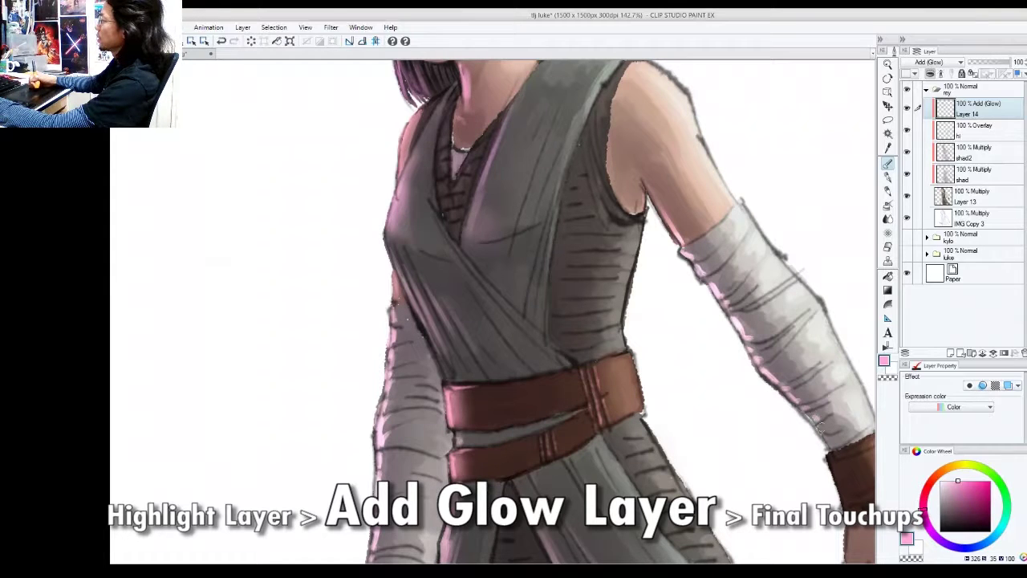
Paint and blend pink glow on the brown wristband and add a thin rim to the open hand's edge
{"action": "mouse_move", "coordinate": [835, 468]}
{"action": "left_mouse_down"}
{"action": "mouse_move", "coordinate": [776, 375]}
{"action": "mouse_move", "coordinate": [791, 318]}
{"action": "mouse_move", "coordinate": [782, 302]}
{"action": "mouse_move", "coordinate": [788, 317]}
{"action": "left_mouse_up"}
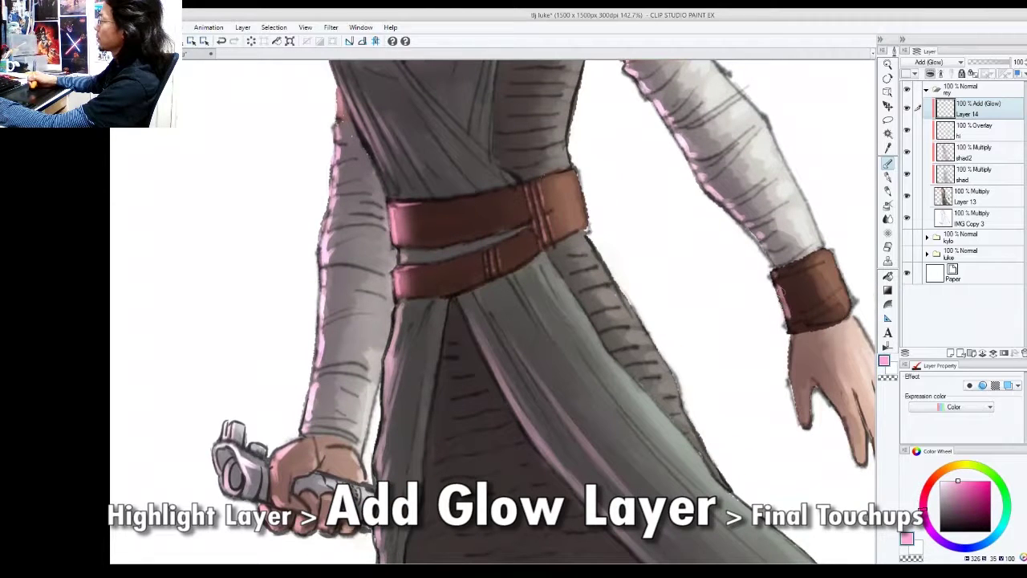
{"action": "key", "text": "e"}
{"action": "mouse_move", "coordinate": [789, 325]}
{"action": "left_mouse_down"}
{"action": "mouse_move", "coordinate": [776, 287]}
{"action": "mouse_move", "coordinate": [785, 295]}
{"action": "left_mouse_up"}
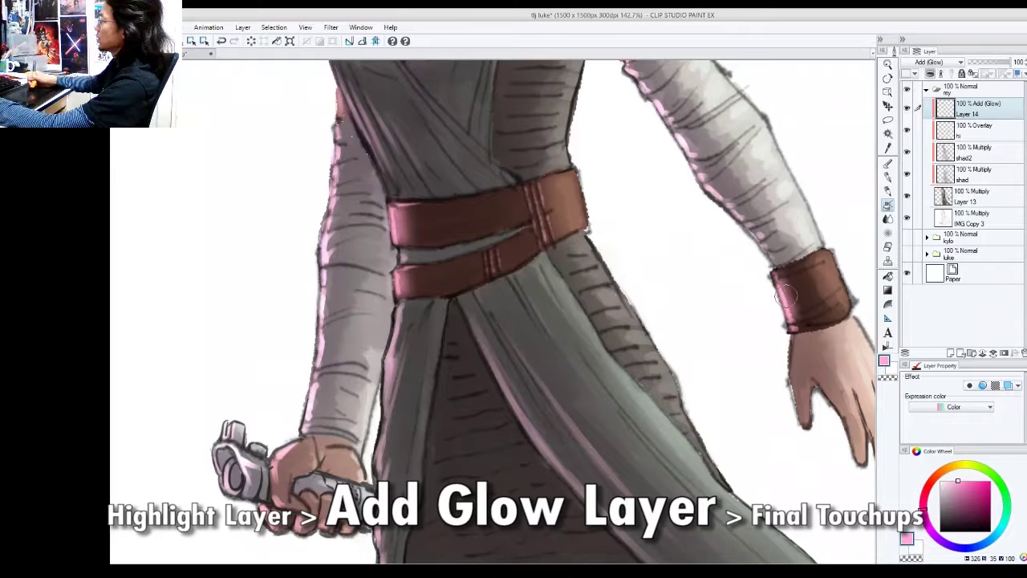
{"action": "key", "text": "p"}
{"action": "left_click_drag", "start_coordinate": [794, 337], "coordinate": [789, 344]}
{"action": "mouse_move", "coordinate": [797, 411]}
{"action": "left_mouse_down"}
{"action": "mouse_move", "coordinate": [794, 353]}
{"action": "mouse_move", "coordinate": [803, 402]}
{"action": "left_mouse_up"}
{"action": "key", "text": "ctrl+z"}
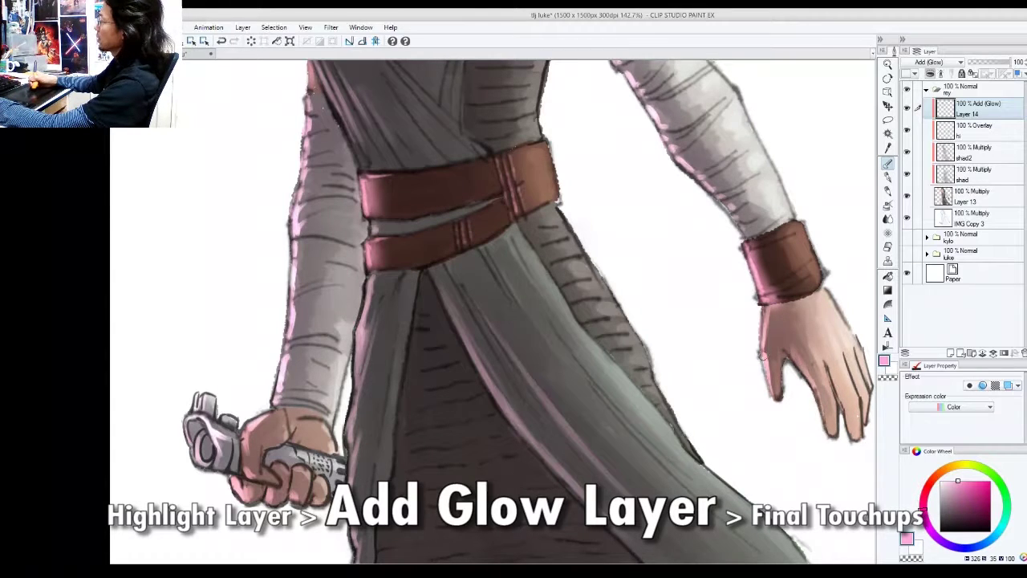
Brush pink glow over the lower part of the dark inner skirt beside the robe panel
{"action": "left_click_drag", "start_coordinate": [771, 298], "coordinate": [640, 258]}
{"action": "left_click_drag", "start_coordinate": [616, 216], "coordinate": [653, 200]}
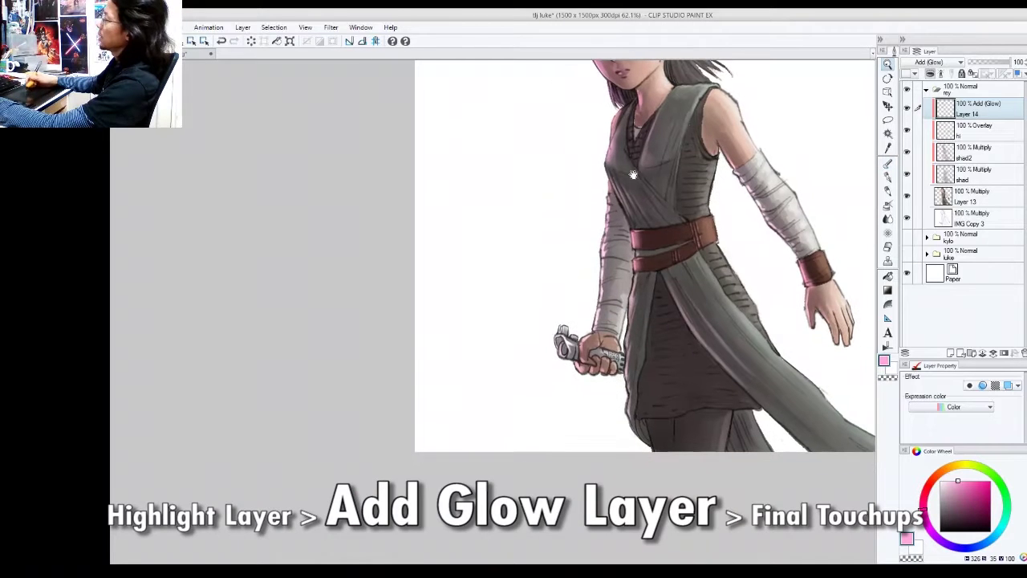
{"action": "left_click_drag", "start_coordinate": [688, 334], "coordinate": [709, 352]}
{"action": "scroll", "coordinate": [668, 383], "scroll_direction": "up", "scroll_amount": 2}
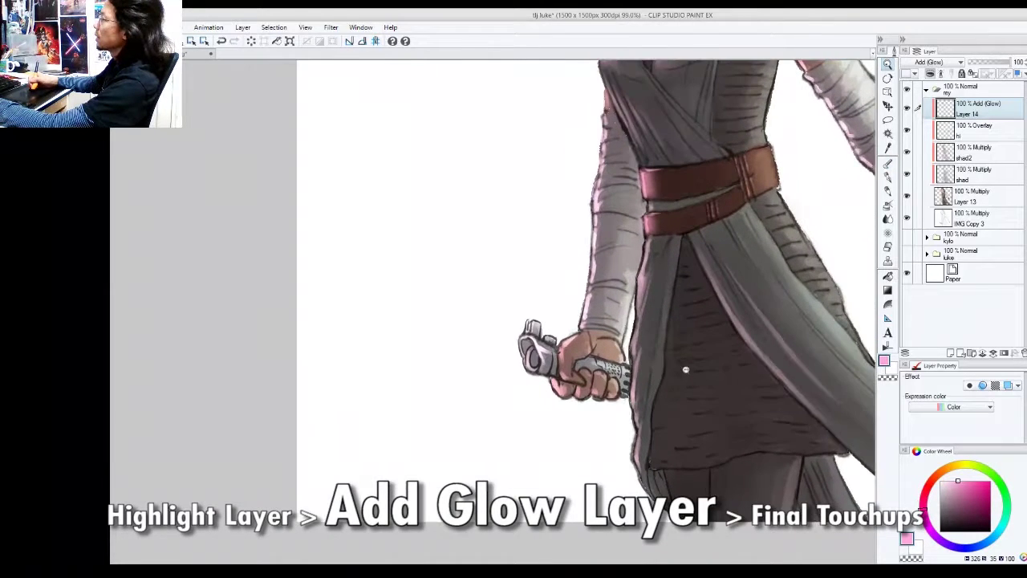
{"action": "mouse_move", "coordinate": [668, 465]}
{"action": "left_mouse_down"}
{"action": "mouse_move", "coordinate": [699, 461]}
{"action": "mouse_move", "coordinate": [670, 443]}
{"action": "mouse_move", "coordinate": [704, 444]}
{"action": "mouse_move", "coordinate": [666, 434]}
{"action": "mouse_move", "coordinate": [694, 424]}
{"action": "mouse_move", "coordinate": [668, 415]}
{"action": "mouse_move", "coordinate": [689, 405]}
{"action": "mouse_move", "coordinate": [681, 394]}
{"action": "mouse_move", "coordinate": [697, 382]}
{"action": "mouse_move", "coordinate": [686, 328]}
{"action": "mouse_move", "coordinate": [695, 297]}
{"action": "mouse_move", "coordinate": [702, 381]}
{"action": "mouse_move", "coordinate": [715, 388]}
{"action": "mouse_move", "coordinate": [702, 407]}
{"action": "mouse_move", "coordinate": [710, 419]}
{"action": "mouse_move", "coordinate": [701, 439]}
{"action": "mouse_move", "coordinate": [737, 445]}
{"action": "mouse_move", "coordinate": [779, 396]}
{"action": "left_mouse_up"}
{"action": "key", "text": "ctrl+space"}
{"action": "key", "text": "shift+space"}
{"action": "left_click_drag", "start_coordinate": [751, 445], "coordinate": [684, 425]}
{"action": "key", "text": "ctrl+space"}
{"action": "key", "text": "space"}
{"action": "left_click", "coordinate": [685, 472], "text": "ctrl"}
Tidy the pink glow on the dark inner skirt with the eraser
{"action": "key", "text": "e"}
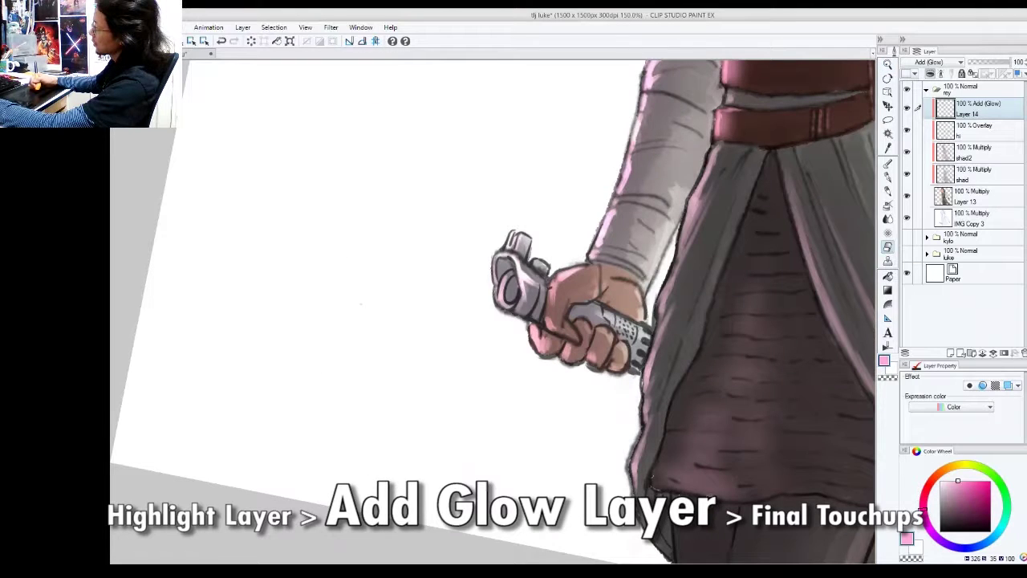
{"action": "key", "text": "ctrl+space"}
{"action": "left_click_drag", "start_coordinate": [796, 485], "coordinate": [795, 426]}
{"action": "key", "text": "shift+space"}
{"action": "left_click_drag", "start_coordinate": [813, 369], "coordinate": [719, 368]}
{"action": "key", "text": "ctrl+space"}
{"action": "scroll", "coordinate": [705, 408], "scroll_direction": "up", "scroll_amount": 5}
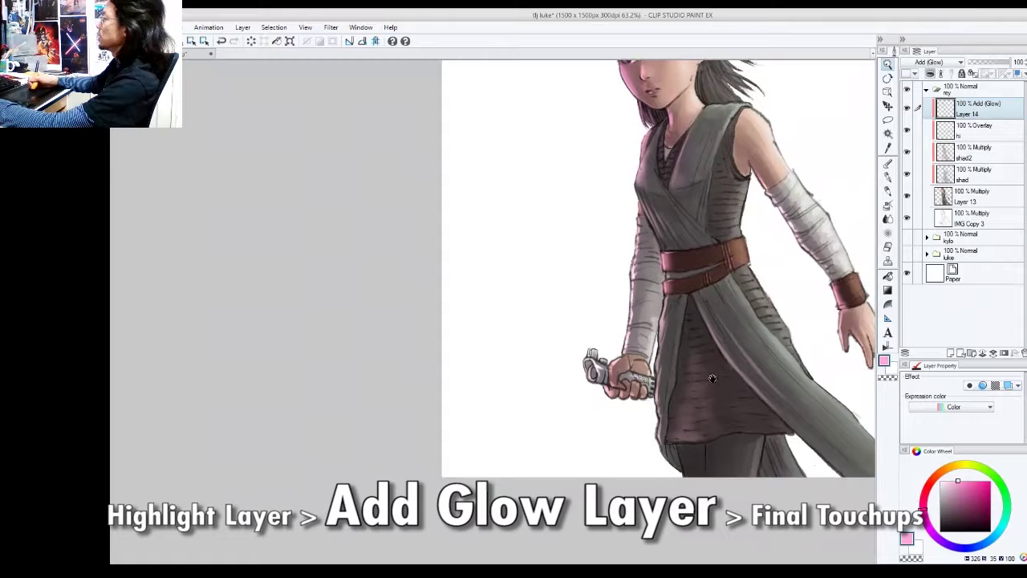
Try adding an eye highlight on the existing Layer 14 and hi layers, and undo it
{"action": "left_click_drag", "start_coordinate": [709, 407], "coordinate": [711, 412]}
{"action": "left_click_drag", "start_coordinate": [701, 339], "coordinate": [644, 389]}
{"action": "key", "text": "ctrl+space"}
{"action": "mouse_move", "coordinate": [565, 246]}
{"action": "left_mouse_down"}
{"action": "mouse_move", "coordinate": [632, 299]}
{"action": "mouse_move", "coordinate": [630, 234]}
{"action": "left_mouse_up"}
{"action": "key", "text": "x"}
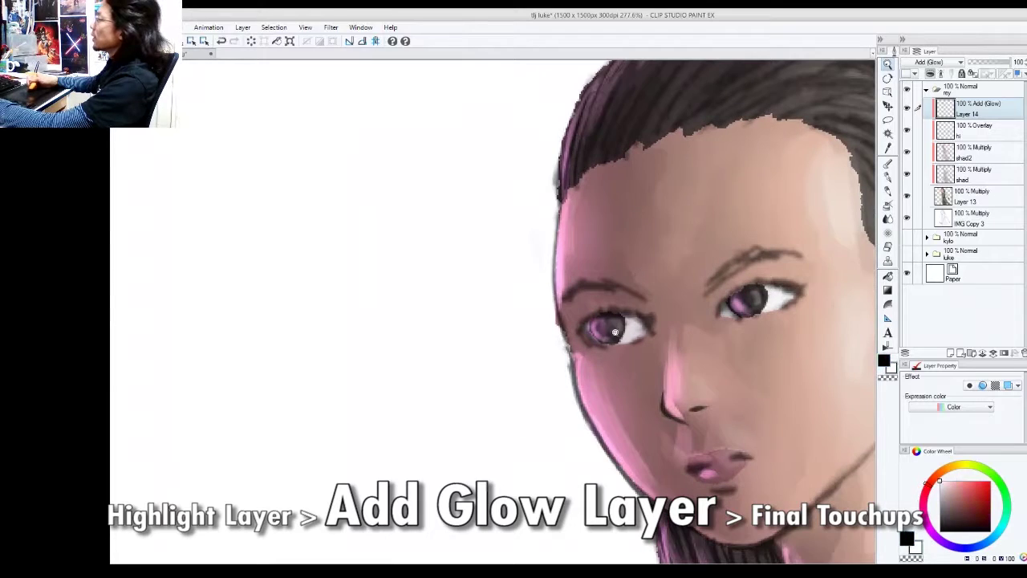
{"action": "key", "text": "ctrl+z"}
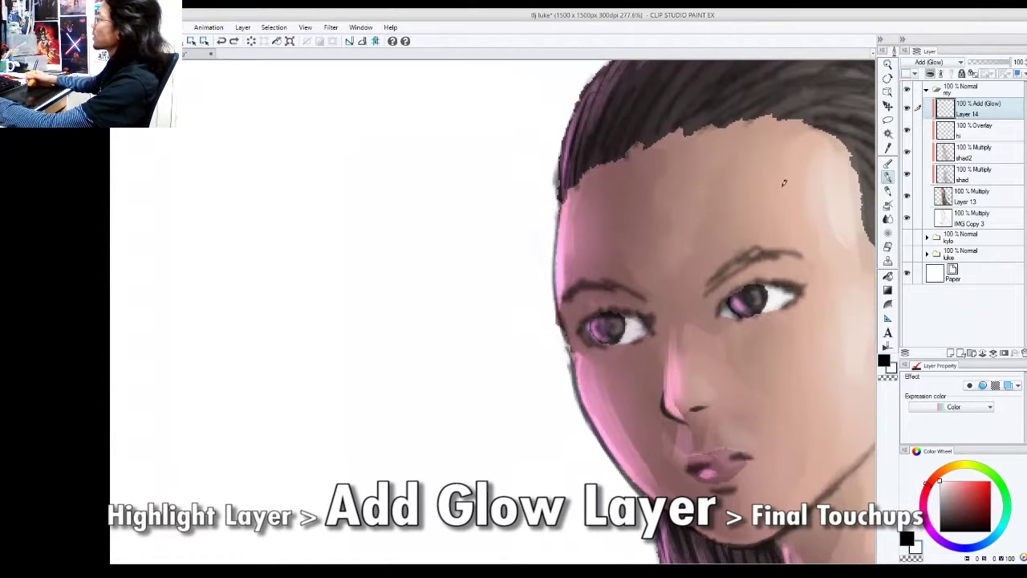
{"action": "left_click", "coordinate": [980, 132]}
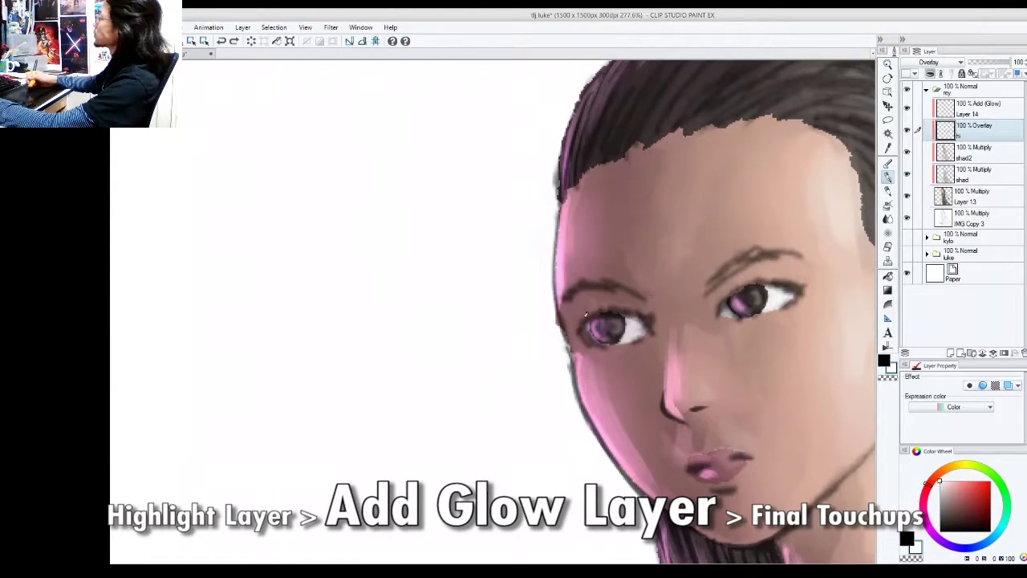
{"action": "left_click", "coordinate": [981, 112]}
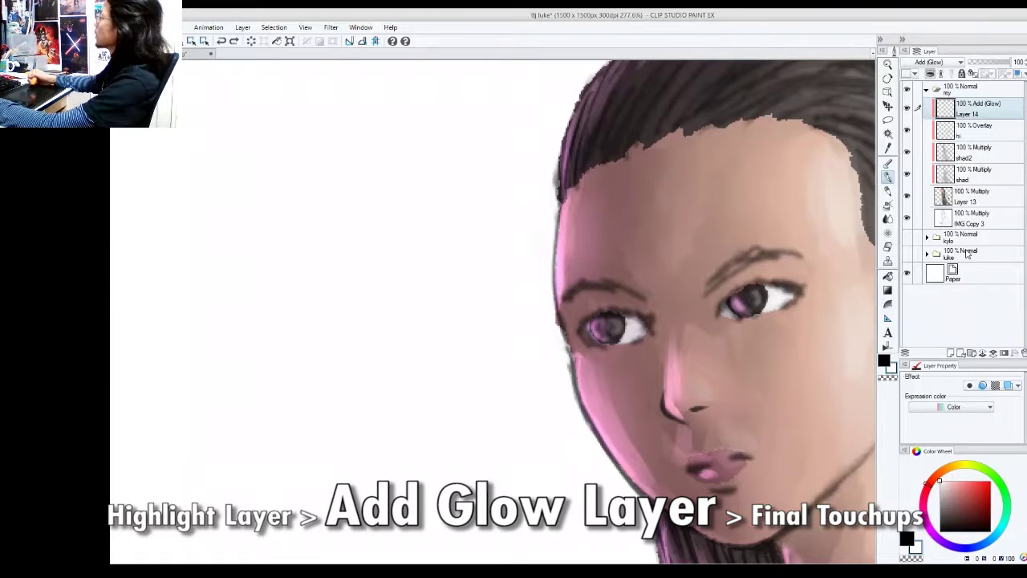
Create a Normal layer named add above Layer 14
{"action": "left_click", "coordinate": [951, 353]}
{"action": "key", "text": "ctrl+space"}
{"action": "left_click_drag", "start_coordinate": [731, 334], "coordinate": [777, 471]}
{"action": "left_click_drag", "start_coordinate": [777, 472], "coordinate": [724, 348]}
{"action": "left_click", "coordinate": [712, 280], "text": "alt"}
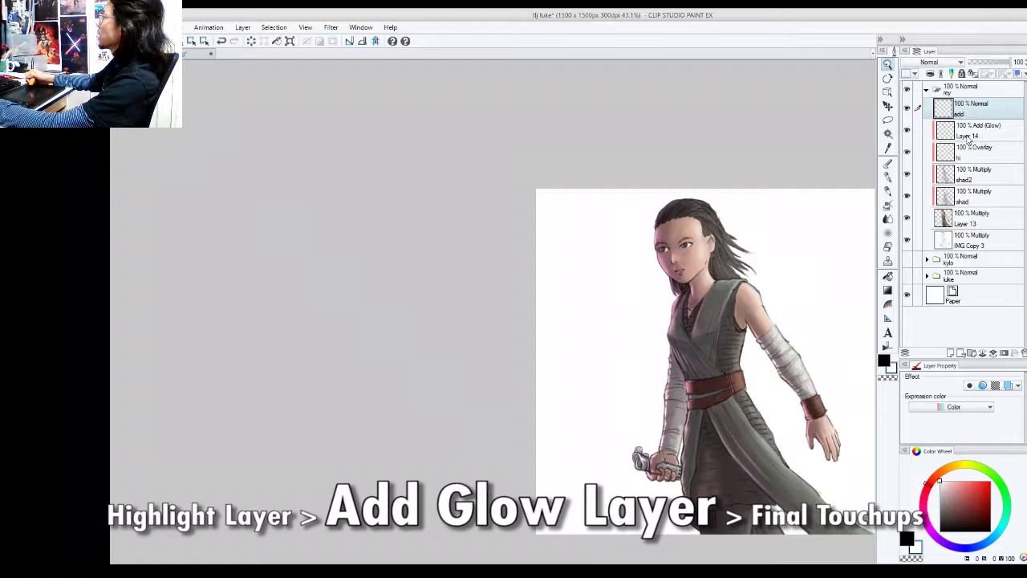
Paint small white highlights in both eyes on the add layer
{"action": "mouse_move", "coordinate": [663, 258]}
{"action": "left_mouse_down"}
{"action": "mouse_move", "coordinate": [699, 206]}
{"action": "mouse_move", "coordinate": [682, 273]}
{"action": "mouse_move", "coordinate": [702, 249]}
{"action": "mouse_move", "coordinate": [715, 254]}
{"action": "left_mouse_up"}
{"action": "key", "text": "p"}
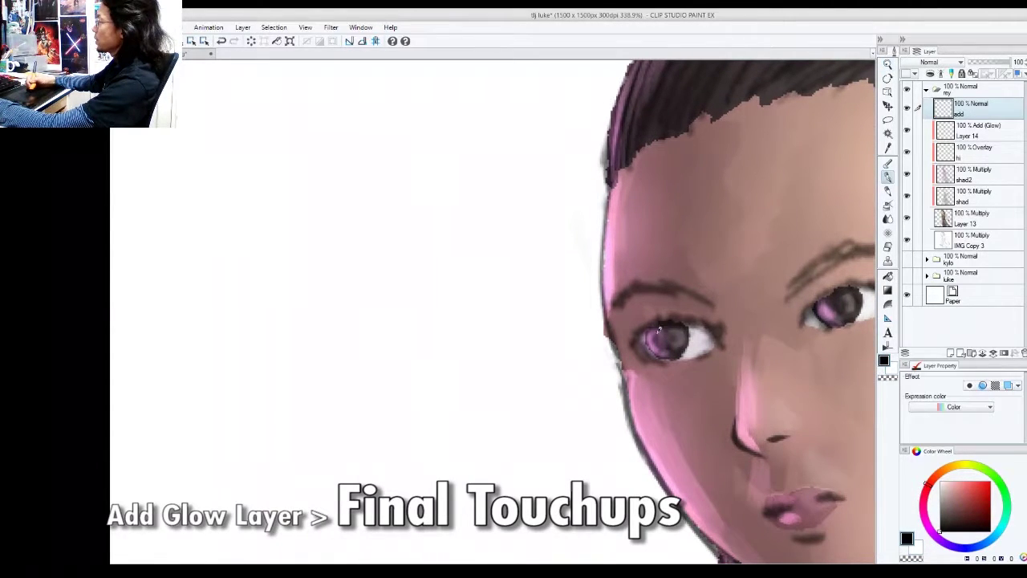
{"action": "key", "text": "ctrl+z"}
{"action": "key", "text": "x"}
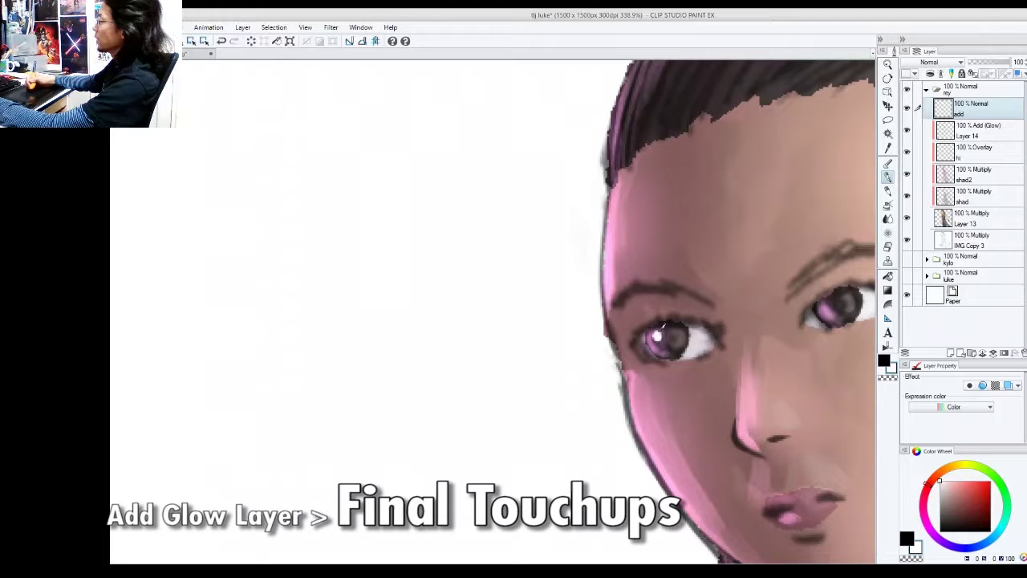
{"action": "left_click_drag", "start_coordinate": [831, 300], "coordinate": [798, 299]}
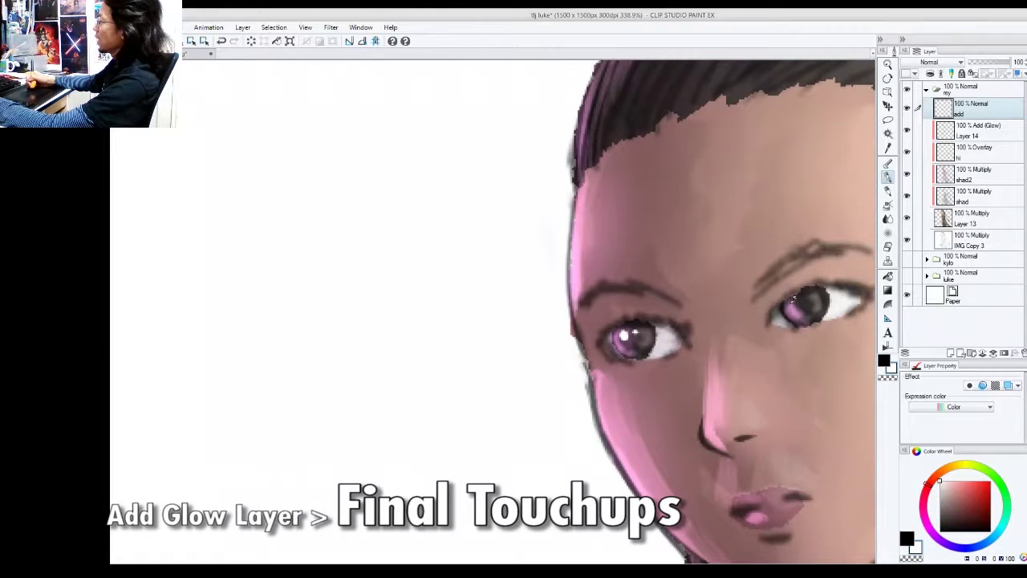
Darken the pupils and upper lash lines of both eyes with the black pen
{"action": "key", "text": "x"}
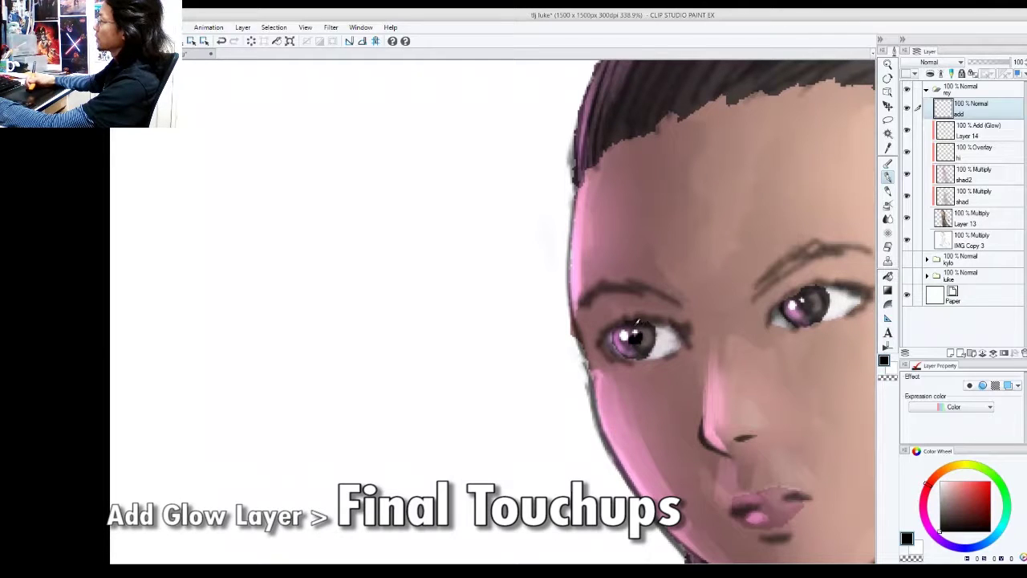
{"action": "left_click_drag", "start_coordinate": [760, 293], "coordinate": [747, 294]}
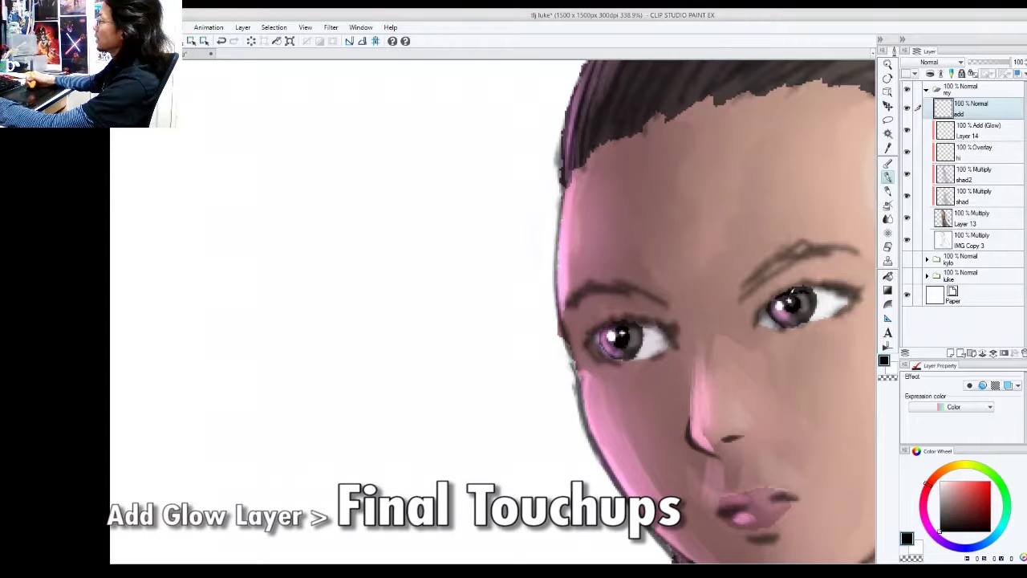
{"action": "left_click_drag", "start_coordinate": [643, 297], "coordinate": [685, 302]}
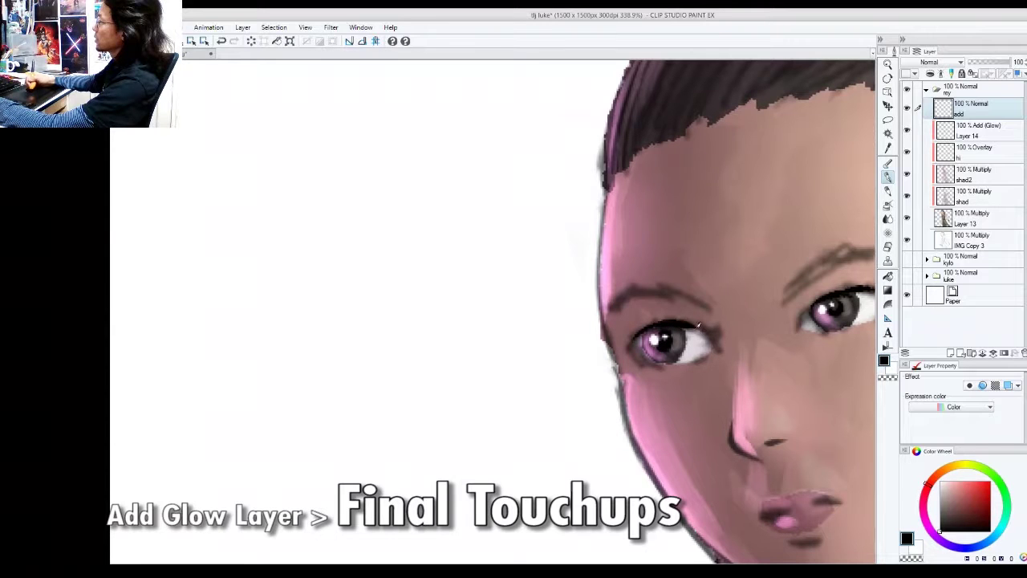
{"action": "left_click_drag", "start_coordinate": [748, 311], "coordinate": [703, 310]}
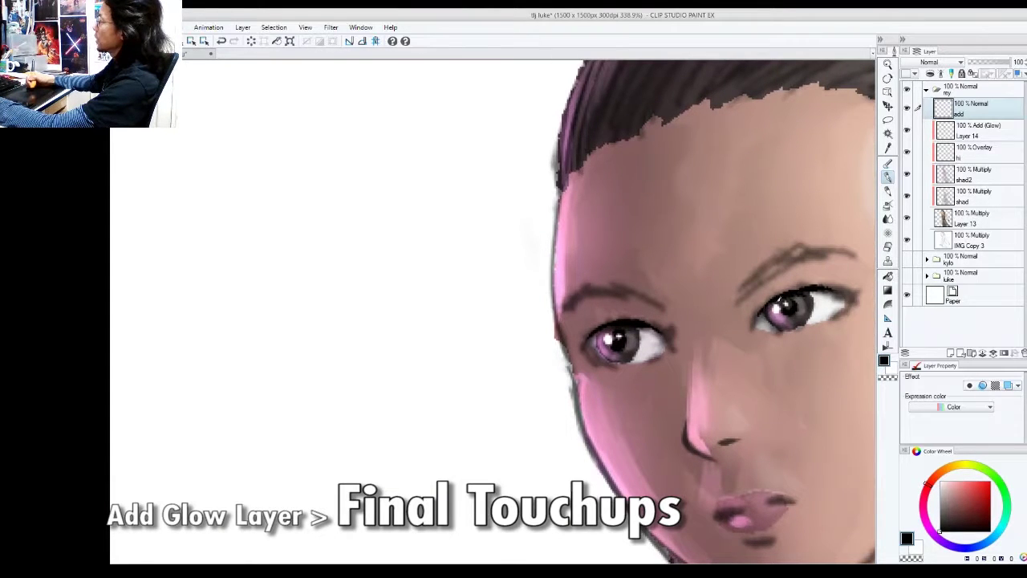
Pick the light pink from the rim light and draw thin highlight strands through the hair on the glow side
{"action": "key", "text": "ctrl+space"}
{"action": "left_click_drag", "start_coordinate": [737, 275], "coordinate": [710, 263]}
{"action": "scroll", "coordinate": [709, 305], "scroll_direction": "up", "scroll_amount": 4}
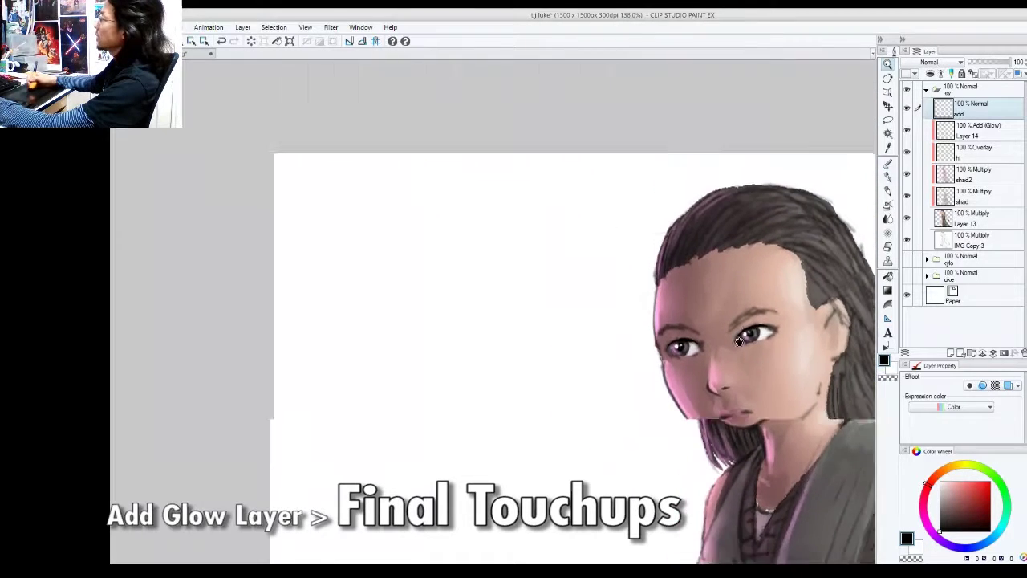
{"action": "left_click_drag", "start_coordinate": [739, 342], "coordinate": [673, 378]}
{"action": "scroll", "coordinate": [709, 323], "scroll_direction": "up", "scroll_amount": 3}
{"action": "left_click", "coordinate": [668, 323], "text": "alt"}
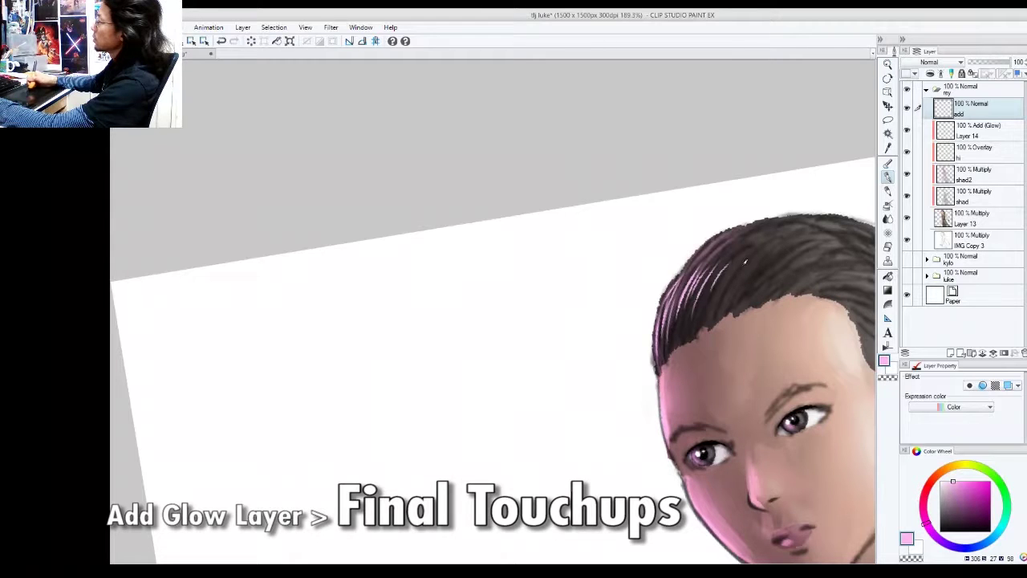
{"action": "left_click_drag", "start_coordinate": [727, 290], "coordinate": [766, 317]}
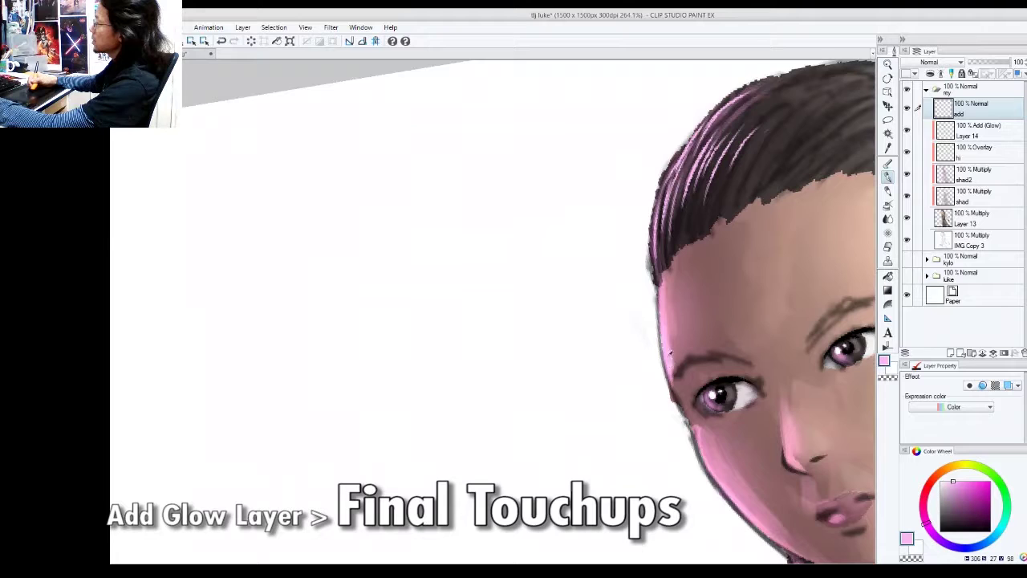
Undo the pink stroke on the temple and brush a soft light pink highlight on the cheek below the eye
{"action": "left_click_drag", "start_coordinate": [680, 368], "coordinate": [670, 323]}
{"action": "key", "text": "ctrl+z"}
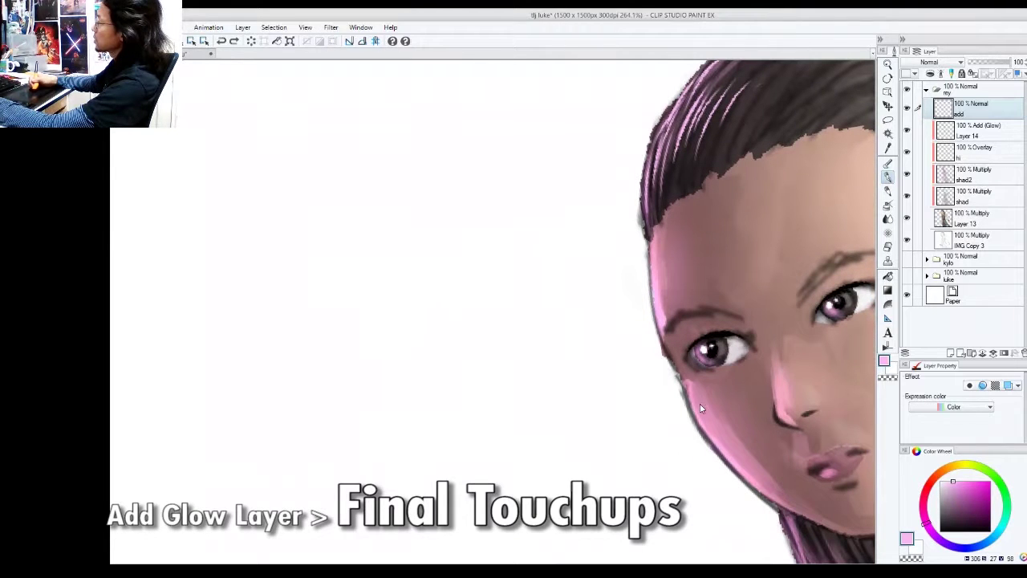
{"action": "key", "text": "b"}
{"action": "mouse_move", "coordinate": [699, 391]}
{"action": "left_mouse_down"}
{"action": "mouse_move", "coordinate": [703, 405]}
{"action": "mouse_move", "coordinate": [698, 388]}
{"action": "left_mouse_up"}
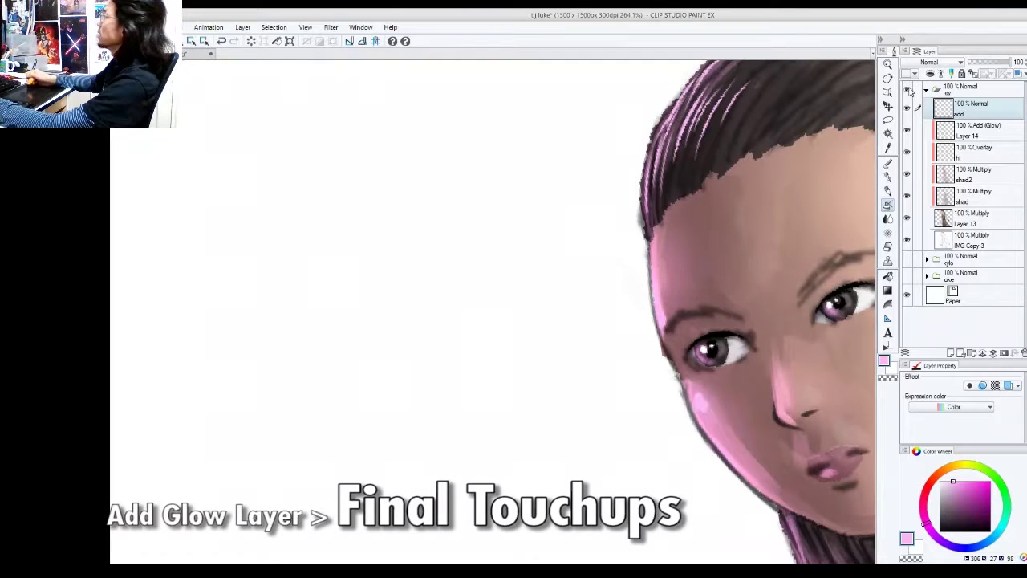
Draw light pink highlight strands on the hair hanging below the jaw
{"action": "key", "text": "ctrl+space"}
{"action": "mouse_move", "coordinate": [778, 382]}
{"action": "left_mouse_down"}
{"action": "mouse_move", "coordinate": [795, 417]}
{"action": "mouse_move", "coordinate": [760, 363]}
{"action": "mouse_move", "coordinate": [755, 395]}
{"action": "mouse_move", "coordinate": [799, 458]}
{"action": "mouse_move", "coordinate": [705, 319]}
{"action": "left_mouse_up"}
{"action": "key", "text": "ctrl+space"}
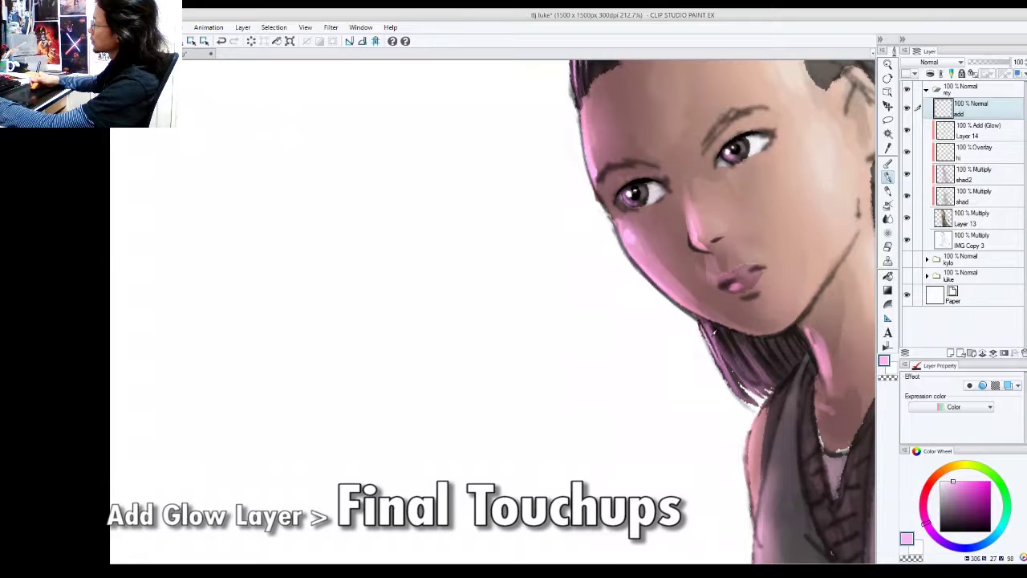
{"action": "mouse_move", "coordinate": [758, 377]}
{"action": "left_mouse_down"}
{"action": "mouse_move", "coordinate": [765, 428]}
{"action": "mouse_move", "coordinate": [759, 267]}
{"action": "mouse_move", "coordinate": [722, 378]}
{"action": "mouse_move", "coordinate": [729, 398]}
{"action": "left_mouse_up"}
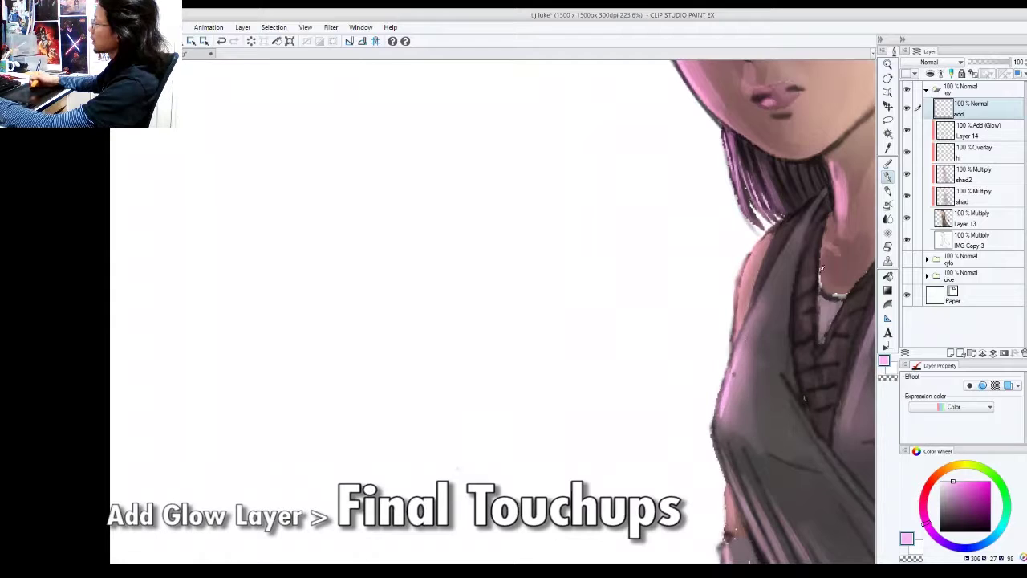
Clean up the line work at the robe's chest edge with the eraser on the IMG Copy 3 layer
{"action": "left_click", "coordinate": [967, 241]}
{"action": "key", "text": "e"}
{"action": "key", "text": "b"}
{"action": "key", "text": "e"}
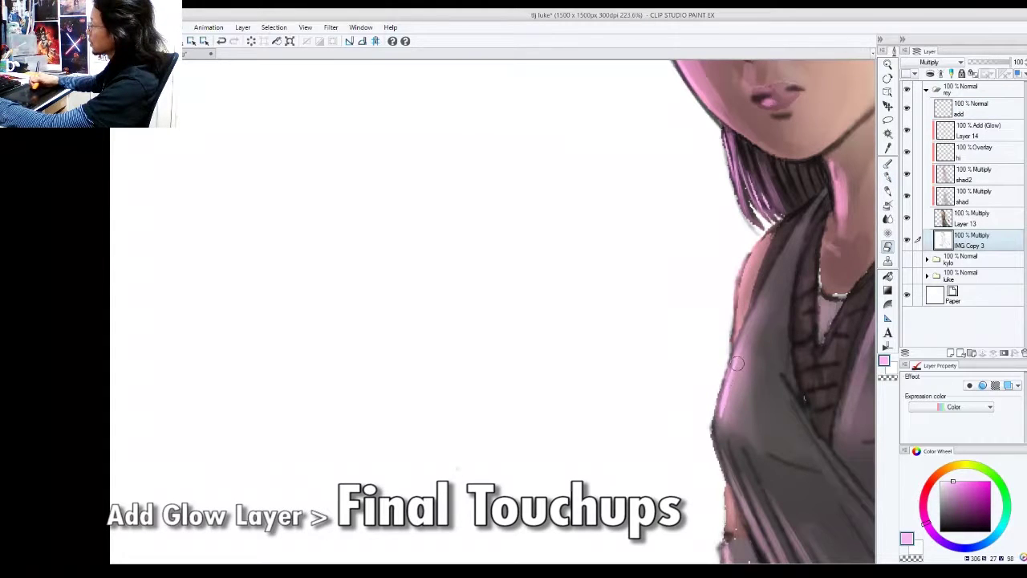
Add light pink rim highlights along the robe's chest edge and the wrapped arm holding the hilt on the add layer
{"action": "left_click", "coordinate": [974, 111]}
{"action": "mouse_move", "coordinate": [743, 292]}
{"action": "left_mouse_down"}
{"action": "mouse_move", "coordinate": [743, 321]}
{"action": "mouse_move", "coordinate": [777, 403]}
{"action": "mouse_move", "coordinate": [727, 380]}
{"action": "mouse_move", "coordinate": [734, 325]}
{"action": "mouse_move", "coordinate": [713, 330]}
{"action": "mouse_move", "coordinate": [711, 433]}
{"action": "mouse_move", "coordinate": [731, 288]}
{"action": "left_mouse_up"}
{"action": "key", "text": "p"}
{"action": "key", "text": "b"}
{"action": "left_click_drag", "start_coordinate": [729, 361], "coordinate": [738, 313]}
{"action": "left_click_drag", "start_coordinate": [683, 402], "coordinate": [708, 383]}
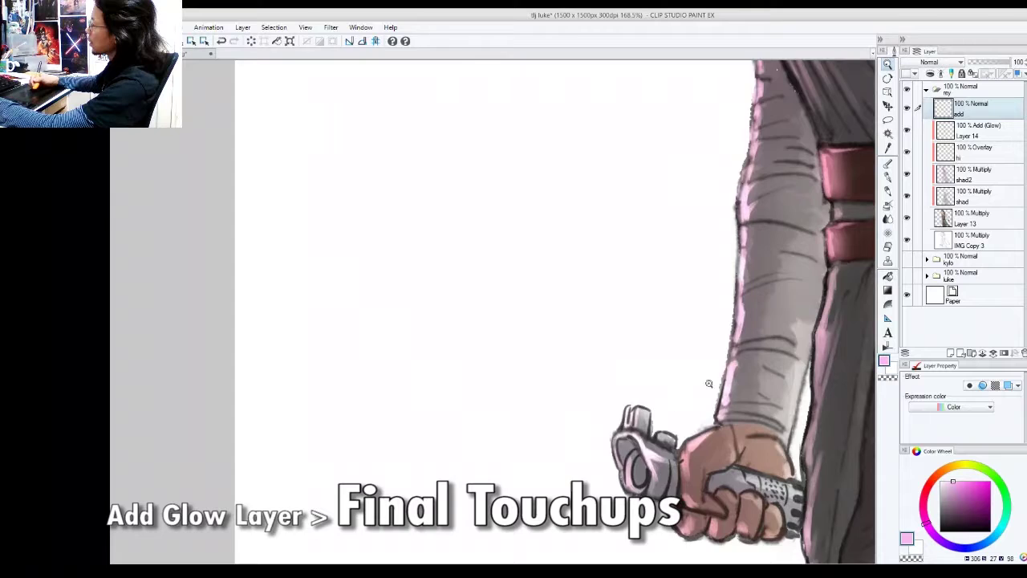
{"action": "left_click_drag", "start_coordinate": [759, 352], "coordinate": [729, 388]}
{"action": "left_click_drag", "start_coordinate": [799, 312], "coordinate": [756, 314]}
{"action": "scroll", "coordinate": [754, 314], "scroll_direction": "up", "scroll_amount": 3}
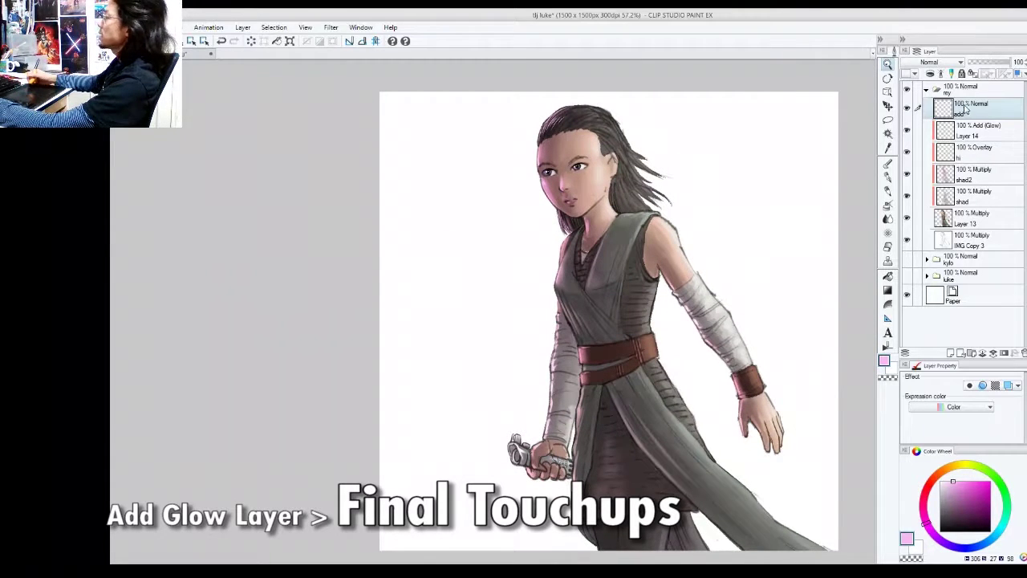
Pick white and airbrush a soft haze with a large brush over the hair flowing behind the head
{"action": "right_click", "coordinate": [787, 236]}
{"action": "key", "text": "b"}
{"action": "key", "text": "bracketright"}
{"action": "key", "text": "bracketright"}
{"action": "key", "text": "bracketright"}
{"action": "key", "text": "bracketright"}
{"action": "key", "text": "bracketright"}
{"action": "key", "text": "bracketright"}
{"action": "key", "text": "bracketright"}
{"action": "key", "text": "bracketright"}
{"action": "key", "text": "bracketright"}
{"action": "key", "text": "bracketright"}
{"action": "key", "text": "bracketright"}
{"action": "key", "text": "bracketright"}
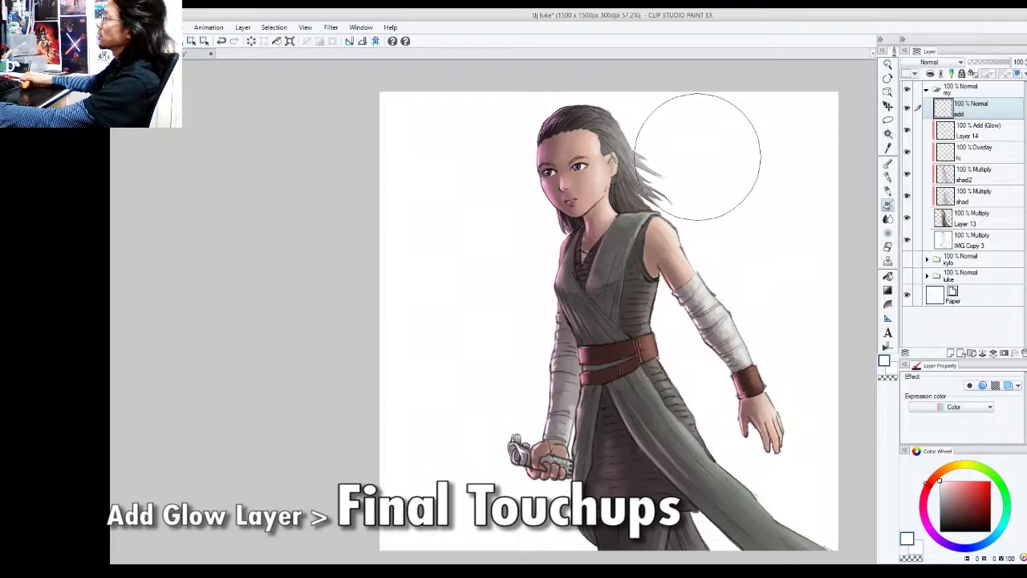
{"action": "key", "text": "bracketleft"}
{"action": "key", "text": "bracketleft"}
{"action": "key", "text": "bracketleft"}
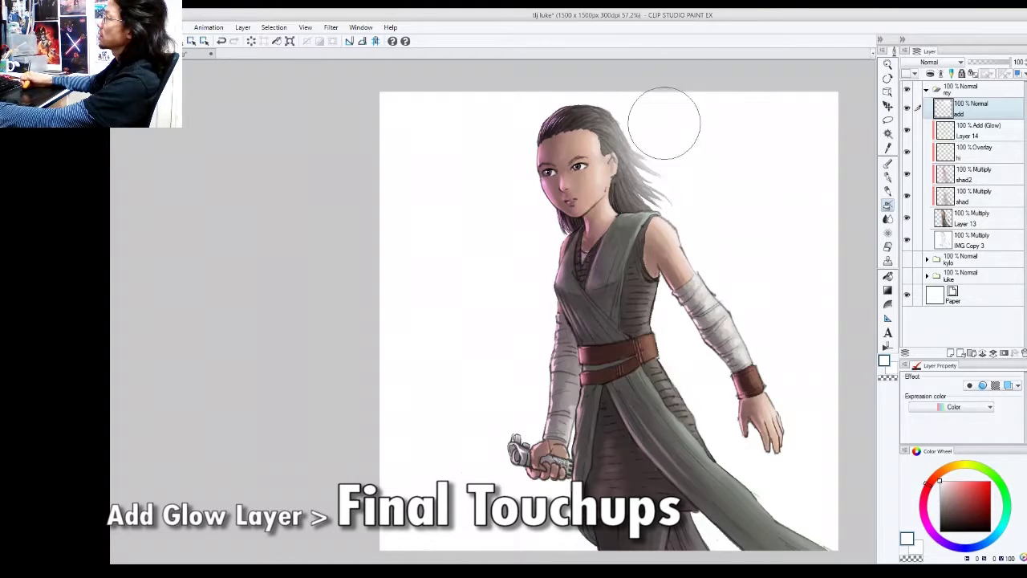
Airbrush soft white haze over the shoulder, outstretched arm and wrist cuff with a smaller brush
{"action": "key", "text": "bracketleft"}
{"action": "key", "text": "bracketleft"}
{"action": "key", "text": "bracketleft"}
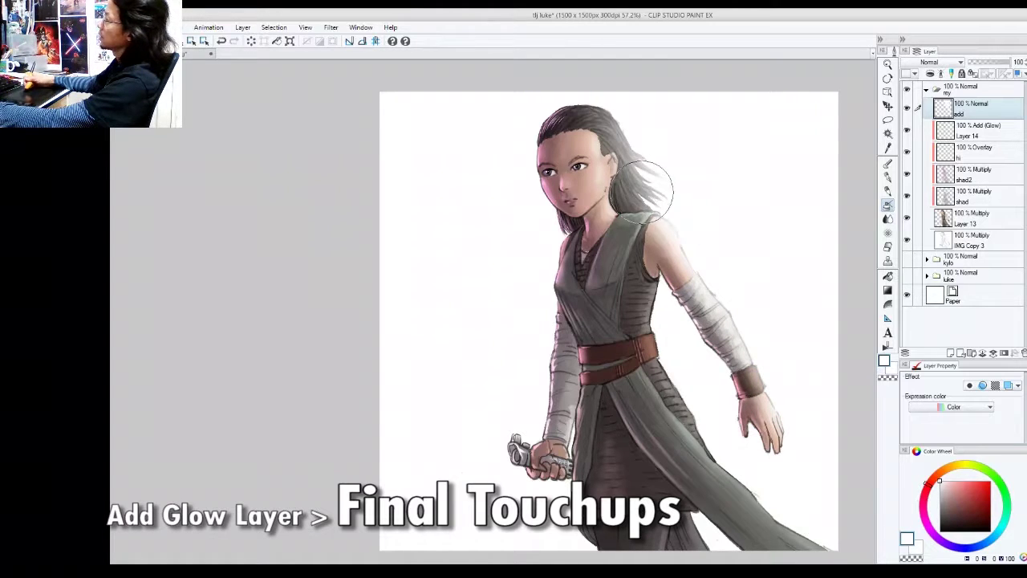
{"action": "left_click_drag", "start_coordinate": [628, 184], "coordinate": [667, 221]}
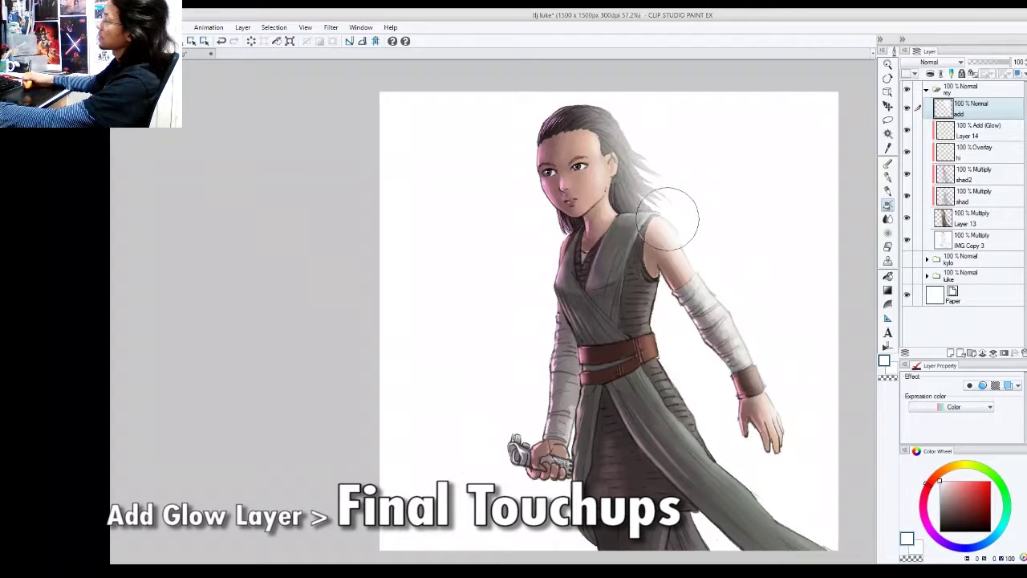
Reduce the white haze over the hair, robe shoulder and upper arm using the transparent colour with a smaller brush
{"action": "key", "text": "c"}
{"action": "key", "text": "p"}
{"action": "key", "text": "b"}
{"action": "key", "text": "["}
{"action": "key", "text": "["}
{"action": "key", "text": "["}
{"action": "key", "text": "["}
{"action": "mouse_move", "coordinate": [633, 244]}
{"action": "left_mouse_down"}
{"action": "mouse_move", "coordinate": [650, 237]}
{"action": "mouse_move", "coordinate": [670, 265]}
{"action": "left_mouse_up"}
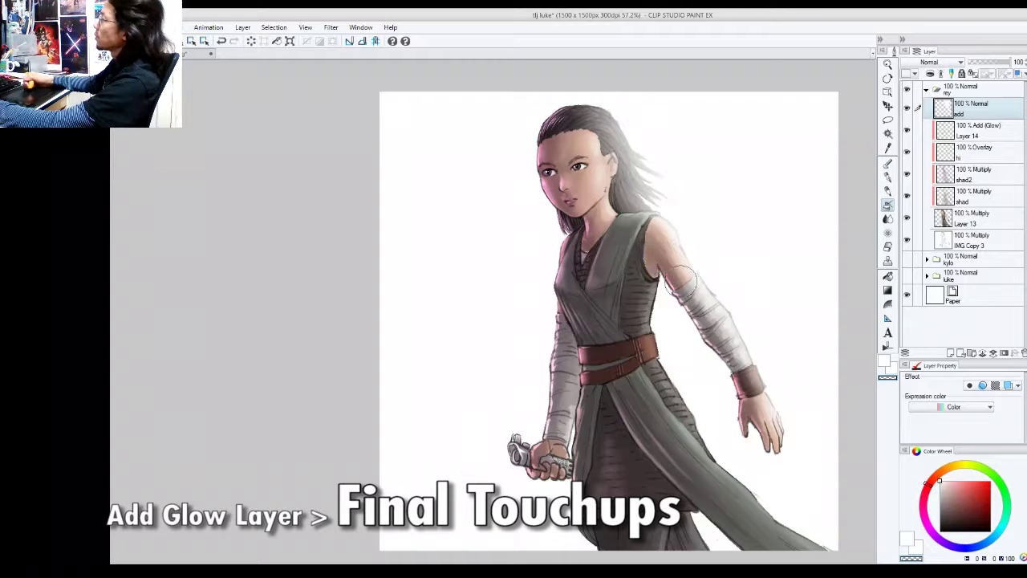
{"action": "mouse_move", "coordinate": [605, 190]}
{"action": "left_mouse_down"}
{"action": "mouse_move", "coordinate": [620, 197]}
{"action": "mouse_move", "coordinate": [612, 187]}
{"action": "left_mouse_up"}
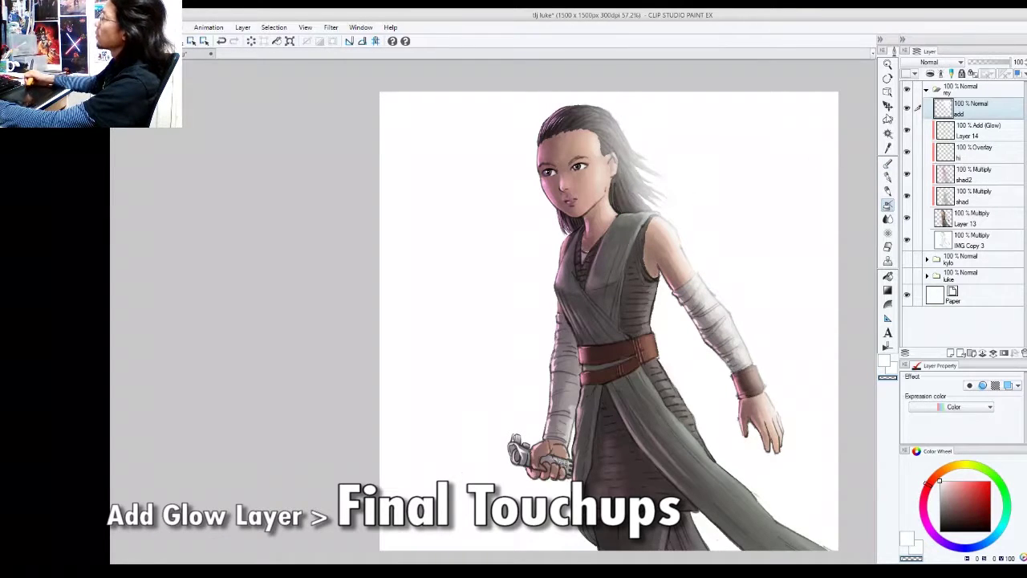
{"action": "key", "text": "c"}
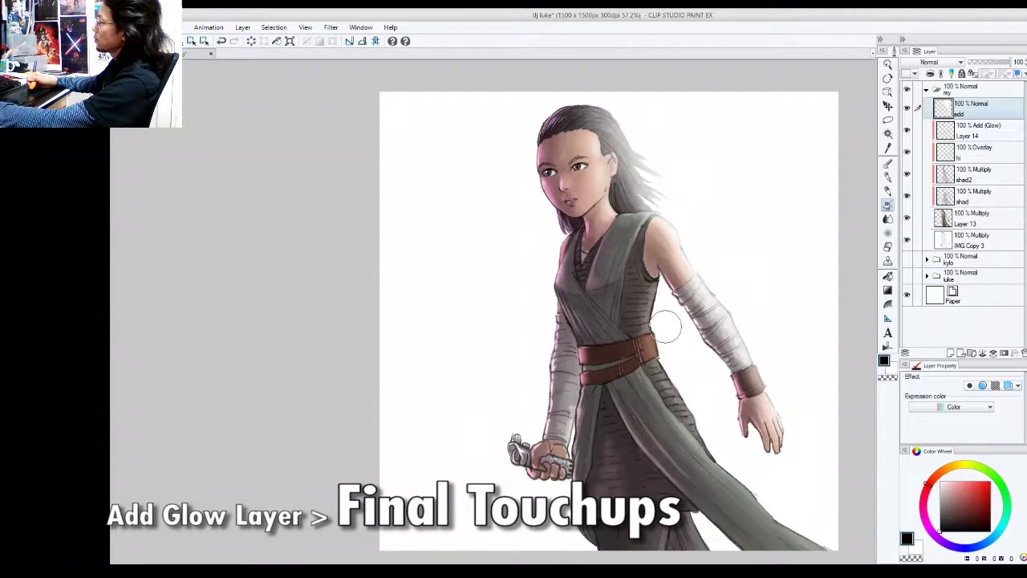
{"action": "left_click_drag", "start_coordinate": [665, 319], "coordinate": [674, 356]}
{"action": "key", "text": "ctrl+z"}
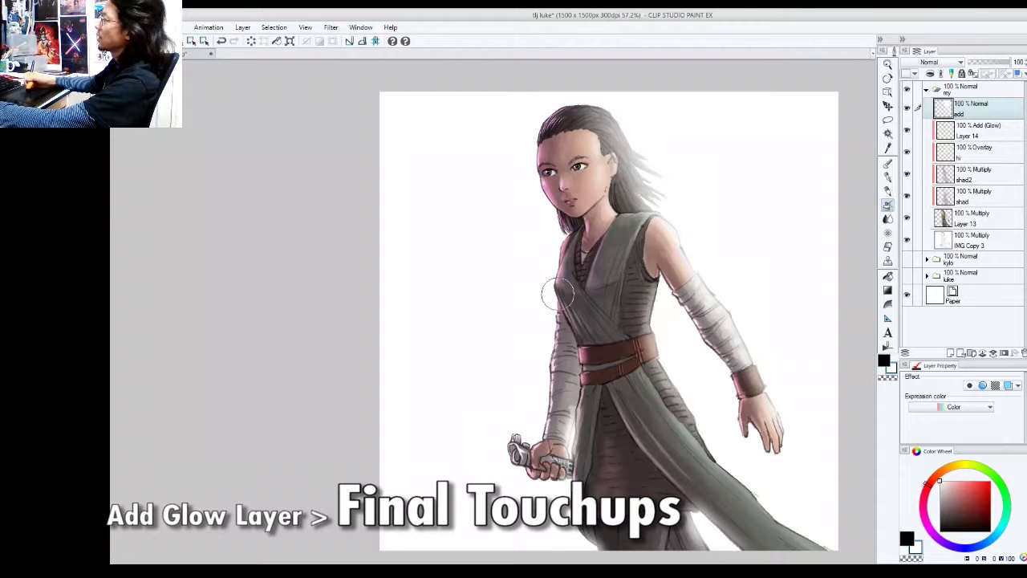
Airbrush a soft white haze over the hair tips below the jaw
{"action": "left_click_drag", "start_coordinate": [562, 234], "coordinate": [567, 227]}
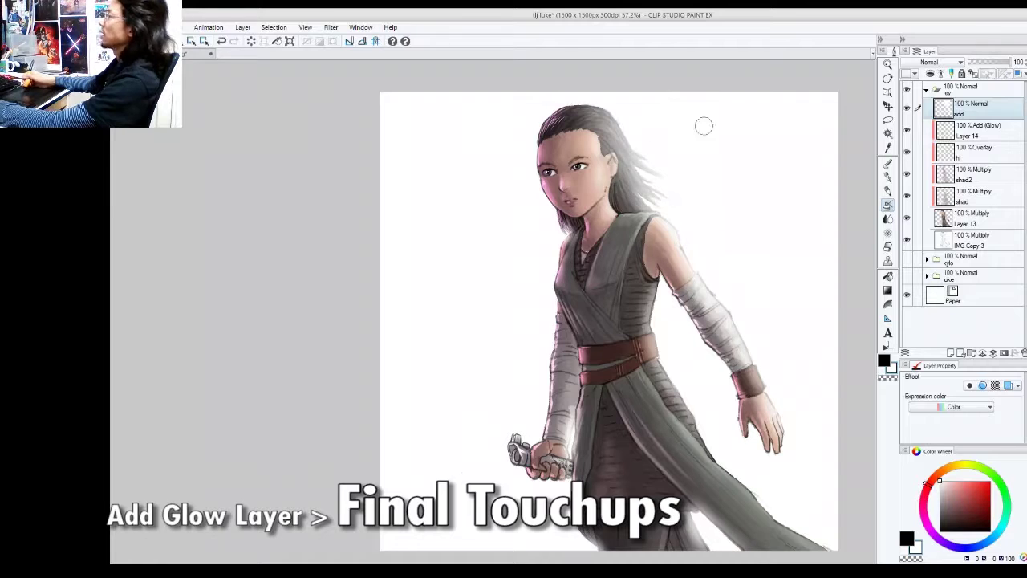